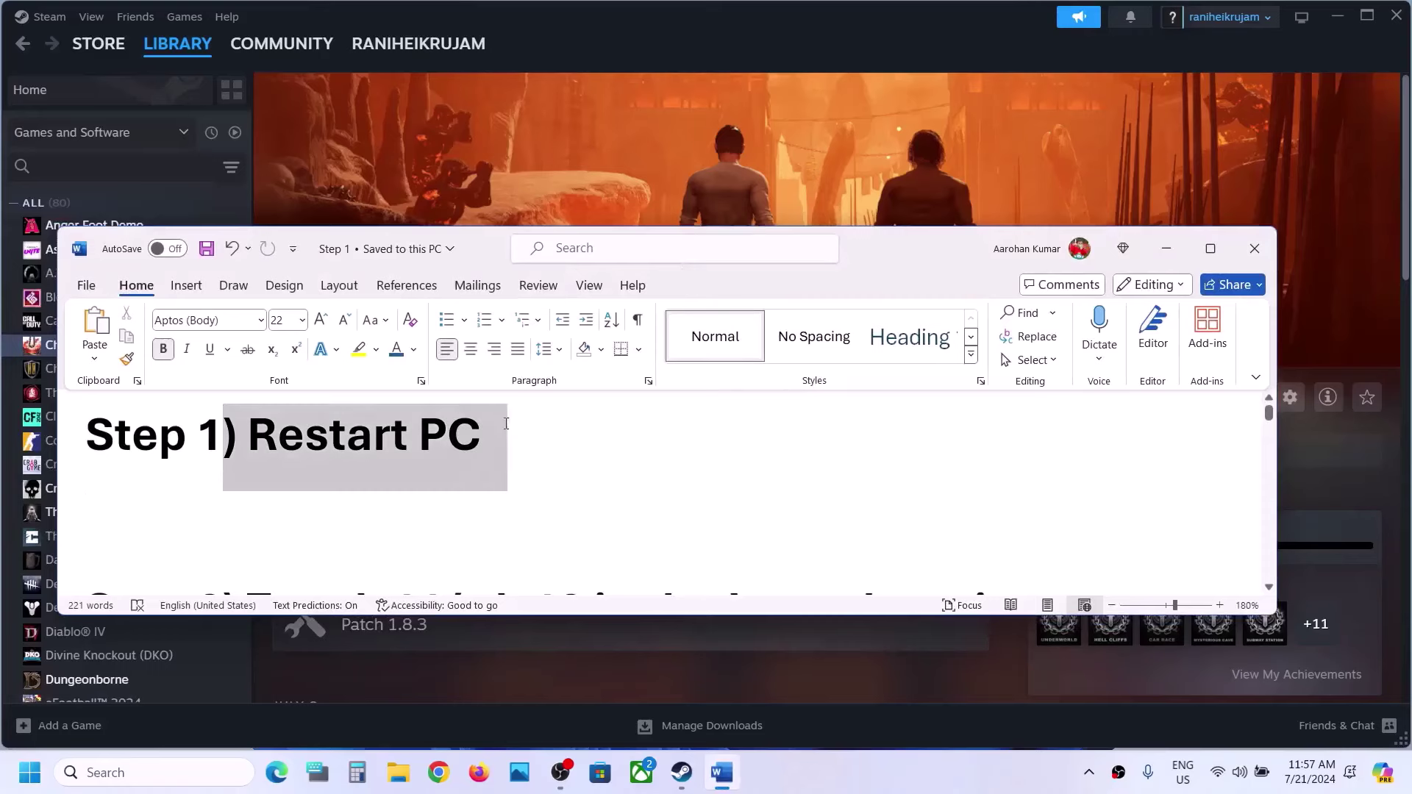
# - Review steps 1 and 2 of the troubleshooting document, on restarting the PC and the -dx11/-dx12 launch options, and minimize it
pyautogui.click(505, 422)
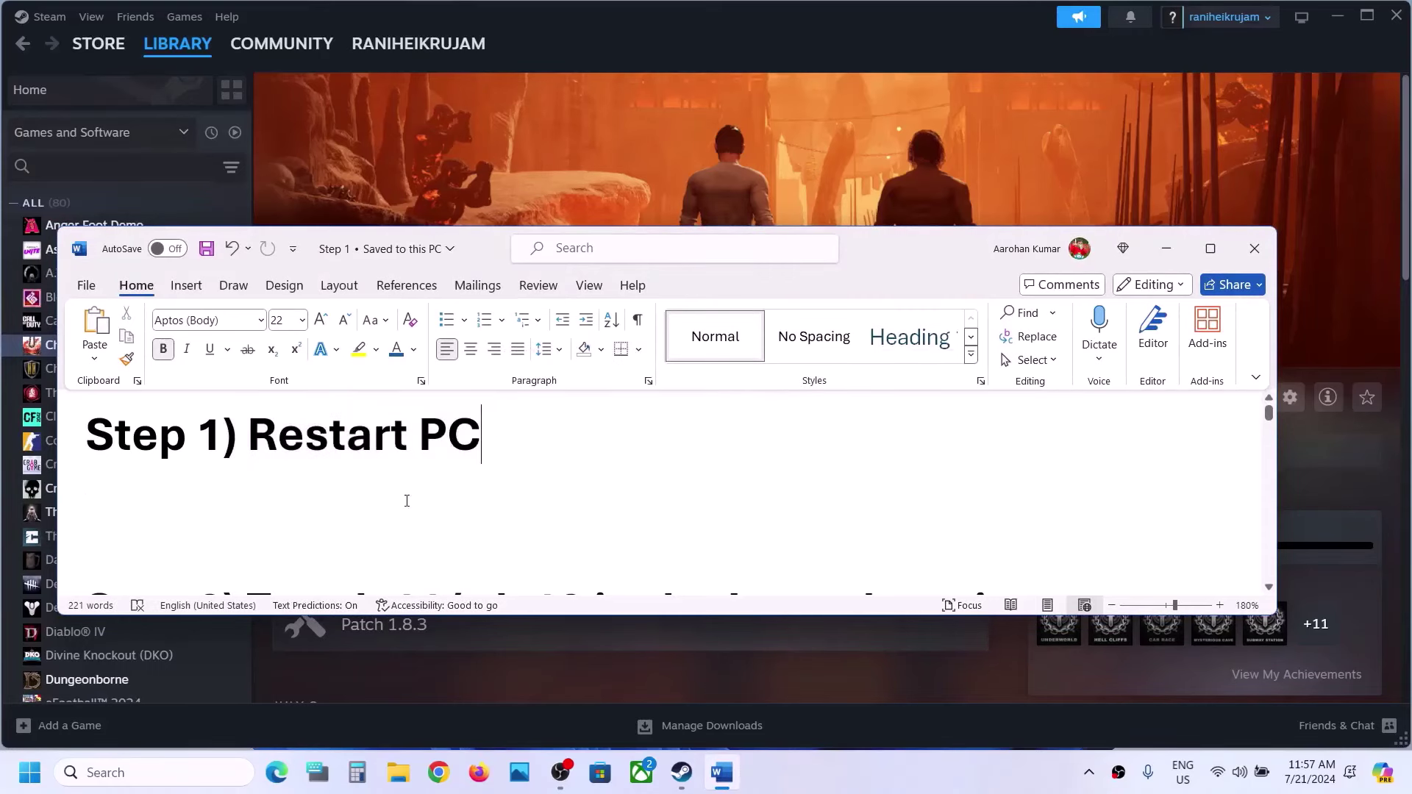
pyautogui.scroll(-3, 406, 501)
pyautogui.moveTo(244, 461); pyautogui.dragTo(1067, 462)
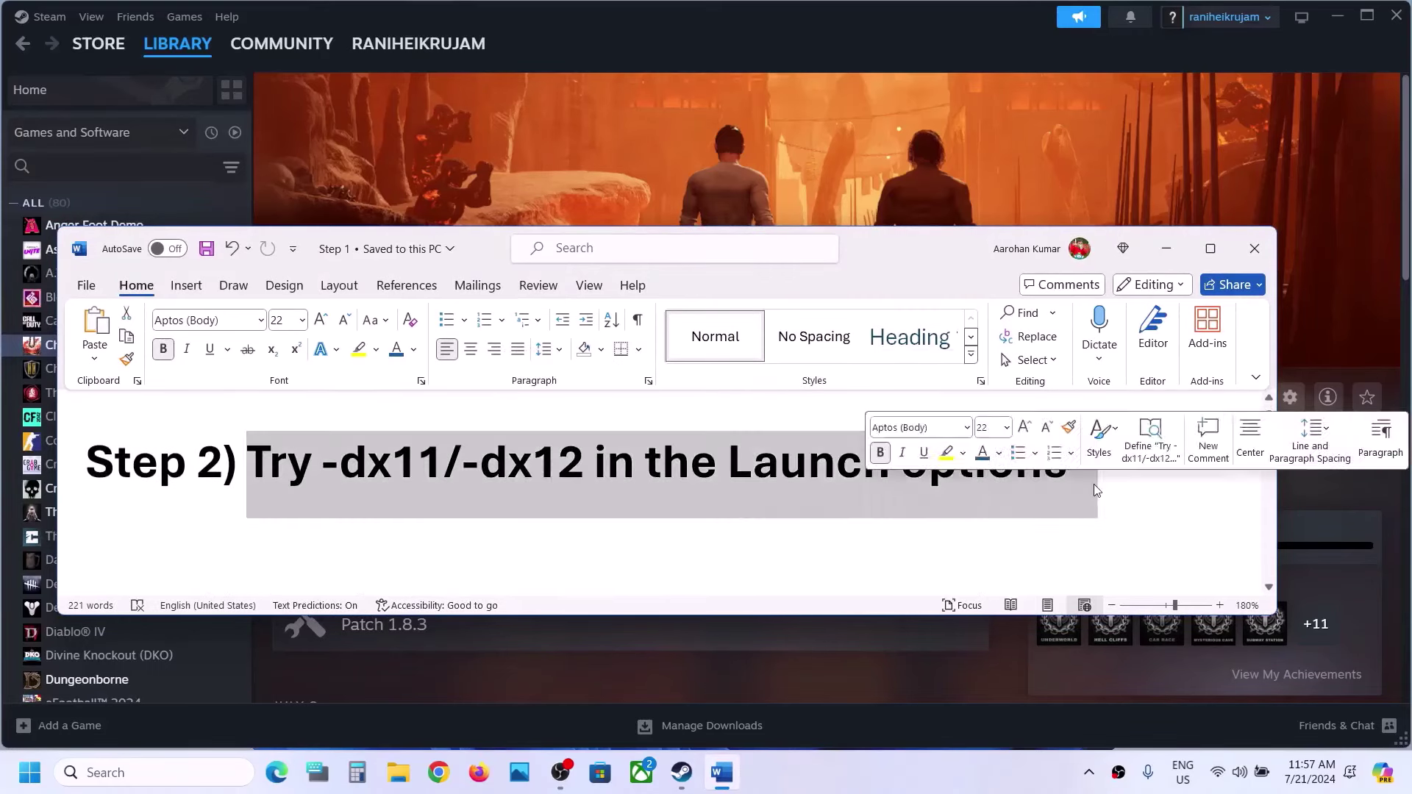
pyautogui.click(1165, 248)
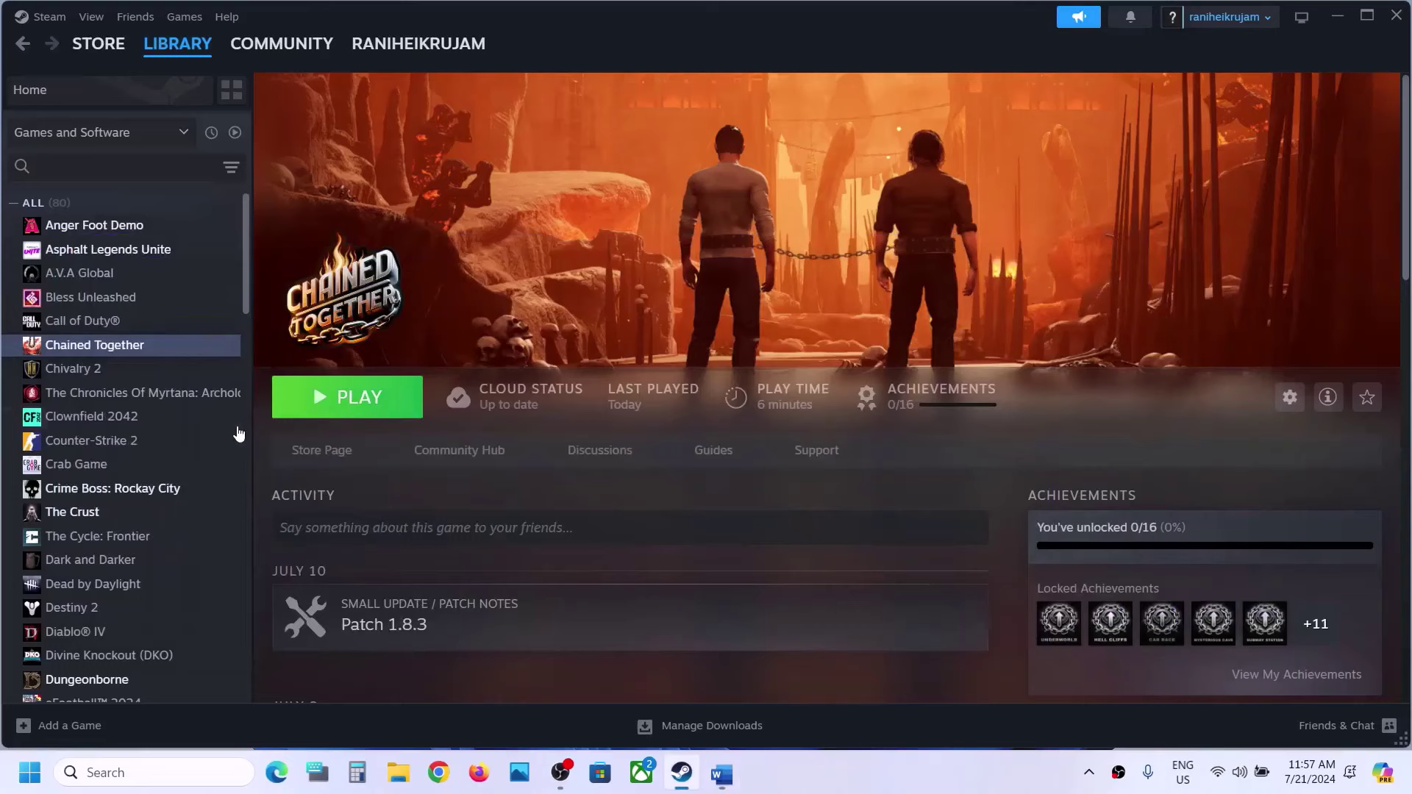
# - Set the launch options of Chained Together to -dx11 and close its properties
pyautogui.rightClick(118, 346)
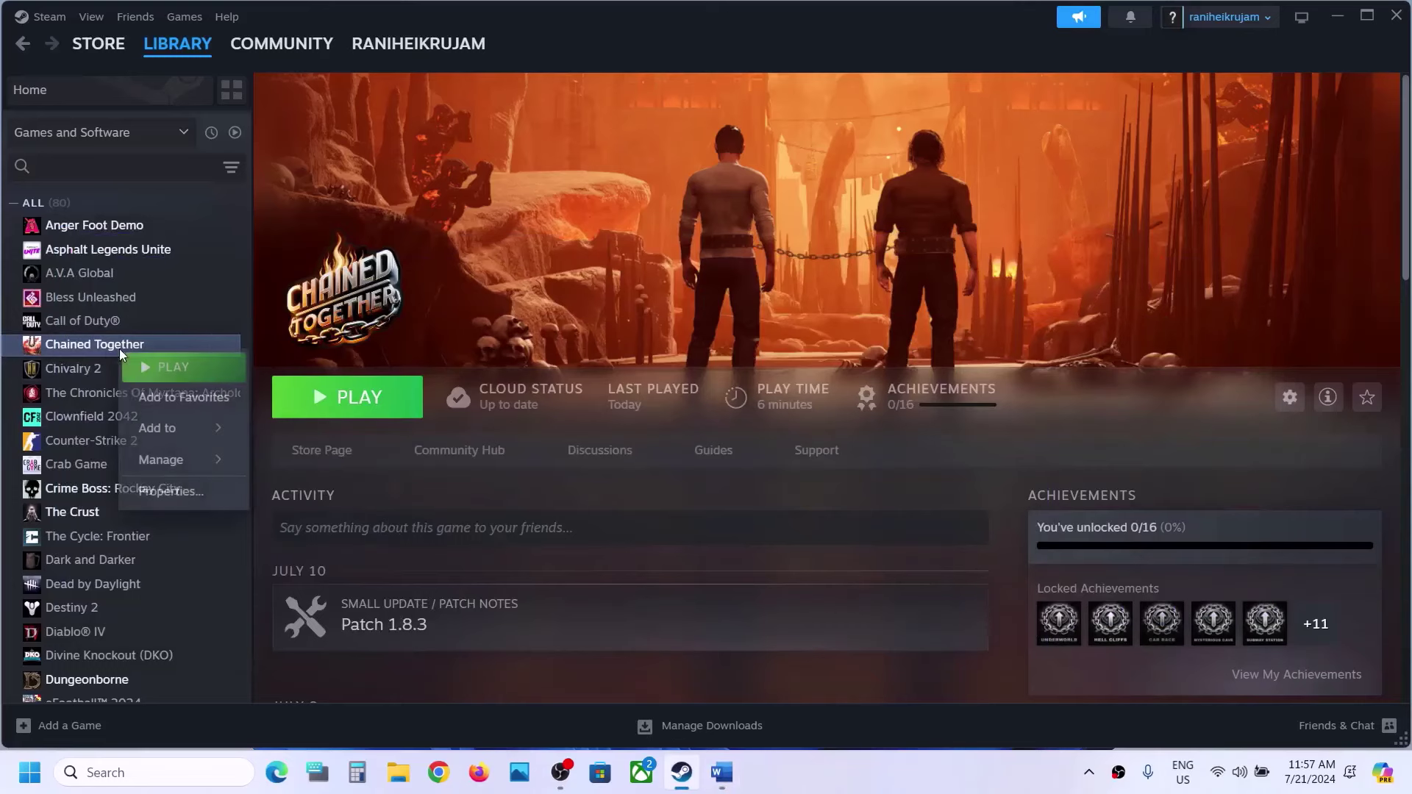
pyautogui.click(186, 500)
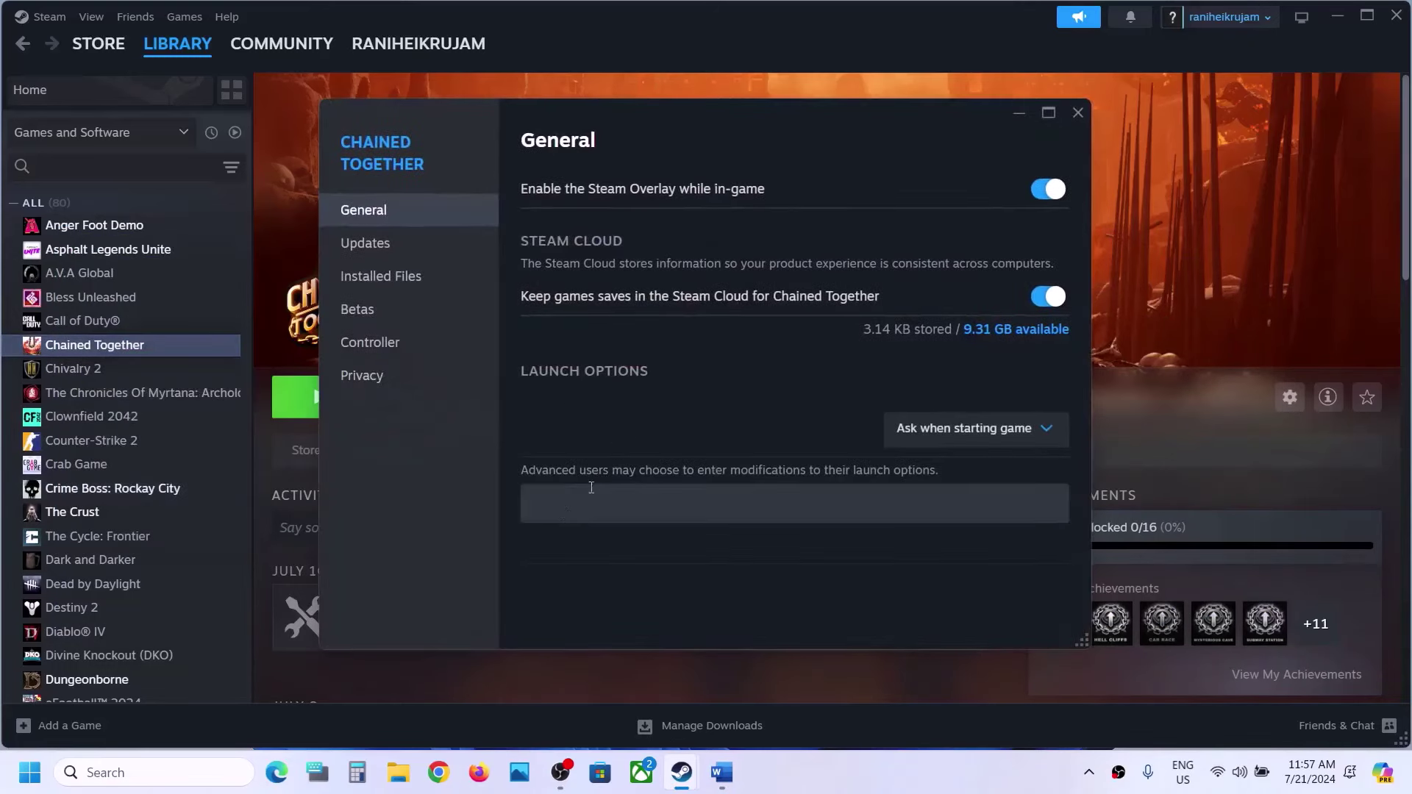
pyautogui.click(562, 513)
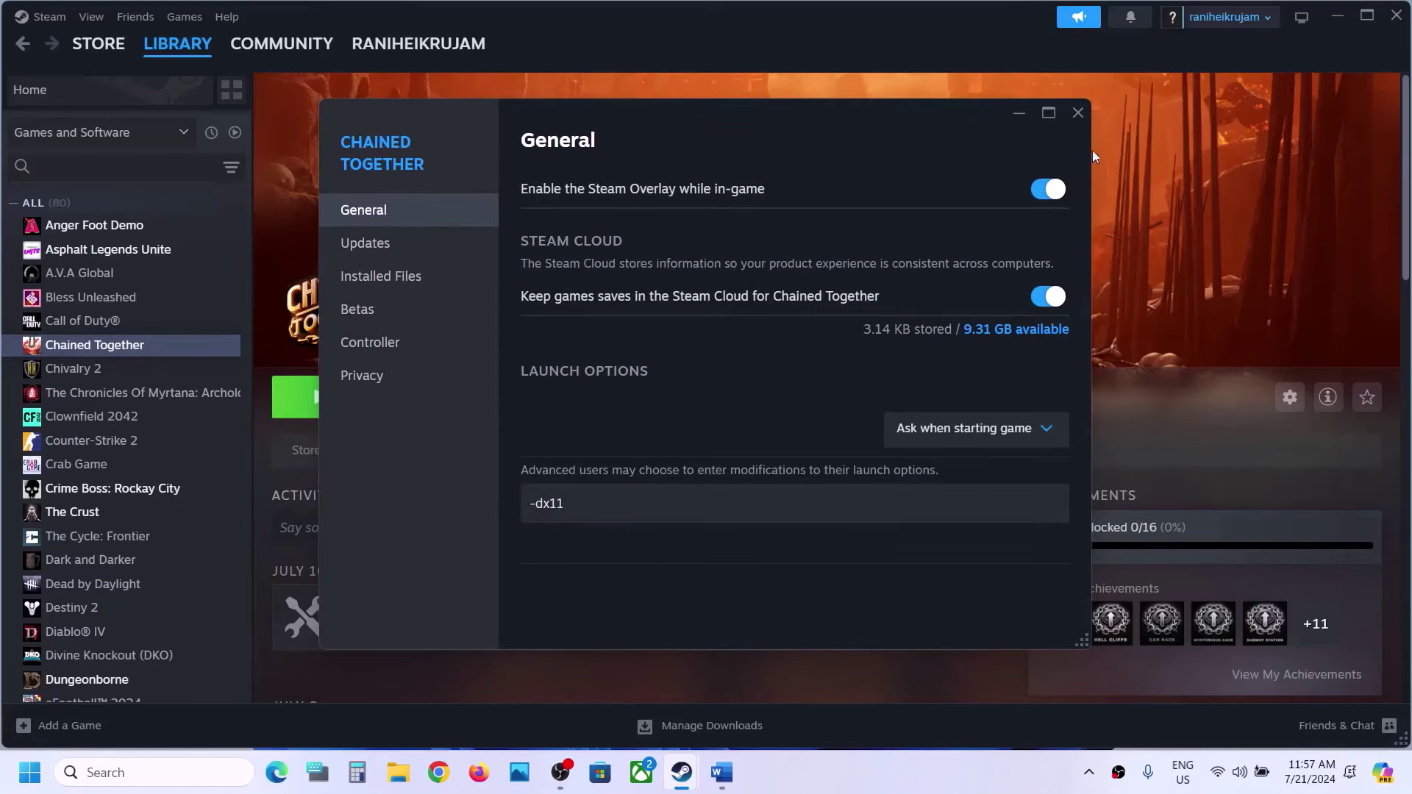
pyautogui.click(1079, 112)
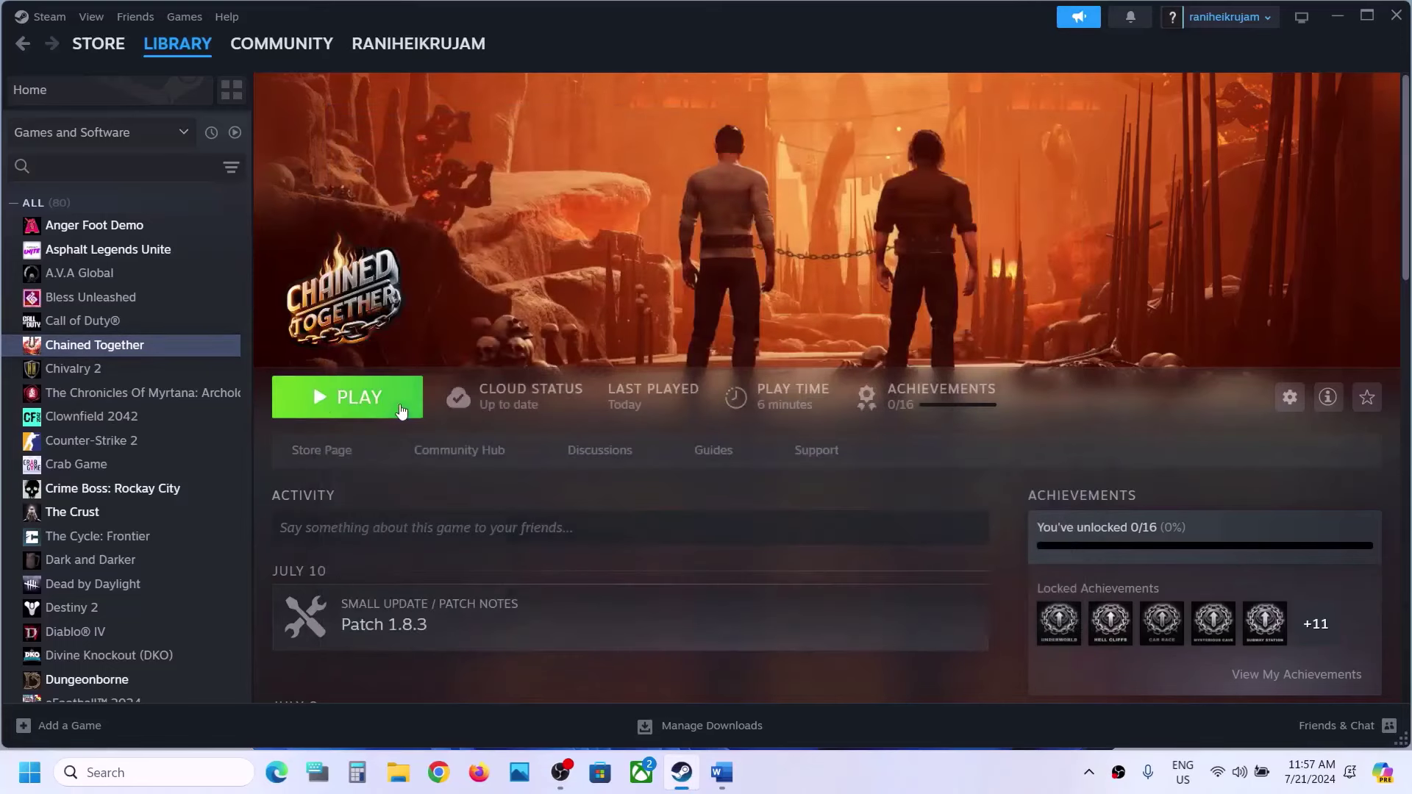
# - Replace the launch options of Chained Together with -dx12 and close its properties
pyautogui.rightClick(147, 345)
pyautogui.click(189, 486)
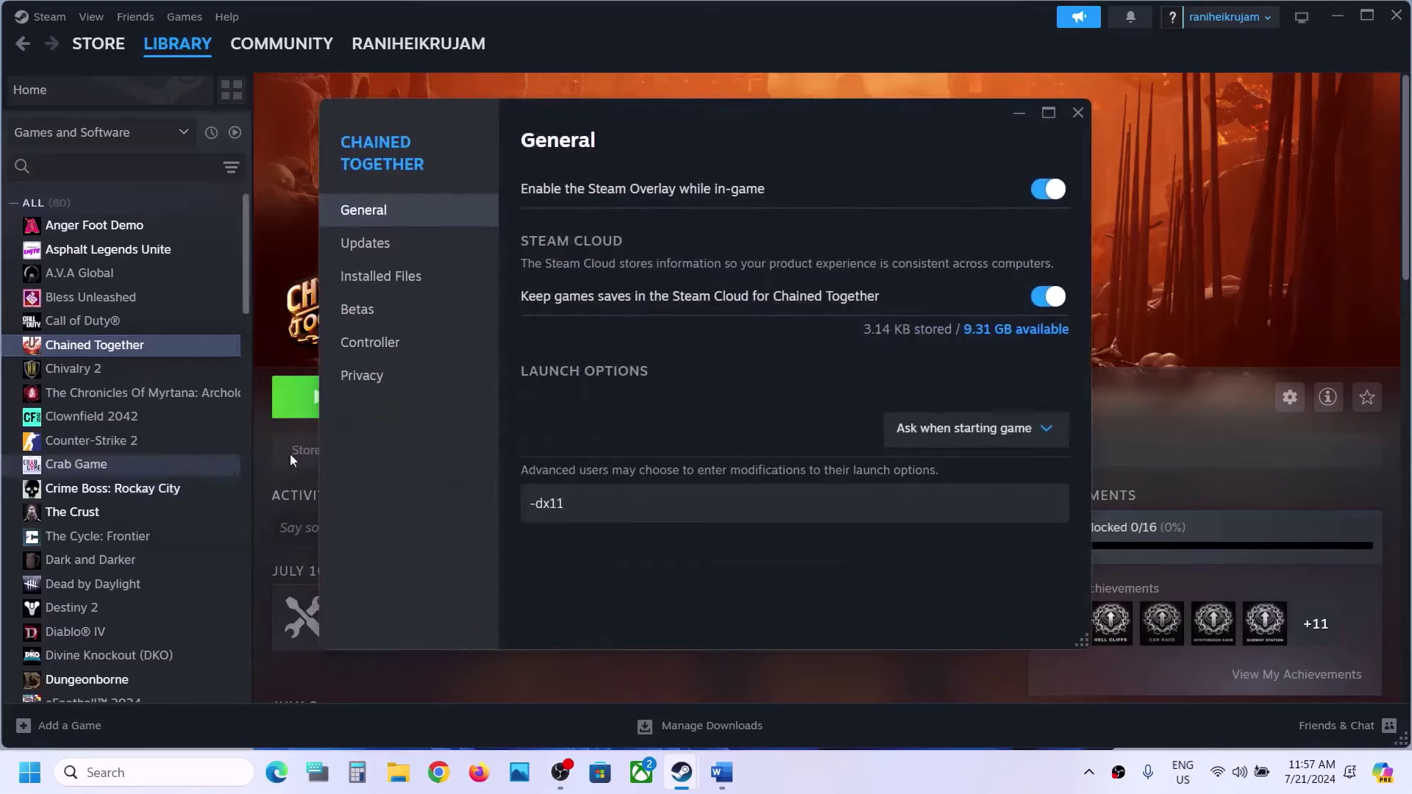
pyautogui.moveTo(577, 506); pyautogui.dragTo(483, 511)
pyautogui.press('BackSpace')
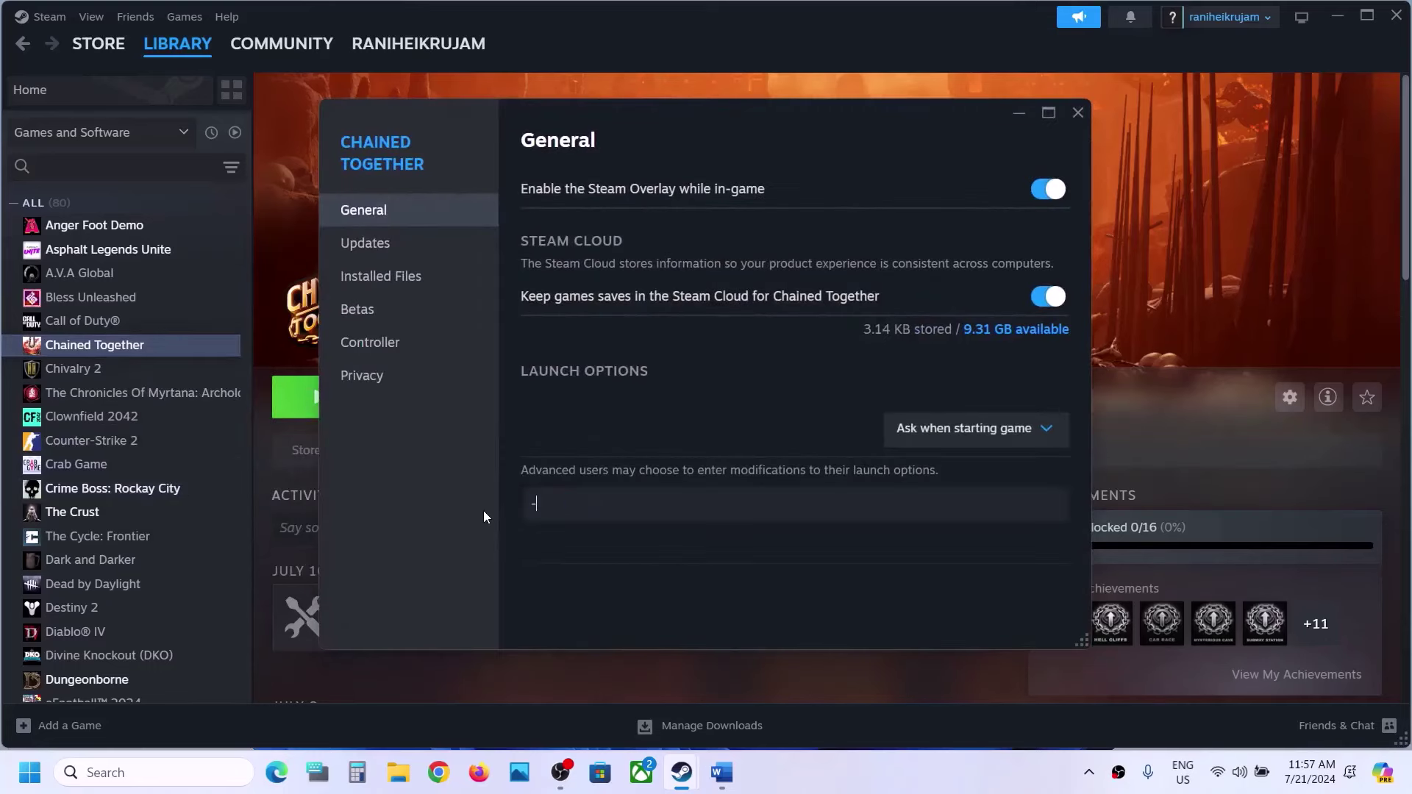
pyautogui.write('-dx12')
pyautogui.click(1079, 114)
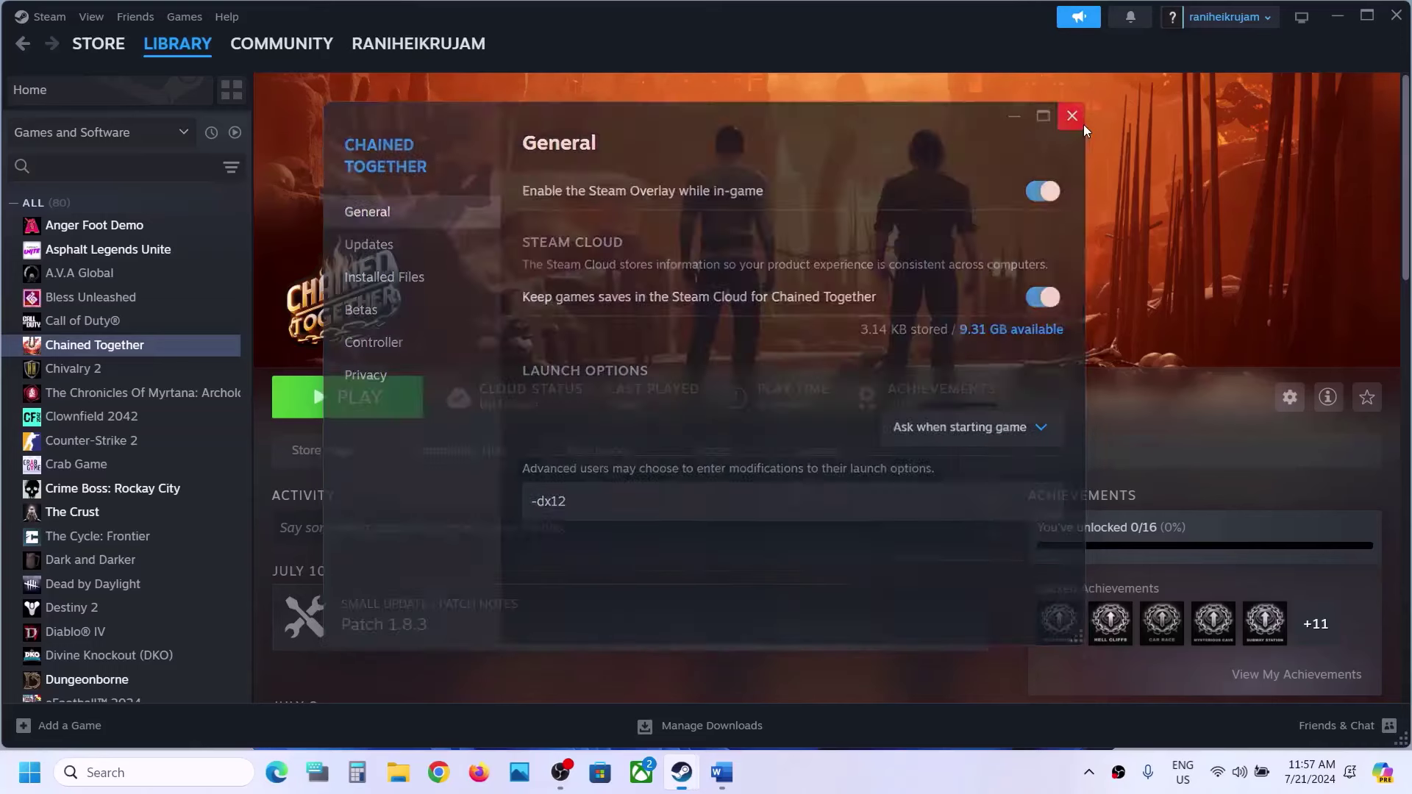
# - Clear the launch options of Chained Together and close its properties
pyautogui.rightClick(98, 345)
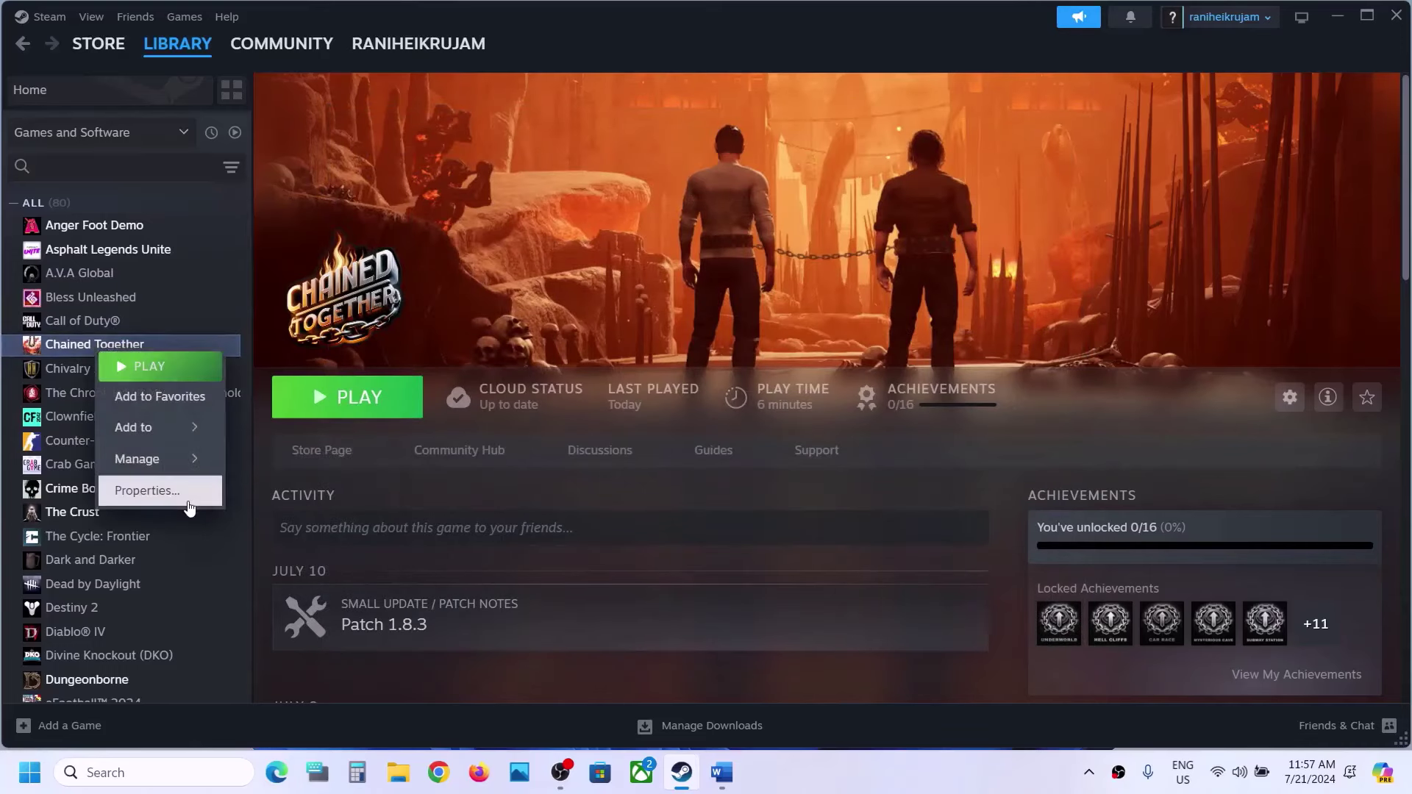
pyautogui.click(202, 487)
pyautogui.moveTo(589, 500); pyautogui.dragTo(454, 513)
pyautogui.press('BackSpace')
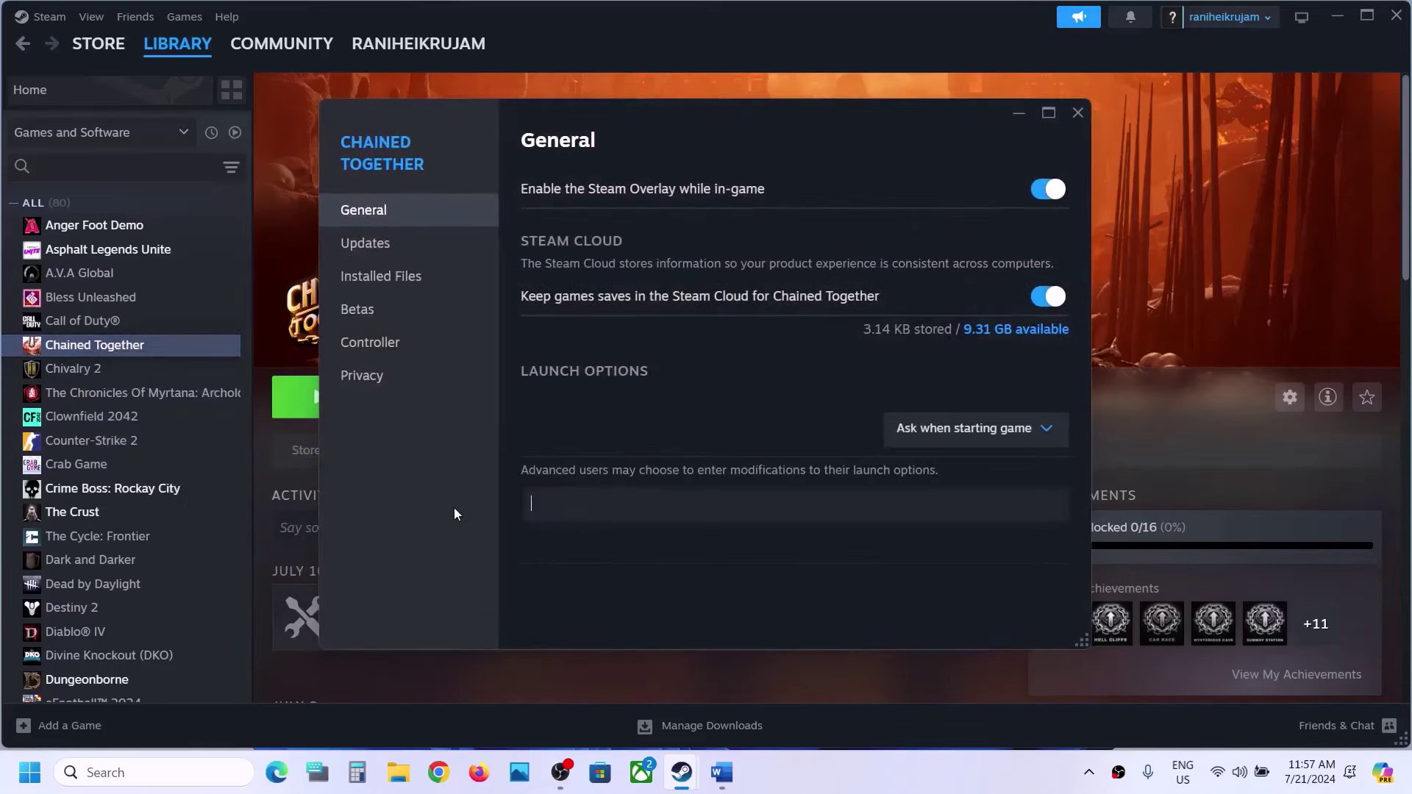
pyautogui.click(1079, 113)
# - Check the DirectX launch choices offered when starting Chained Together, and cancel the launch
pyautogui.click(352, 404)
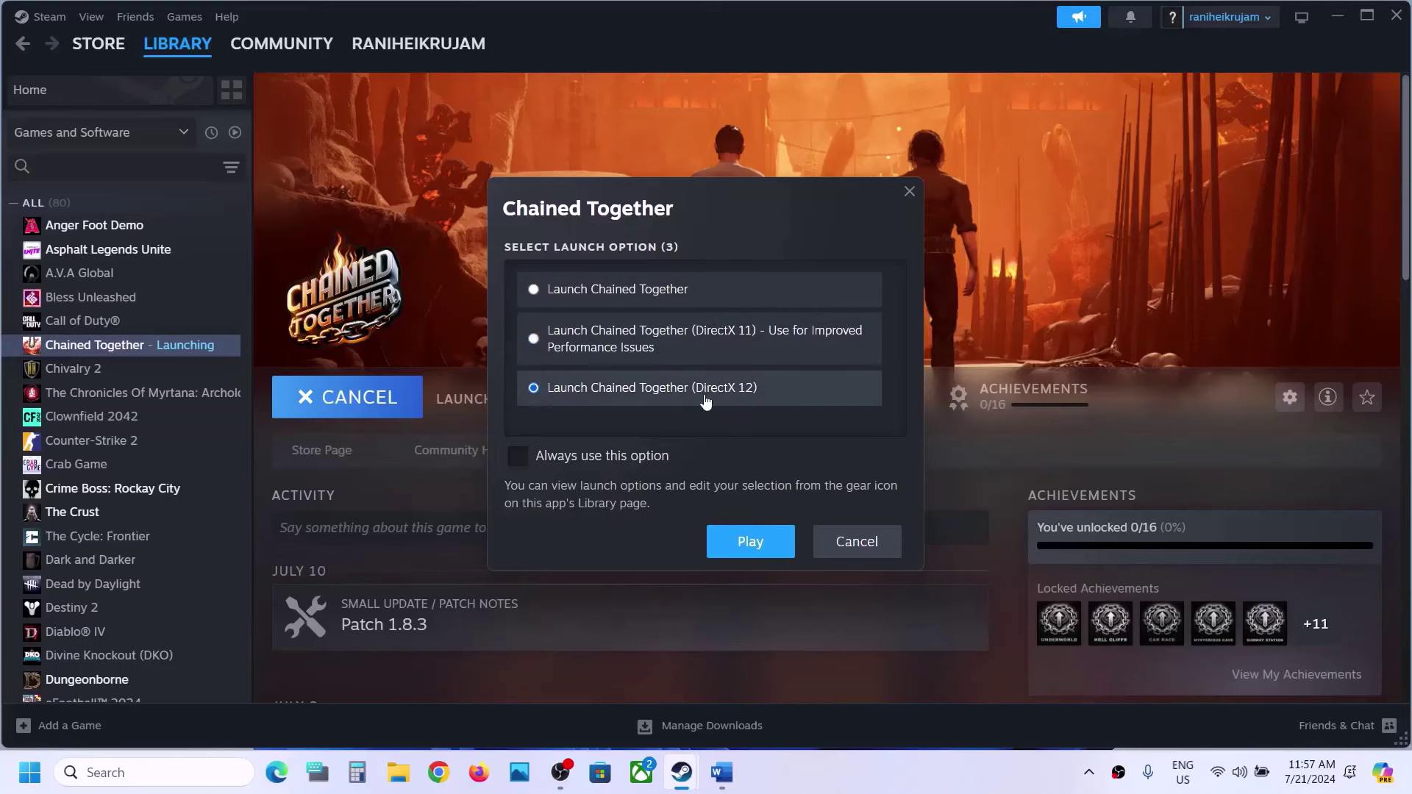
pyautogui.click(857, 541)
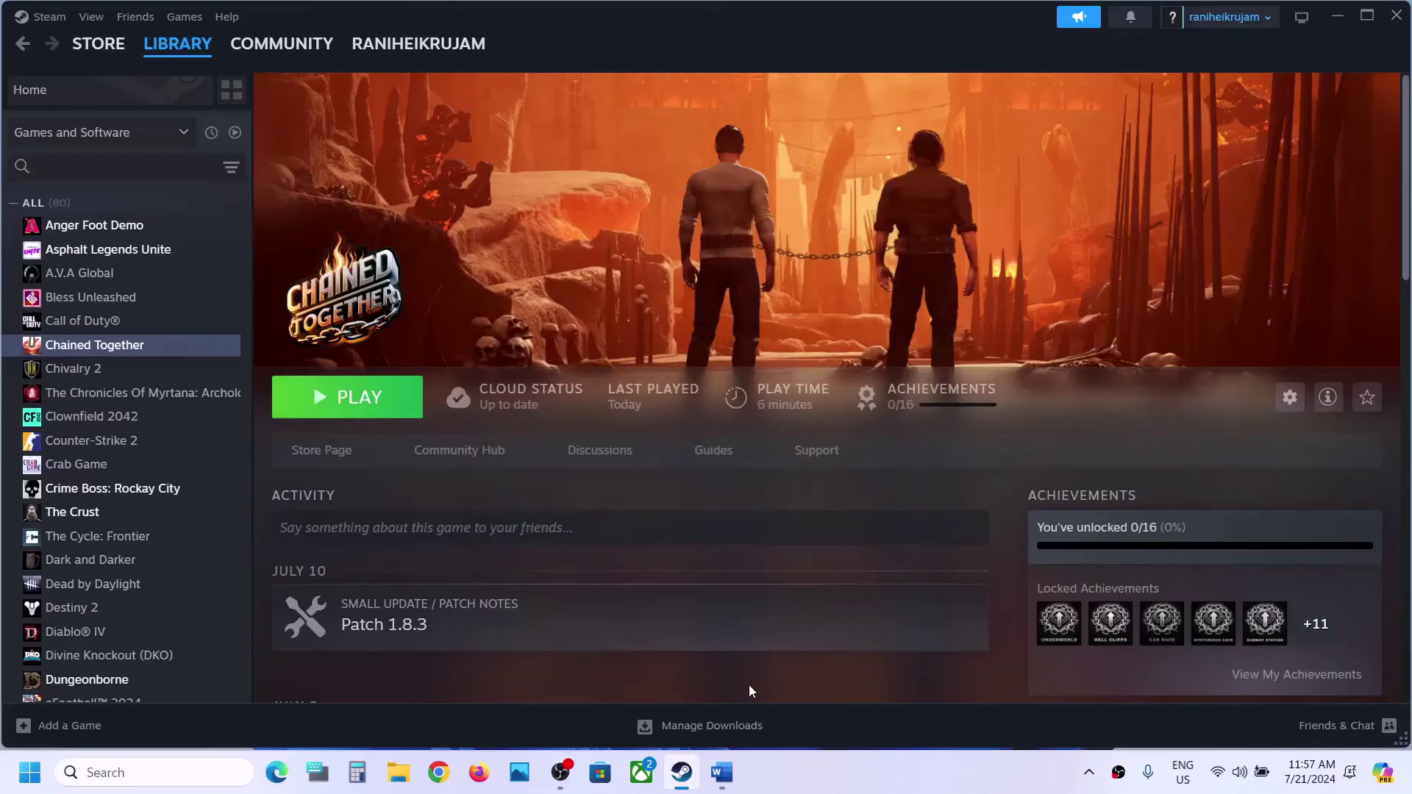
# - Switch to the Word document, maximize it and read the start of step 3 about unplugging the racing wheel and external devices
pyautogui.click(722, 772)
pyautogui.scroll(-3, 590, 470)
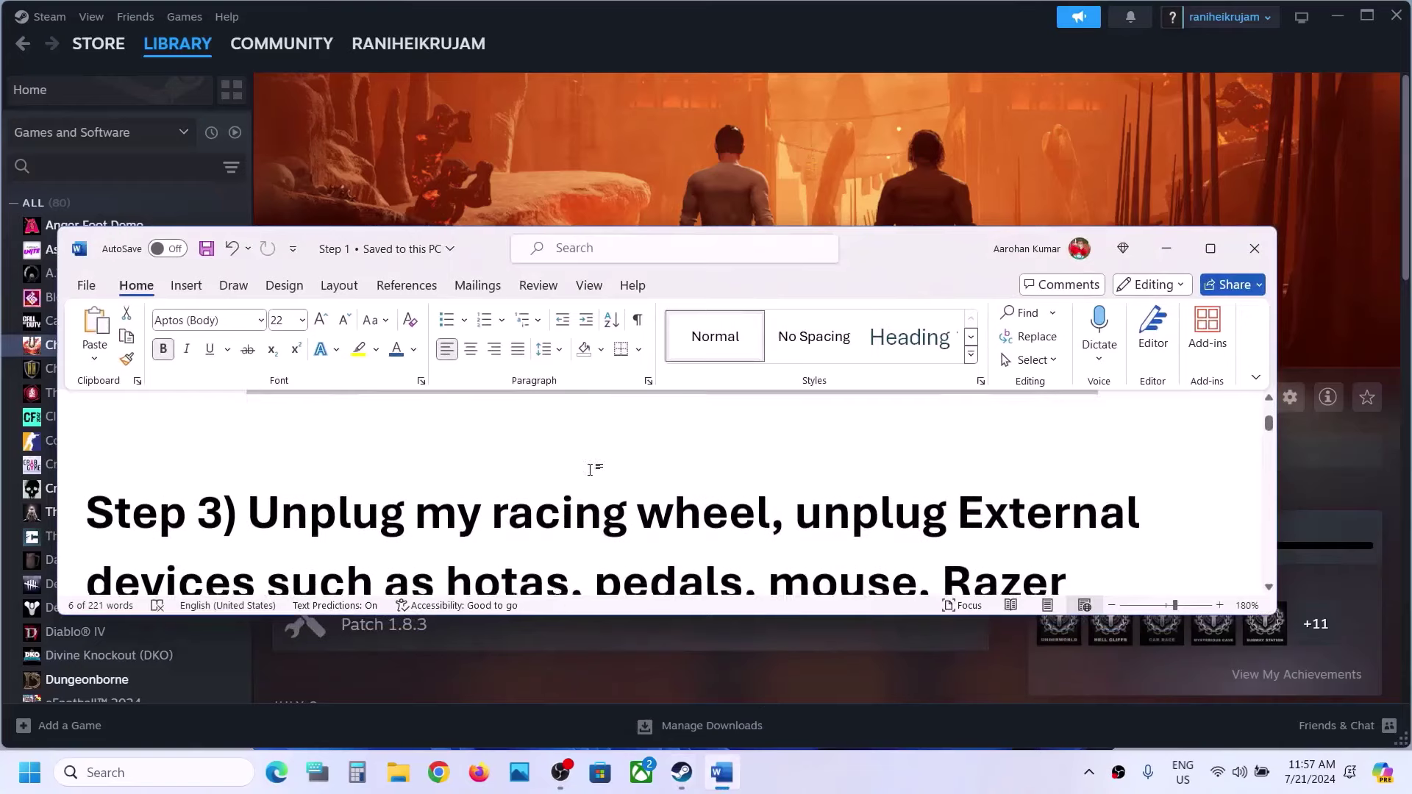
pyautogui.scroll(-1, 589, 469)
pyautogui.click(1210, 248)
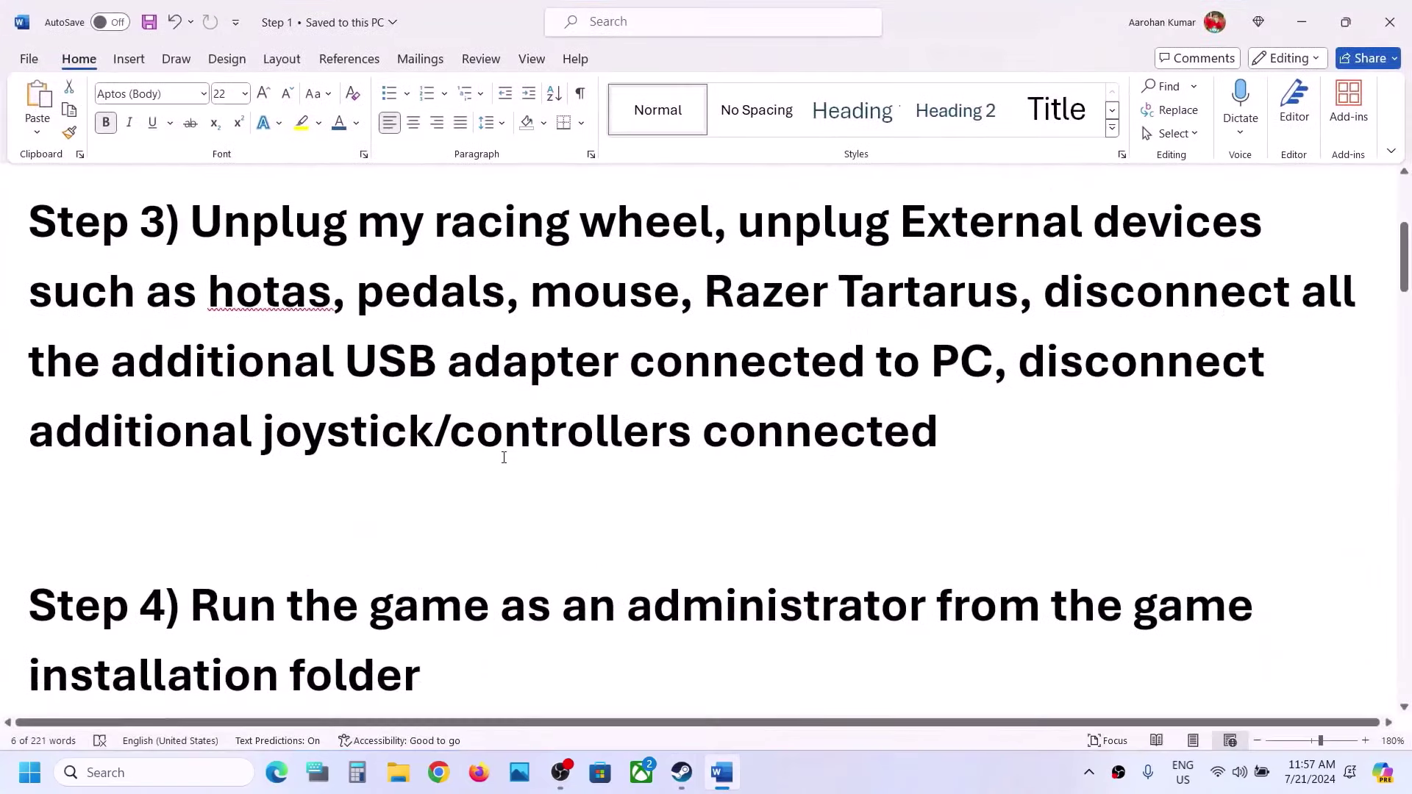
pyautogui.scroll(3, 503, 457)
pyautogui.moveTo(203, 488); pyautogui.dragTo(688, 476)
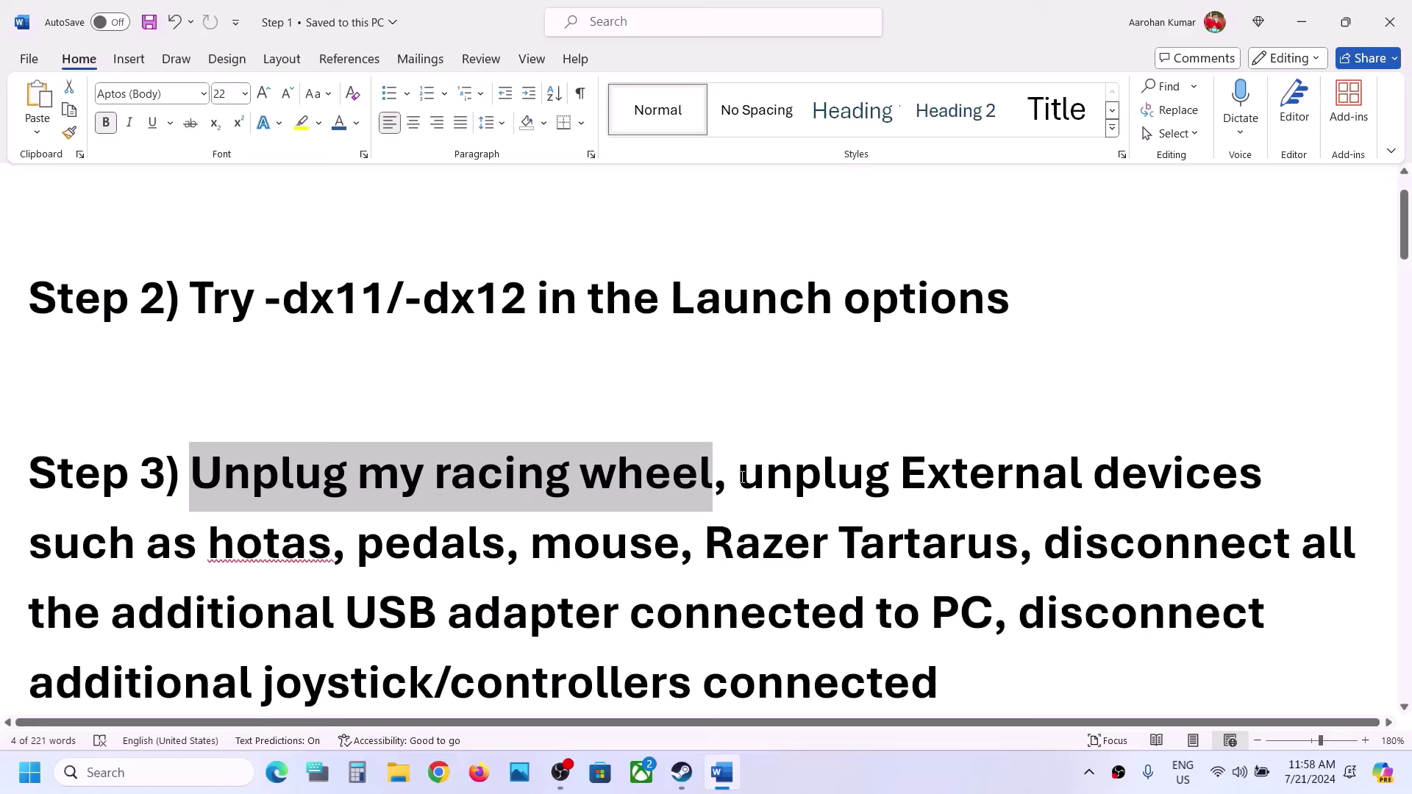
pyautogui.moveTo(742, 477); pyautogui.dragTo(673, 542)
pyautogui.scroll(-3, 662, 515)
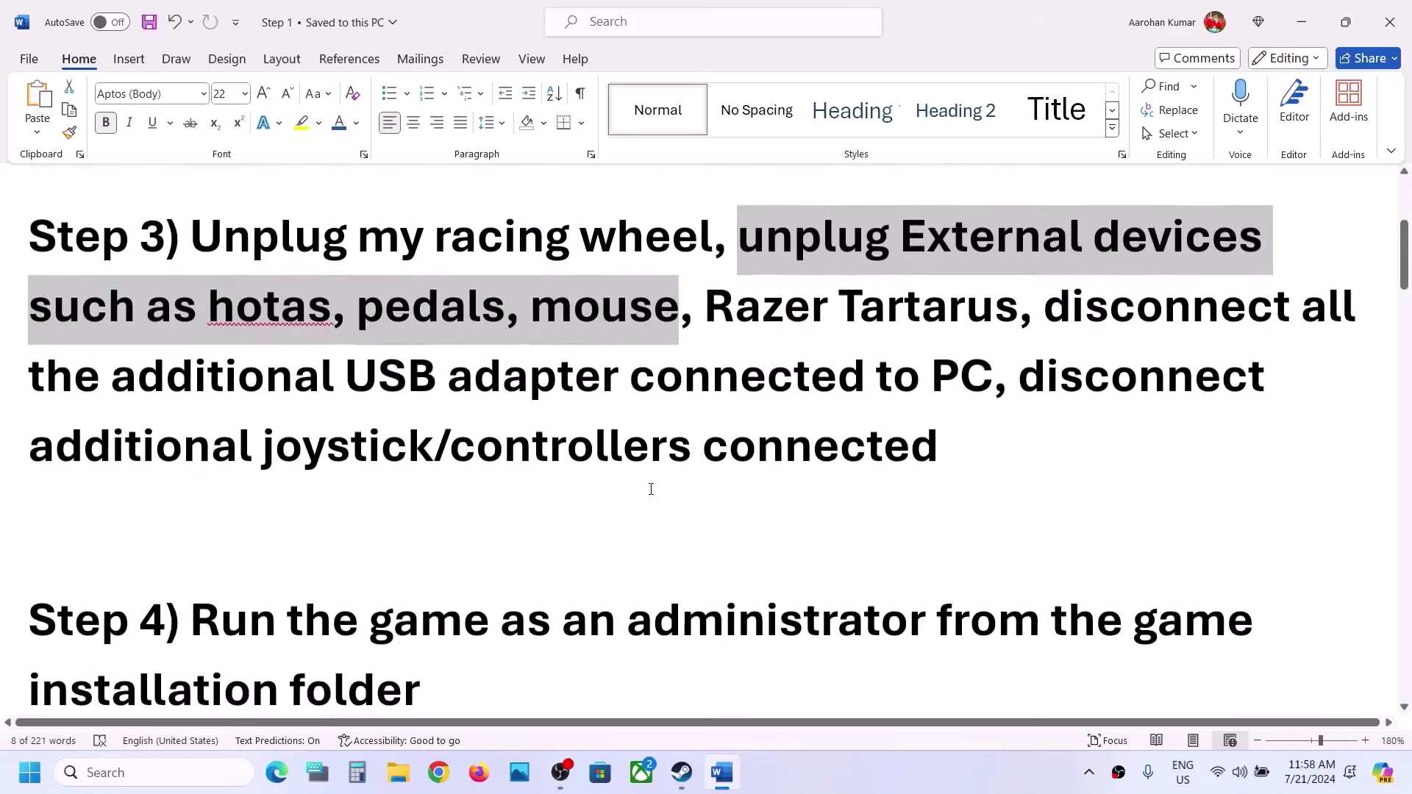
# - Delete "mouse" and its extra comma from the device list in step 3
pyautogui.click(695, 332)
pyautogui.scroll(2, 696, 332)
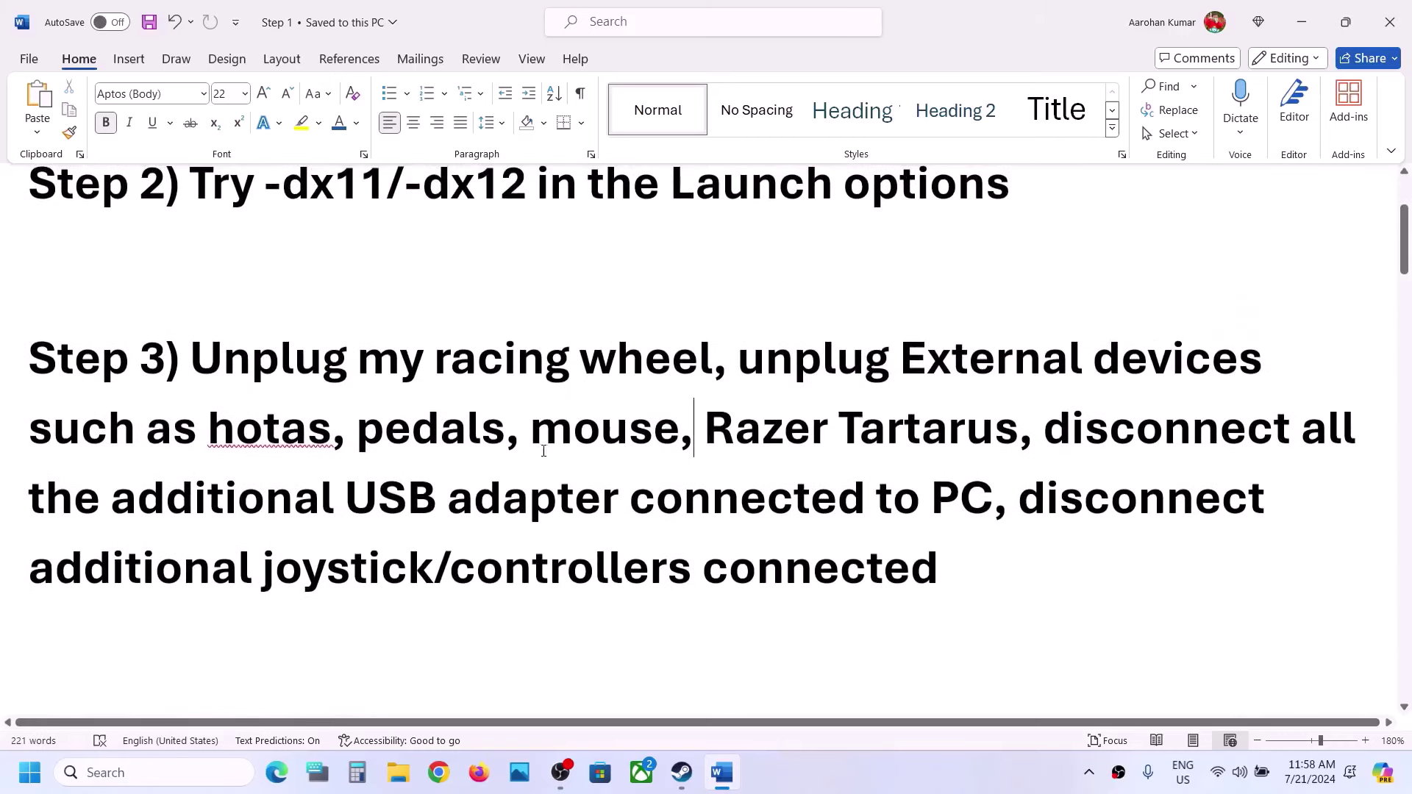
pyautogui.moveTo(533, 438); pyautogui.dragTo(677, 438)
pyautogui.press('BackSpace')
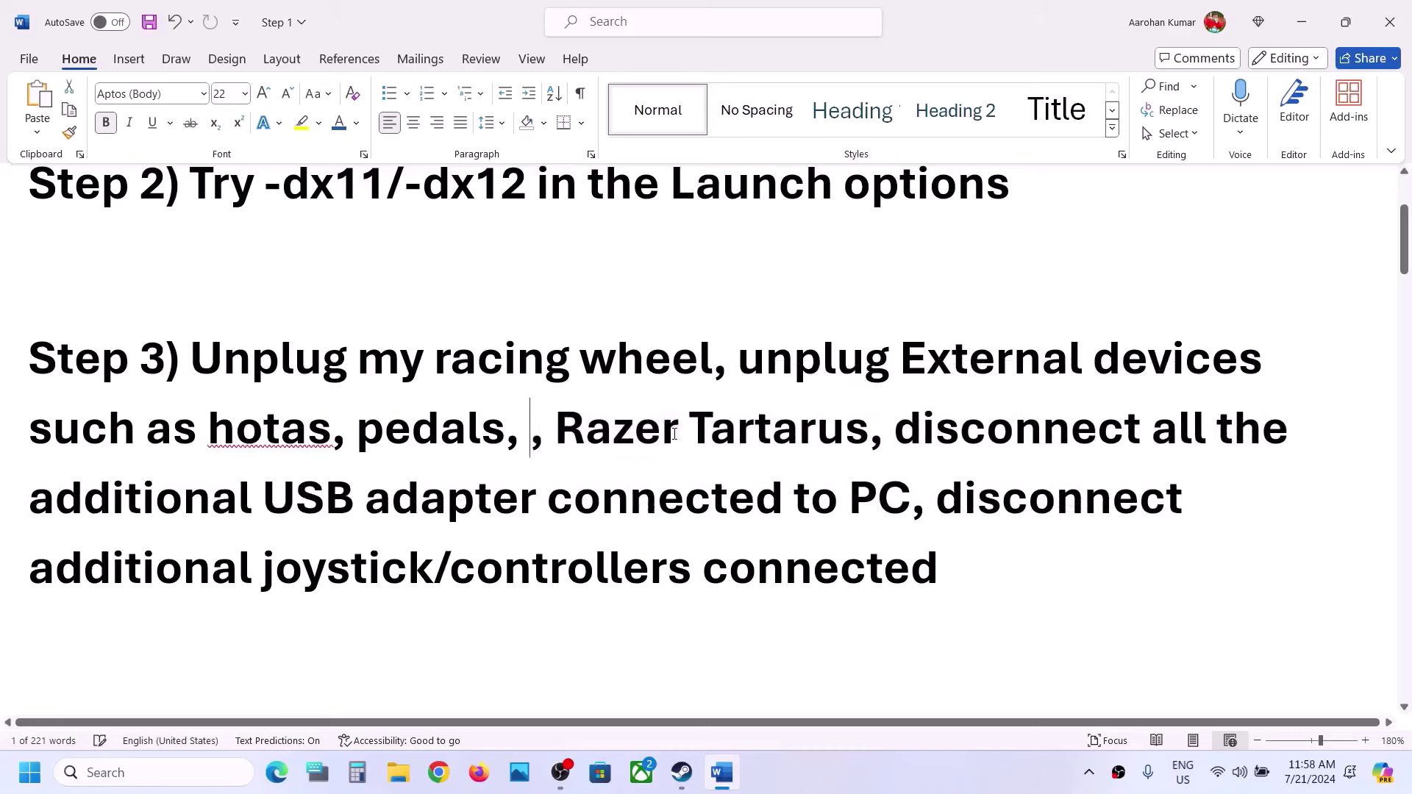
pyautogui.press('BackSpace')
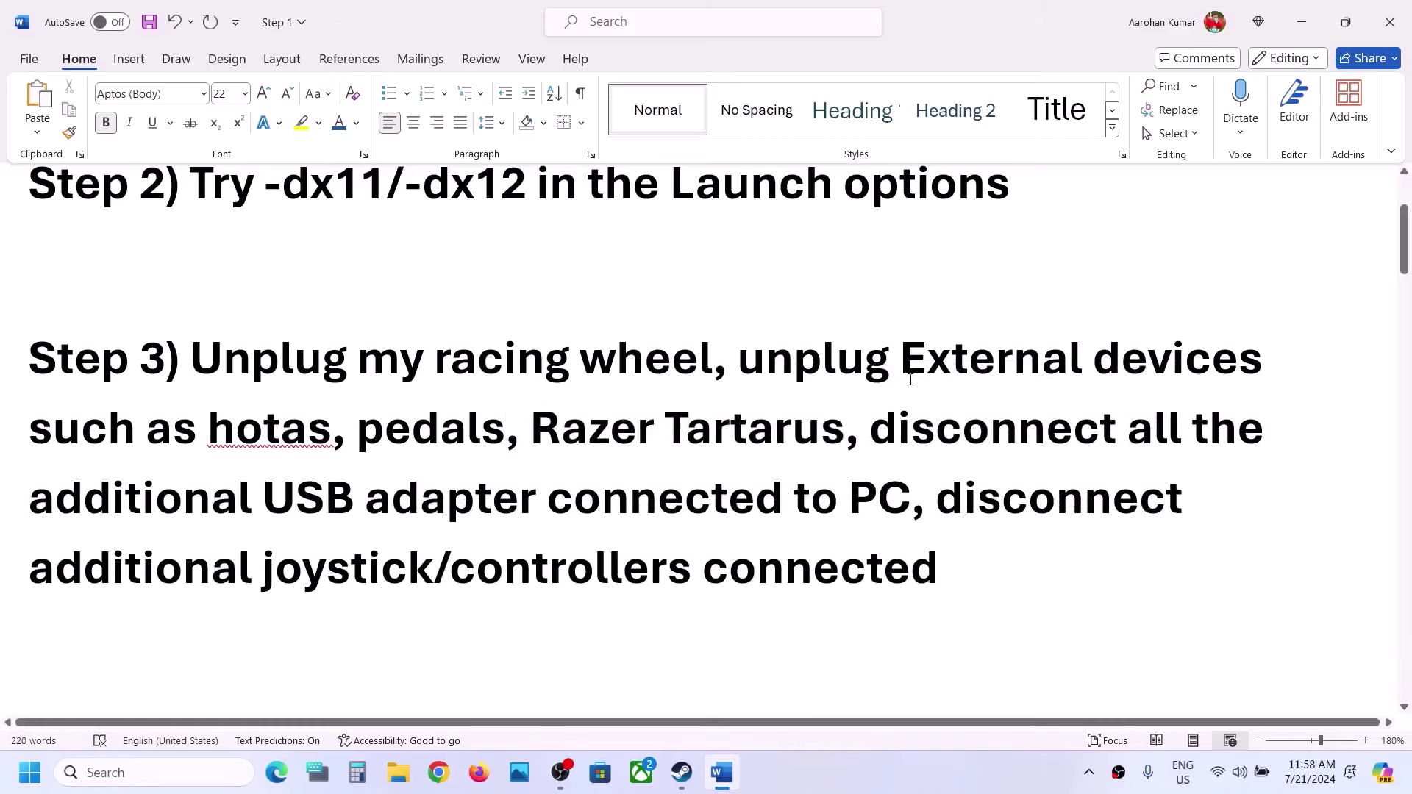
# - Read the rest of step 3 about USB adapters and controllers, and step 4 about running the game as an administrator
pyautogui.moveTo(788, 354); pyautogui.dragTo(484, 509)
pyautogui.click(478, 507)
pyautogui.moveTo(152, 494); pyautogui.dragTo(765, 504)
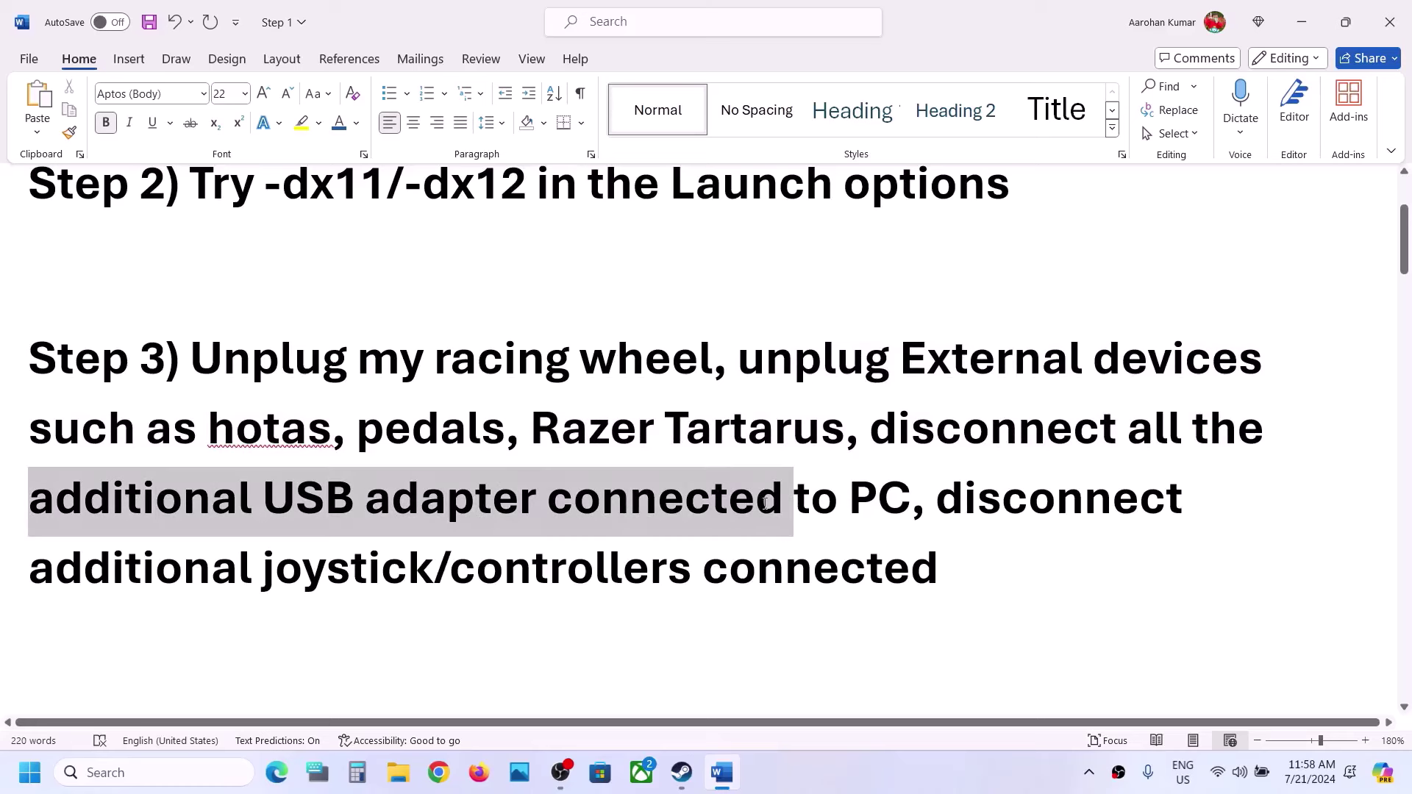
pyautogui.click(858, 510)
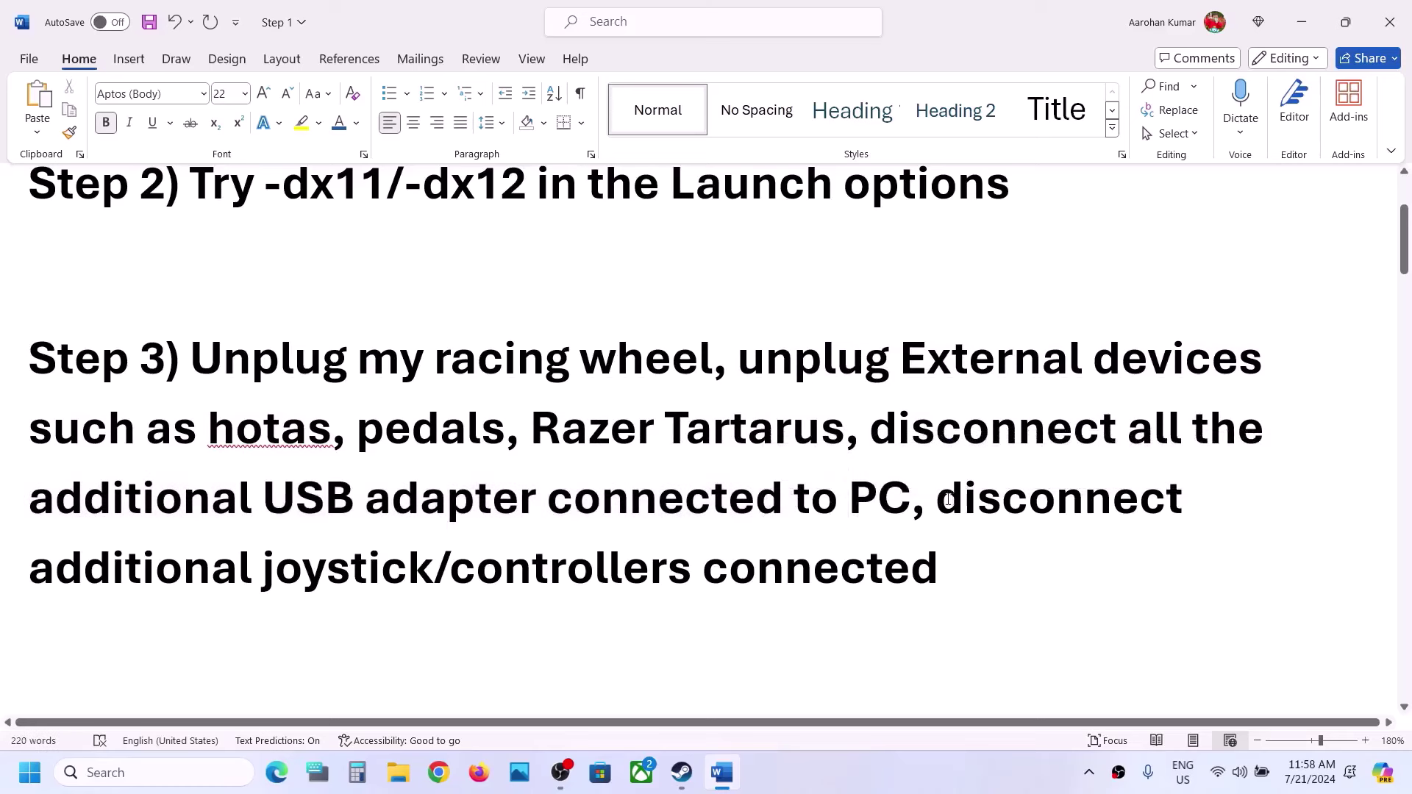
pyautogui.moveTo(940, 500); pyautogui.dragTo(904, 565)
pyautogui.click(576, 546)
pyautogui.scroll(-3, 584, 444)
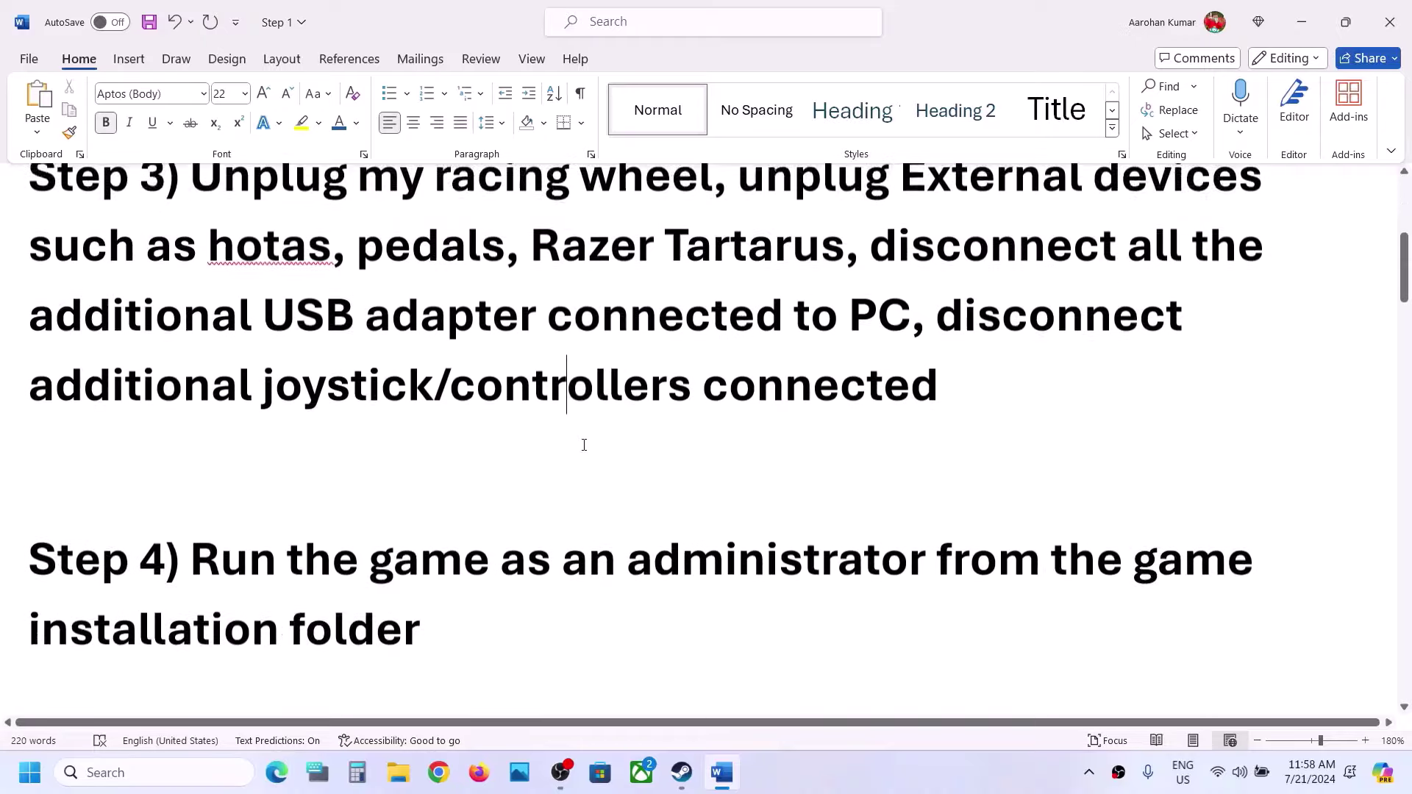
pyautogui.moveTo(201, 516); pyautogui.dragTo(536, 576)
# - Switch to Steam and browse the local files of Chained Together
pyautogui.click(682, 773)
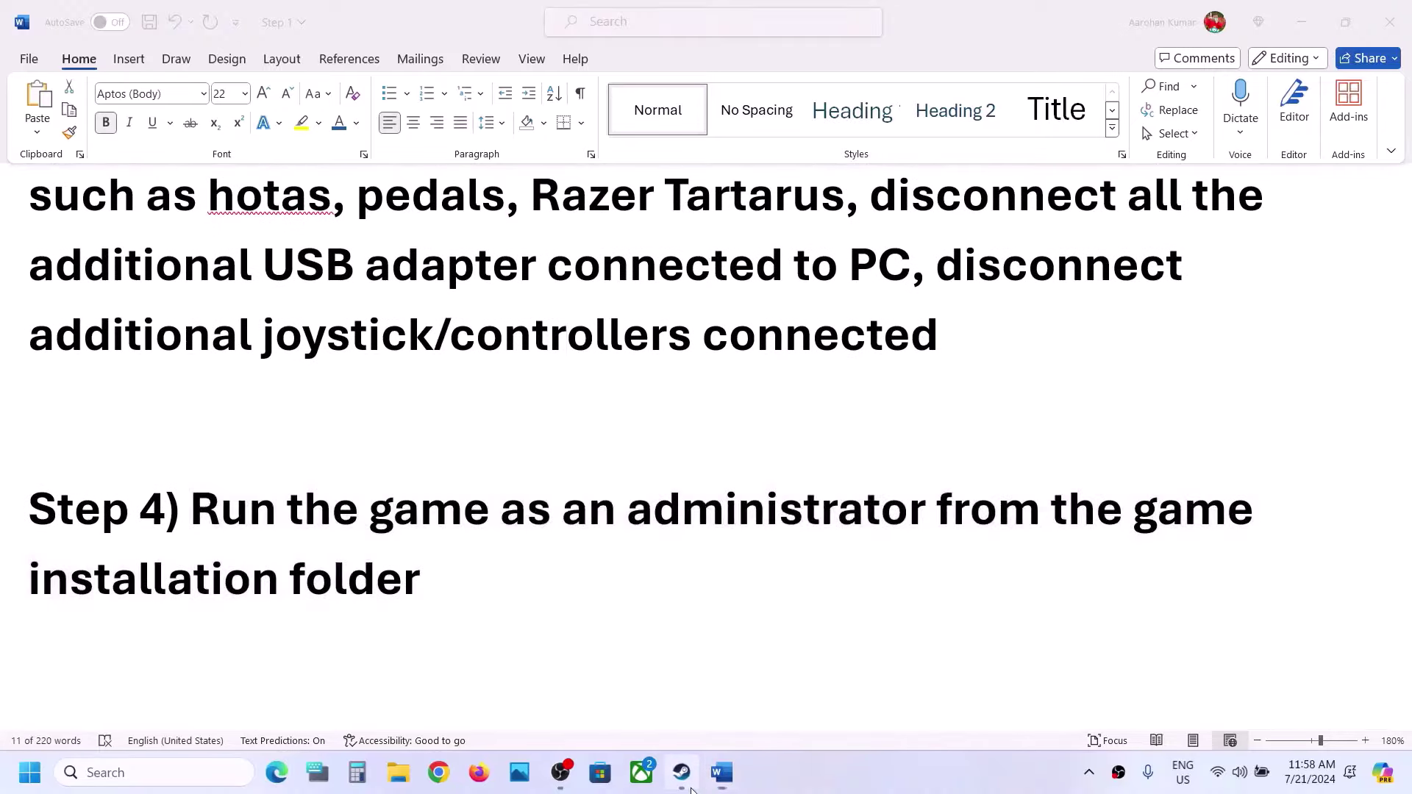
pyautogui.rightClick(153, 349)
pyautogui.moveTo(206, 450)
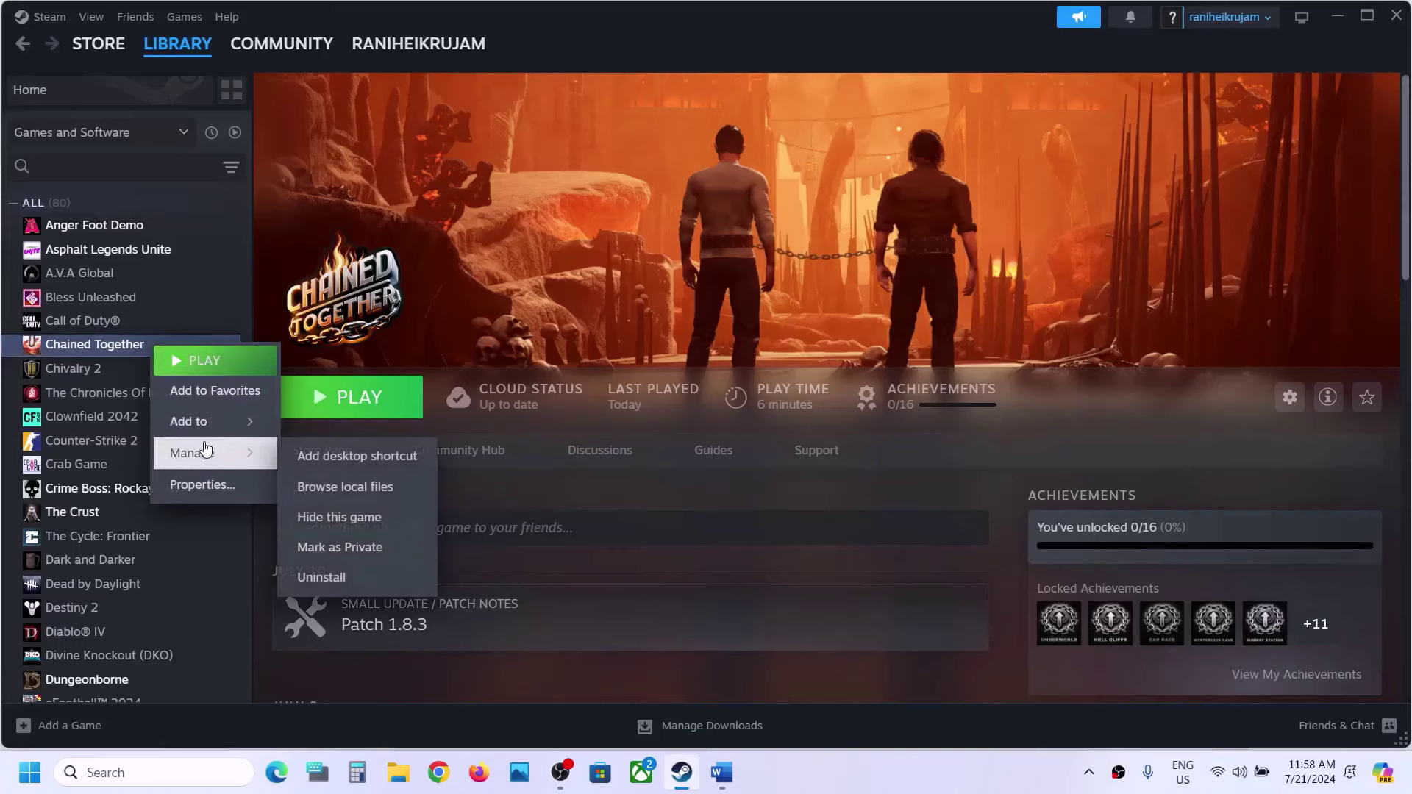
pyautogui.click(342, 484)
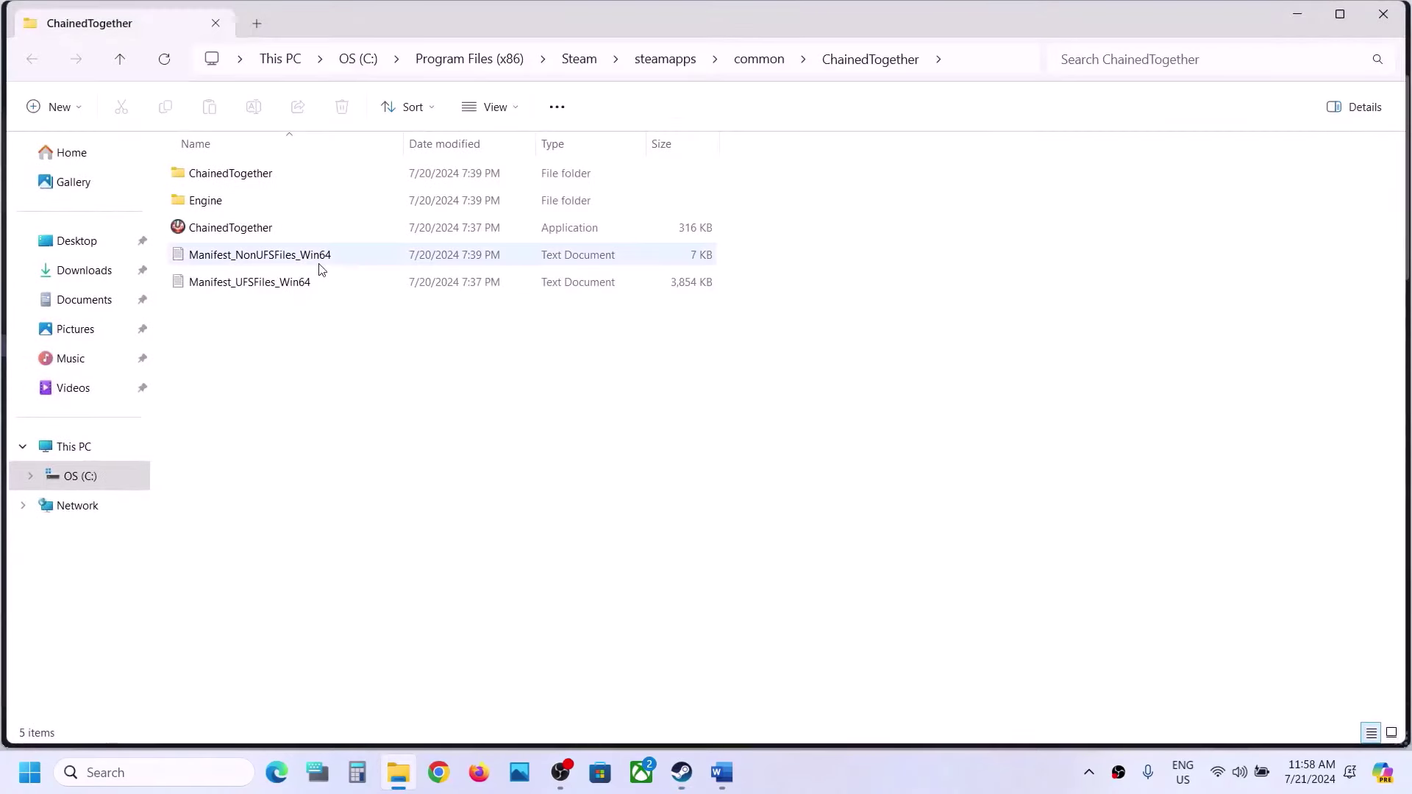
# - Open the Win64 folder inside ChainedTogether\Binaries in the game's installation folder
pyautogui.click(239, 180)
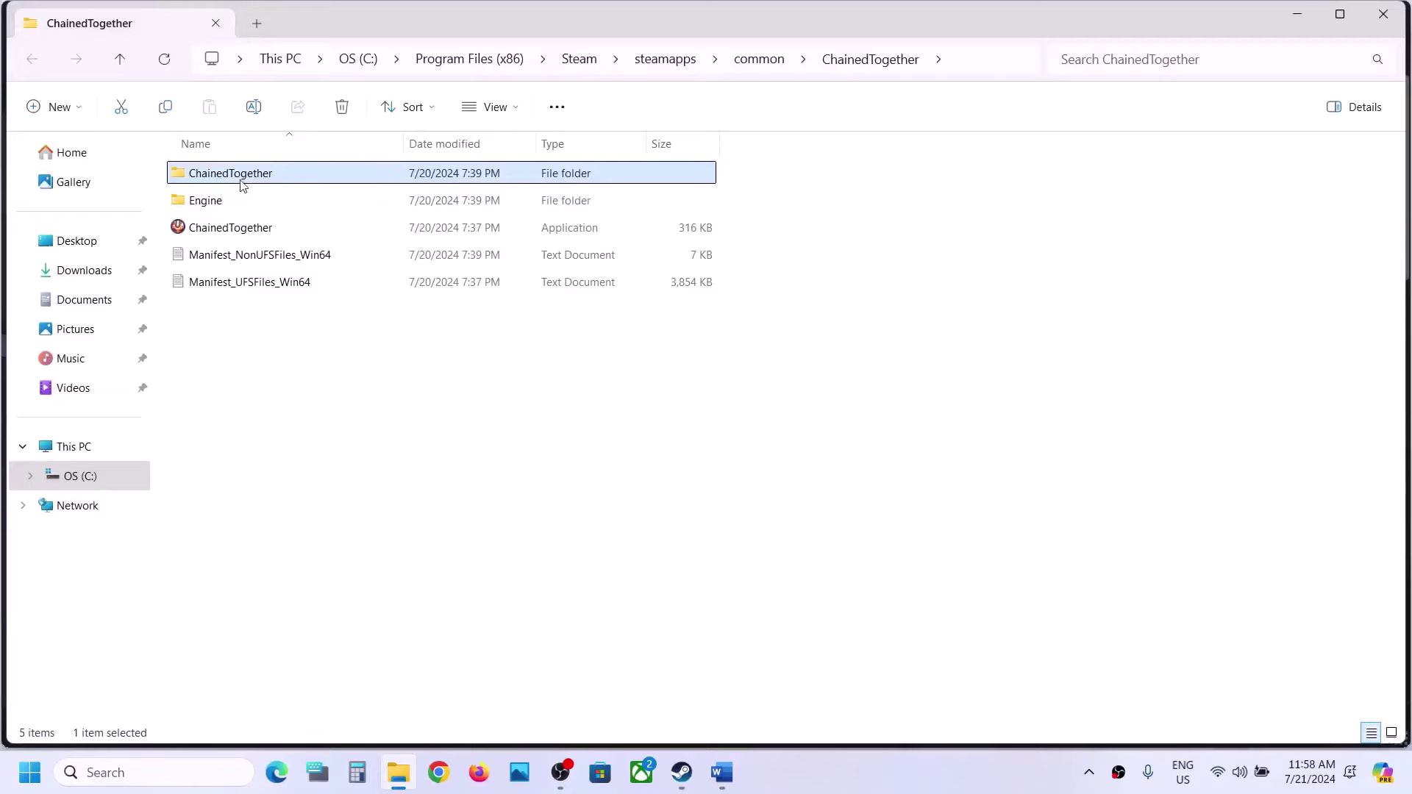
pyautogui.doubleClick(266, 184)
pyautogui.doubleClick(243, 180)
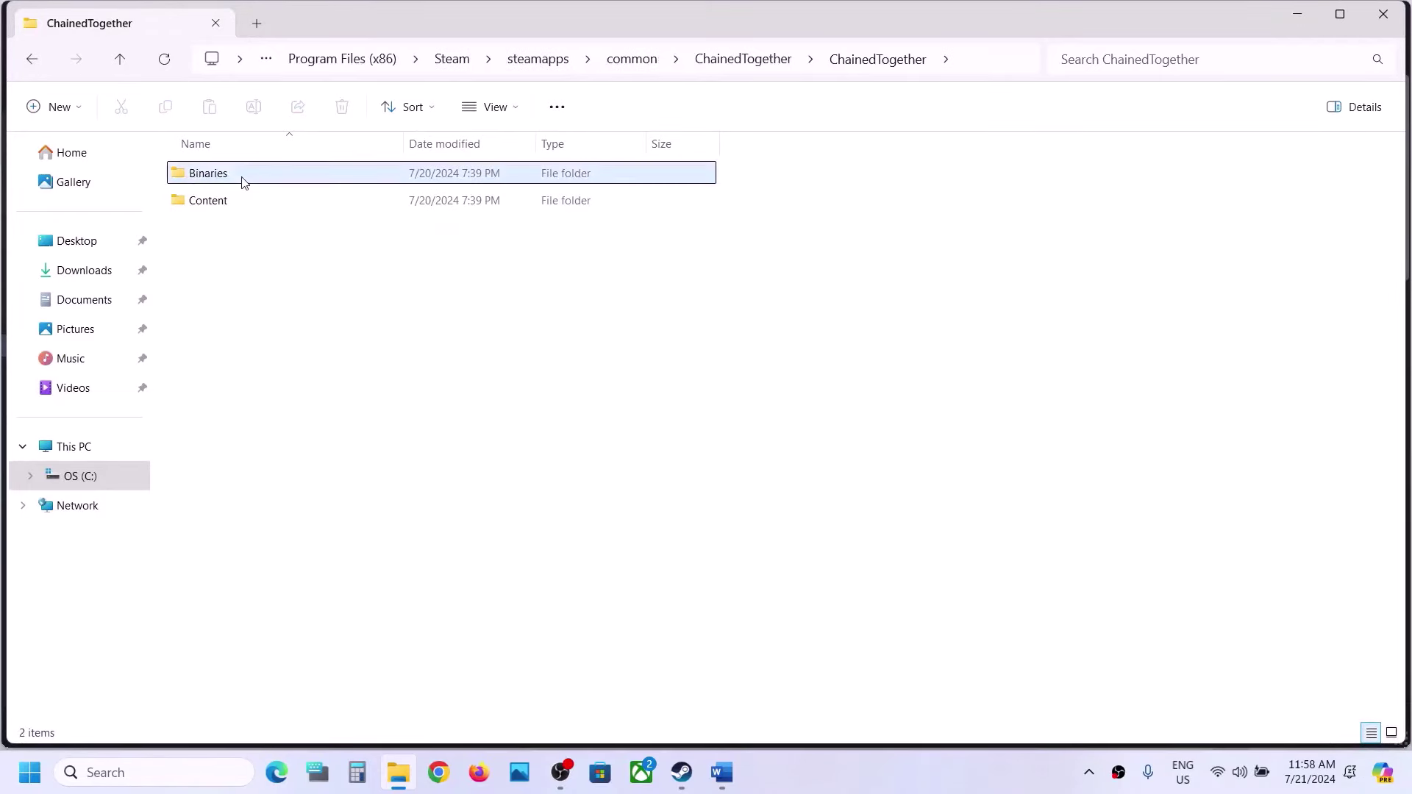
pyautogui.doubleClick(262, 170)
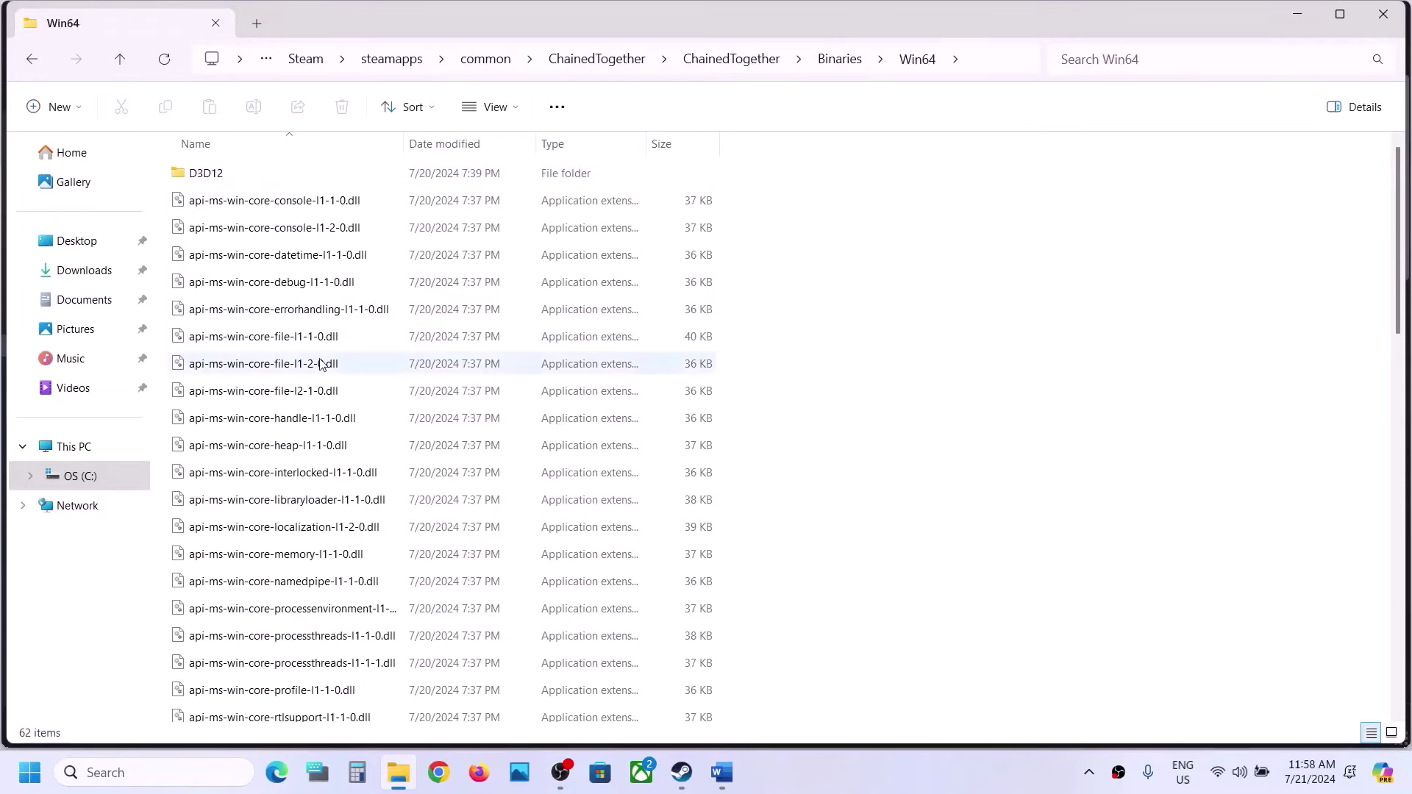
# - Set the ChainedTogether-Win64-Shipping application to run as an administrator in its compatibility properties, and apply the change
pyautogui.scroll(-12, 322, 365)
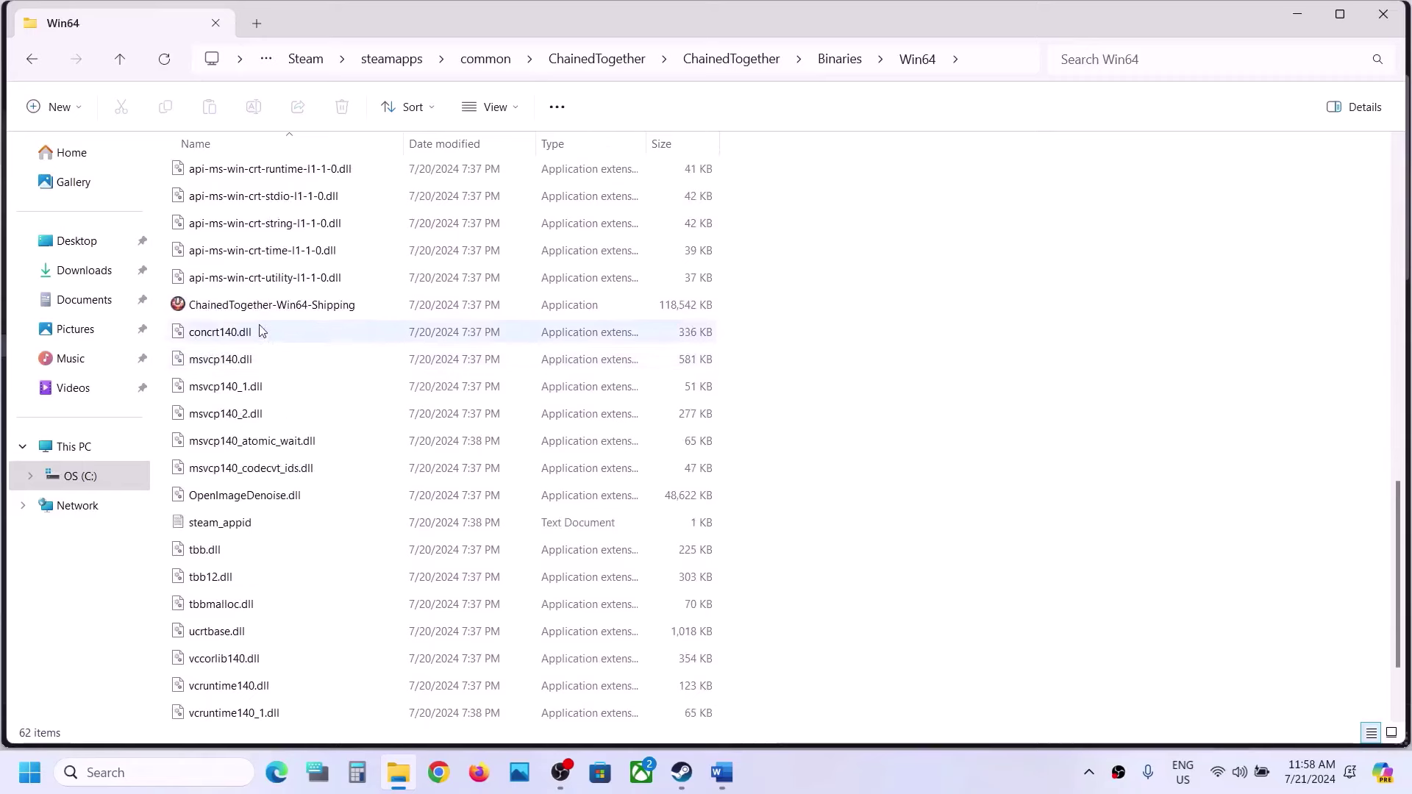
pyautogui.click(264, 308)
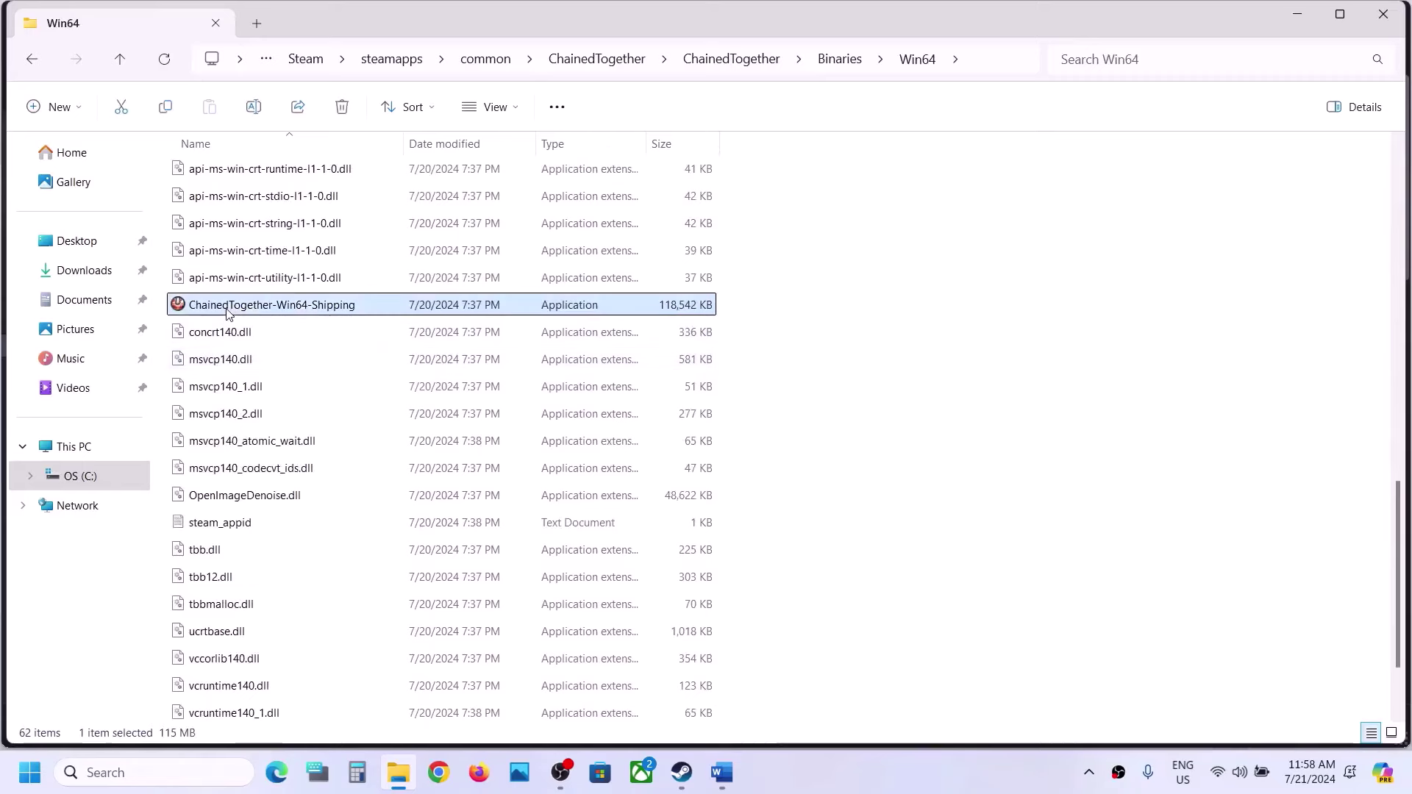
pyautogui.rightClick(299, 310)
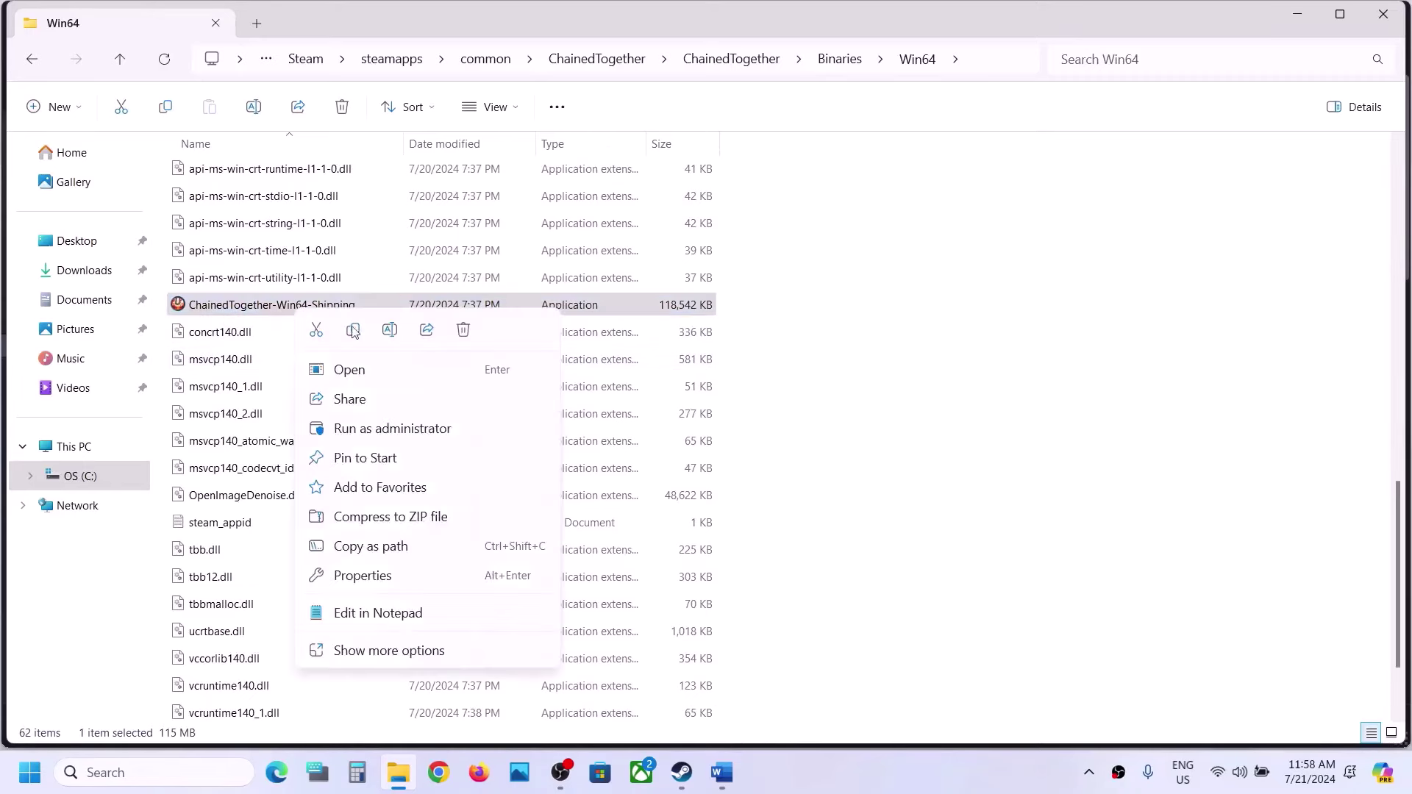
pyautogui.click(360, 576)
pyautogui.click(403, 295)
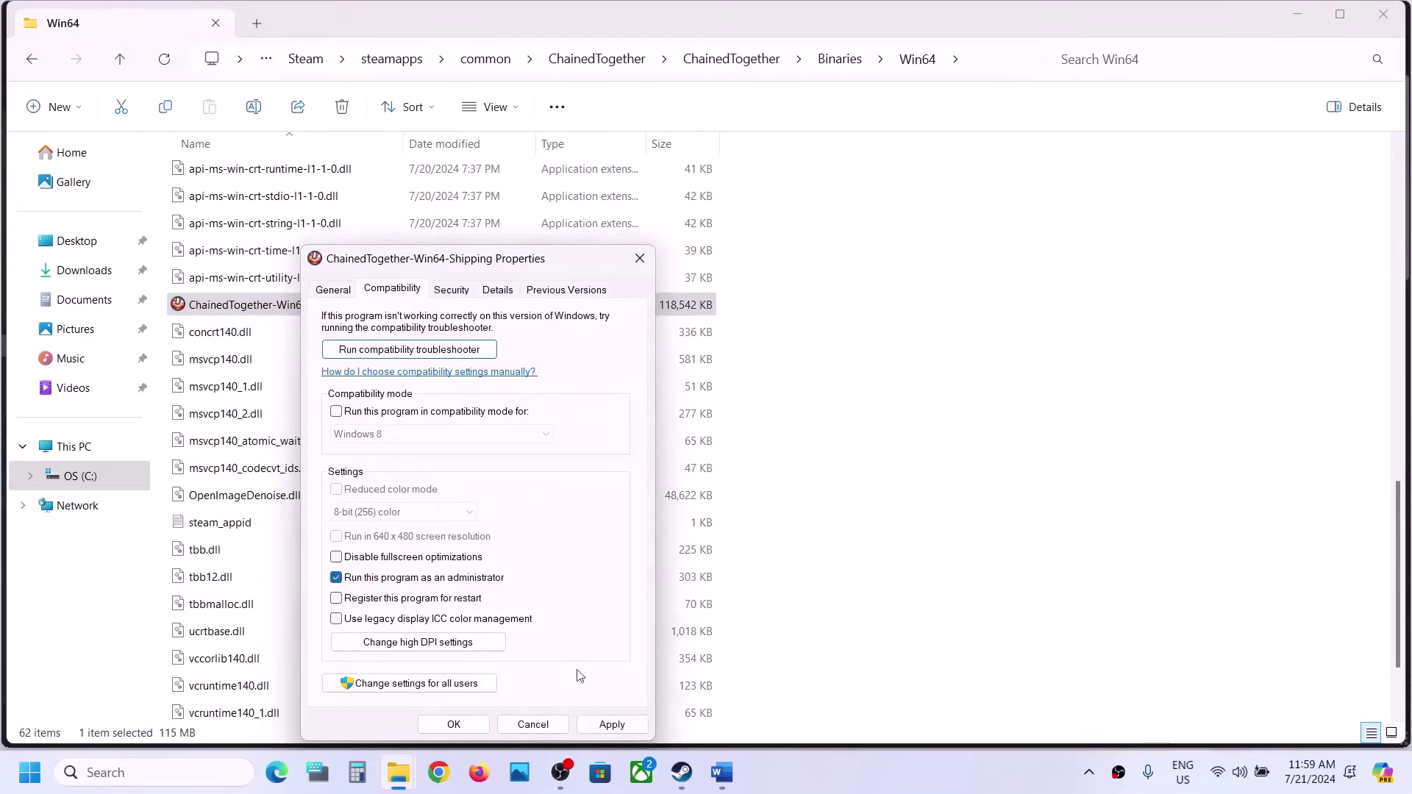
pyautogui.click(612, 724)
pyautogui.click(466, 727)
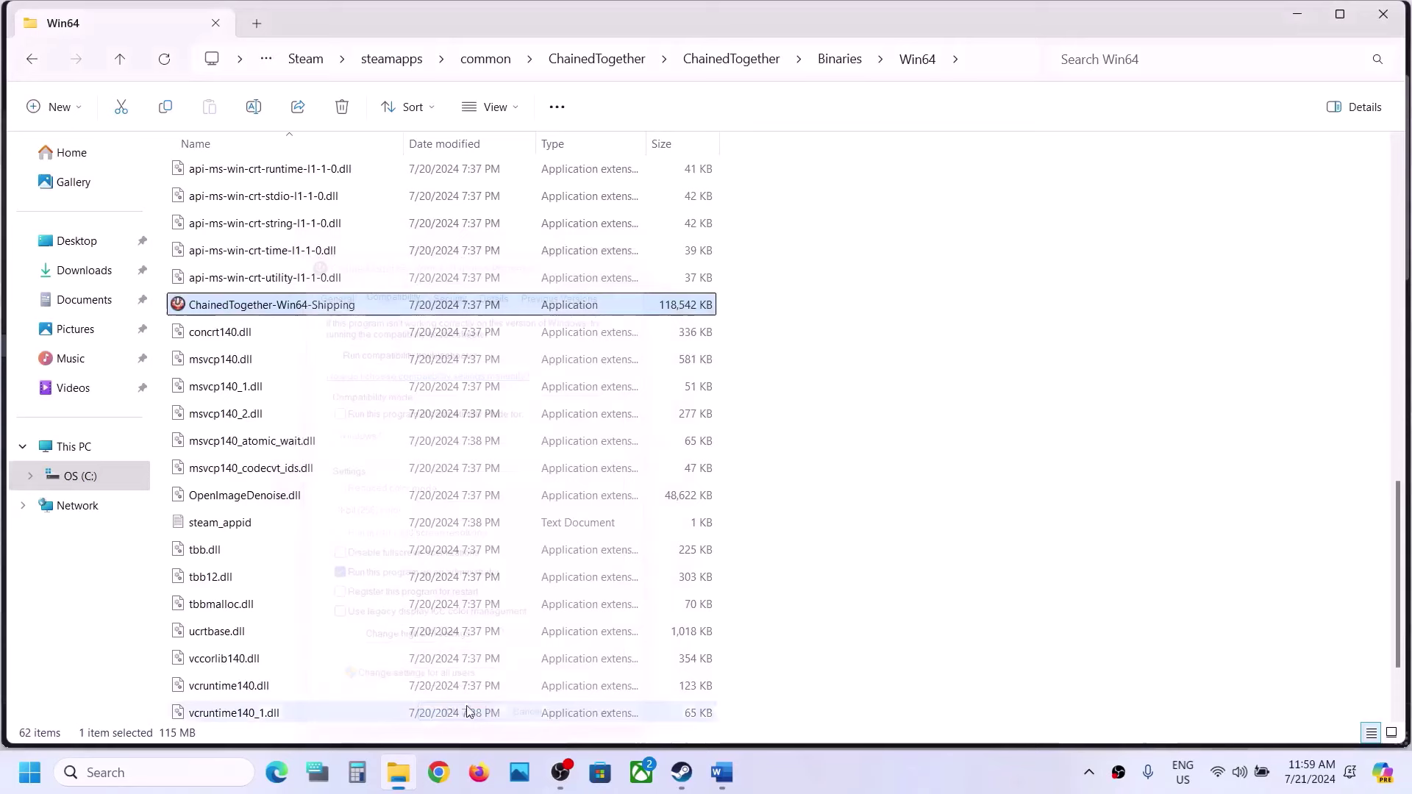
# - Set the ChainedTogether-Win64-Shipping application to run in compatibility mode for Windows 8, applying the change and closing its properties
pyautogui.rightClick(286, 311)
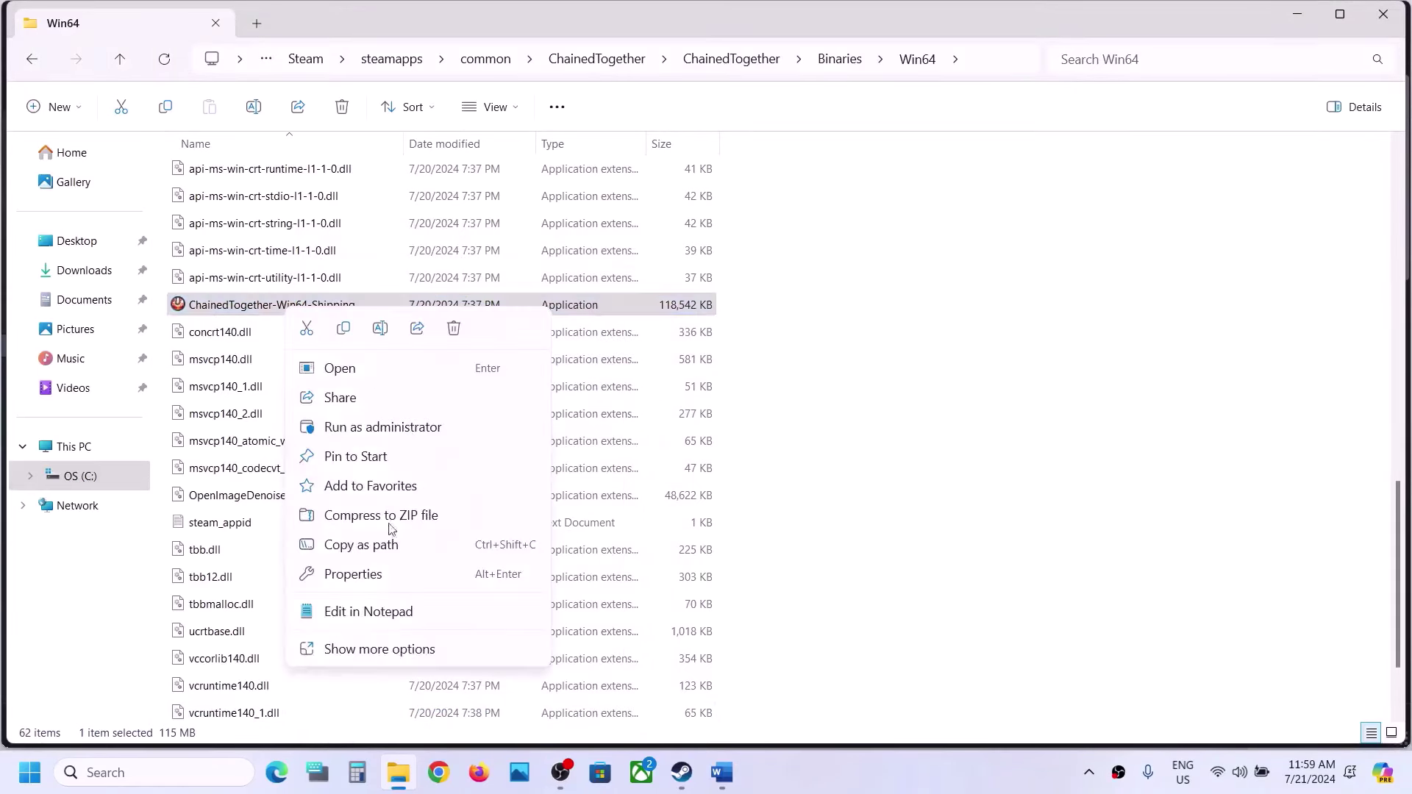
pyautogui.click(354, 575)
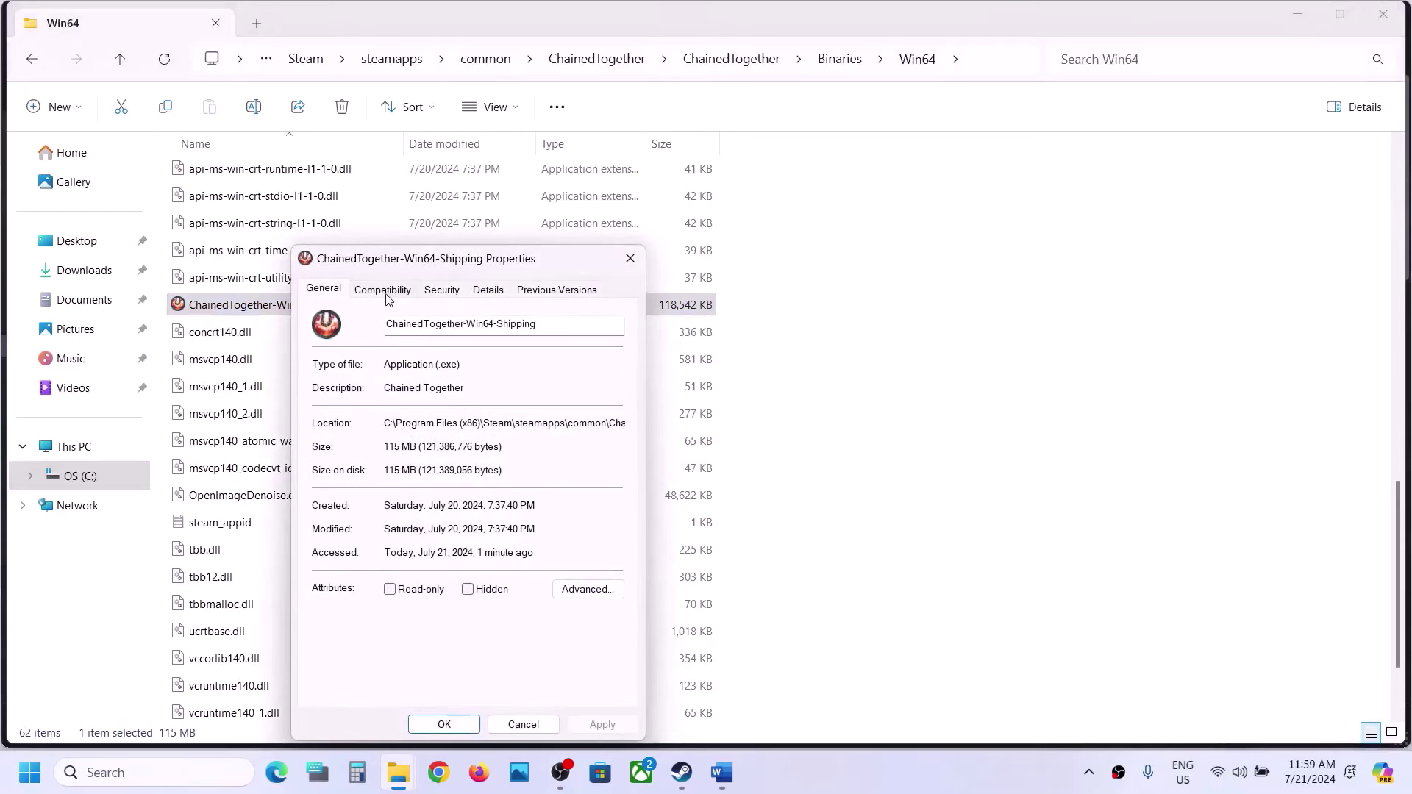
pyautogui.click(384, 293)
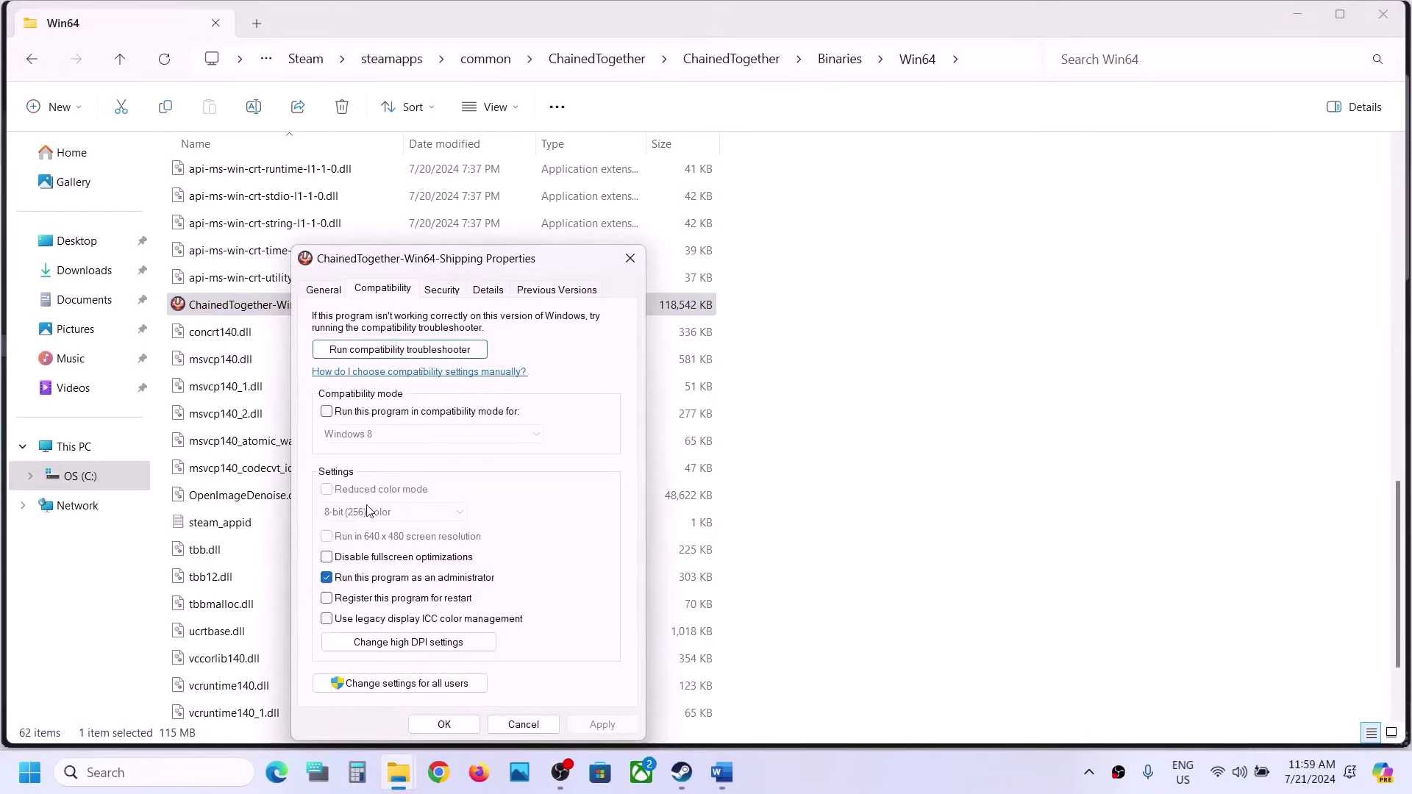
pyautogui.click(327, 412)
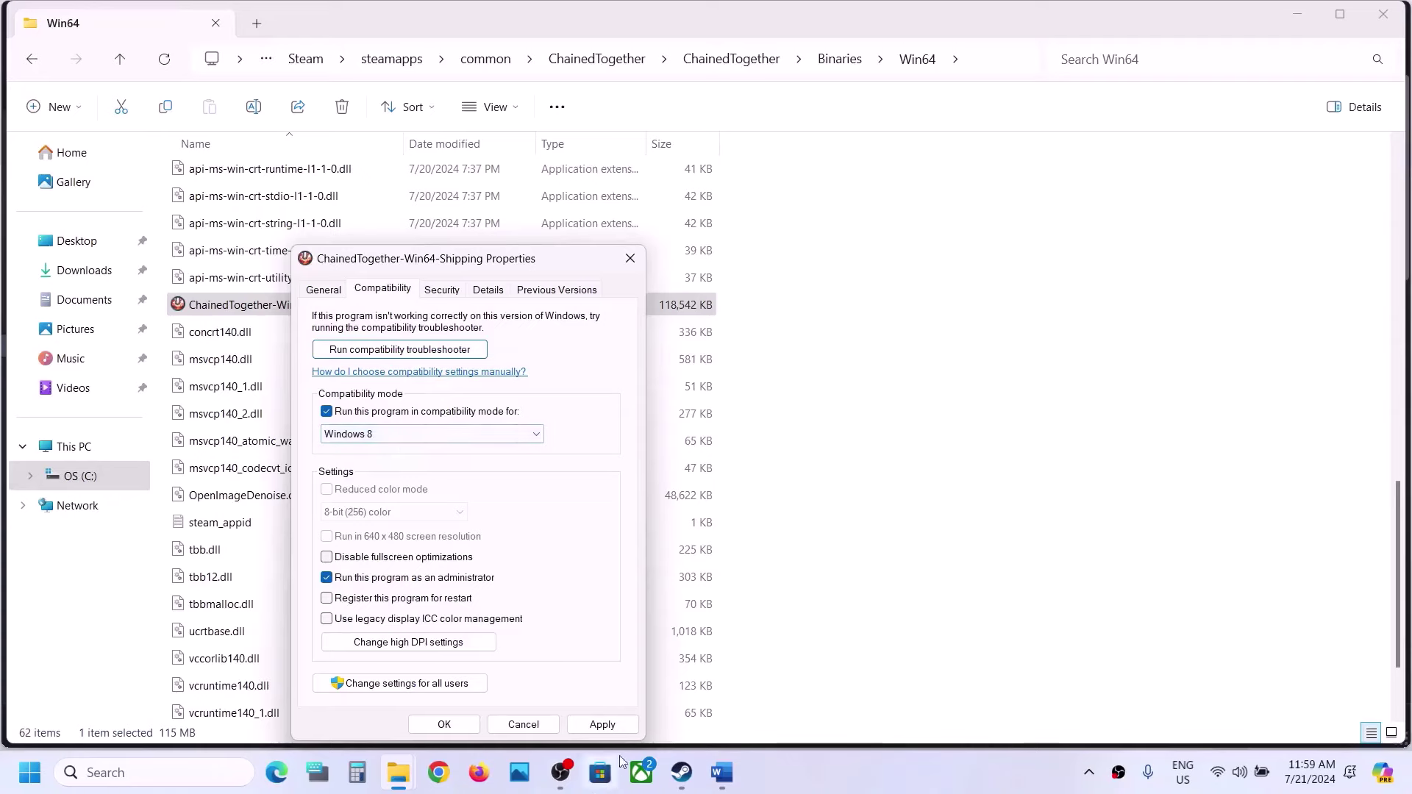
pyautogui.click(602, 725)
pyautogui.click(445, 725)
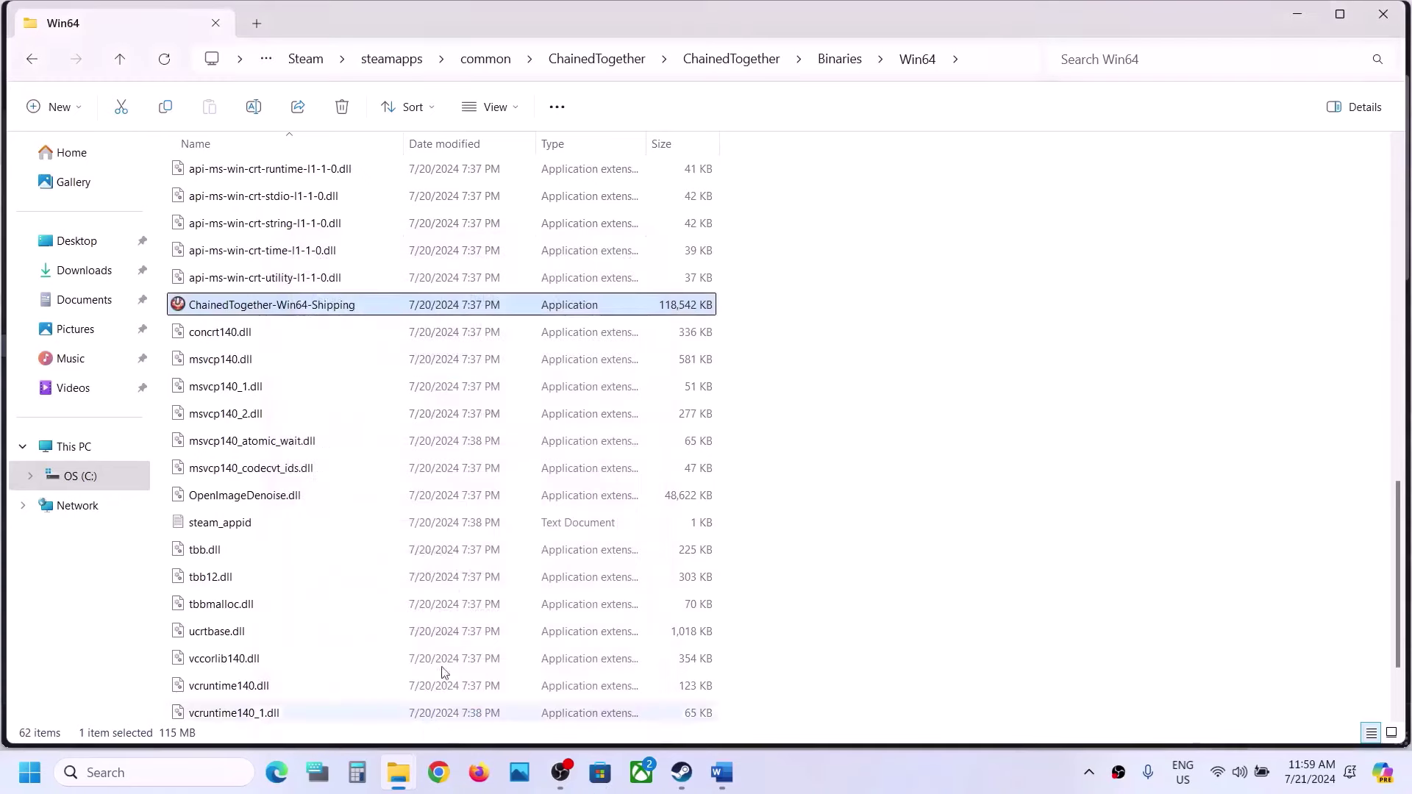
# - Change the compatibility mode of ChainedTogether-Win64-Shipping to Windows 7 in its properties and apply it
pyautogui.rightClick(317, 308)
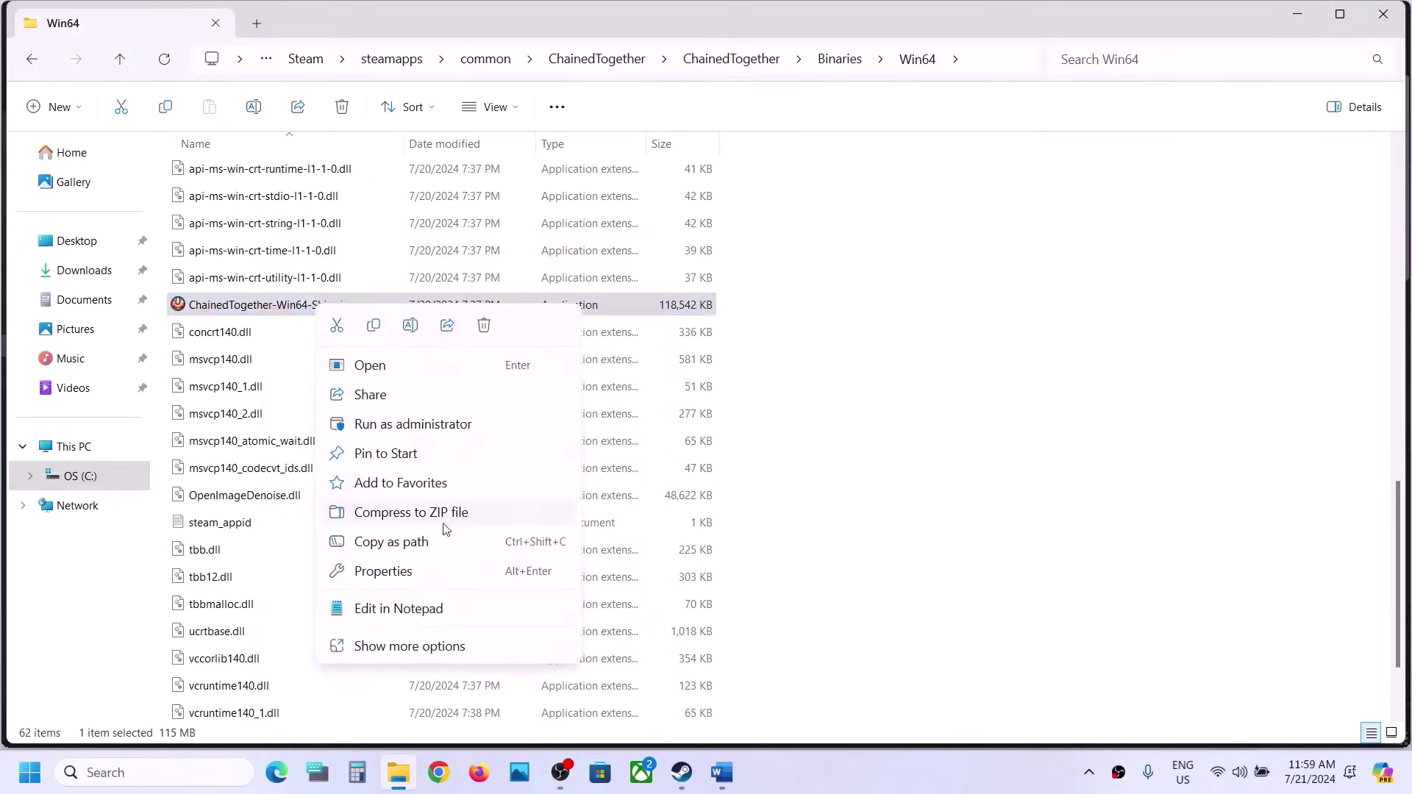
pyautogui.click(397, 571)
pyautogui.click(412, 290)
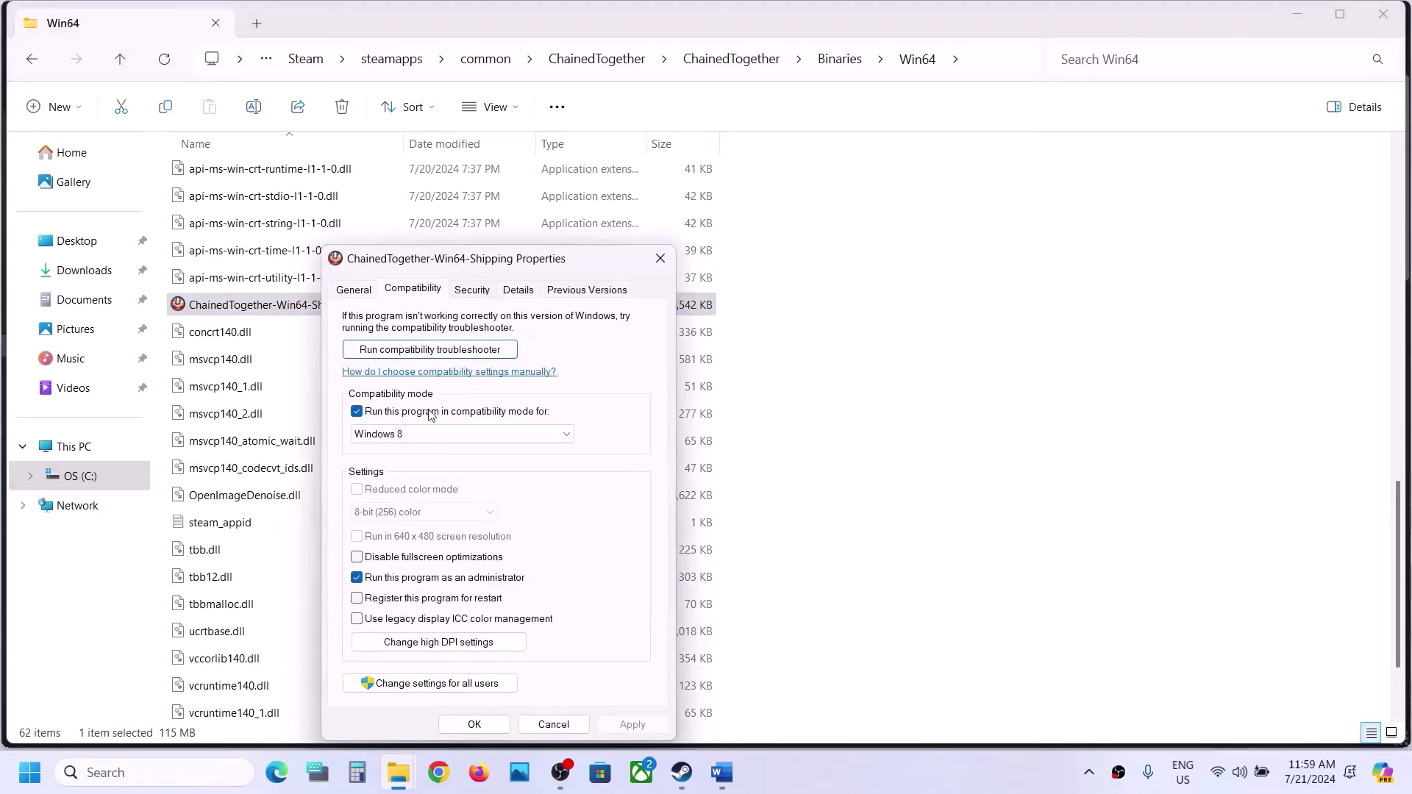
pyautogui.click(456, 433)
pyautogui.click(389, 486)
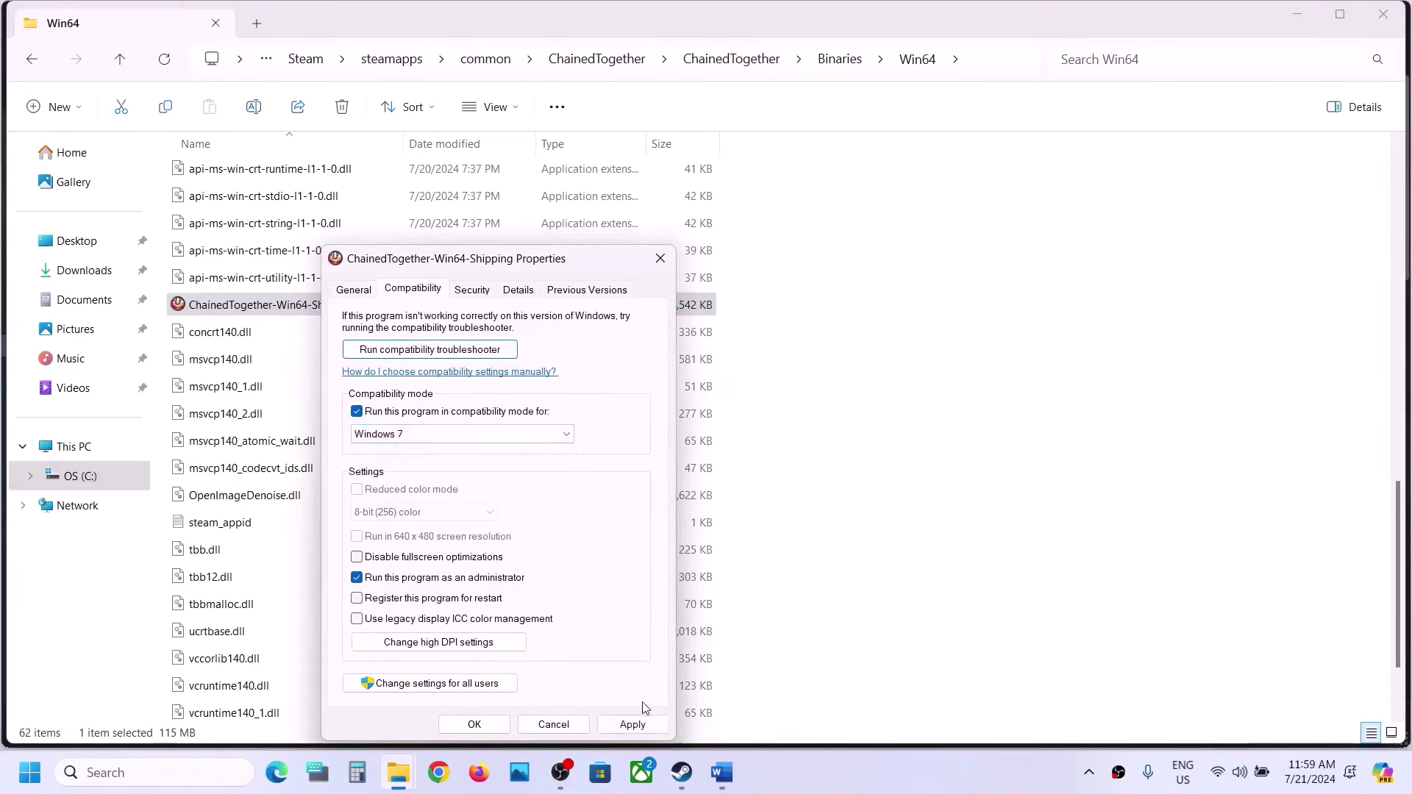
pyautogui.click(631, 723)
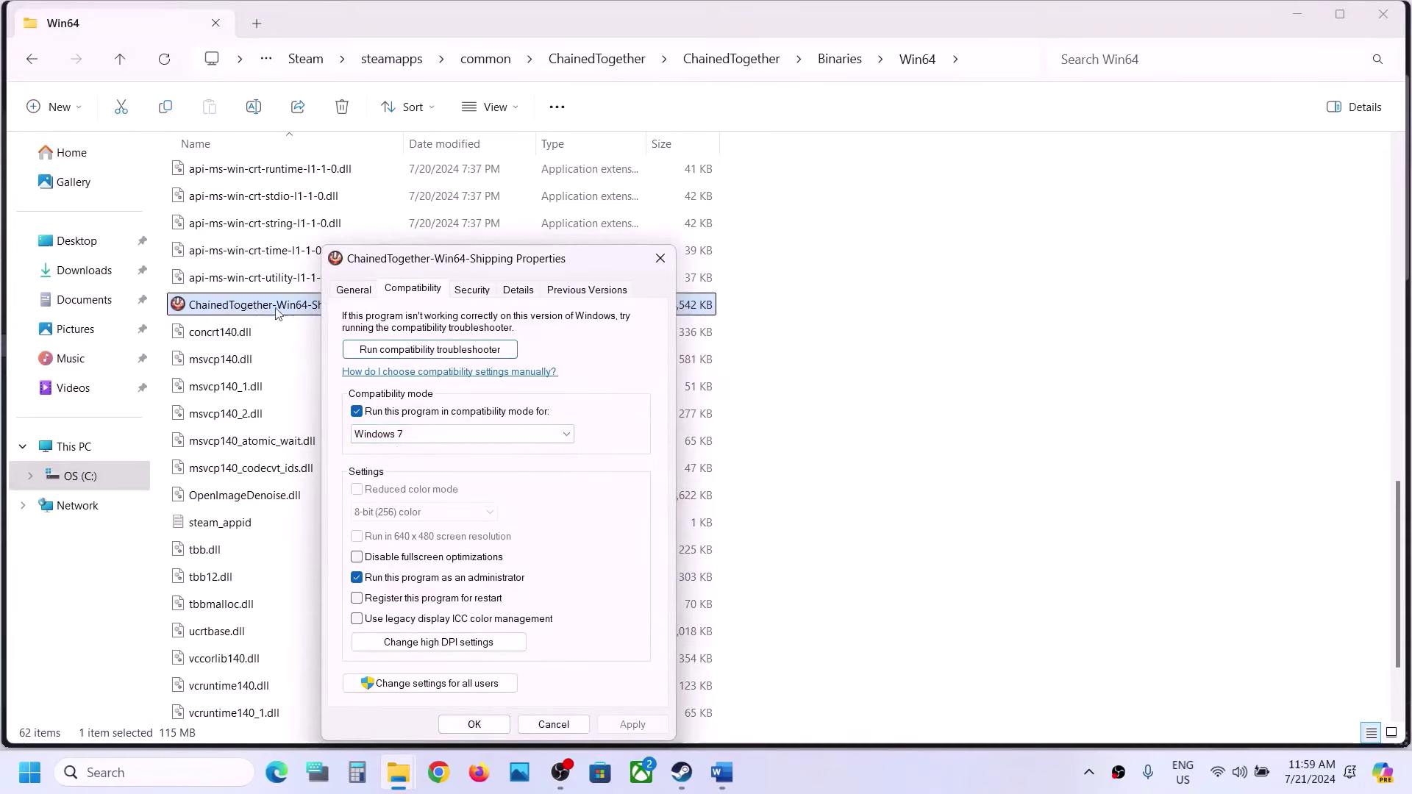
# - Disable fullscreen optimizations for ChainedTogether-Win64-Shipping, applying the change and closing its properties
pyautogui.click(356, 558)
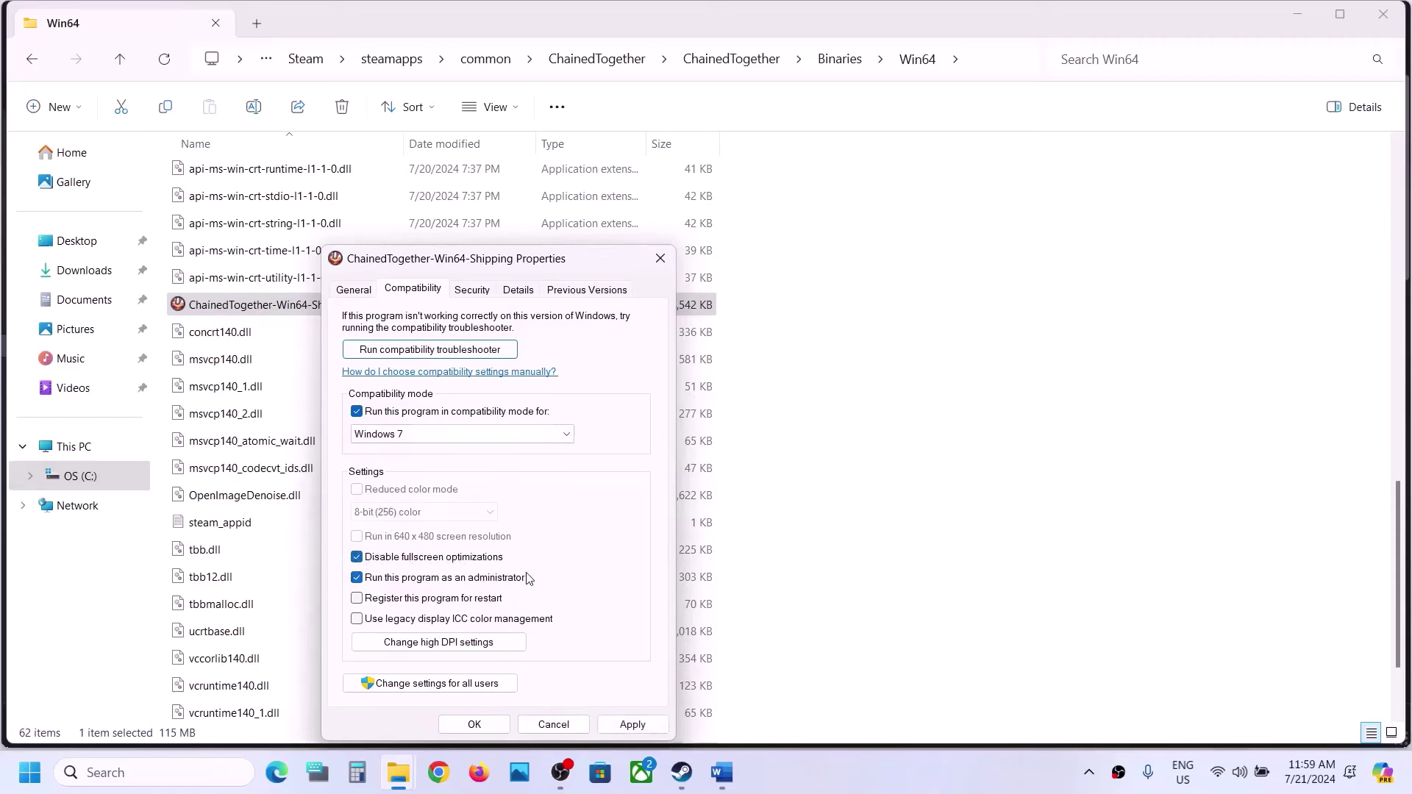
pyautogui.click(632, 723)
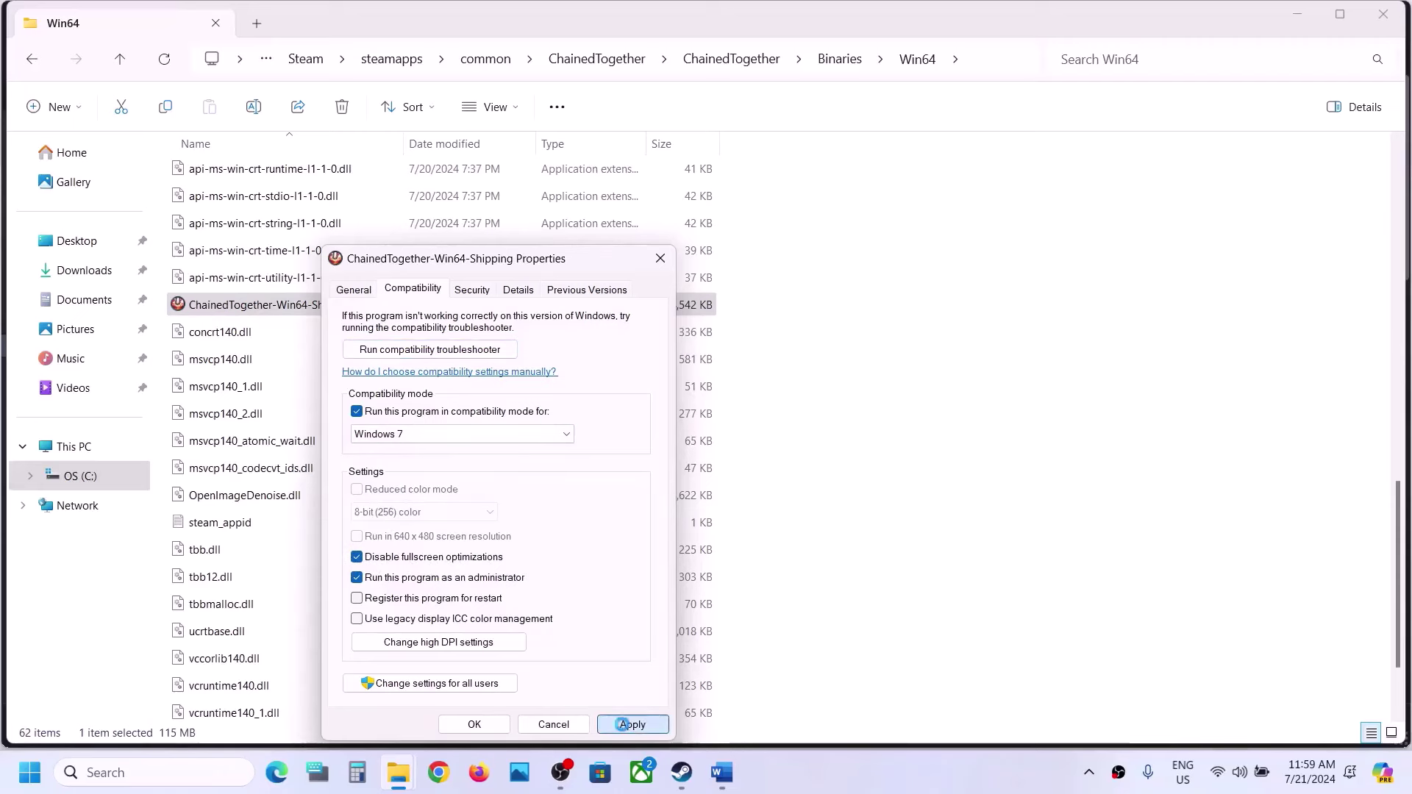
pyautogui.click(477, 732)
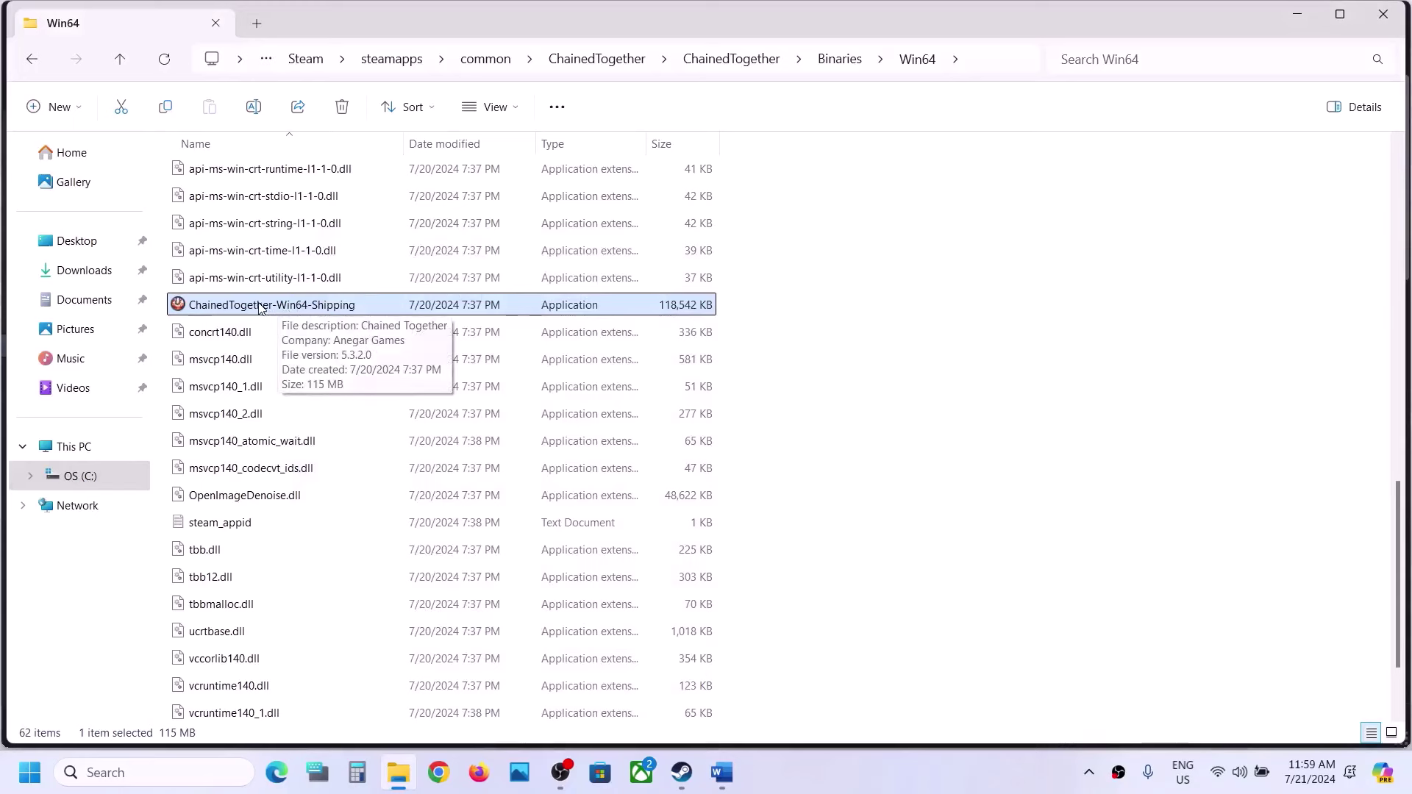
# - Go back up to the game's main ChainedTogether folder and set its ChainedTogether application to run as an administrator
pyautogui.click(122, 61)
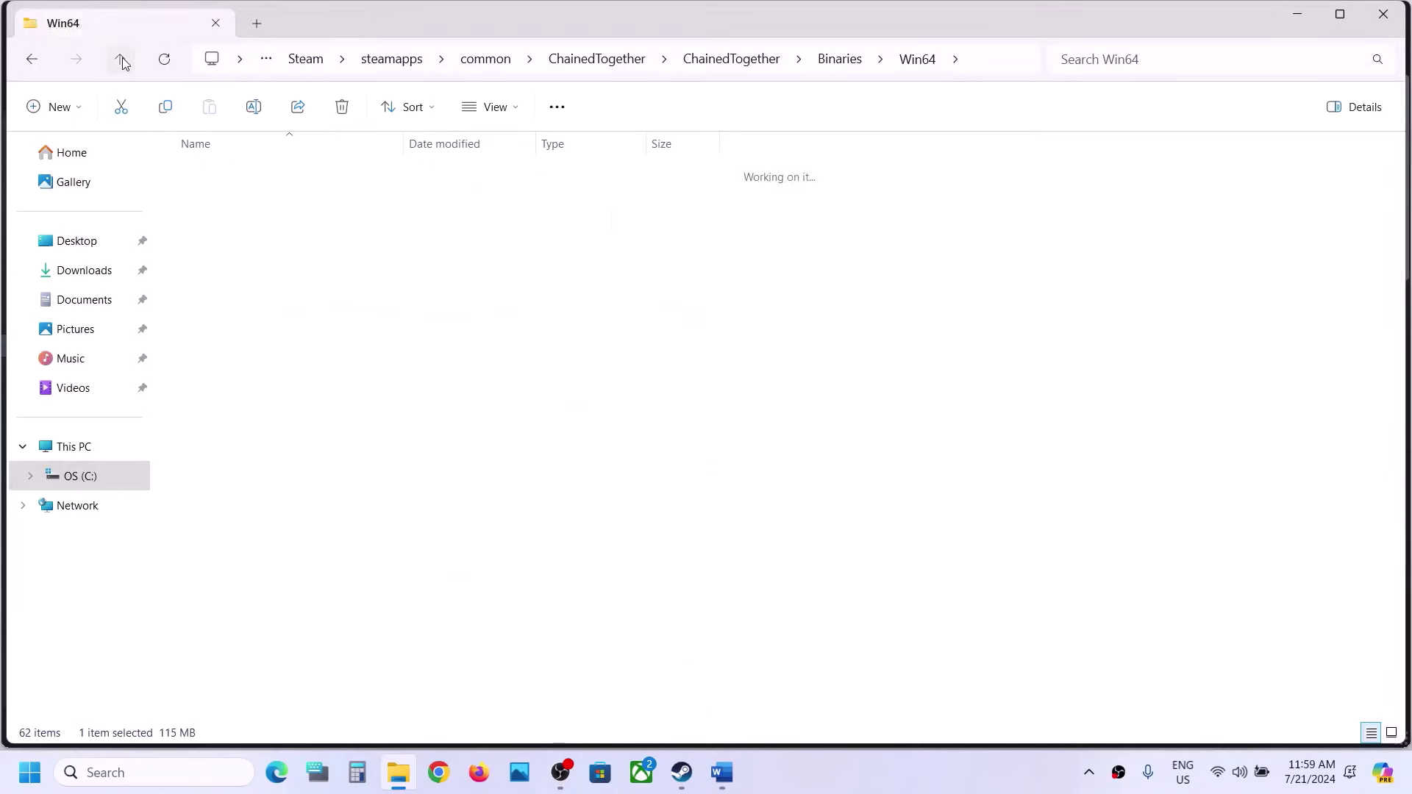
pyautogui.click(122, 61)
pyautogui.click(122, 61)
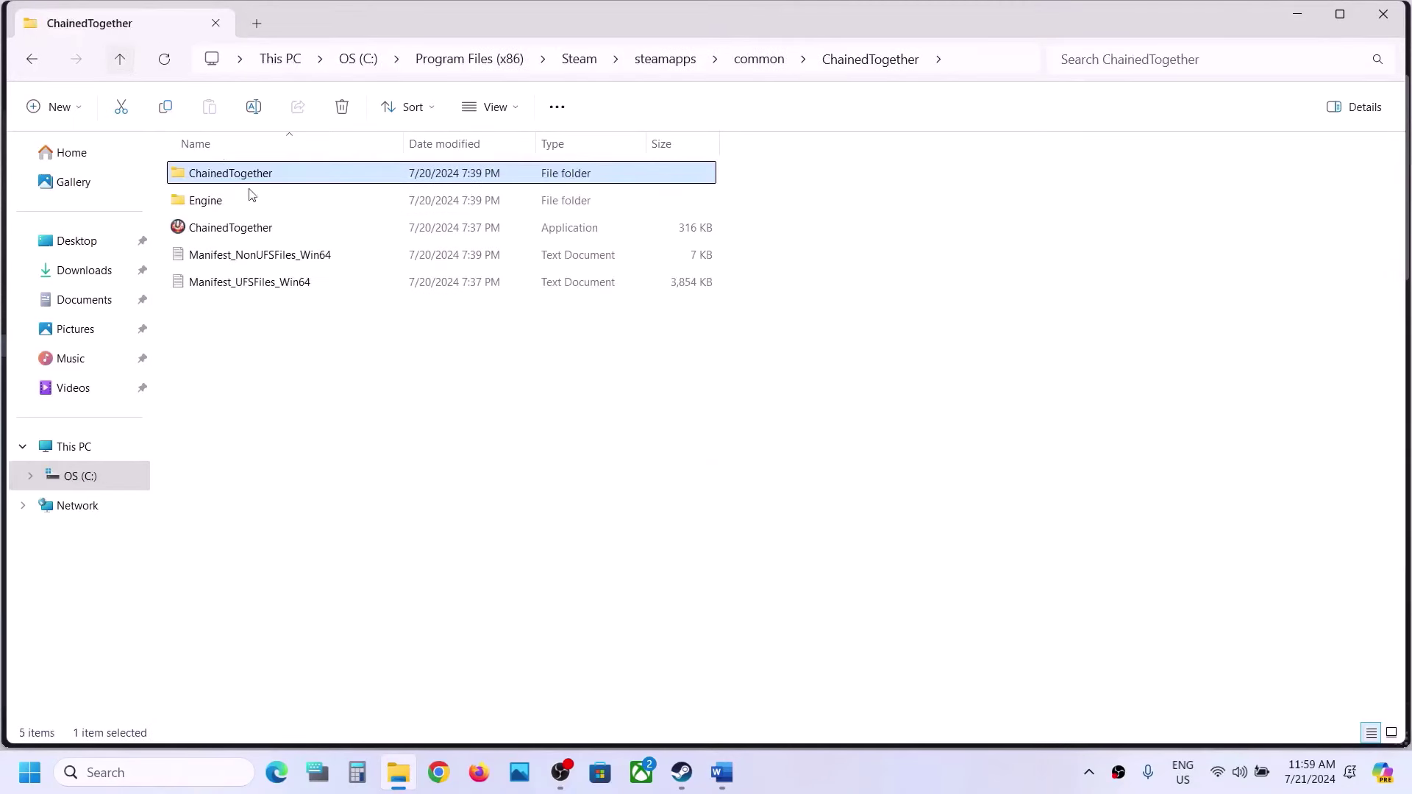
pyautogui.click(242, 231)
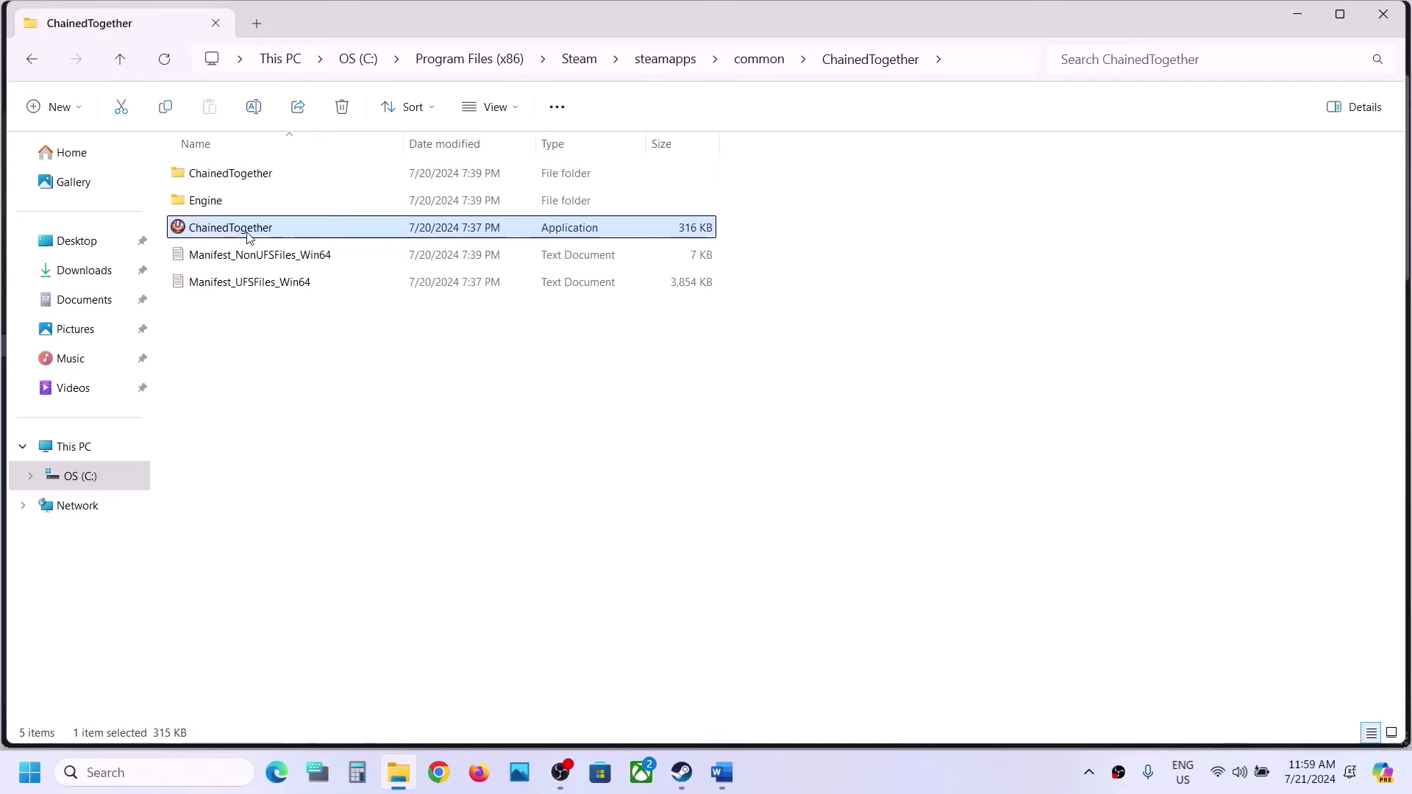
pyautogui.rightClick(245, 234)
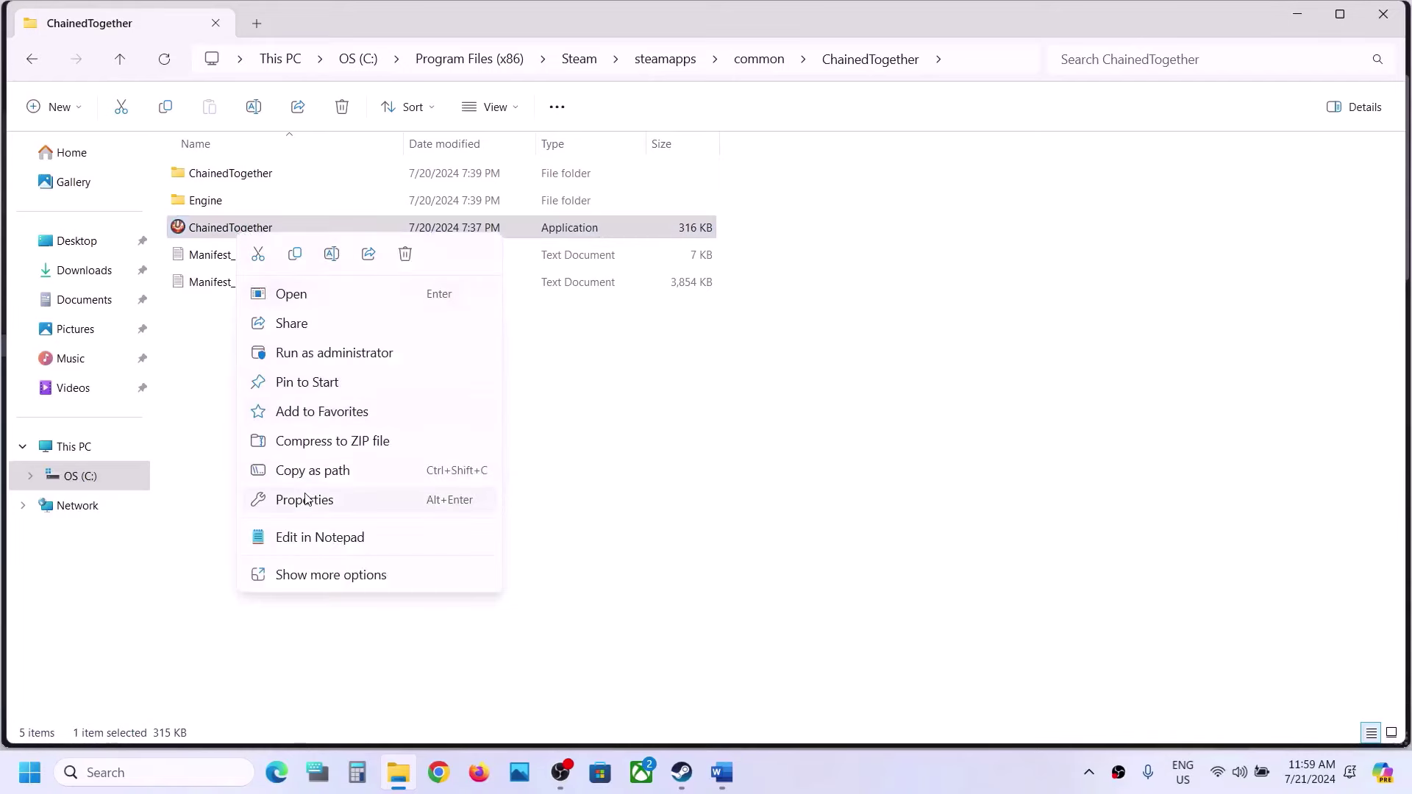
pyautogui.click(305, 500)
pyautogui.click(354, 278)
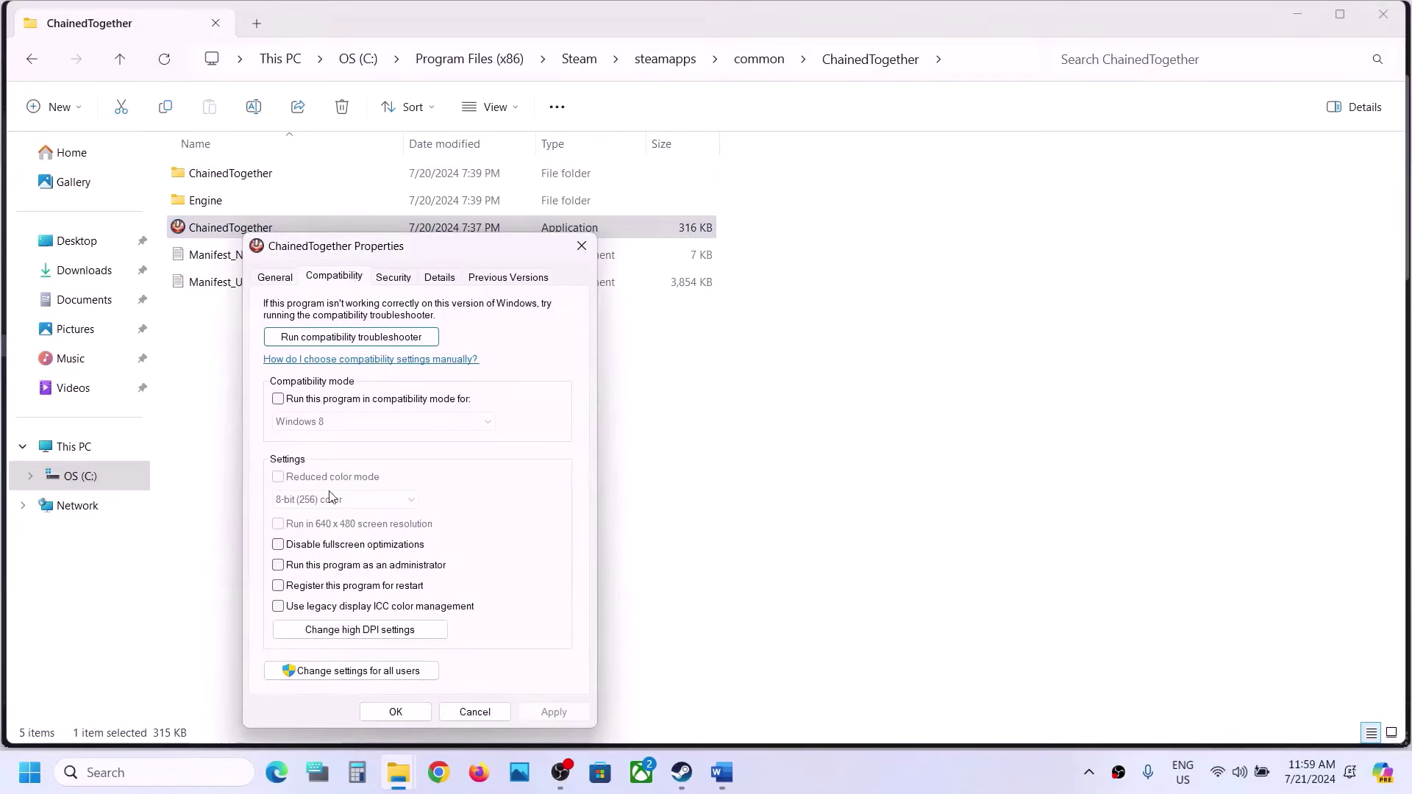
pyautogui.click(278, 566)
pyautogui.click(545, 710)
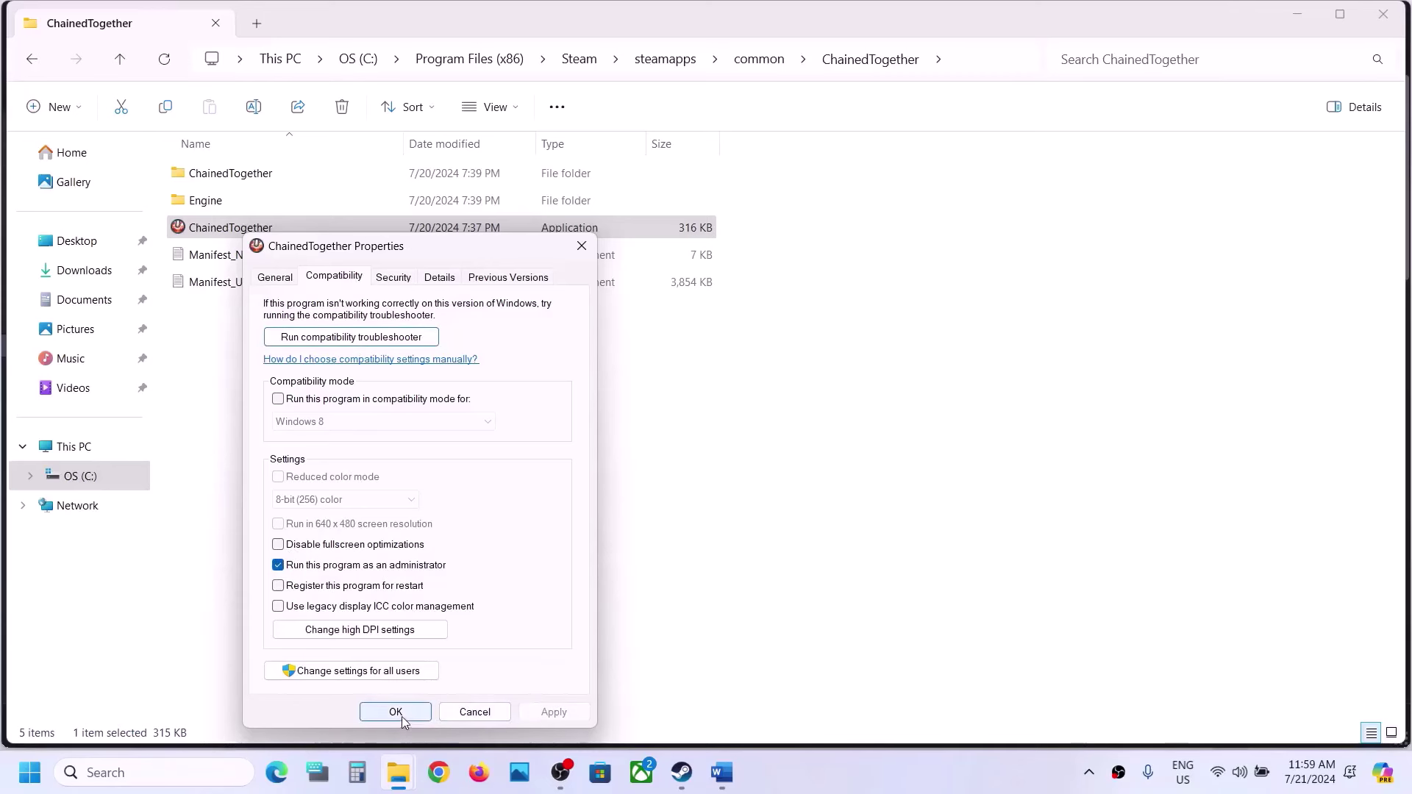
# - Enable Windows 8 compatibility mode and disable fullscreen optimizations for the ChainedTogether application, applying both and closing its properties
pyautogui.click(279, 399)
pyautogui.click(554, 713)
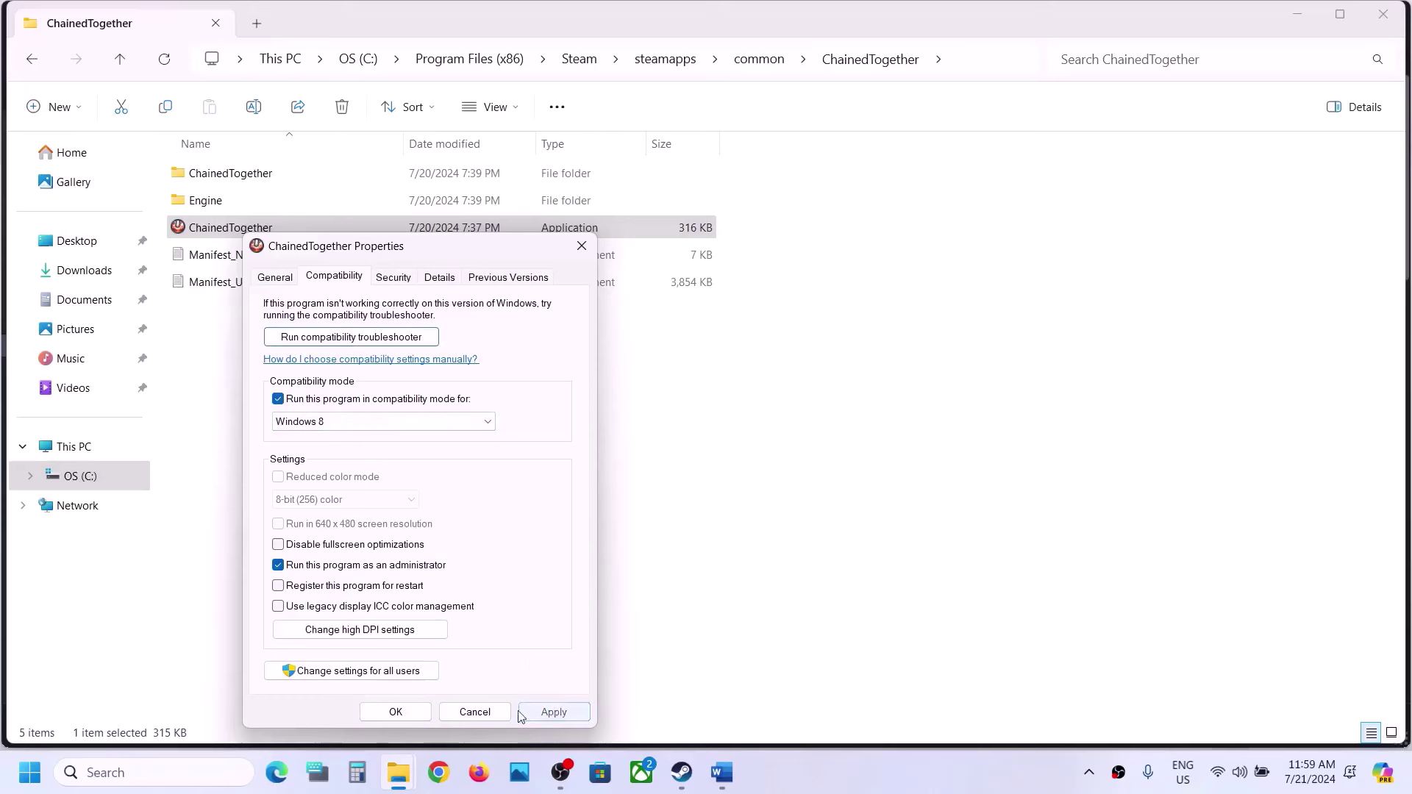
pyautogui.click(284, 547)
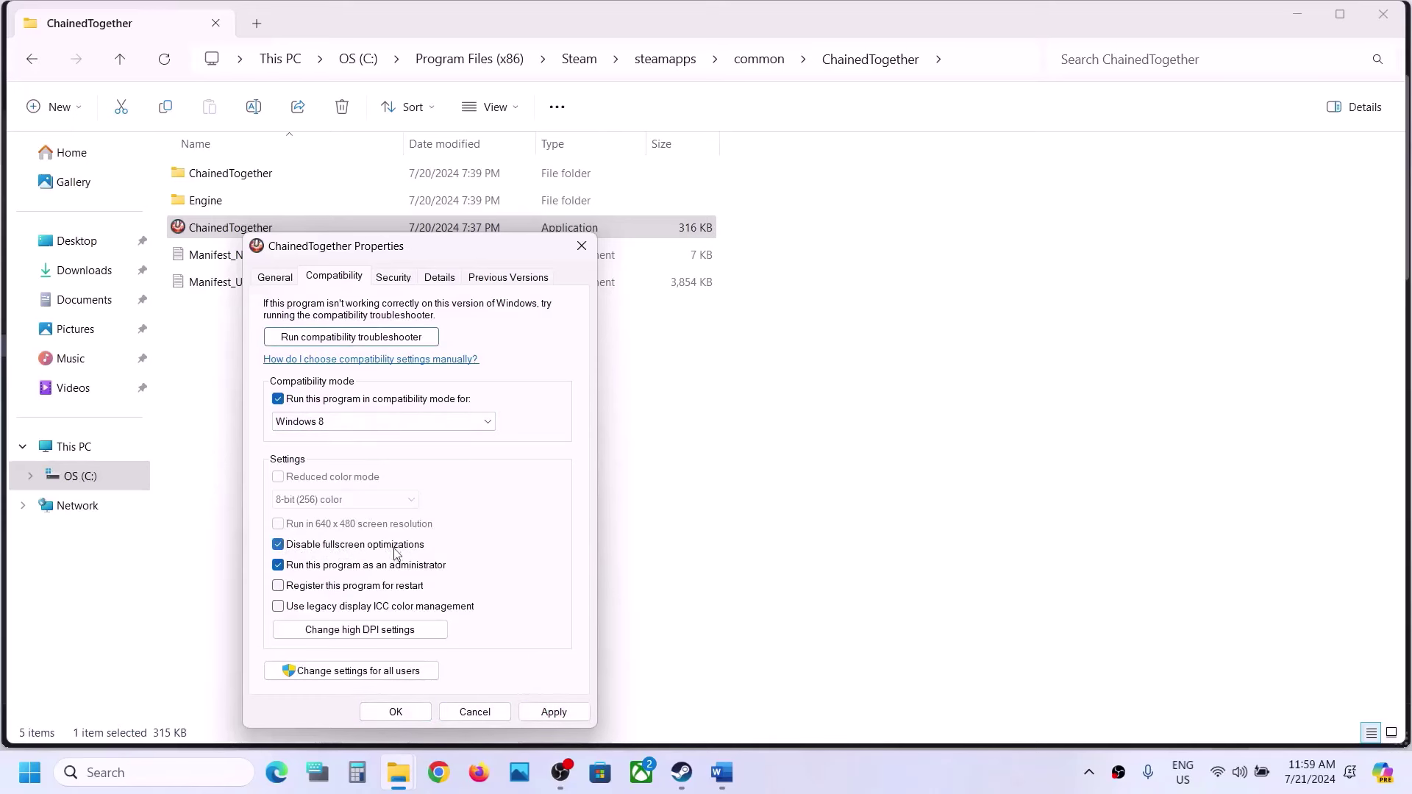
pyautogui.click(570, 707)
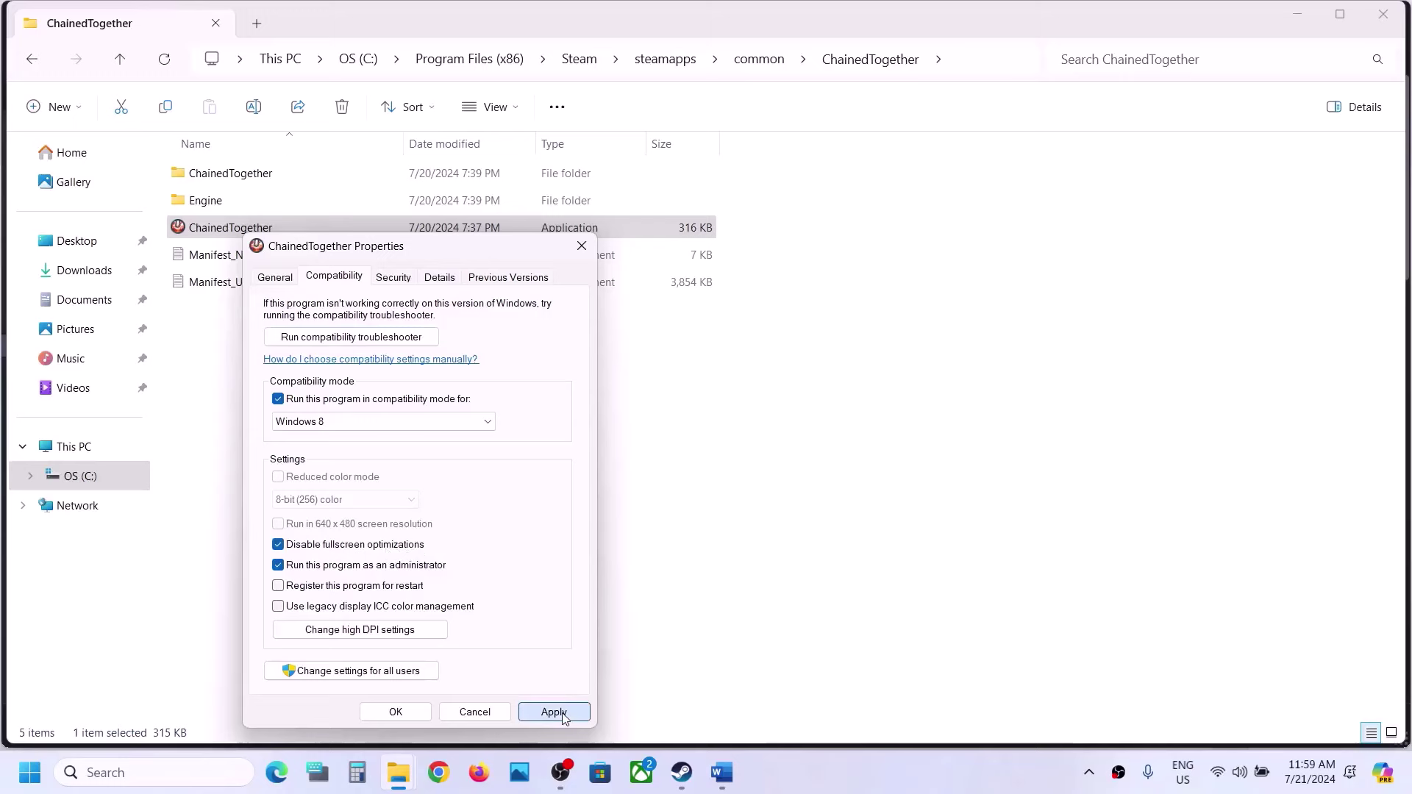
pyautogui.click(405, 714)
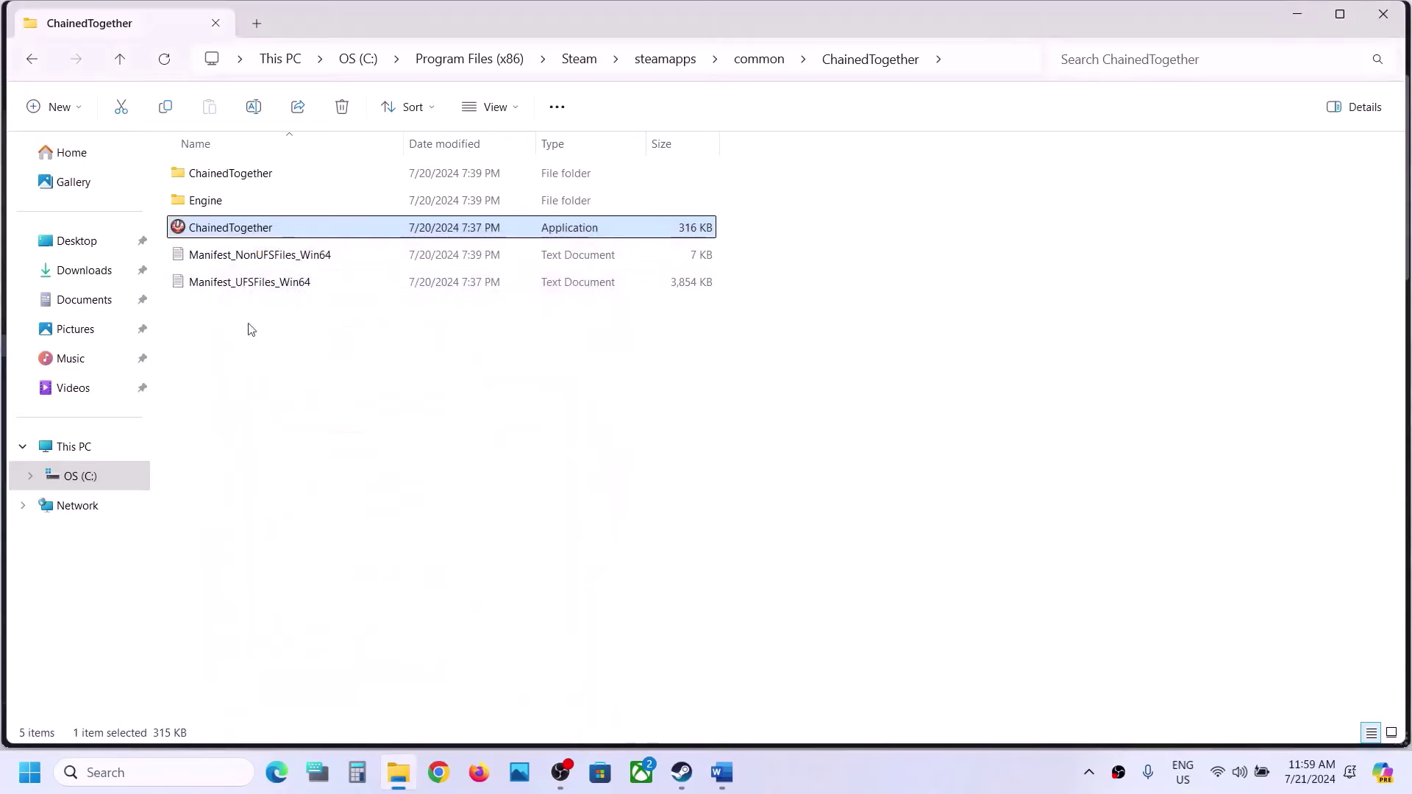
# - Turn off compatibility mode, the fullscreen optimizations option and running as administrator for the ChainedTogether application, and apply
pyautogui.rightClick(272, 231)
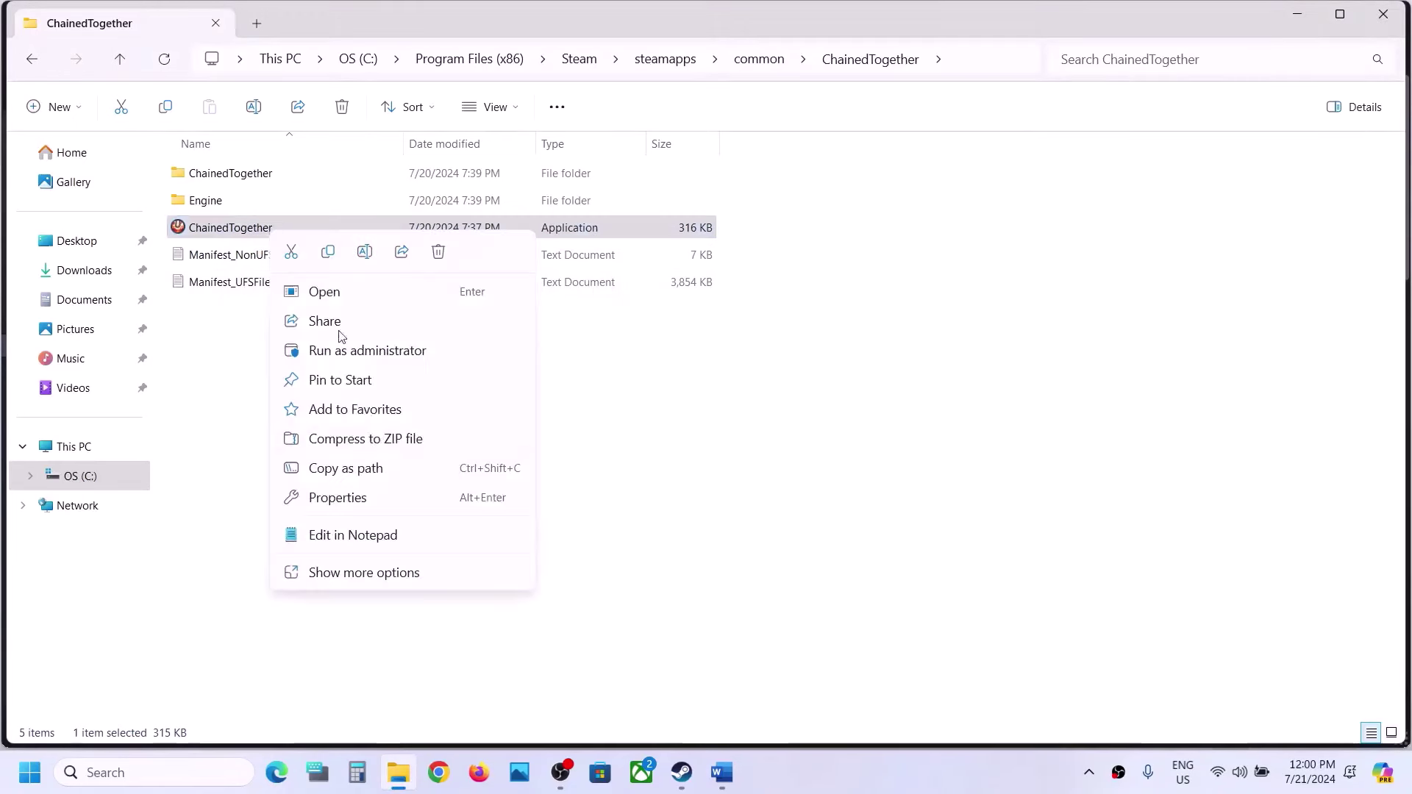
pyautogui.click(337, 498)
pyautogui.click(367, 274)
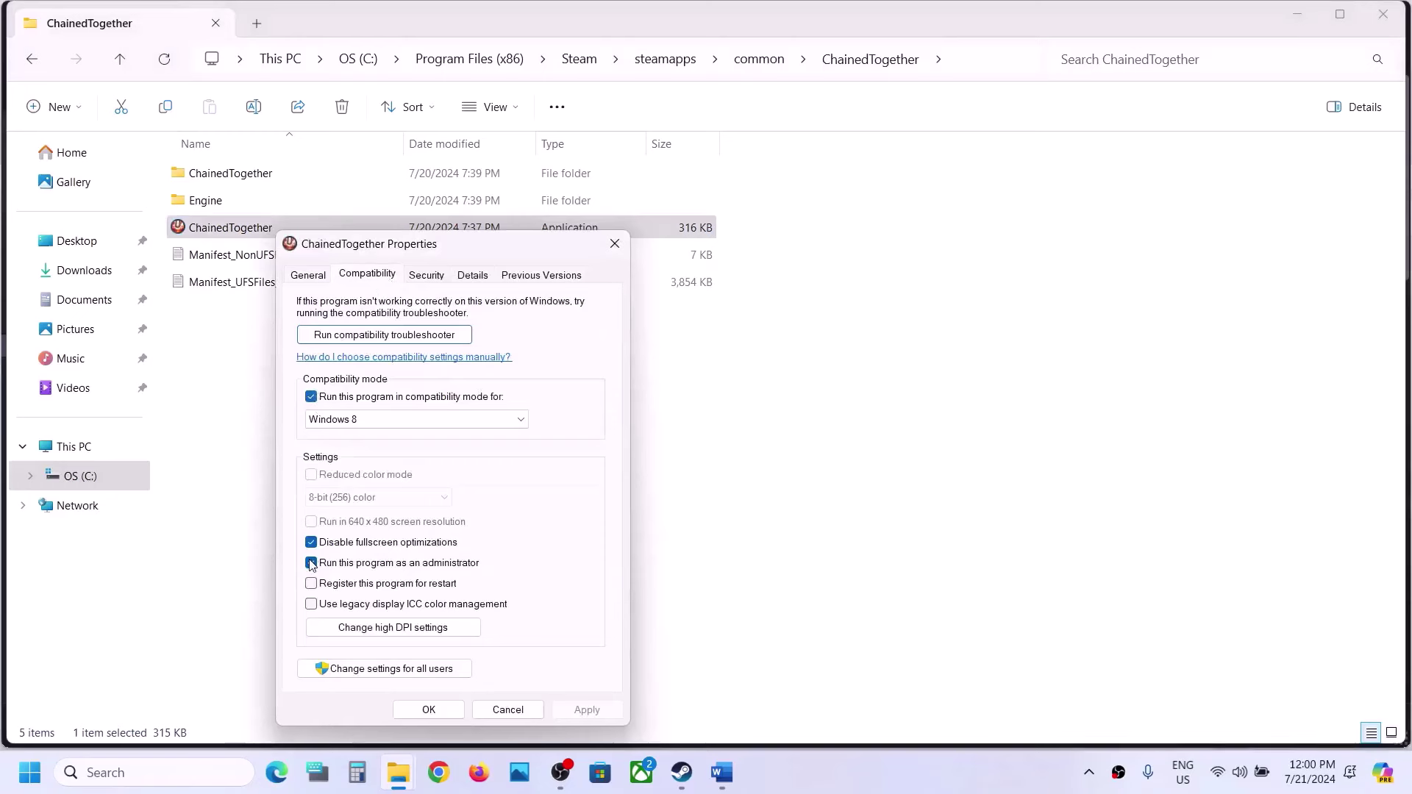
pyautogui.click(311, 397)
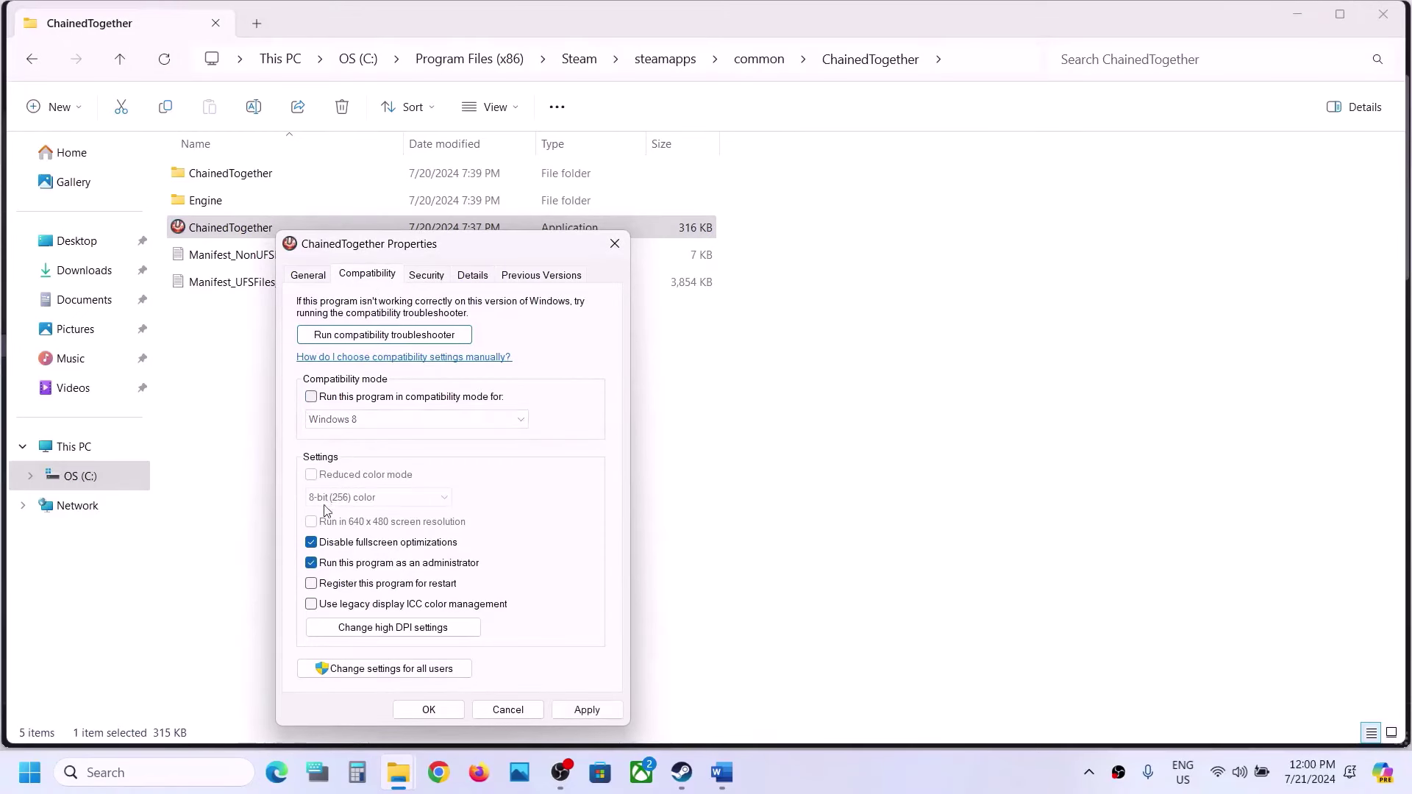
pyautogui.click(311, 543)
pyautogui.click(311, 564)
pyautogui.click(586, 710)
pyautogui.click(444, 710)
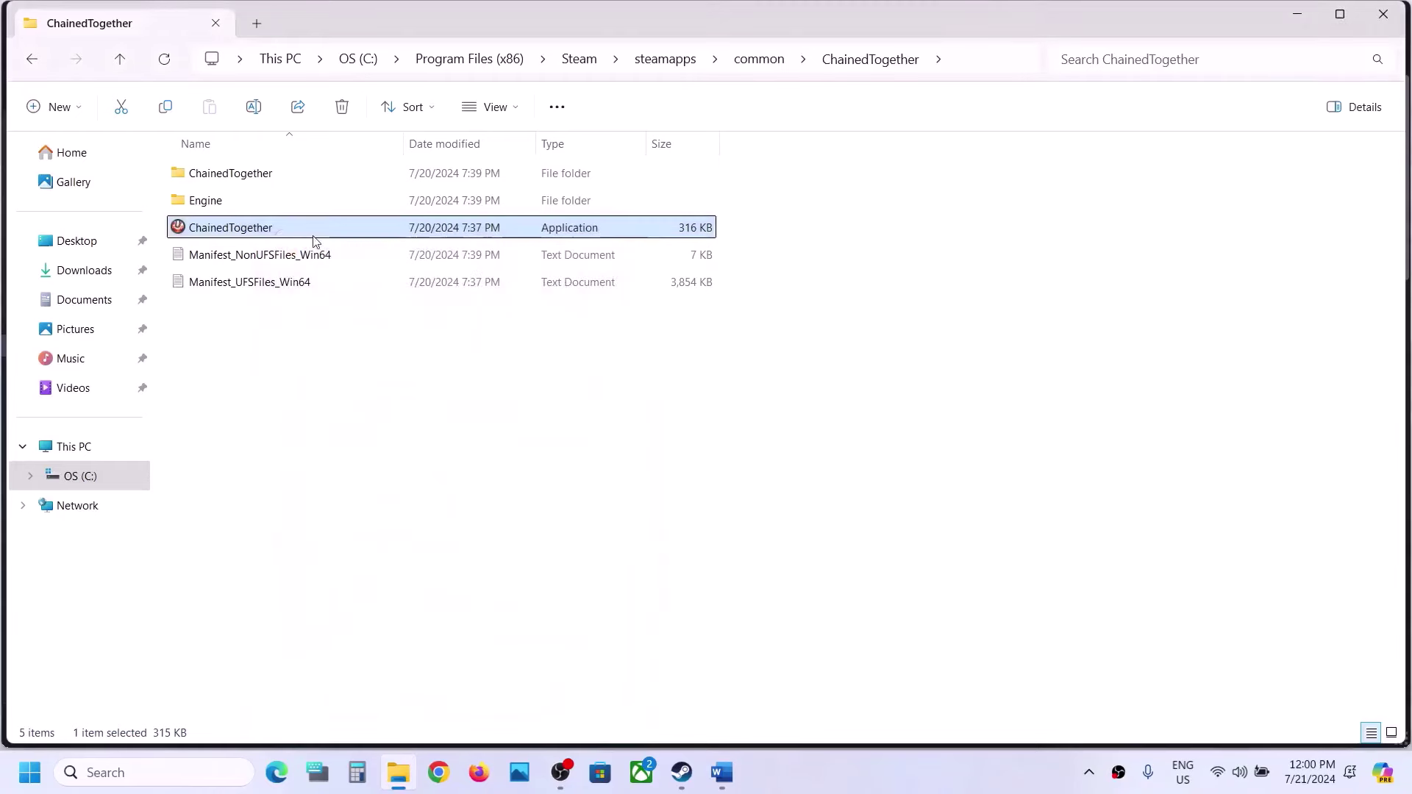
# - Open the Win64 folder inside ChainedTogether\Binaries and locate the game's shipping application
pyautogui.doubleClick(234, 174)
pyautogui.doubleClick(235, 176)
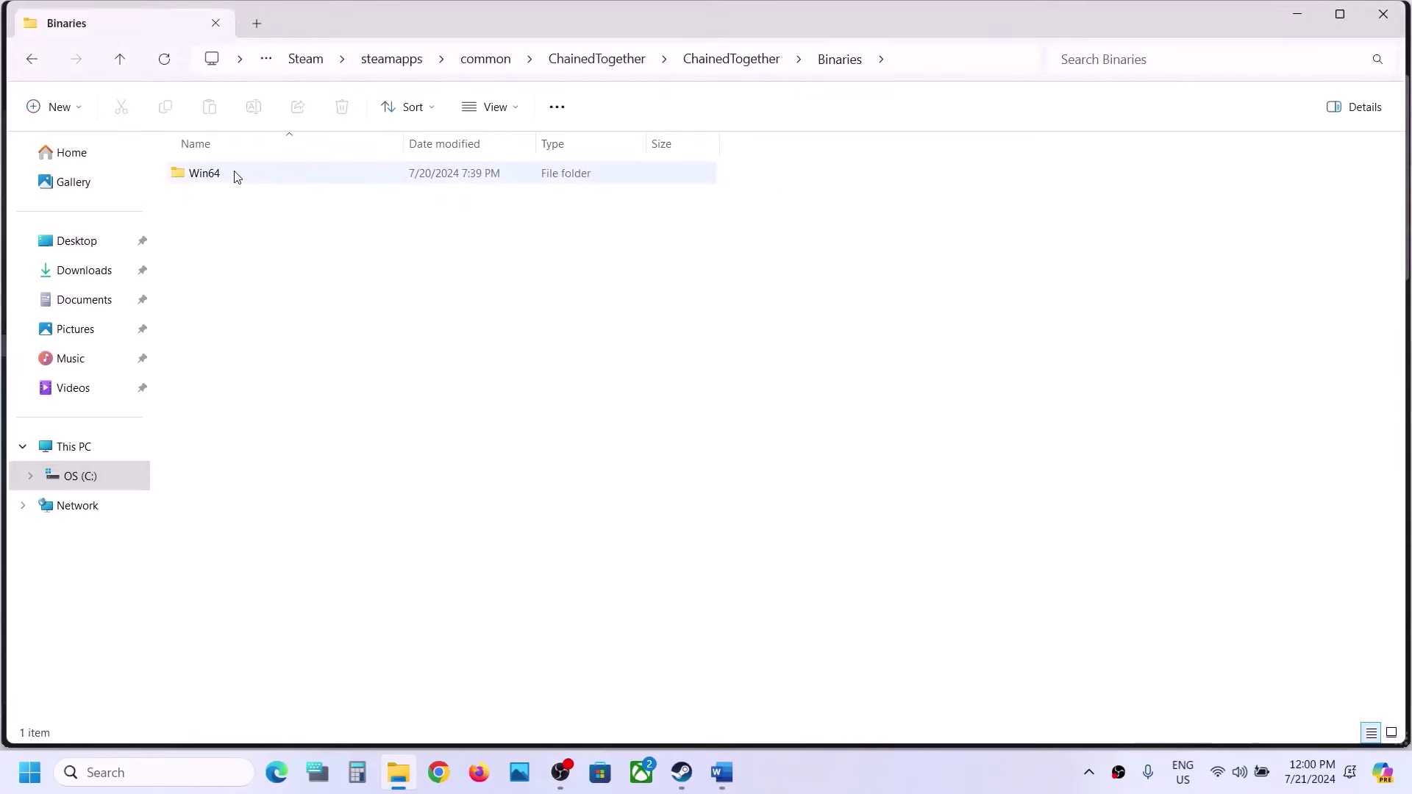
pyautogui.doubleClick(233, 173)
pyautogui.scroll(-6, 255, 456)
pyautogui.scroll(-6, 255, 457)
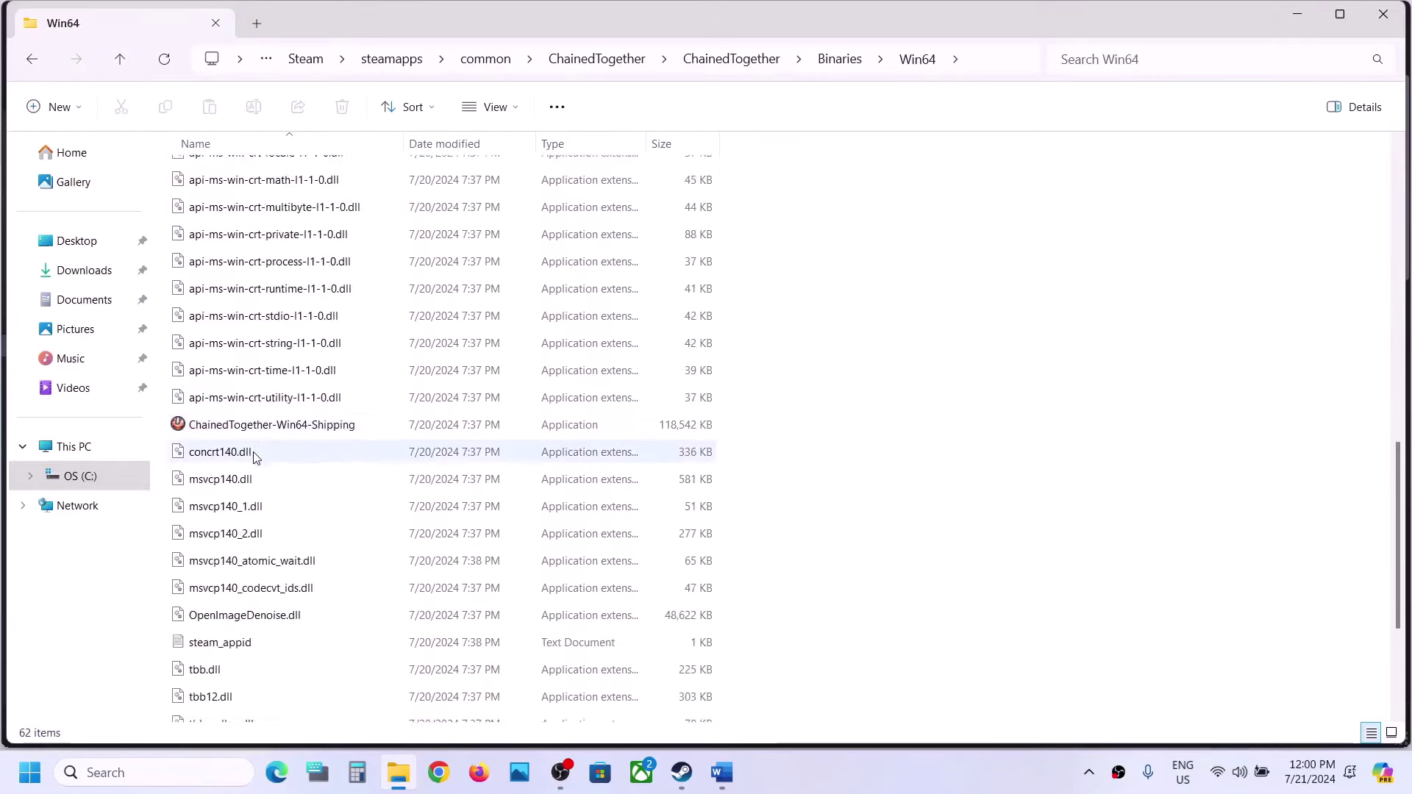
# - Turn off compatibility mode, the fullscreen optimizations option and running as administrator for ChainedTogether-Win64-Shipping, and apply
pyautogui.click(253, 314)
pyautogui.rightClick(254, 314)
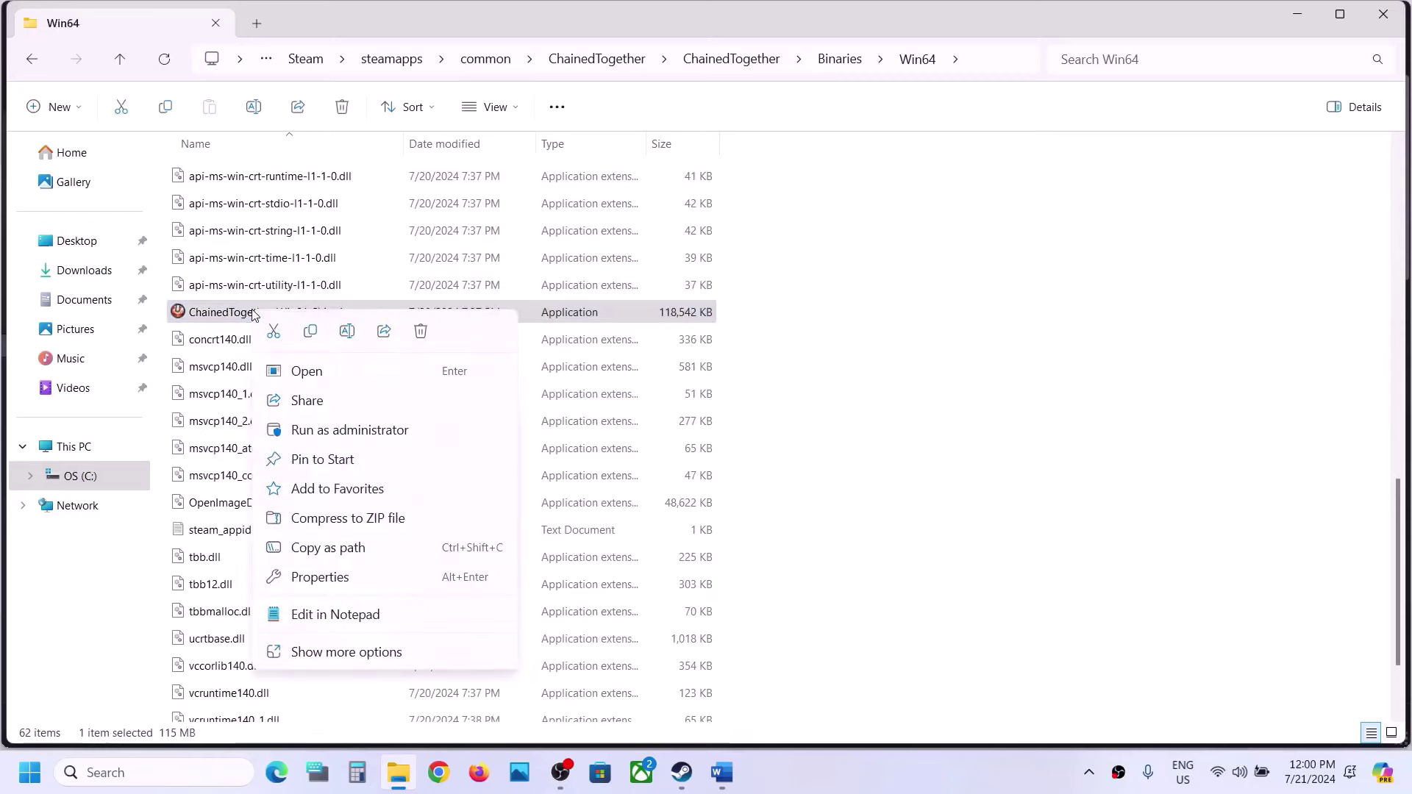
pyautogui.click(324, 577)
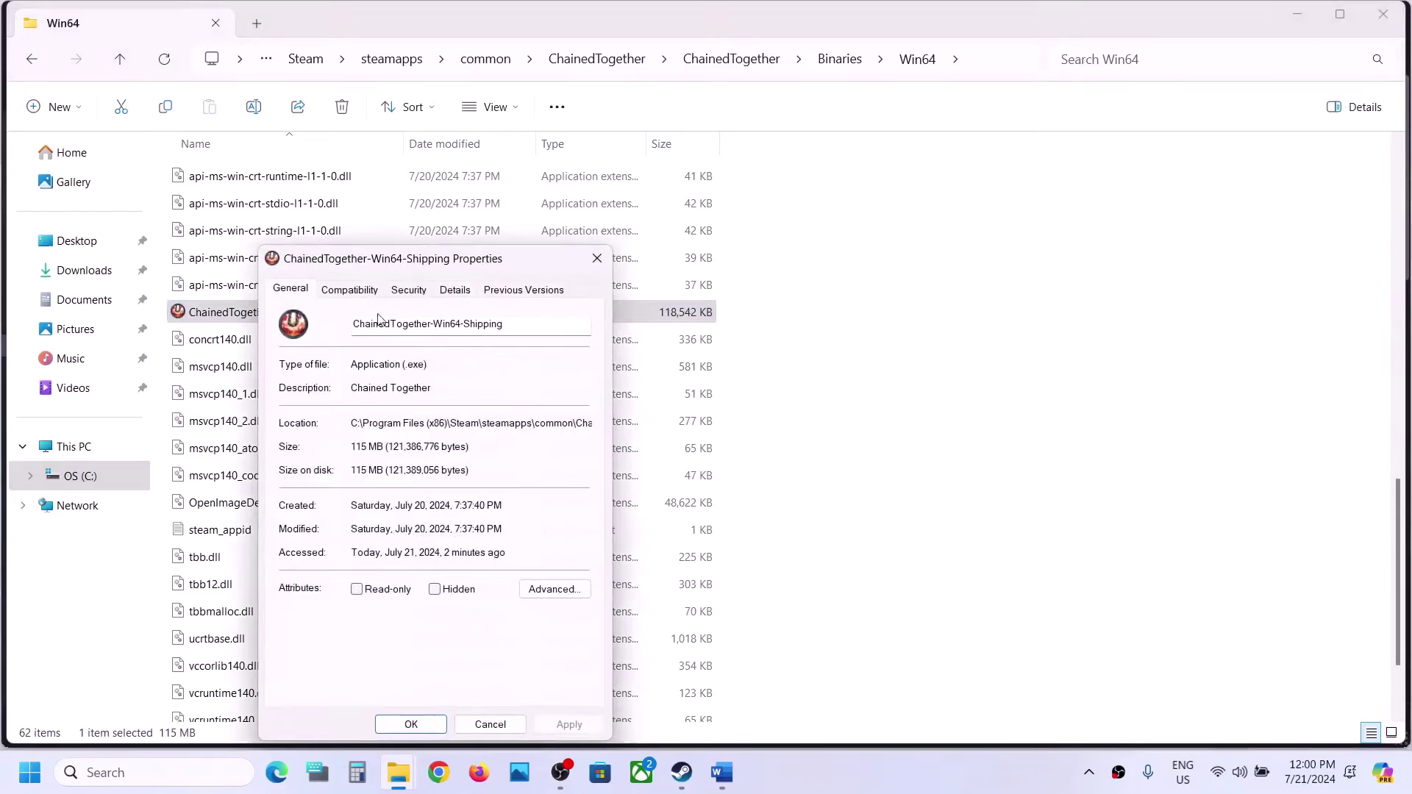
pyautogui.click(362, 295)
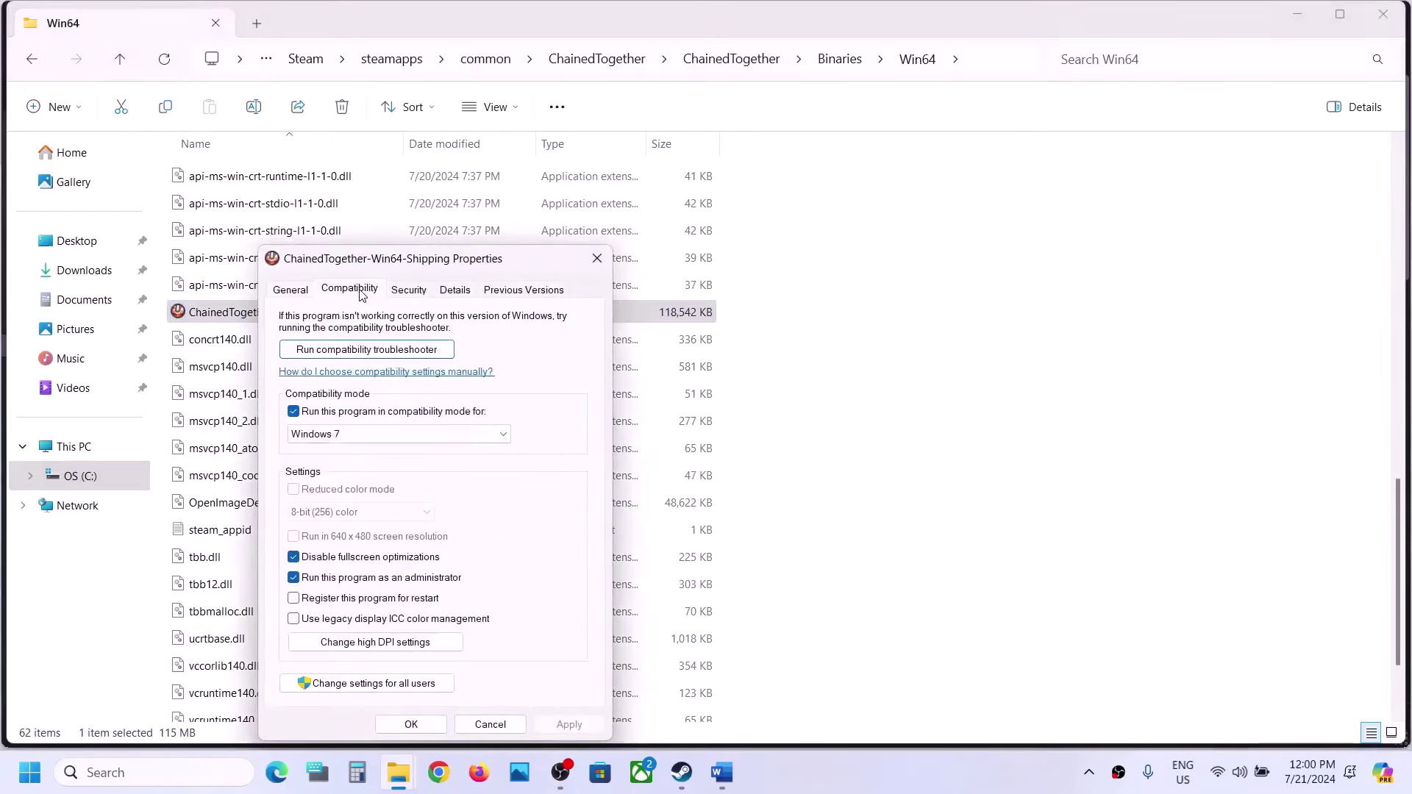
pyautogui.click(293, 411)
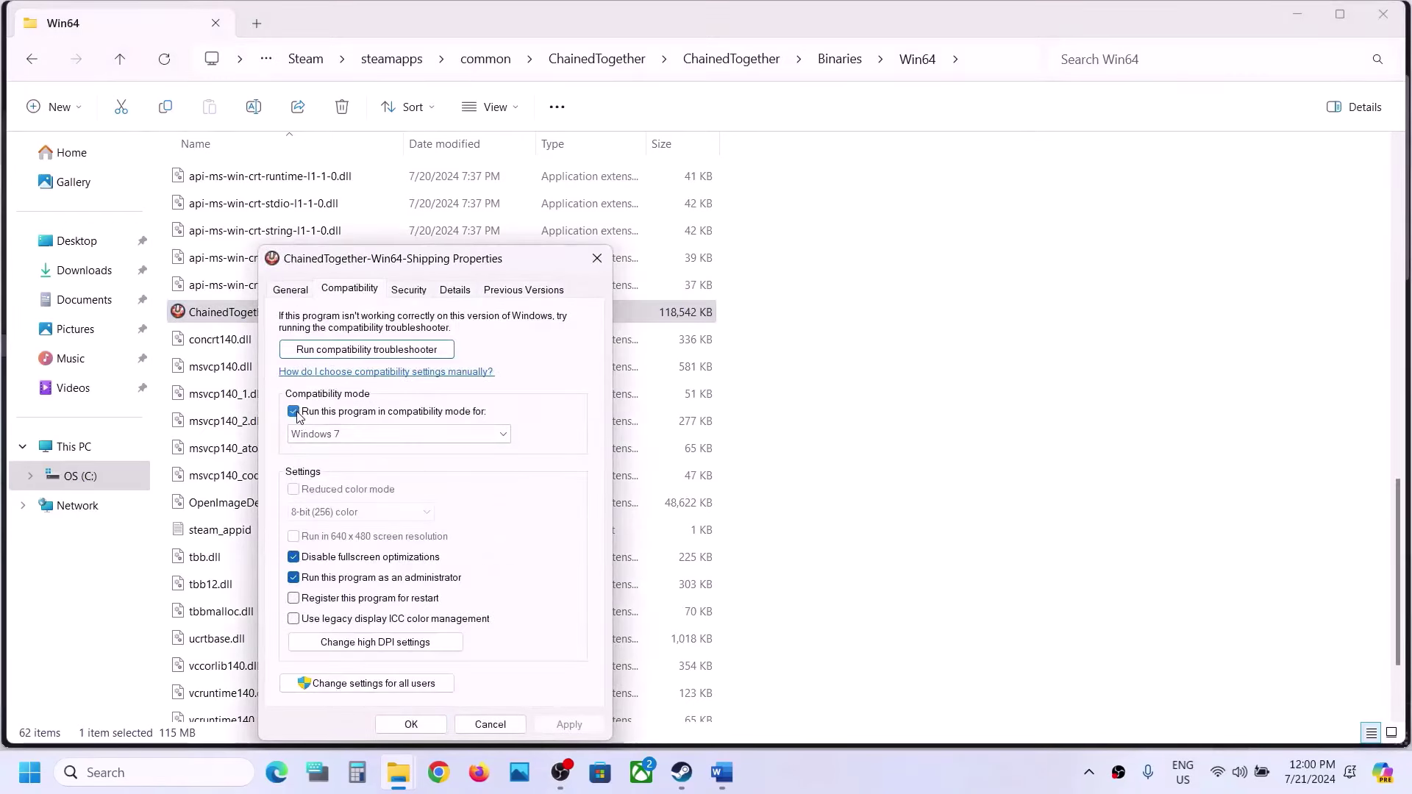
pyautogui.click(294, 558)
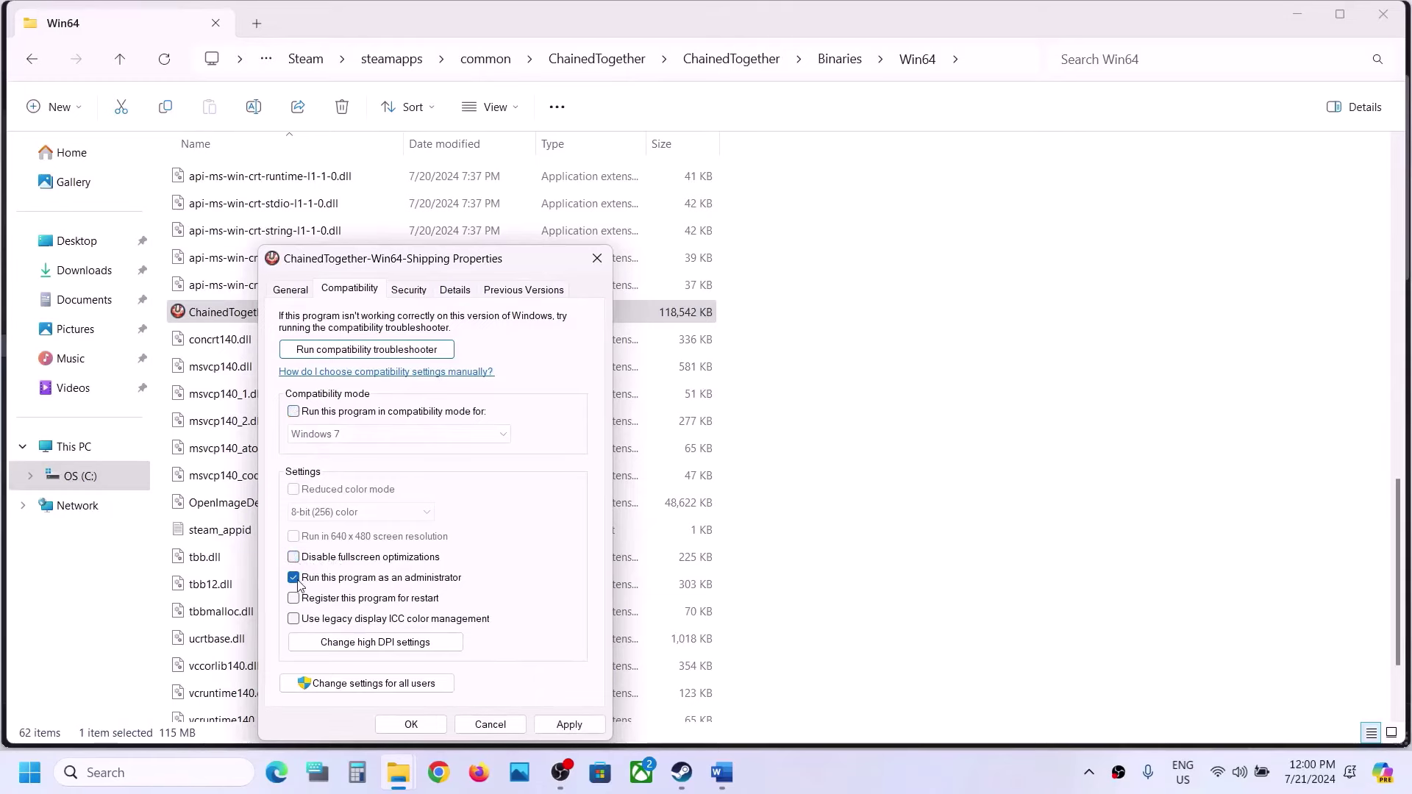
pyautogui.click(569, 724)
pyautogui.click(411, 723)
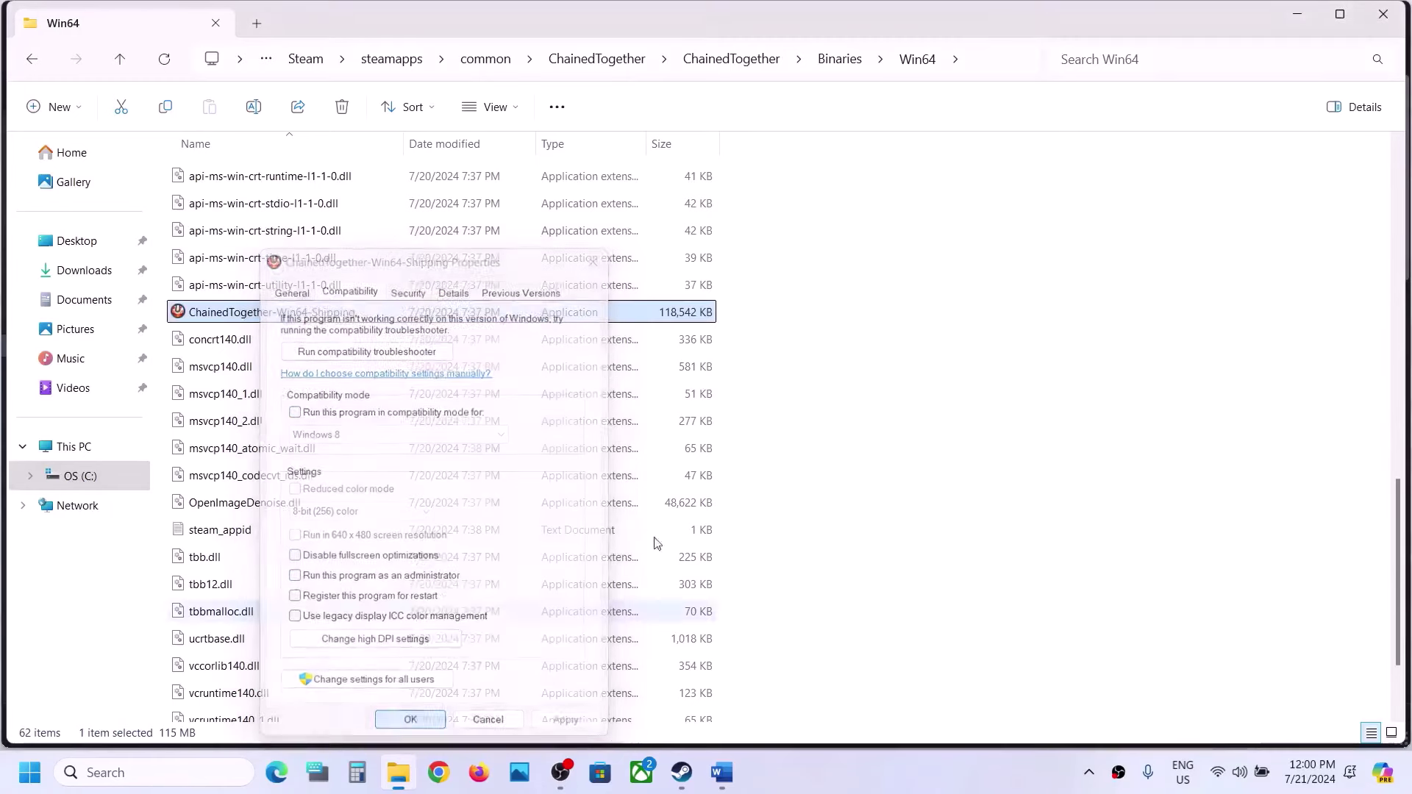
# - Close the Win64 folder window and switch to the Word document with the troubleshooting steps
pyautogui.click(1384, 14)
pyautogui.click(722, 772)
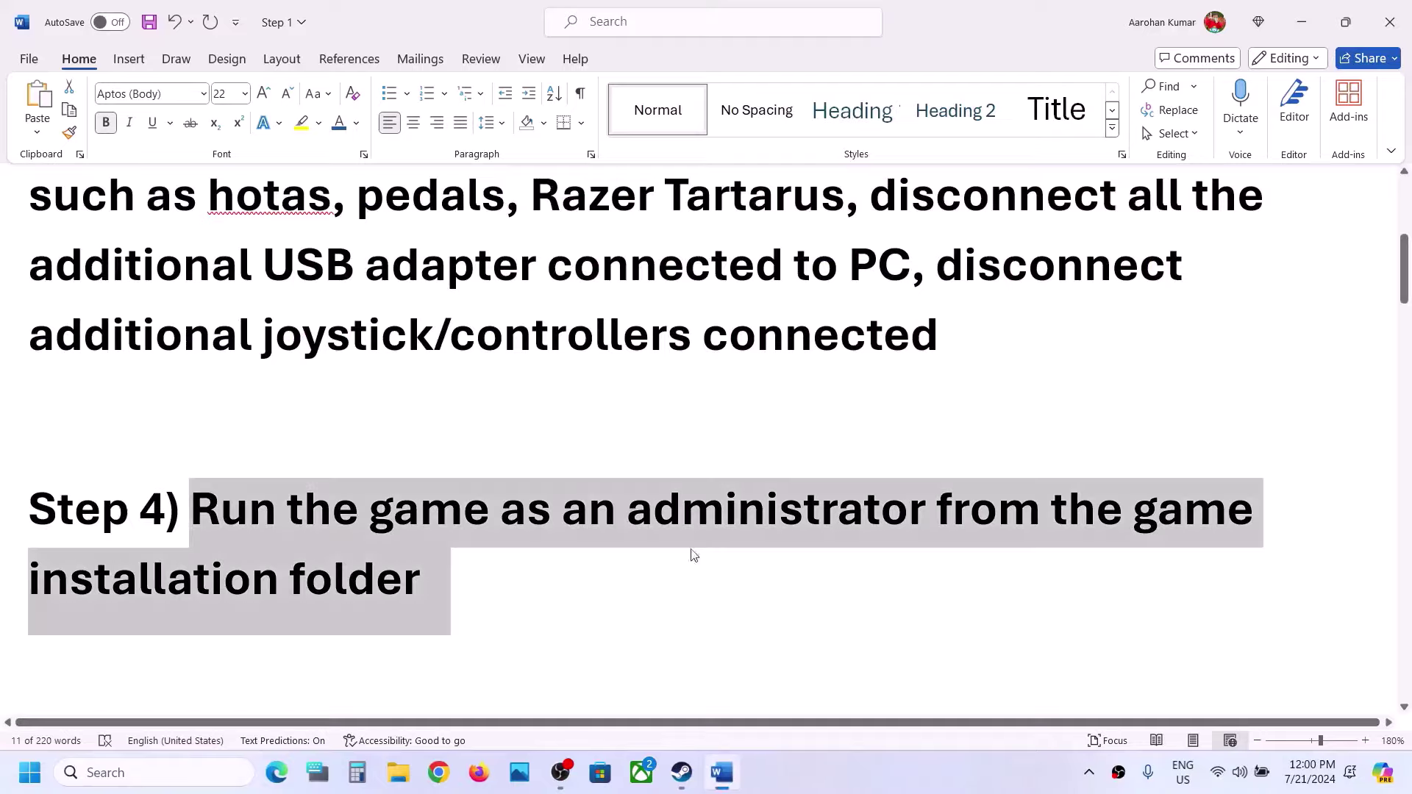
# - Read Step 5 of the document about allowing the game exe through third-party antivirus, controlled folder access and the firewall
pyautogui.scroll(-6, 437, 449)
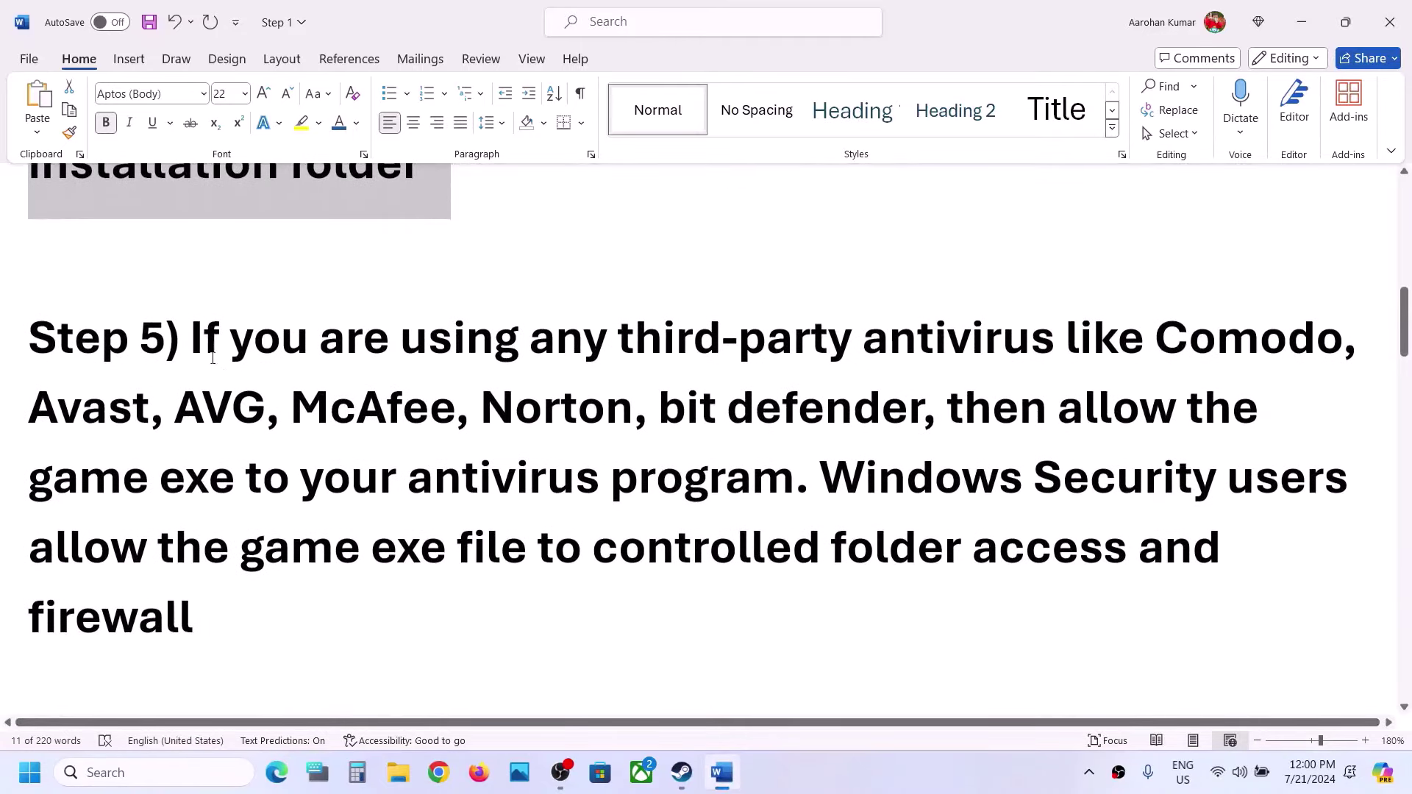
pyautogui.moveTo(195, 344); pyautogui.dragTo(857, 401)
pyautogui.moveTo(640, 418); pyautogui.dragTo(720, 492)
pyautogui.click(728, 494)
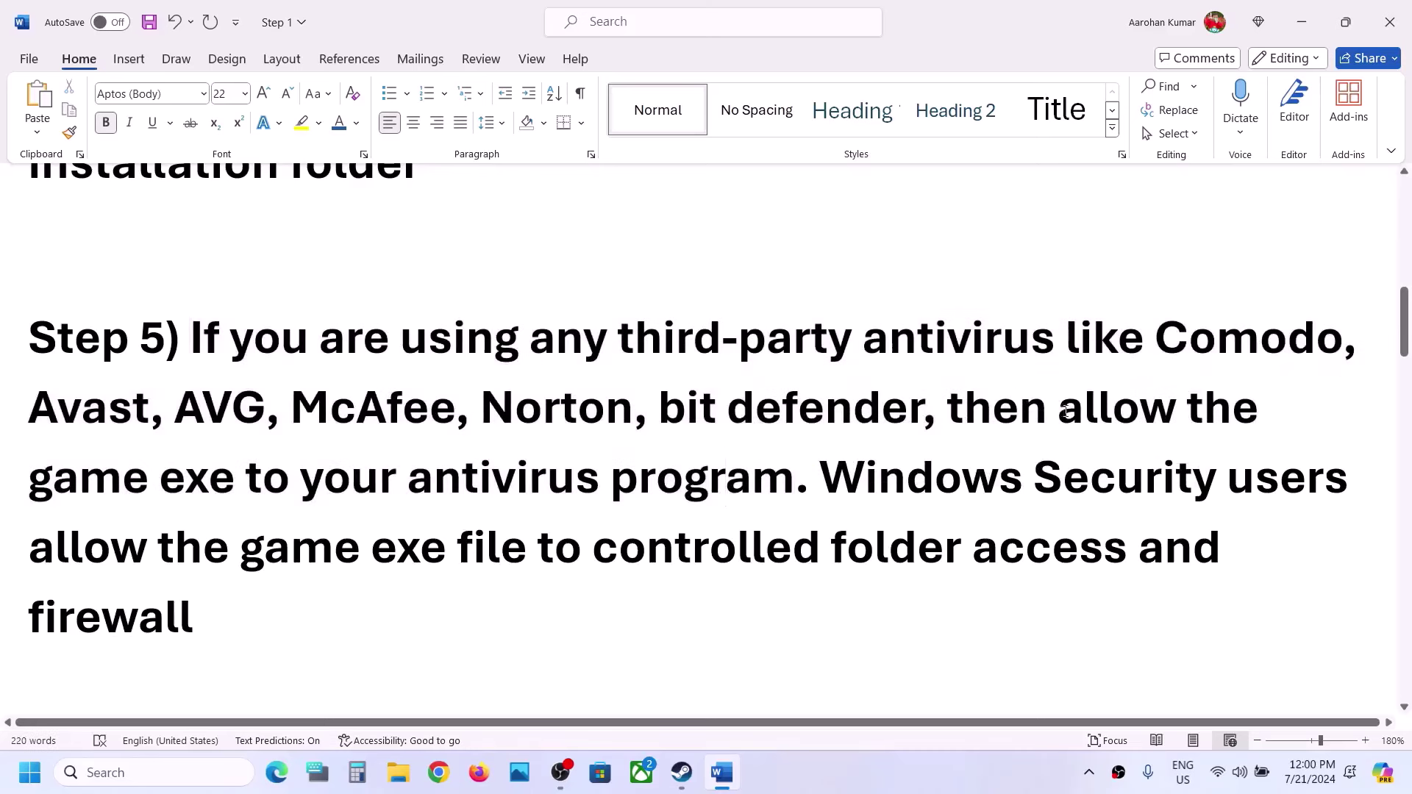
pyautogui.moveTo(1065, 410); pyautogui.dragTo(798, 474)
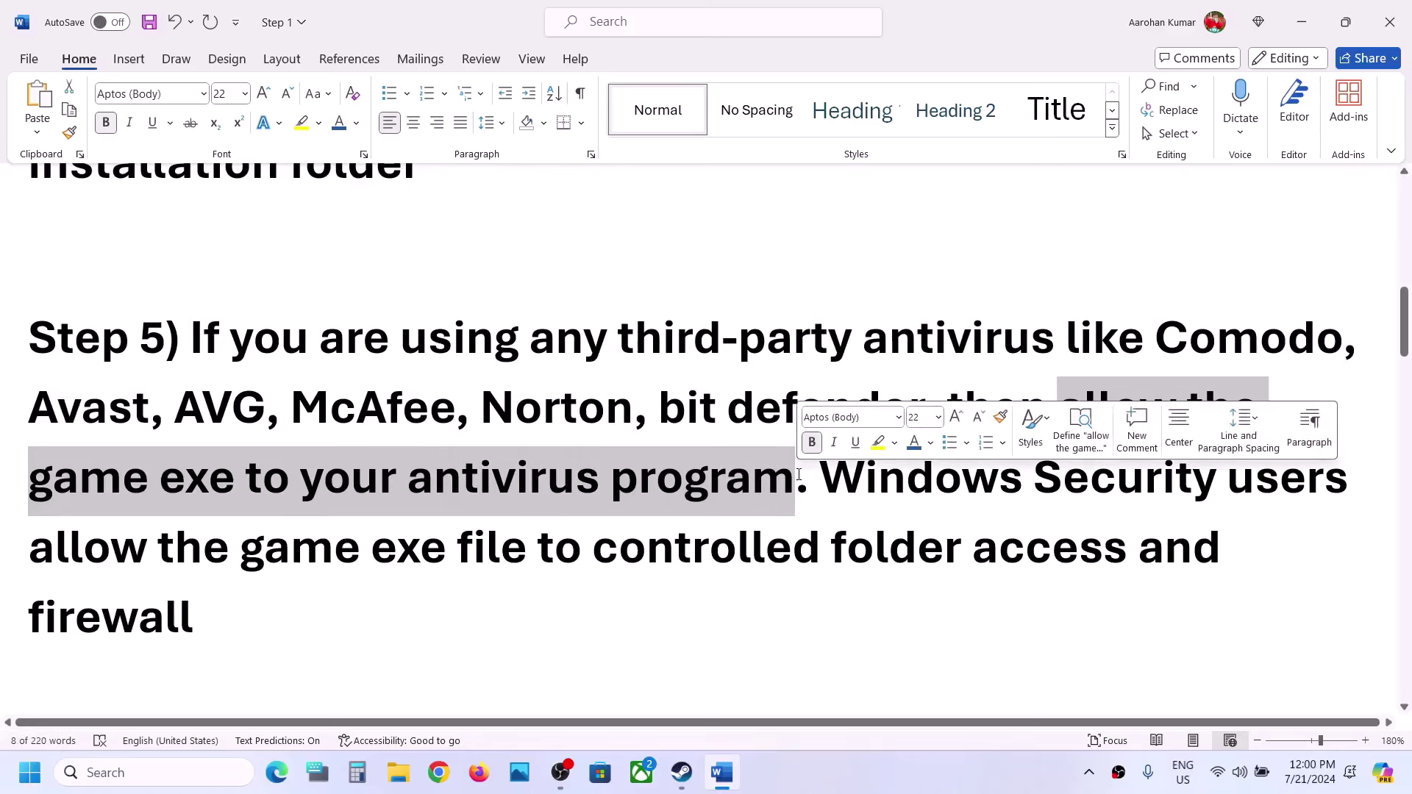
pyautogui.moveTo(818, 477); pyautogui.dragTo(1221, 478)
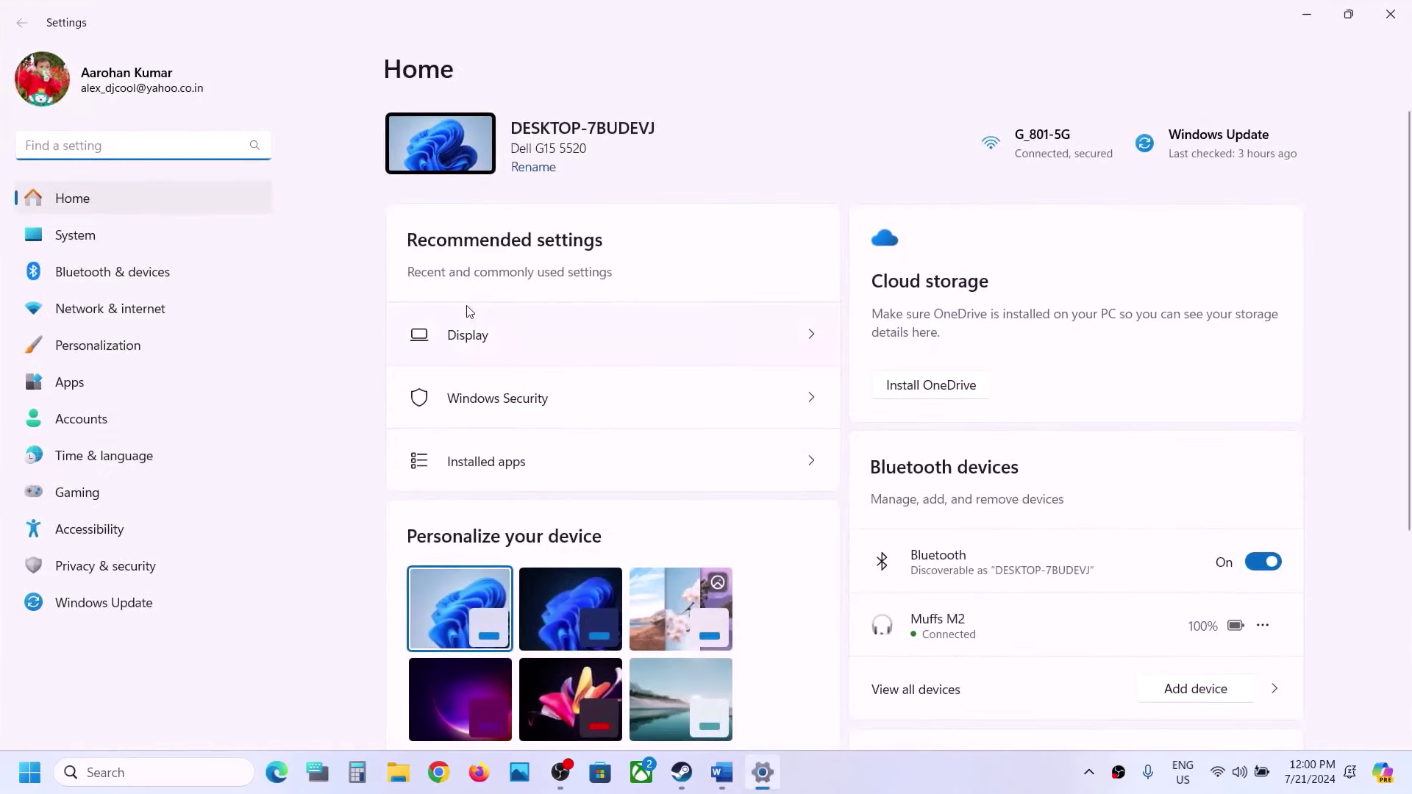
# - Open Windows Security's ransomware protection and go to the list of apps allowed through Controlled folder access
pyautogui.click(106, 570)
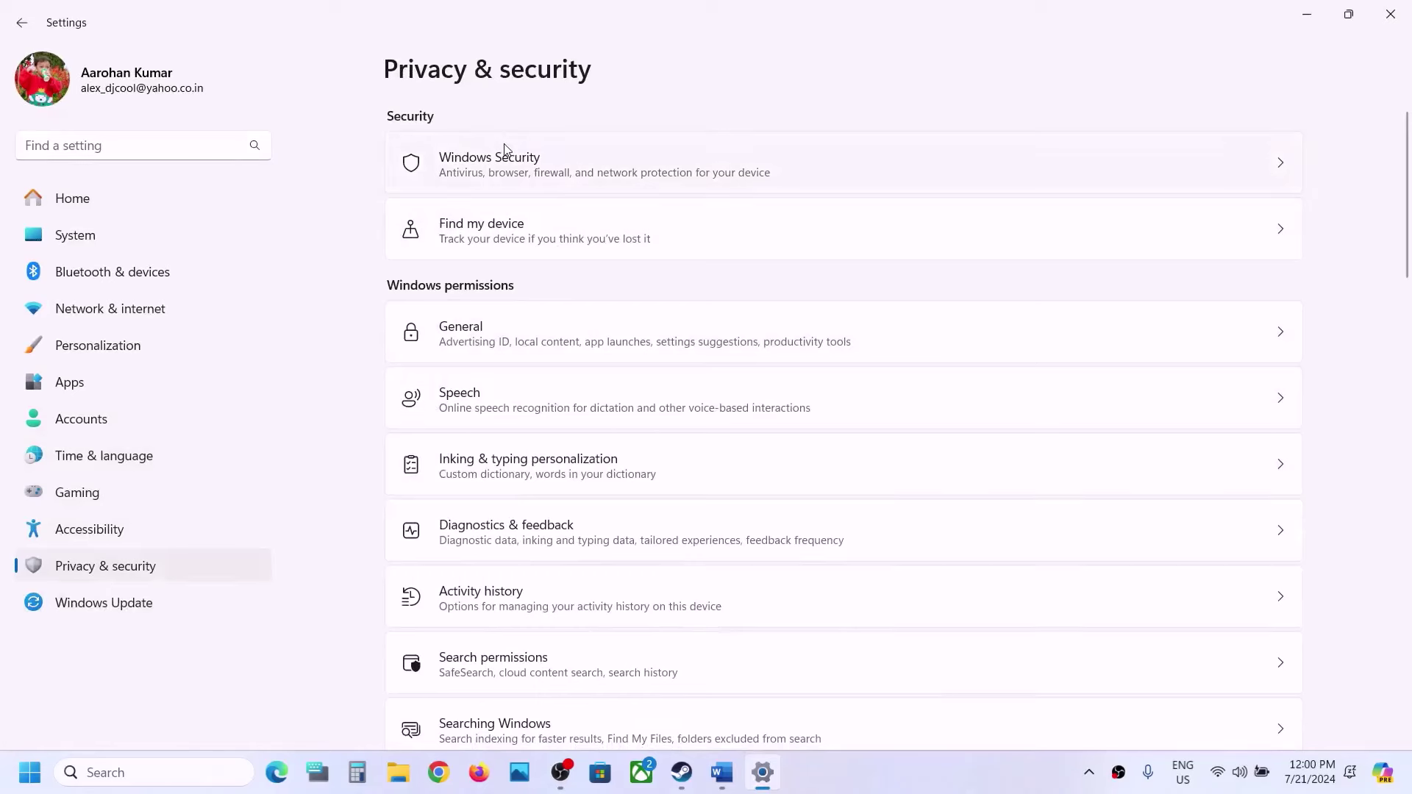
pyautogui.click(681, 186)
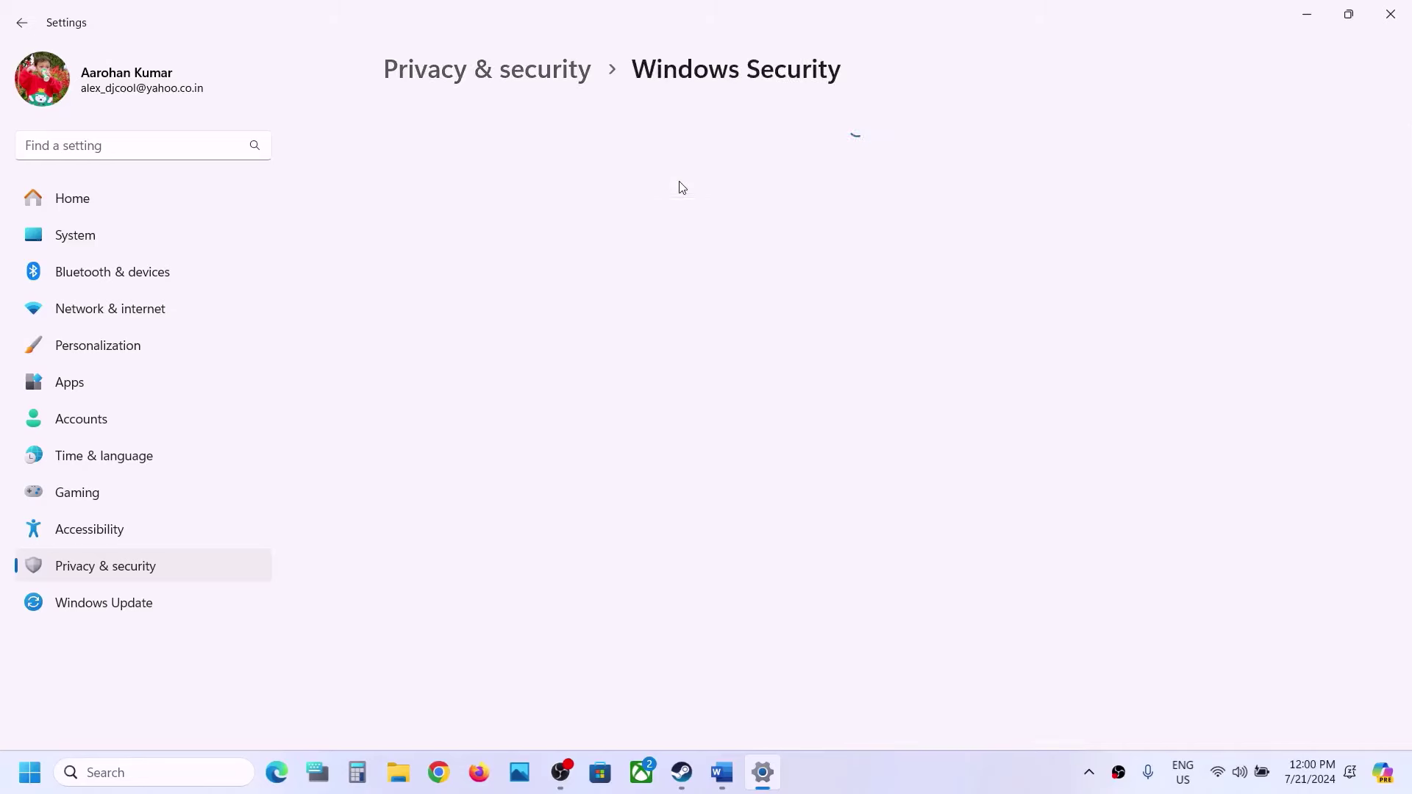
pyautogui.click(473, 266)
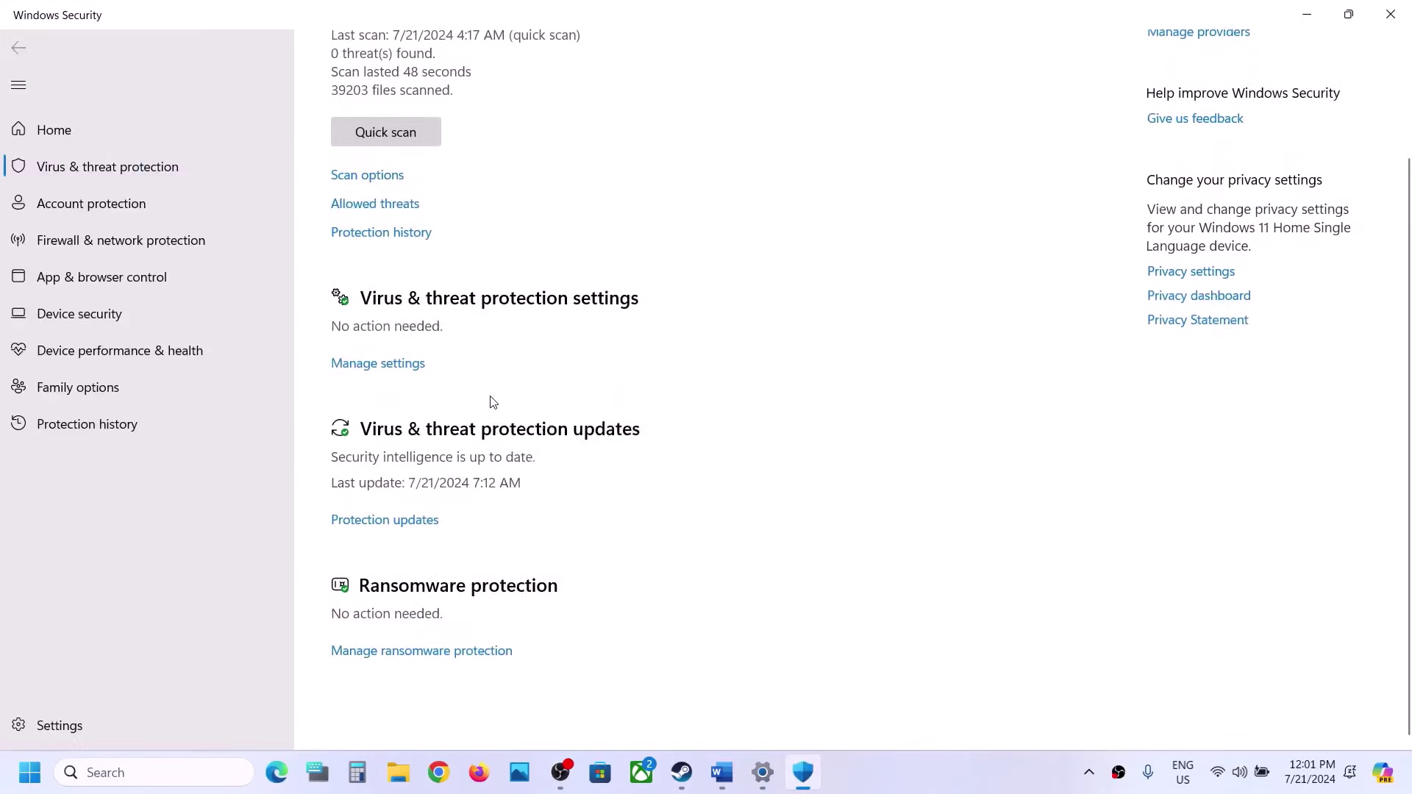
pyautogui.click(416, 686)
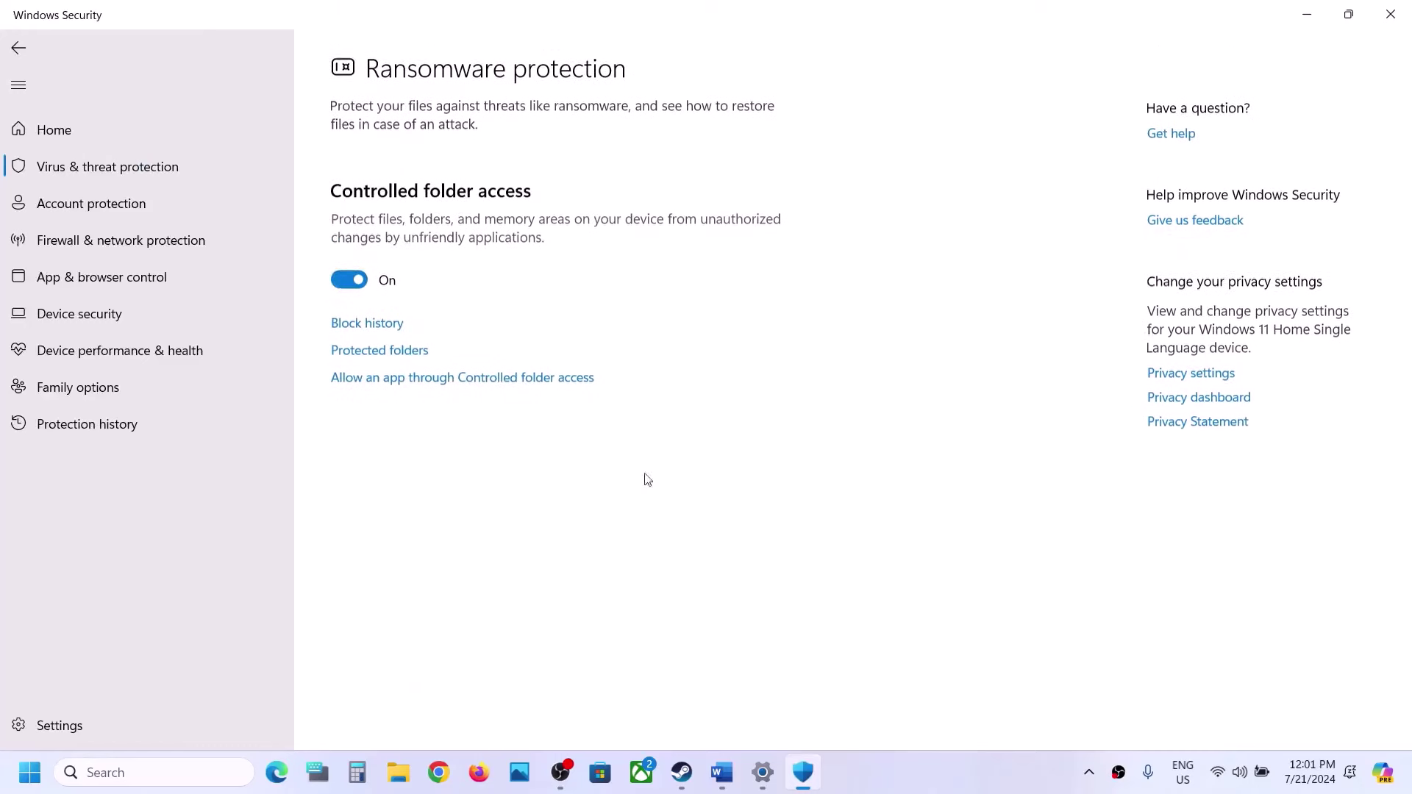
pyautogui.click(457, 376)
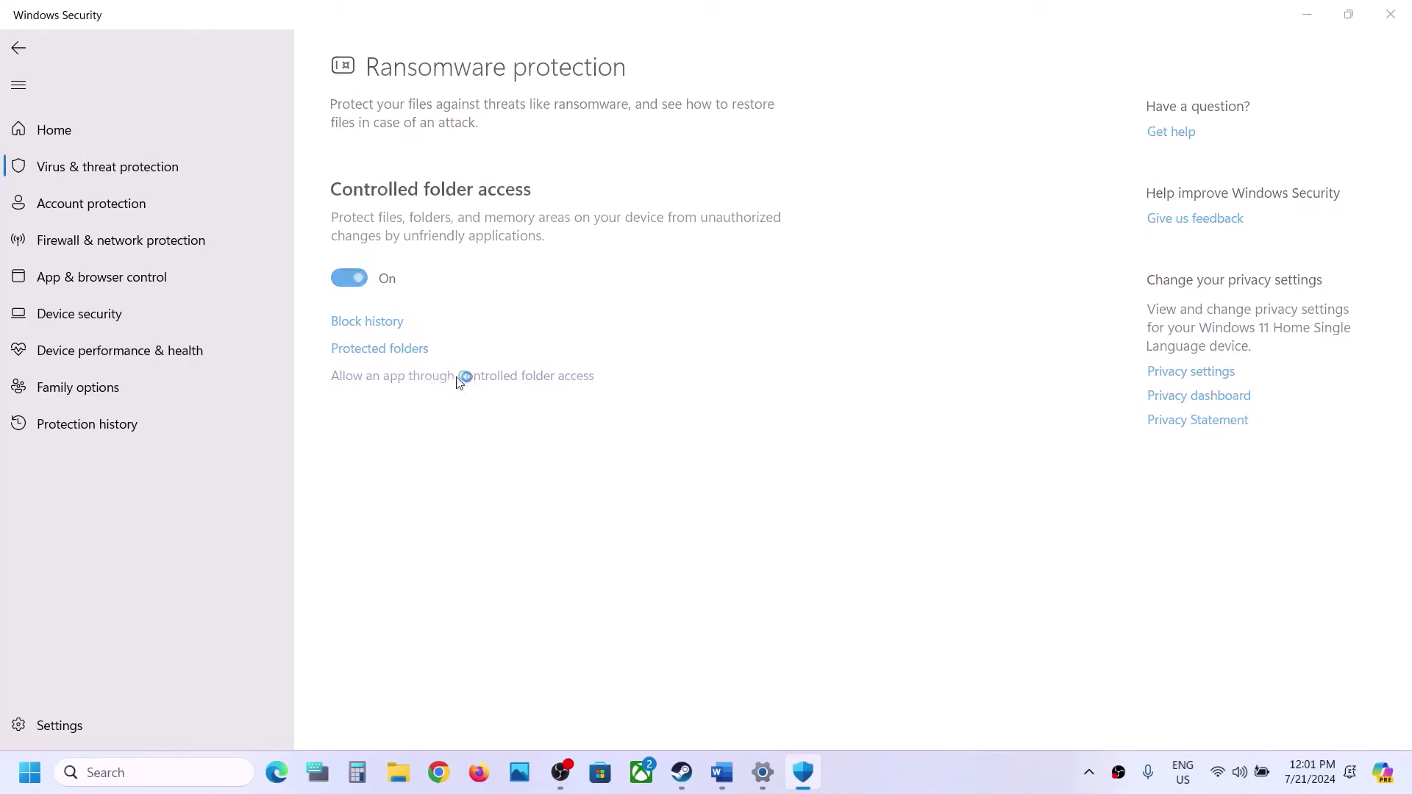
pyautogui.click(637, 548)
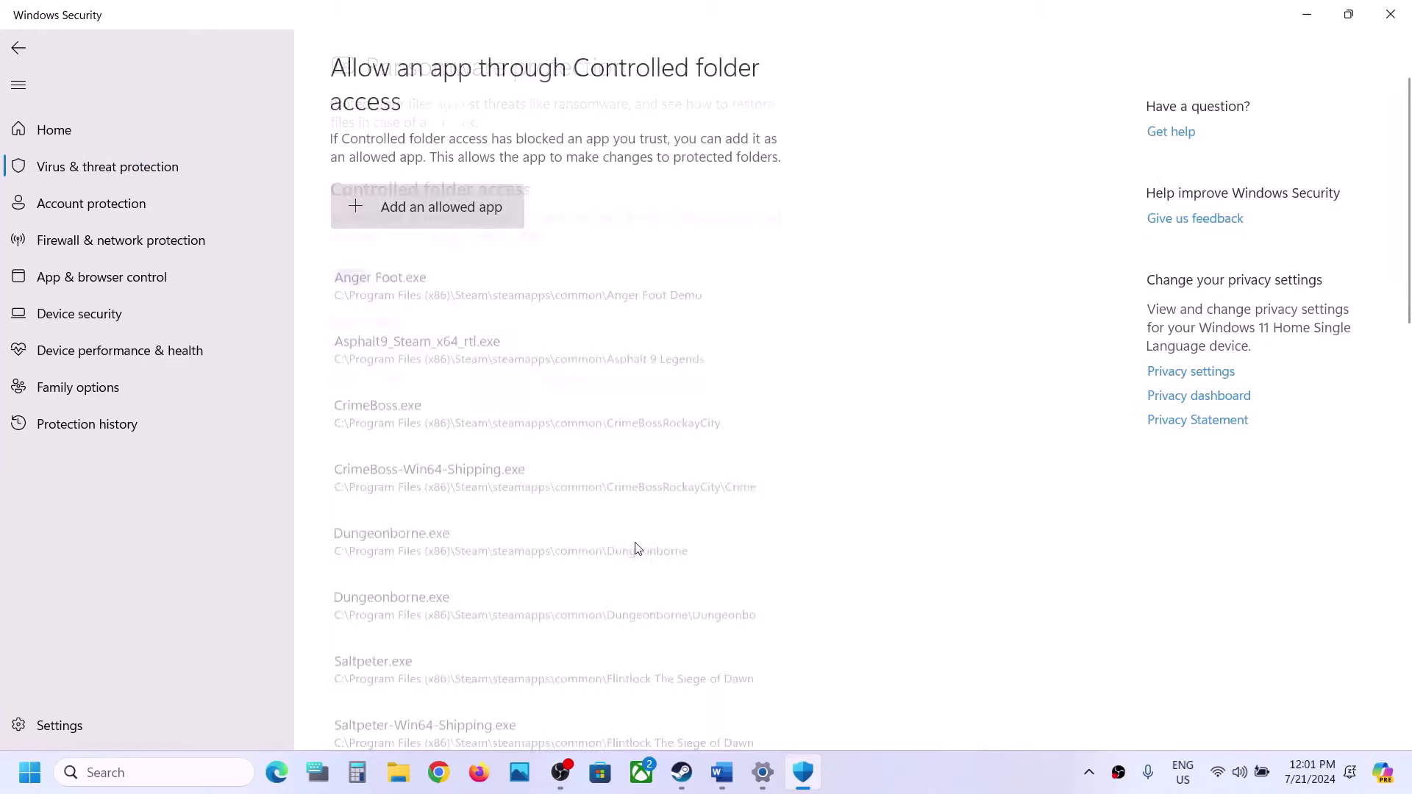
# - Start adding an allowed app and browse to C:\Program Files (x86)\Steam\steamapps\common
pyautogui.click(430, 216)
pyautogui.click(401, 279)
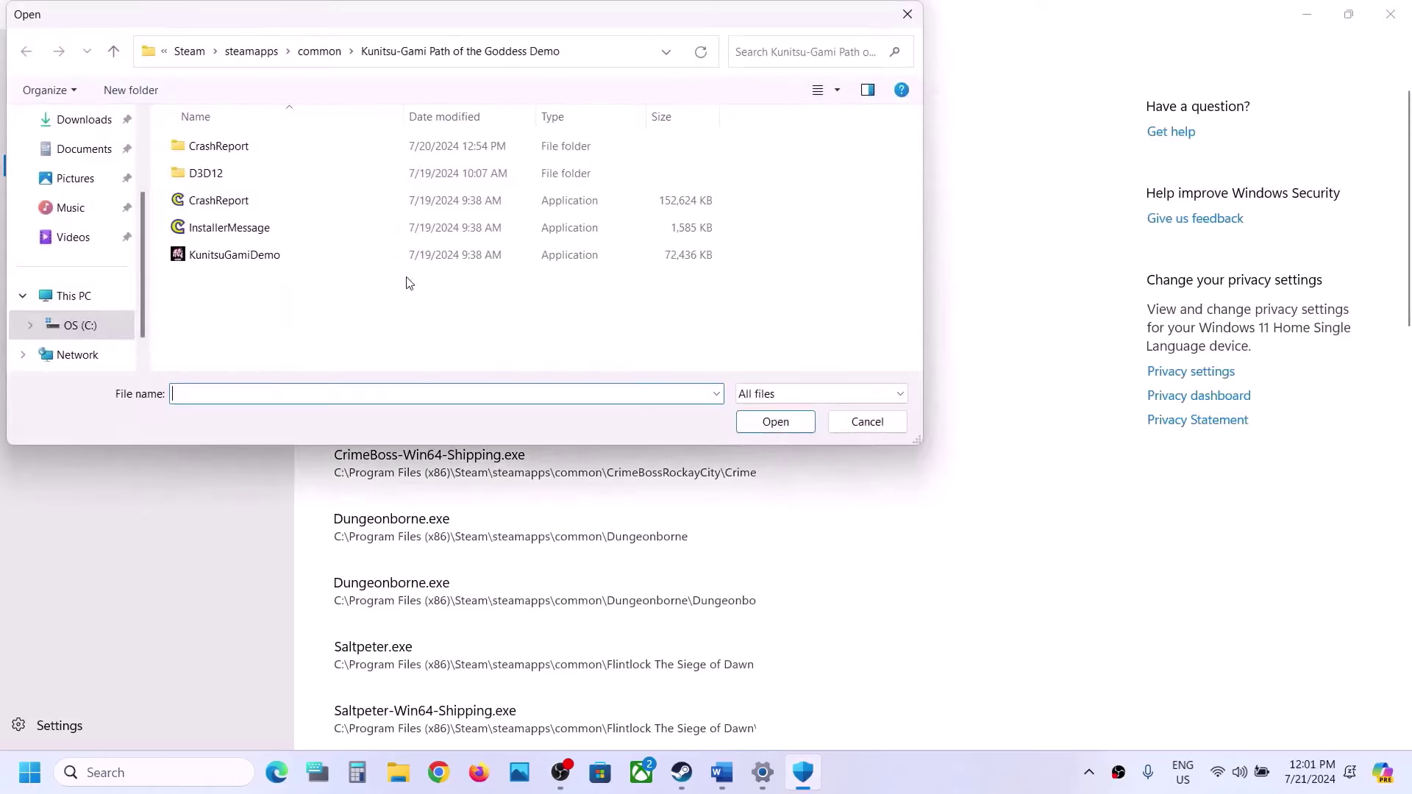
pyautogui.click(85, 295)
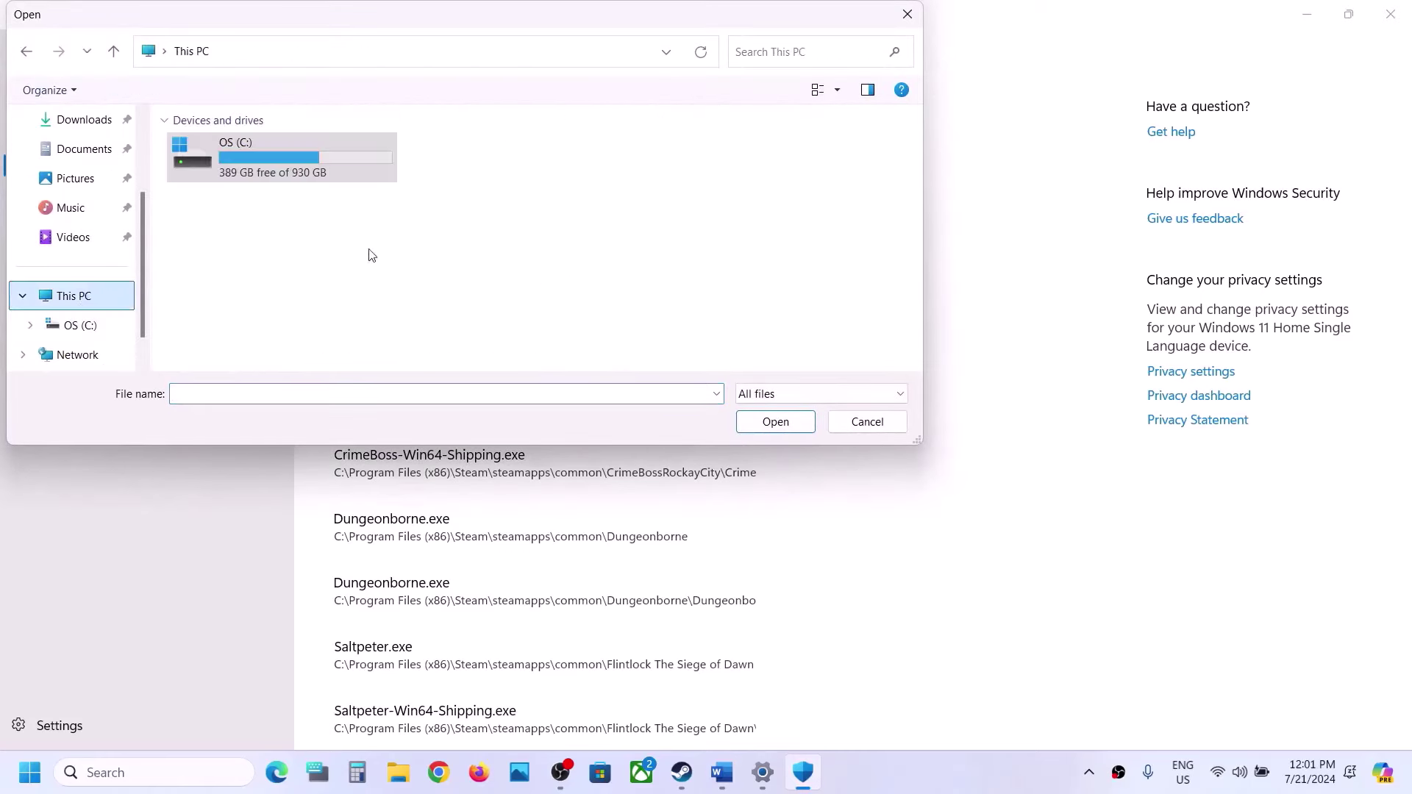
pyautogui.doubleClick(256, 168)
pyautogui.scroll(-1, 257, 191)
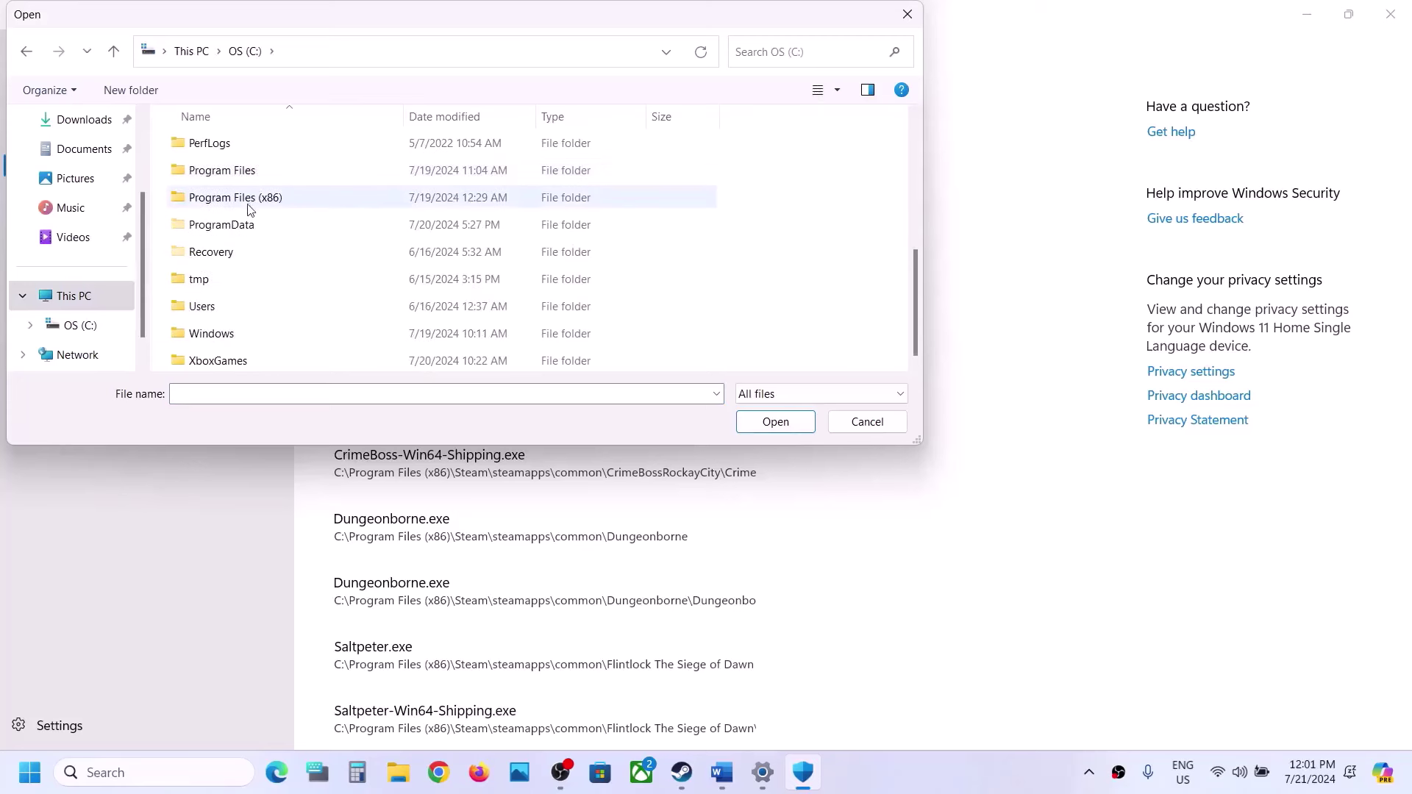
pyautogui.doubleClick(248, 200)
pyautogui.scroll(-6, 245, 203)
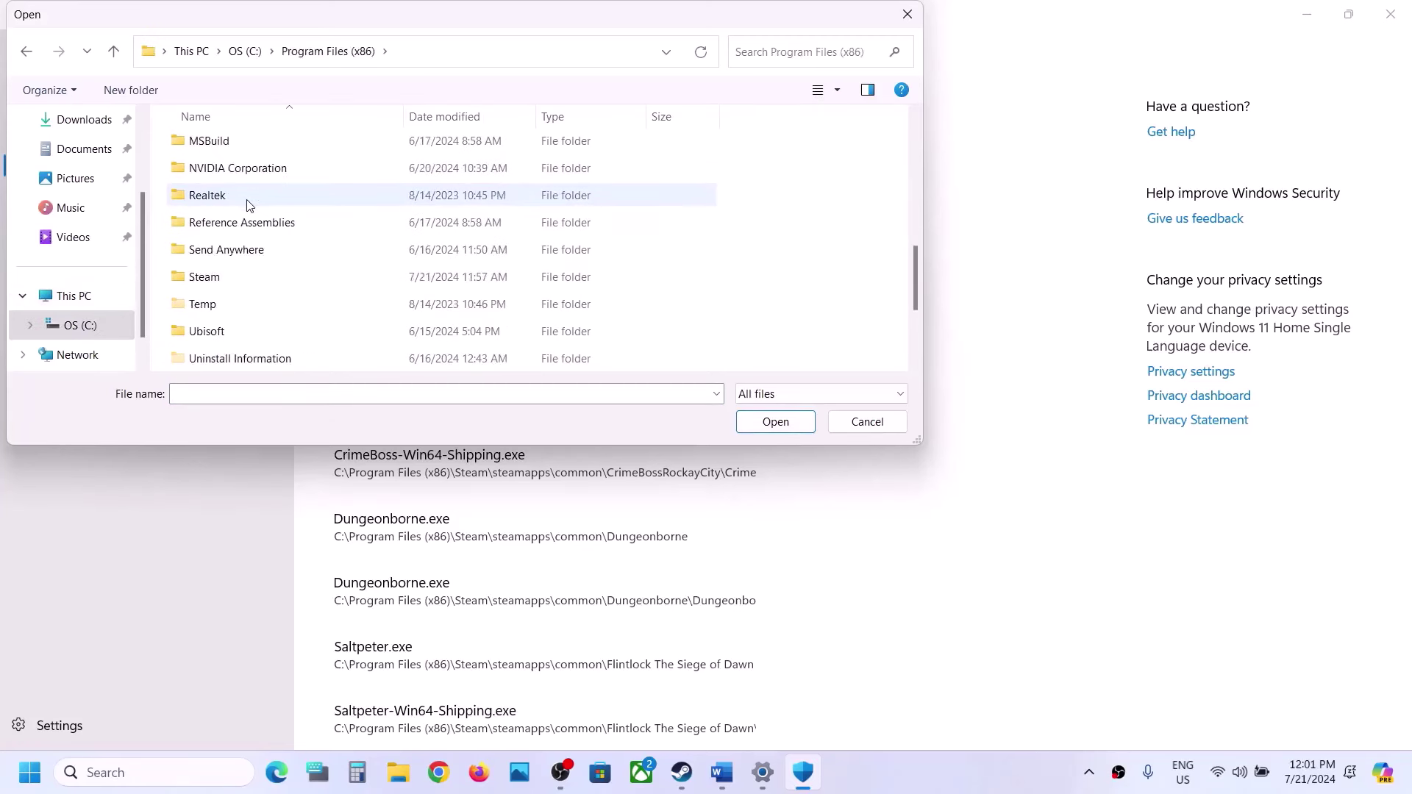
pyautogui.doubleClick(224, 277)
pyautogui.scroll(-4, 231, 276)
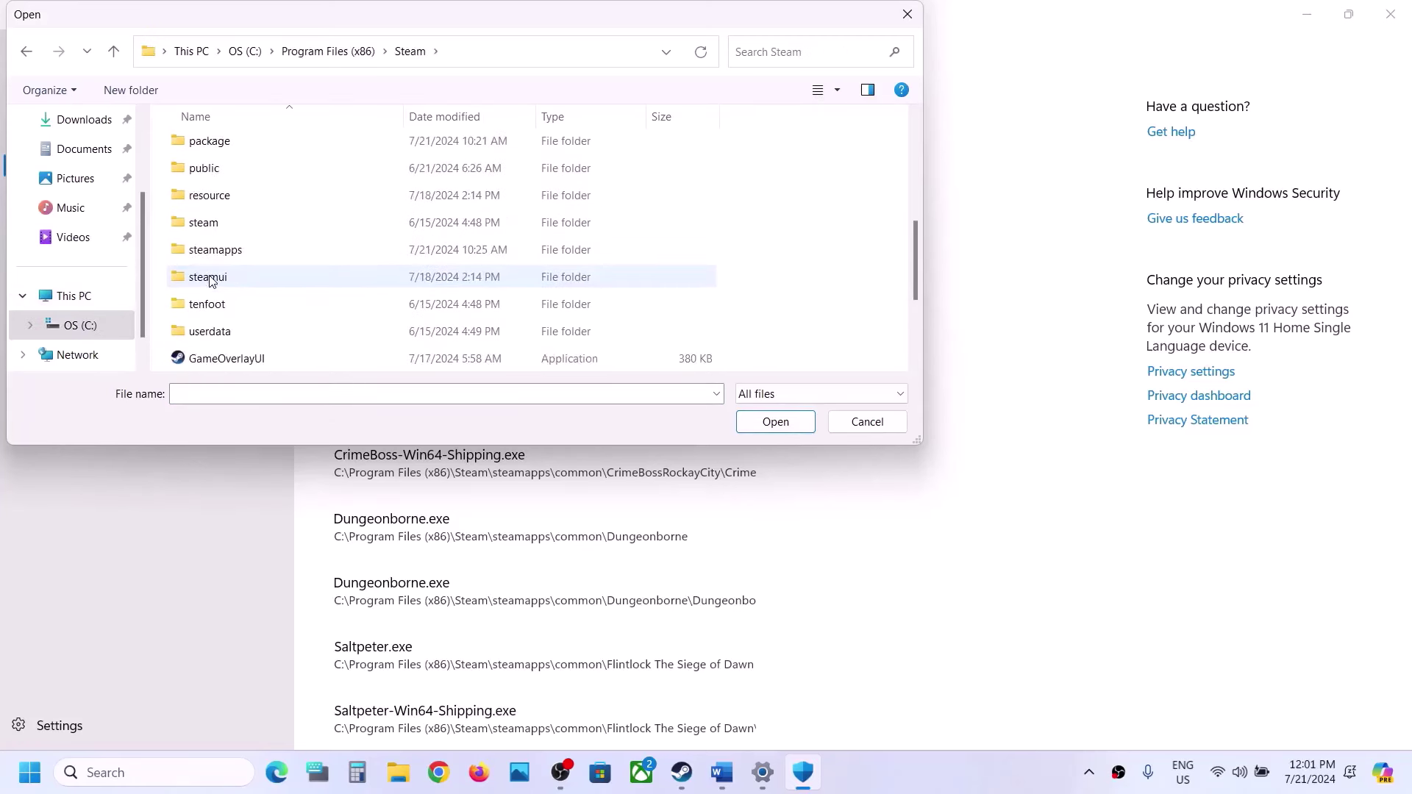
pyautogui.doubleClick(229, 252)
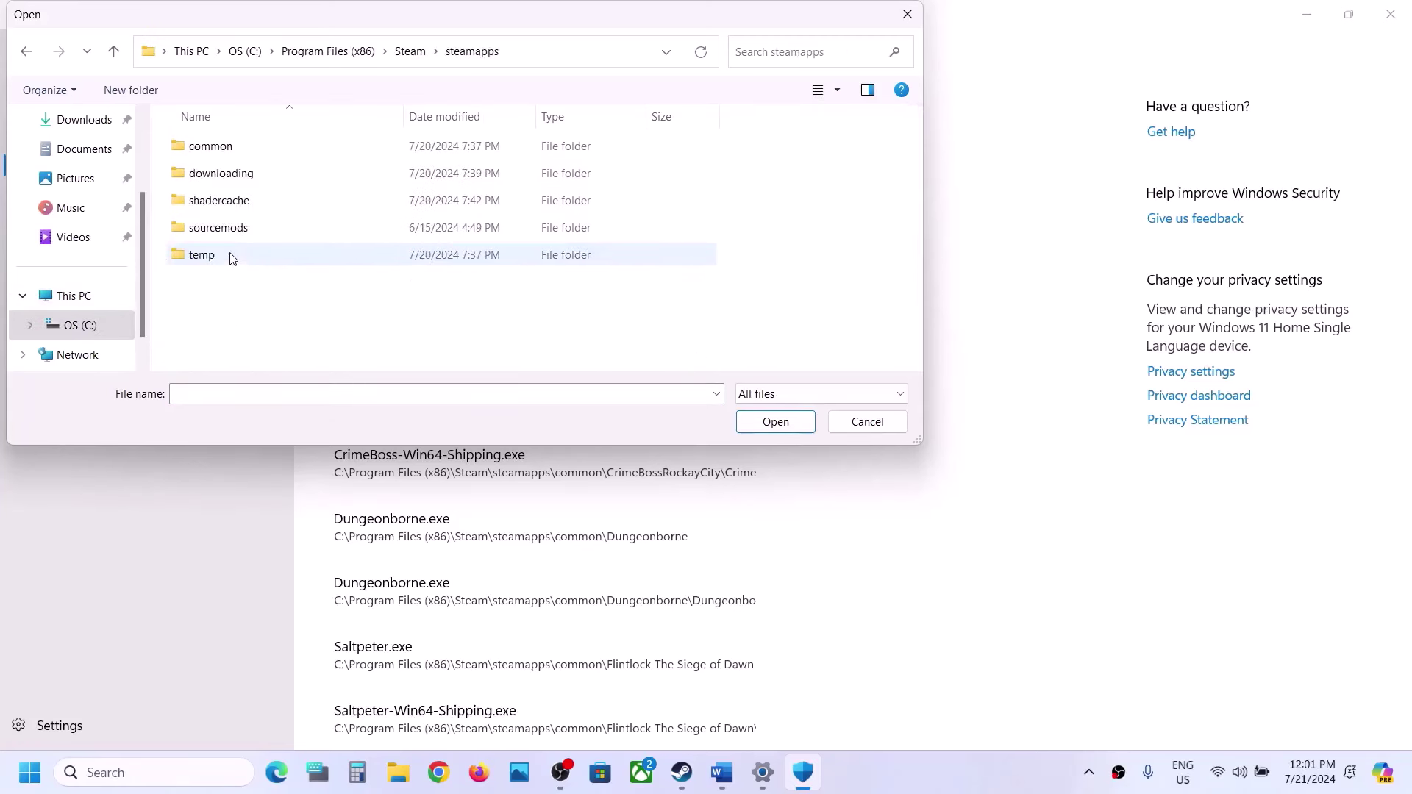
pyautogui.doubleClick(246, 148)
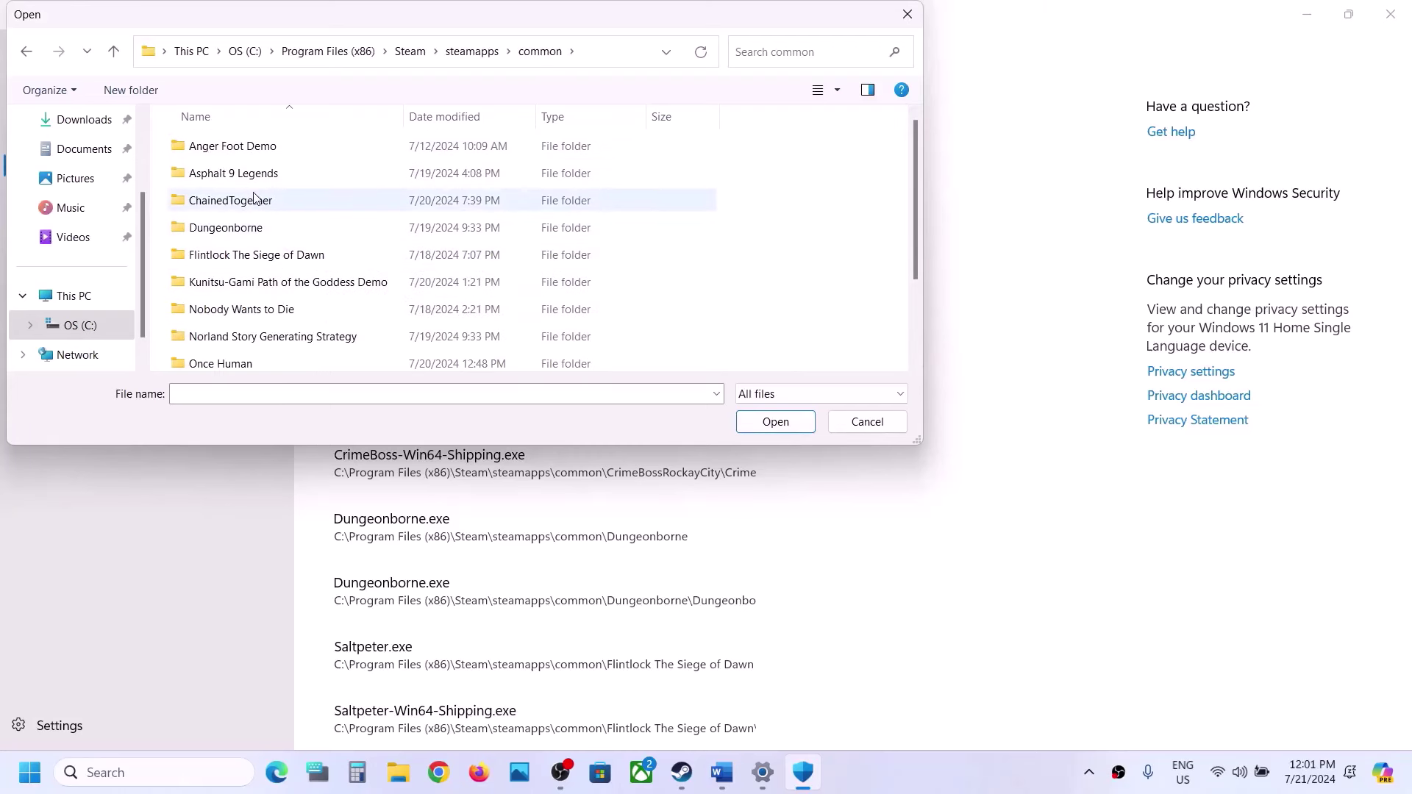
# - Add the ChainedTogether application from the ChainedTogether folder to the apps allowed through Controlled folder access
pyautogui.click(288, 199)
pyautogui.doubleClick(288, 199)
pyautogui.click(243, 206)
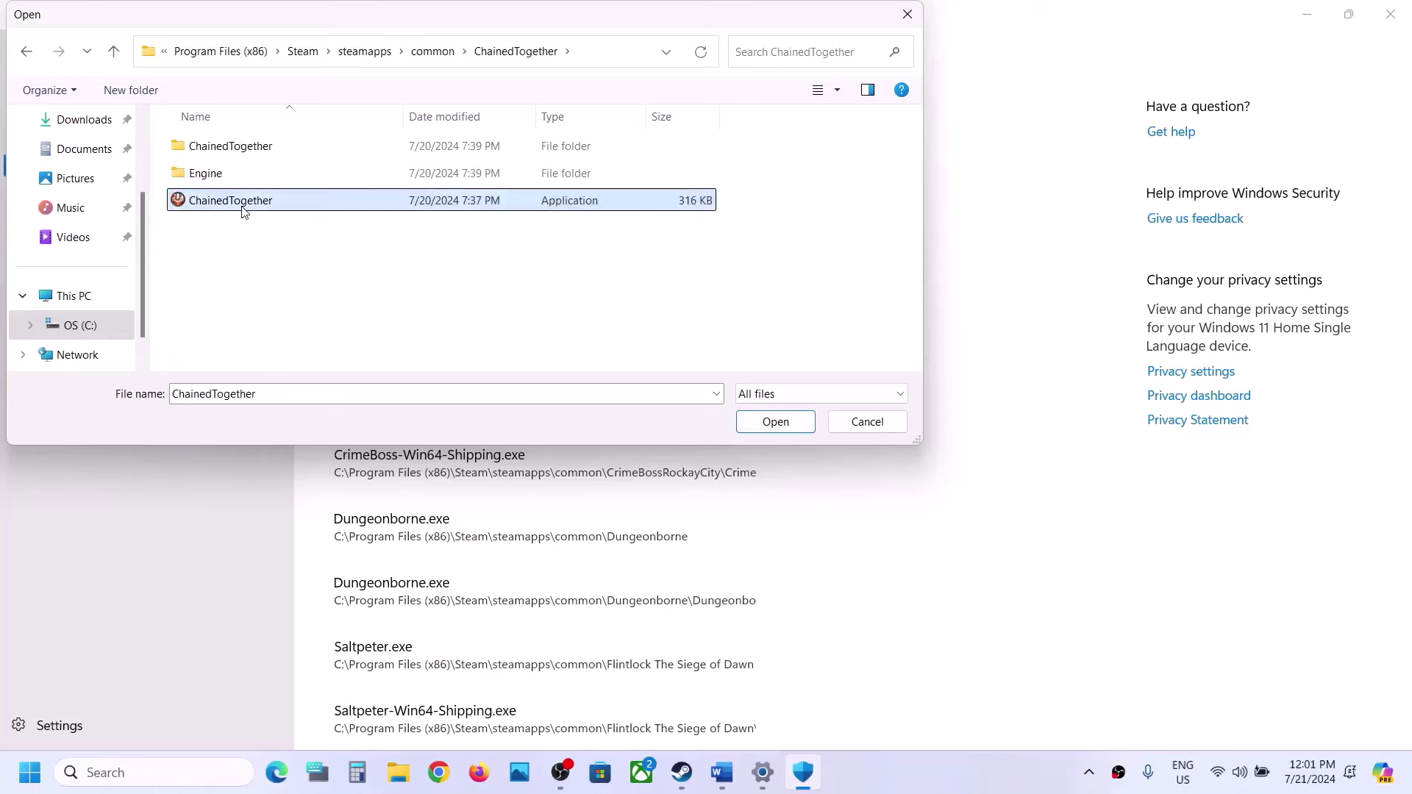
pyautogui.click(780, 421)
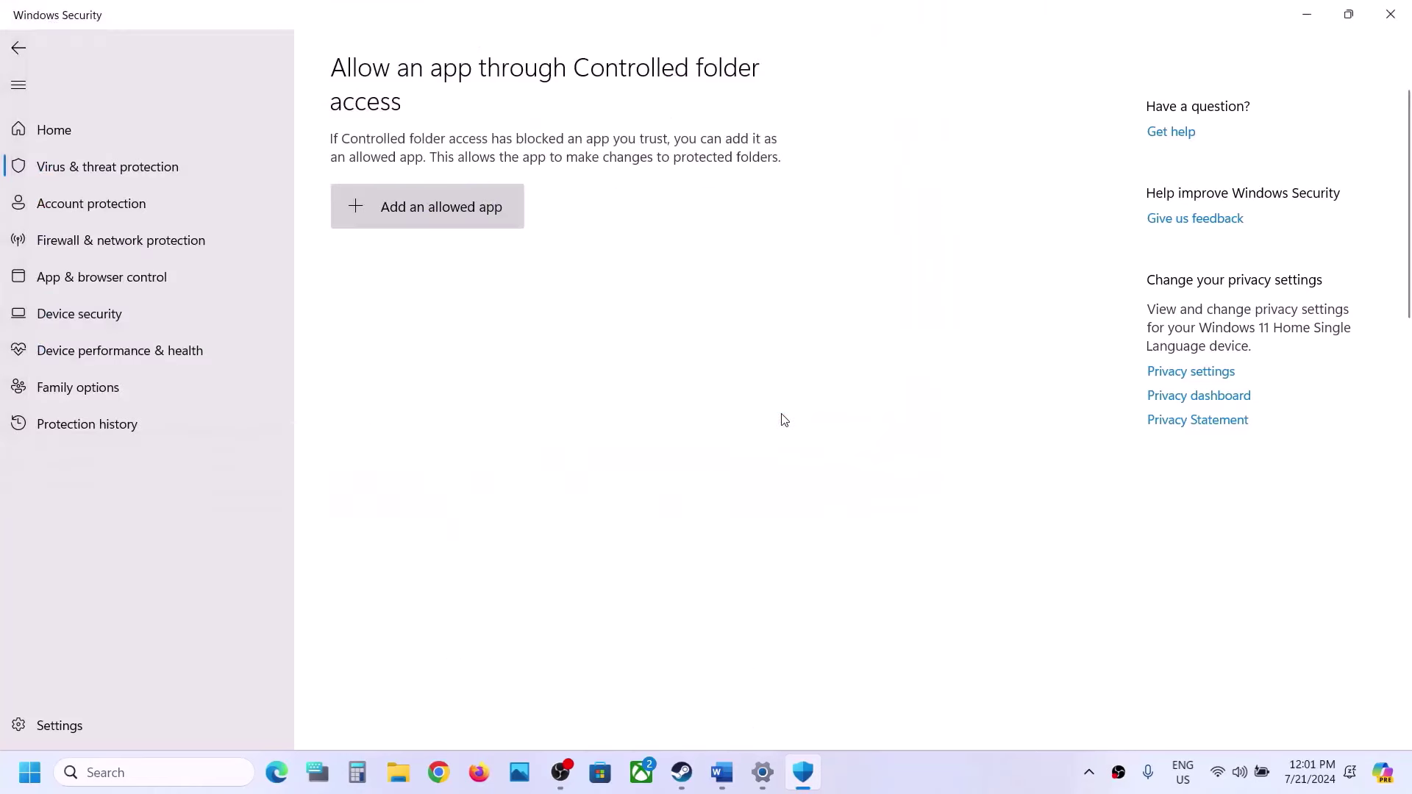
# - Allow ChainedTogether-Win64-Shipping from ChainedTogether\Binaries\Win64 through Controlled folder access as well
pyautogui.click(471, 210)
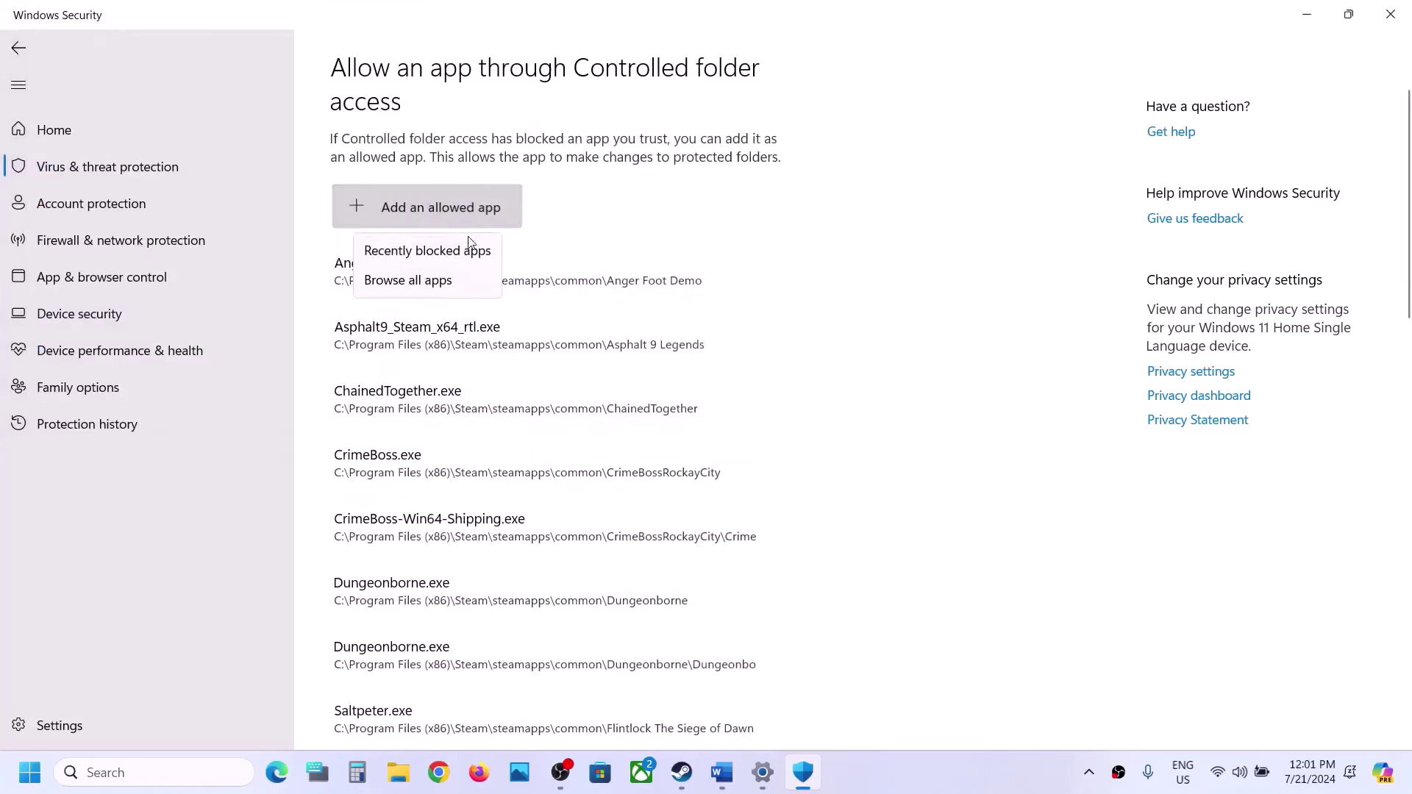
pyautogui.click(442, 279)
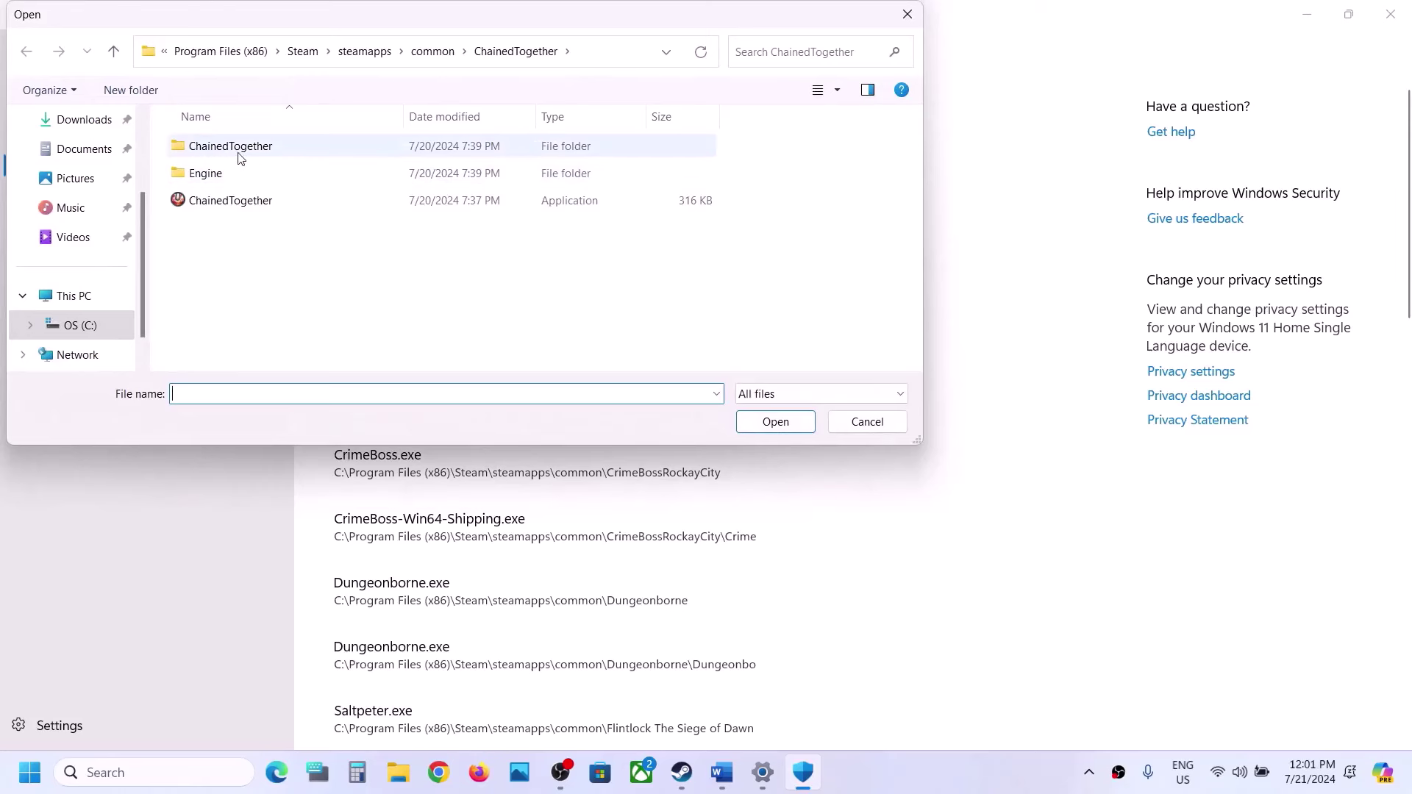
pyautogui.doubleClick(231, 147)
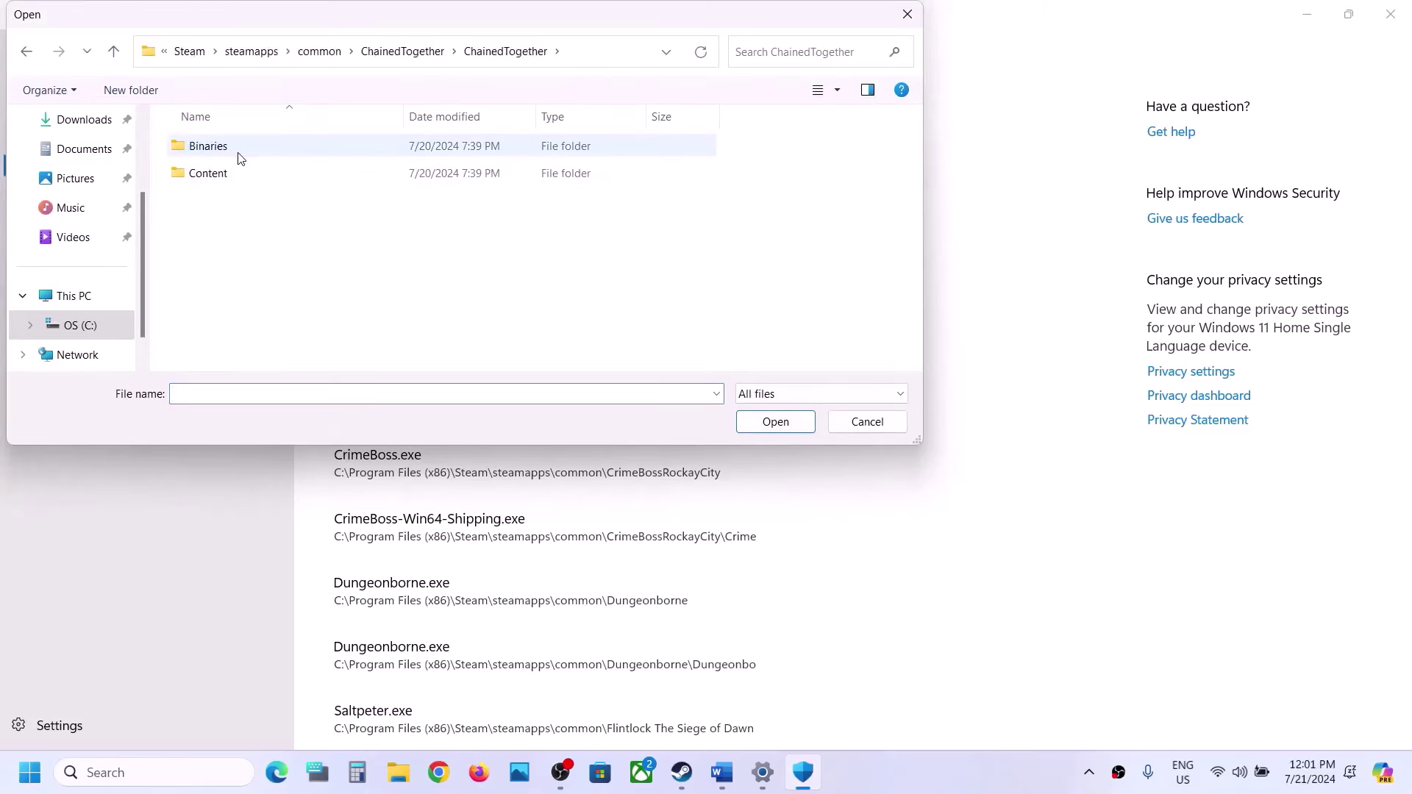
pyautogui.doubleClick(224, 148)
pyautogui.doubleClick(224, 148)
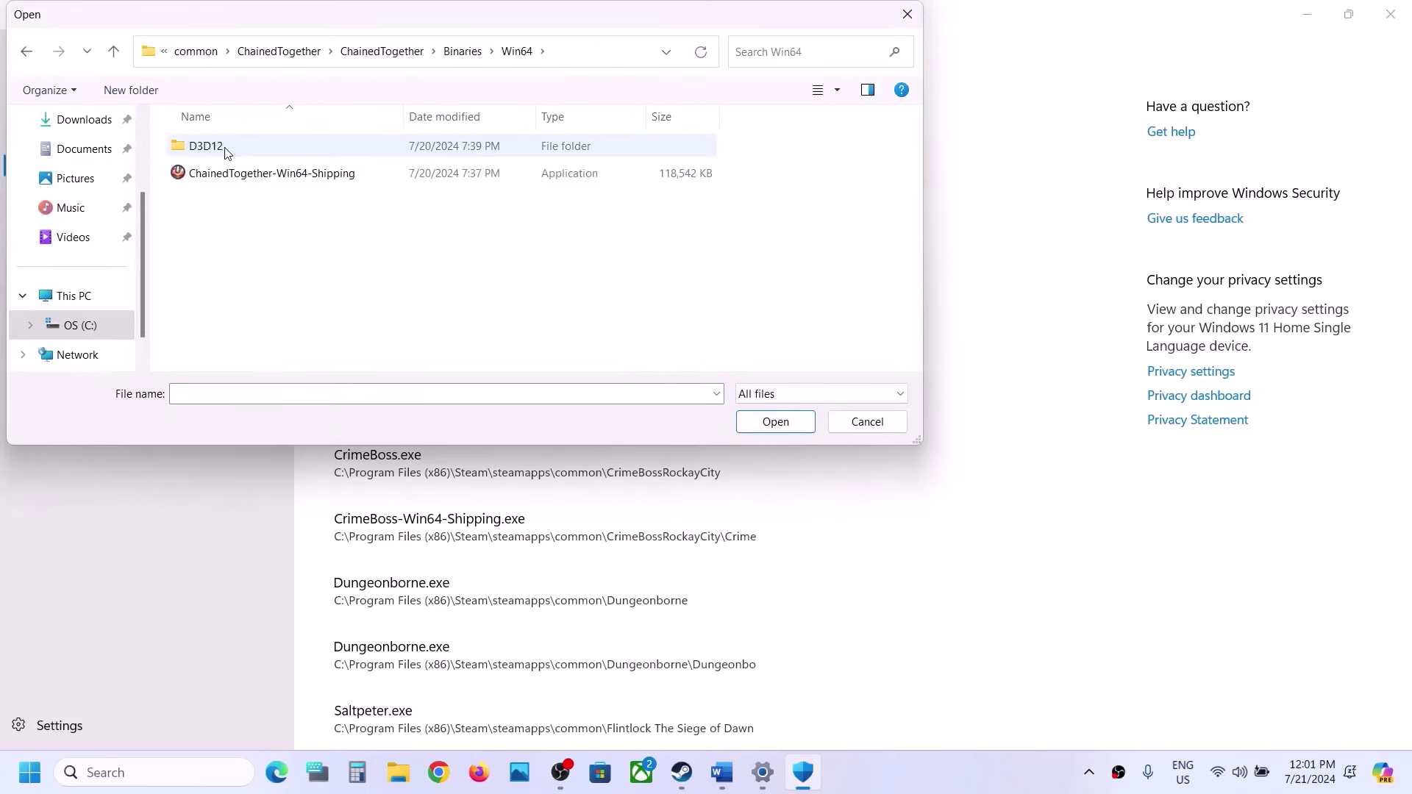
pyautogui.click(231, 184)
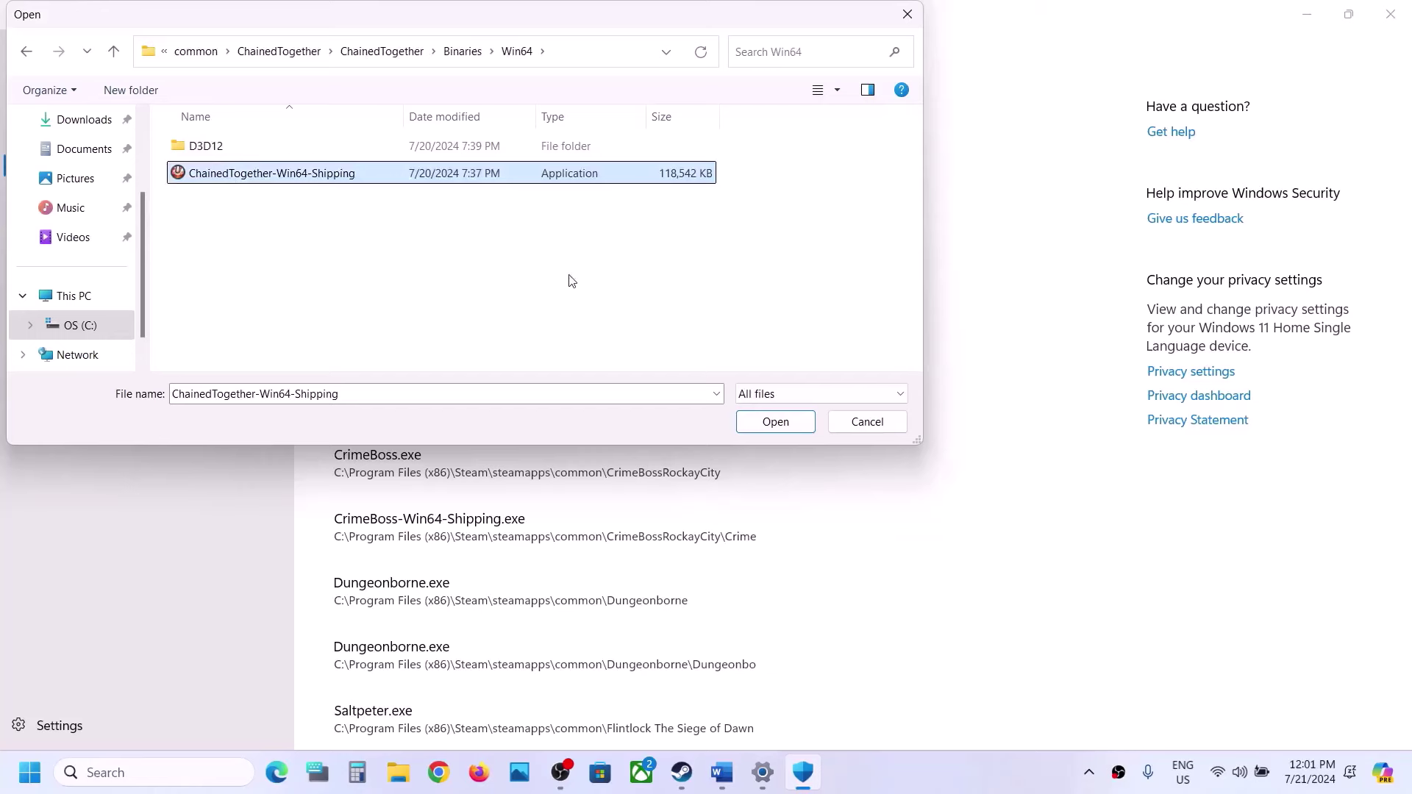
pyautogui.click(775, 421)
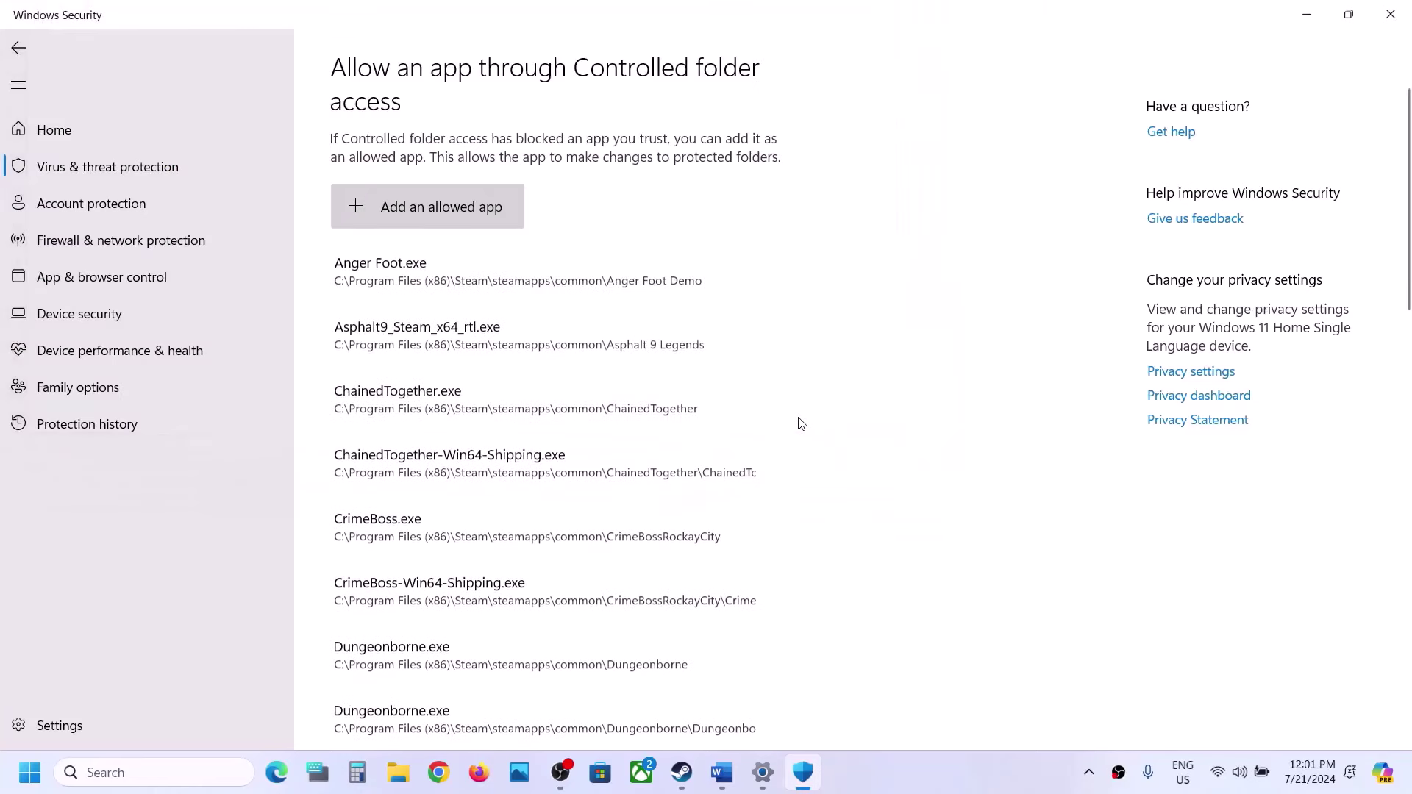
# - Open Windows Defender Firewall's allowed apps list from Control Panel and unlock its settings for changes
pyautogui.click(95, 770)
pyautogui.write('ontrol')
pyautogui.press('Return')
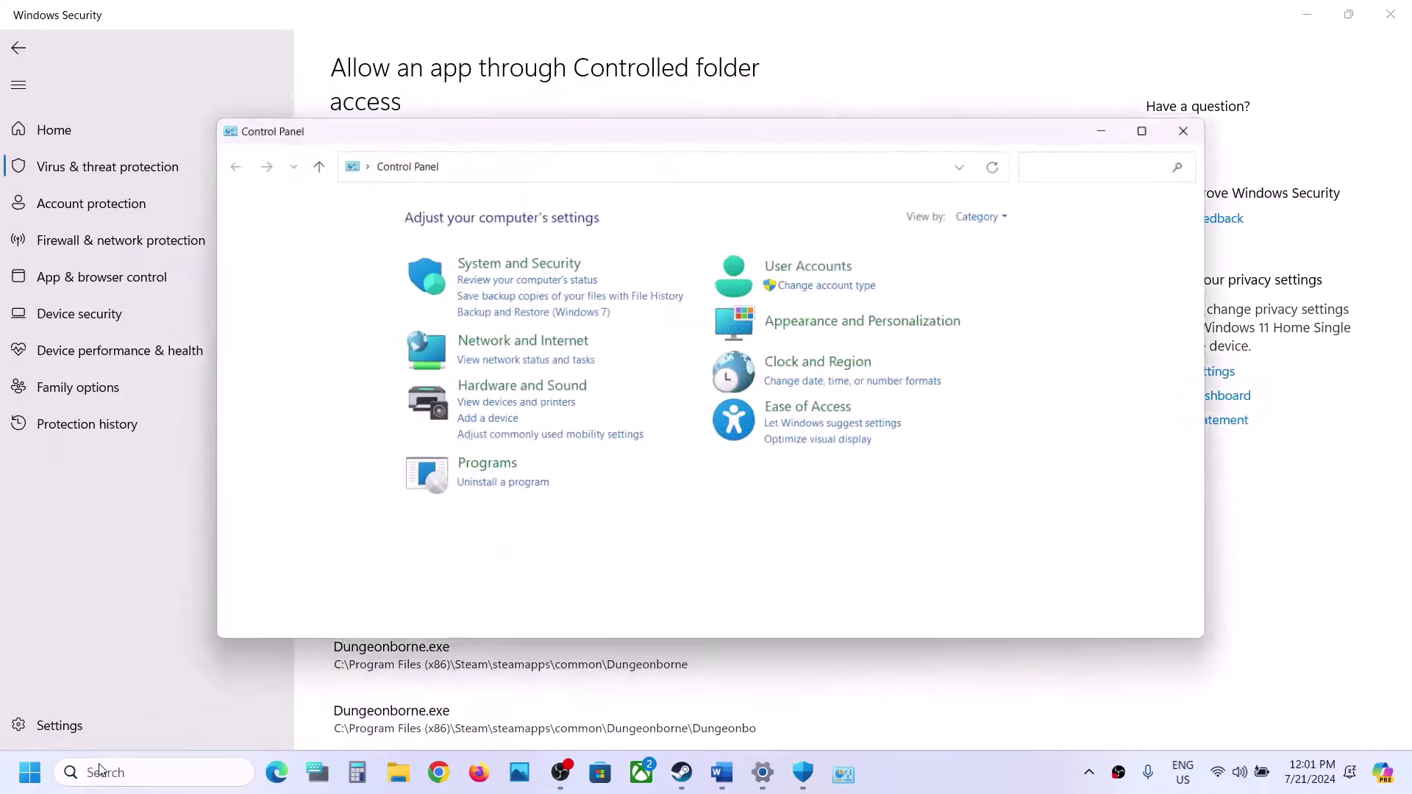
pyautogui.click(487, 259)
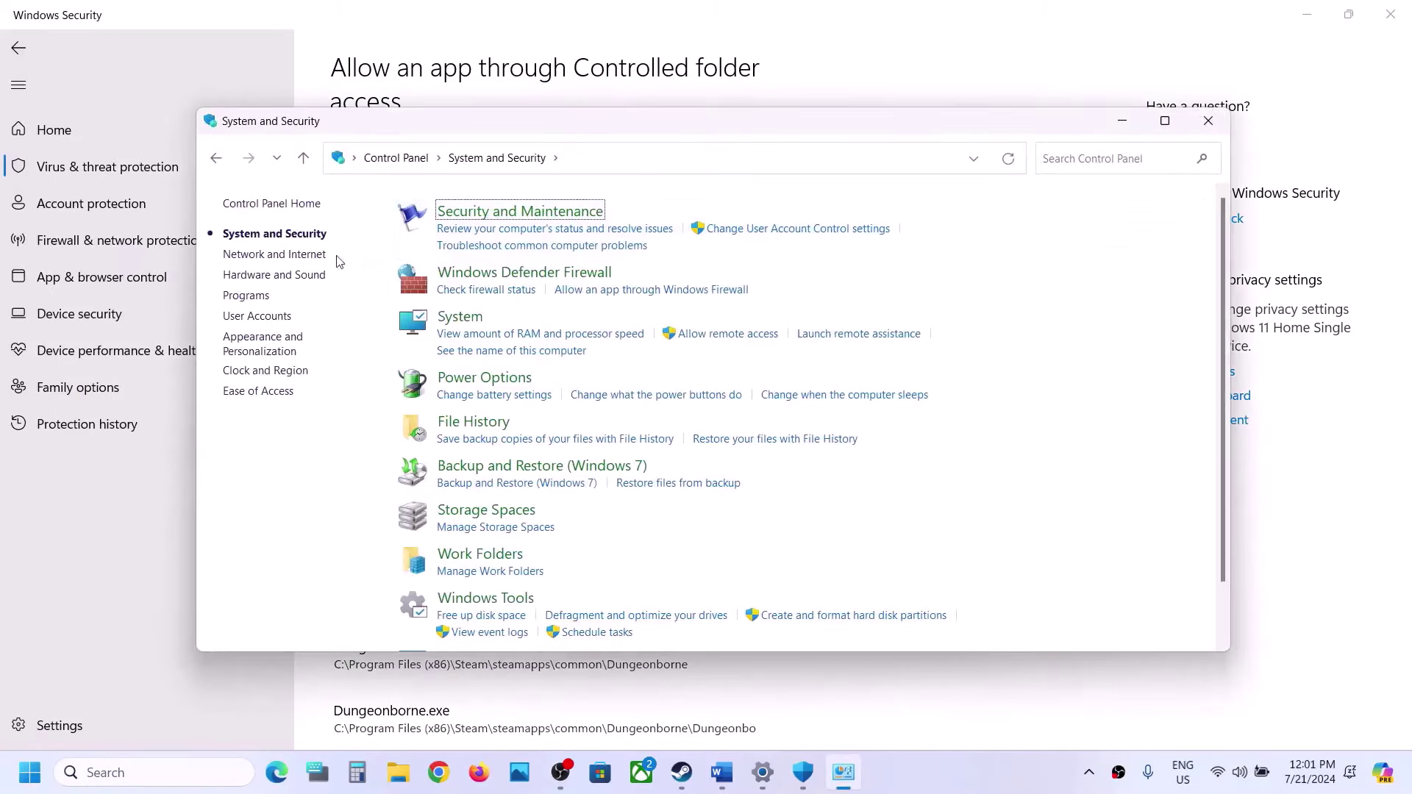
pyautogui.click(505, 273)
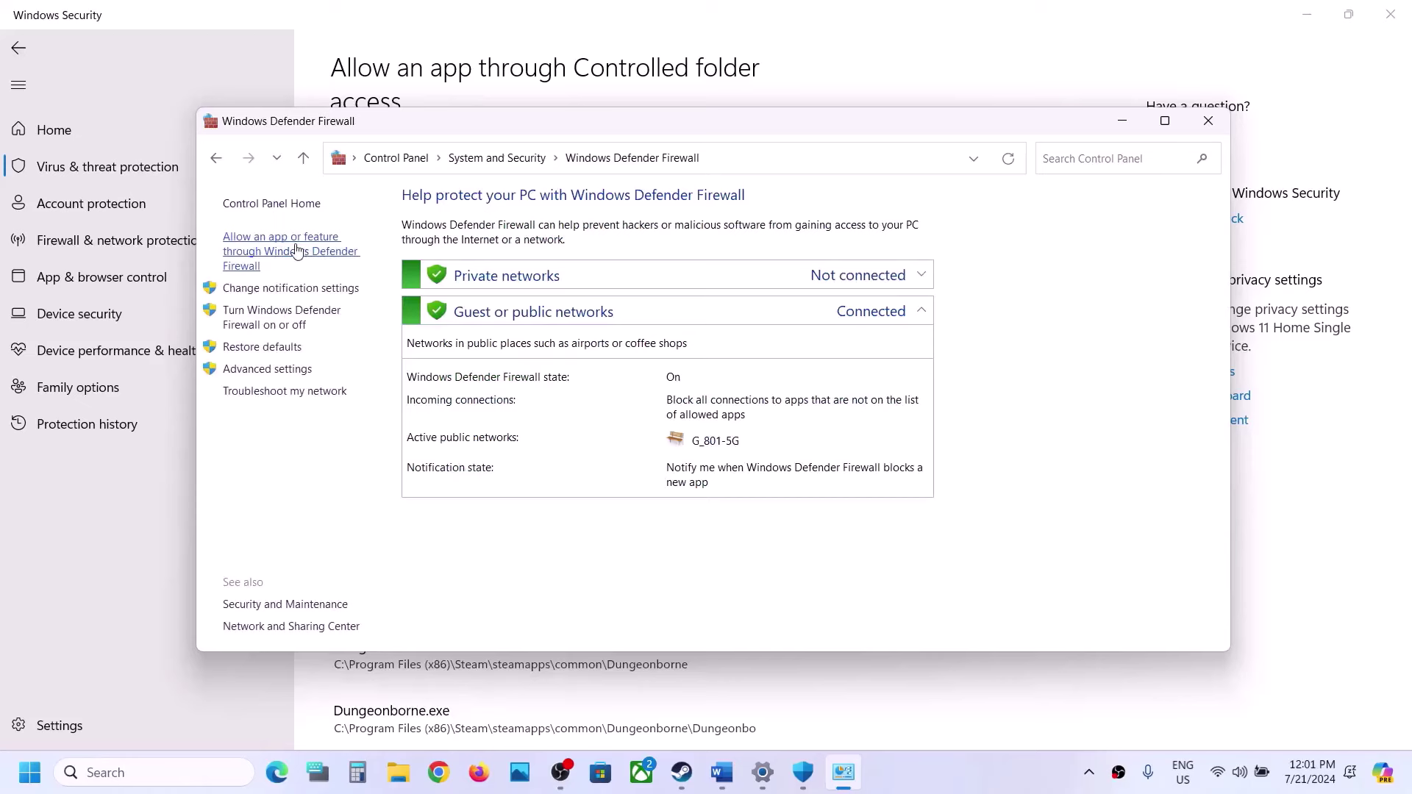
pyautogui.click(297, 252)
pyautogui.click(912, 254)
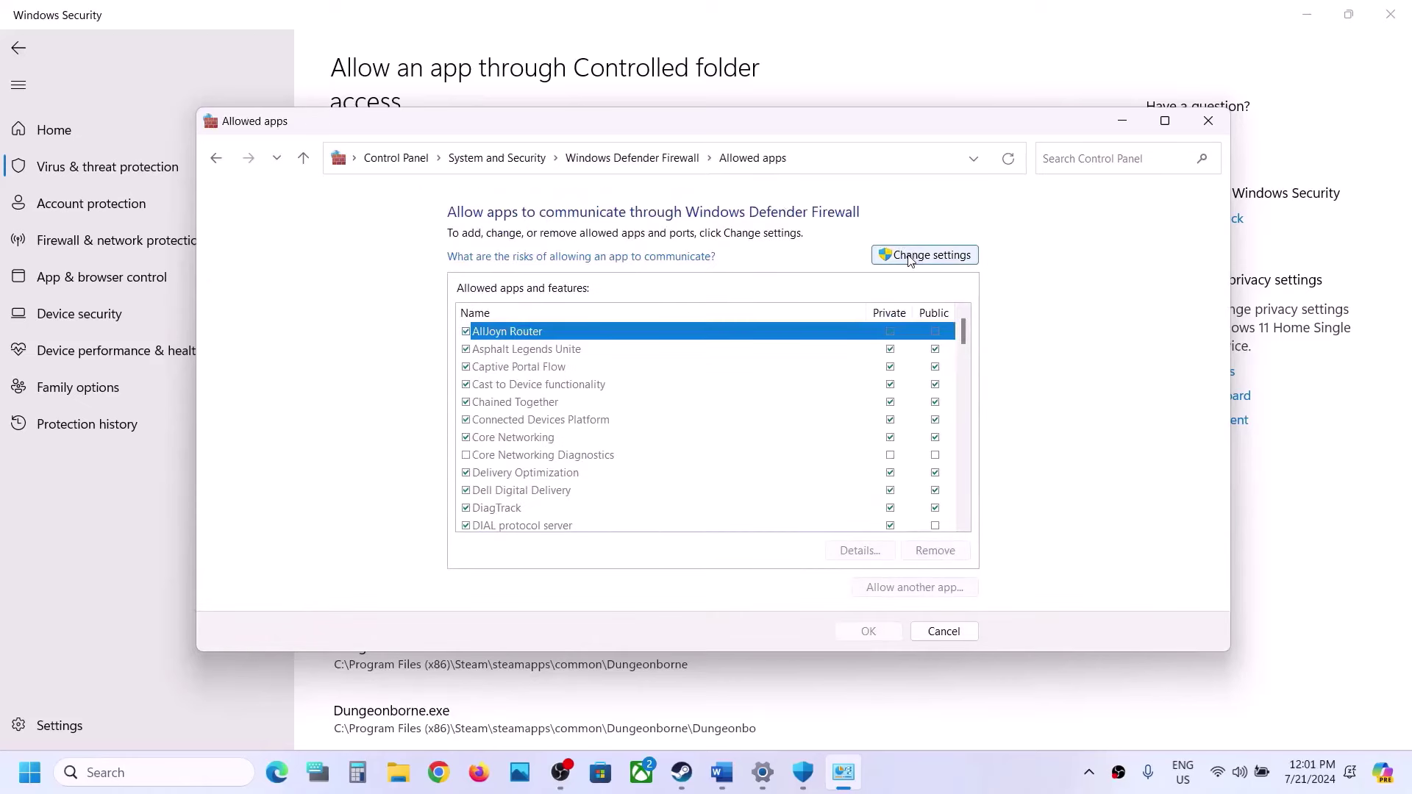
# - Try to add the ChainedTogether application from steamapps\common\ChainedTogether to the firewall's allowed apps
pyautogui.click(916, 587)
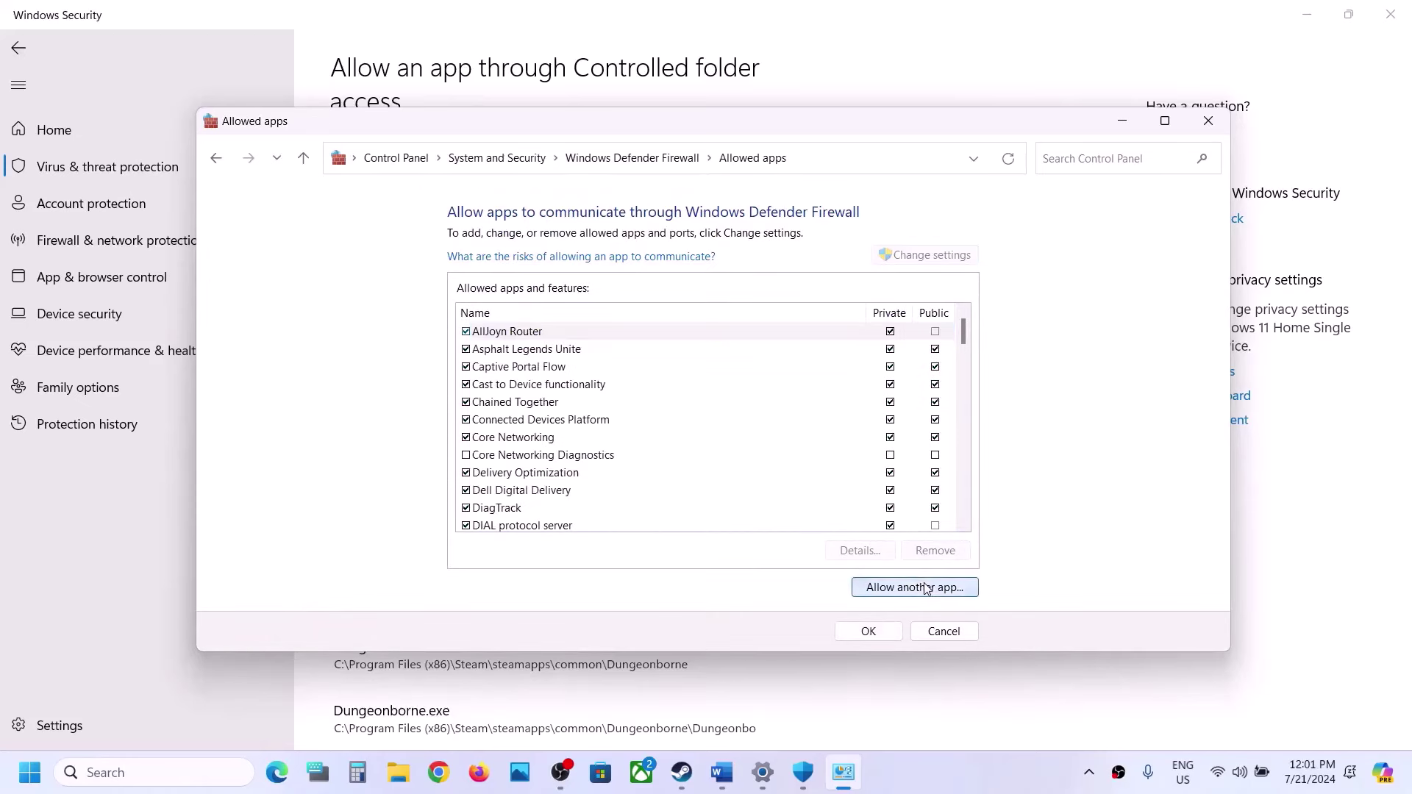
pyautogui.click(837, 480)
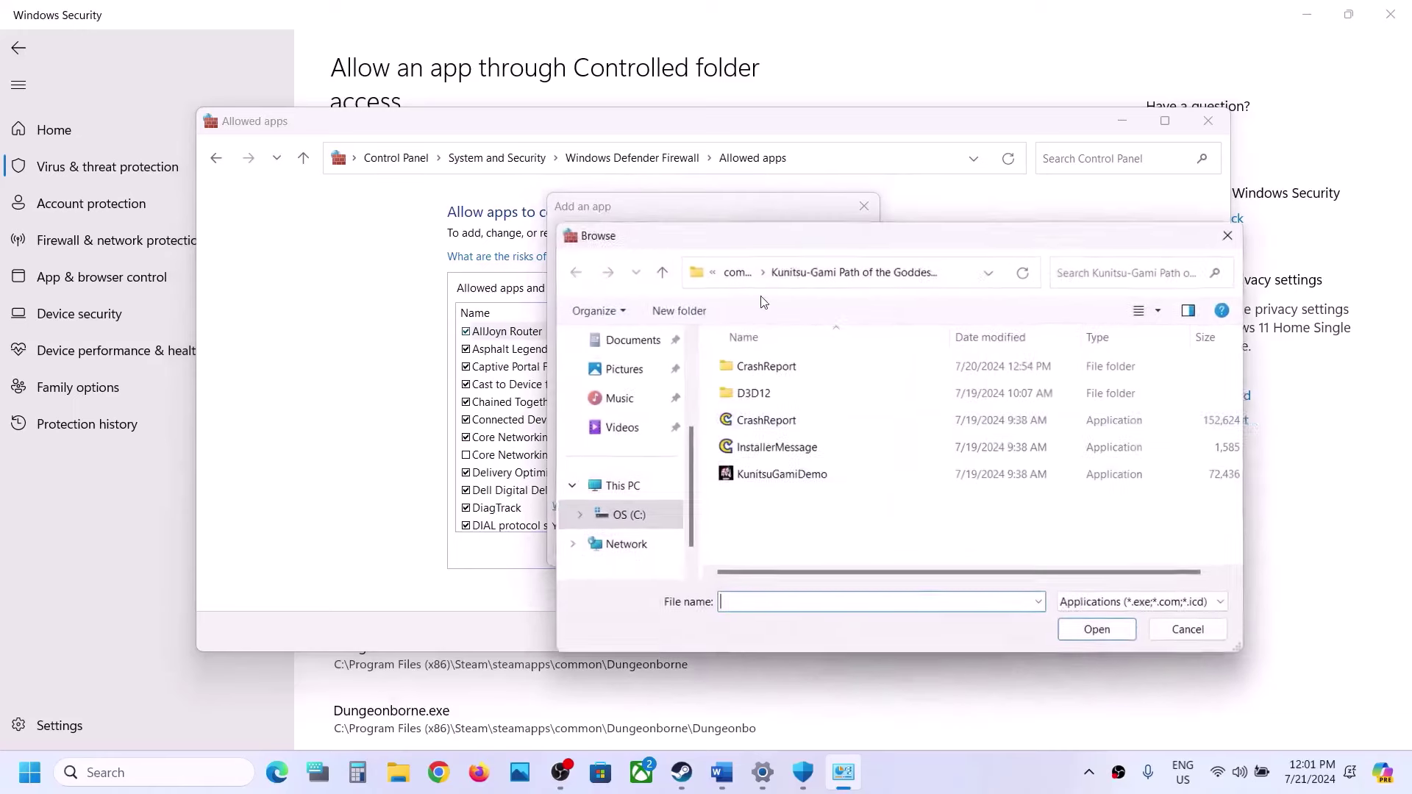
pyautogui.click(735, 280)
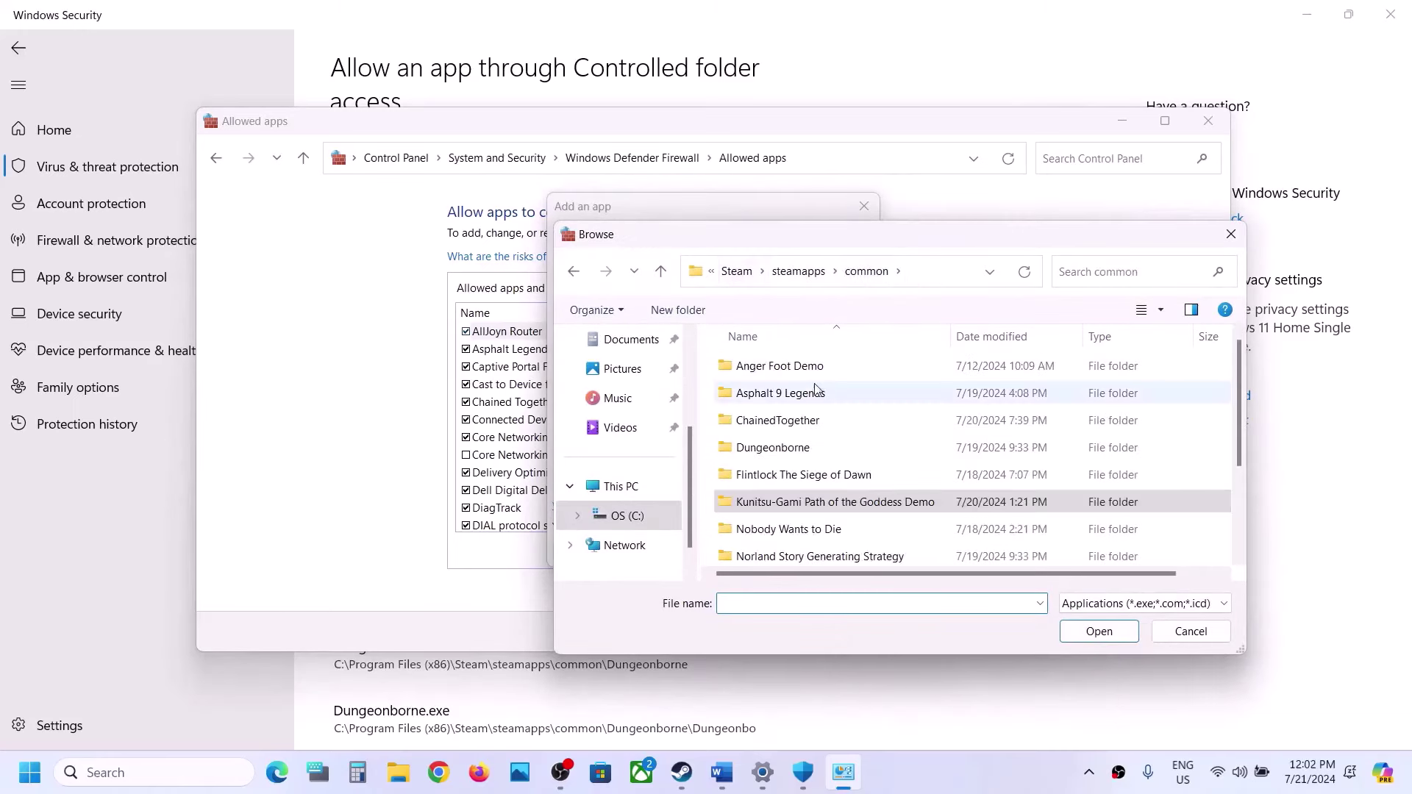
pyautogui.click(785, 419)
pyautogui.doubleClick(785, 419)
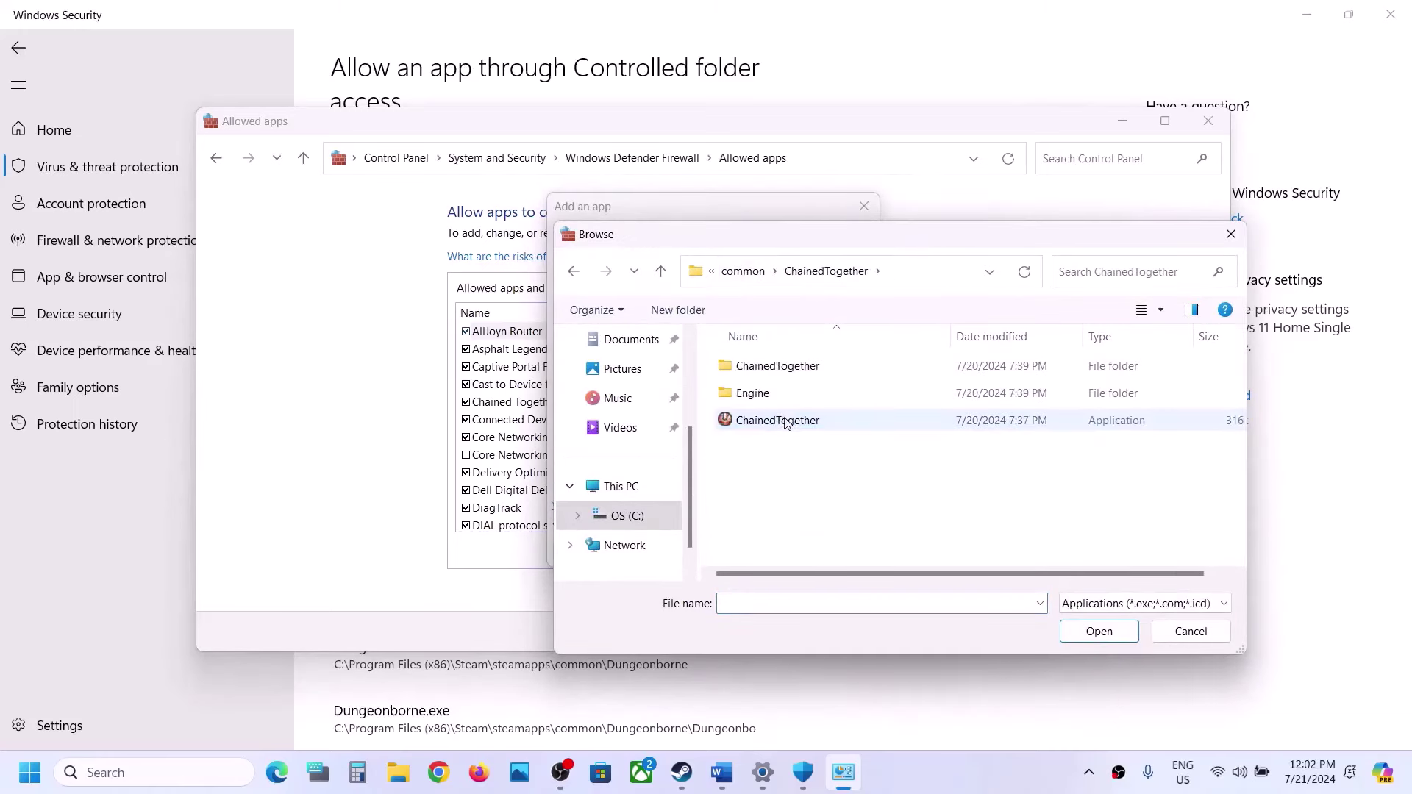
pyautogui.click(782, 420)
pyautogui.click(1096, 631)
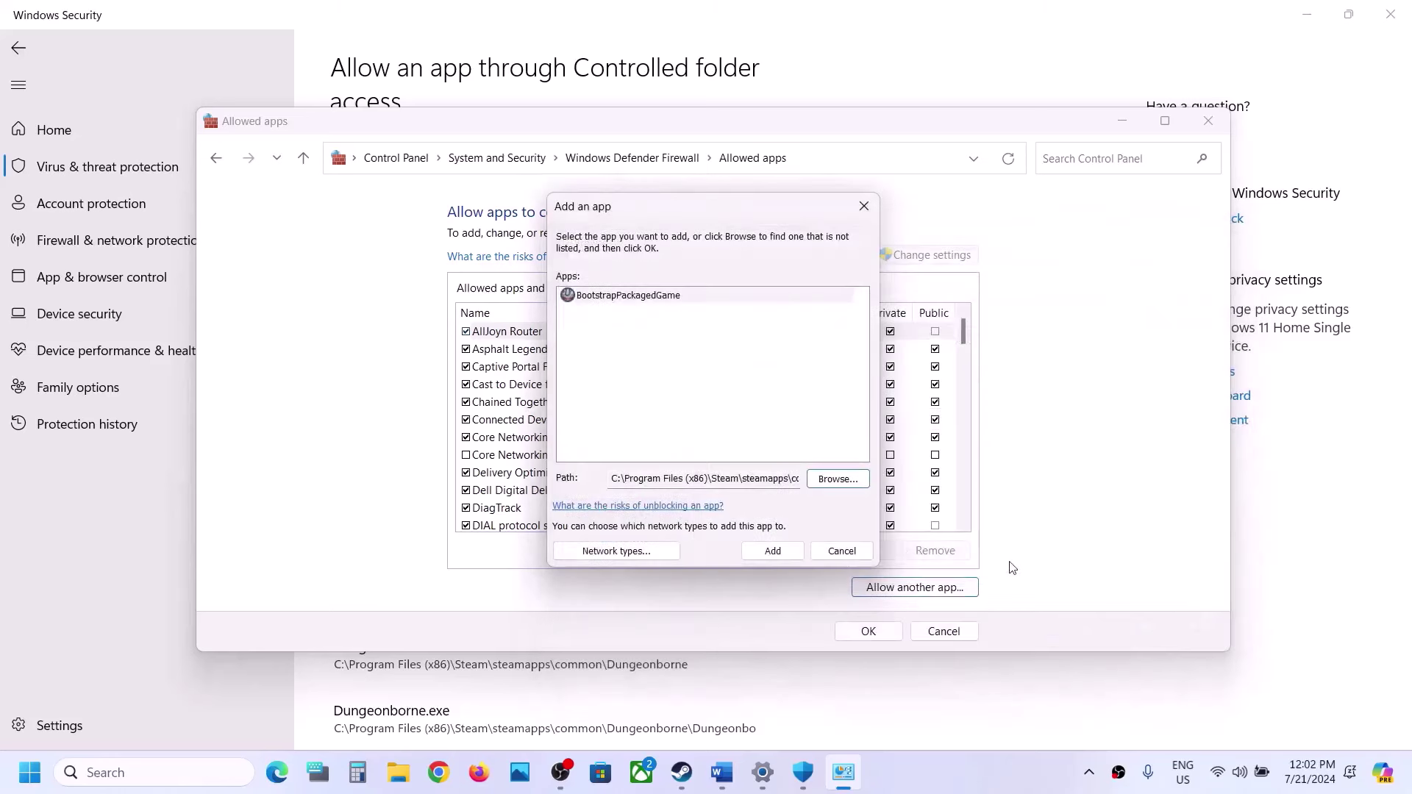
pyautogui.click(772, 552)
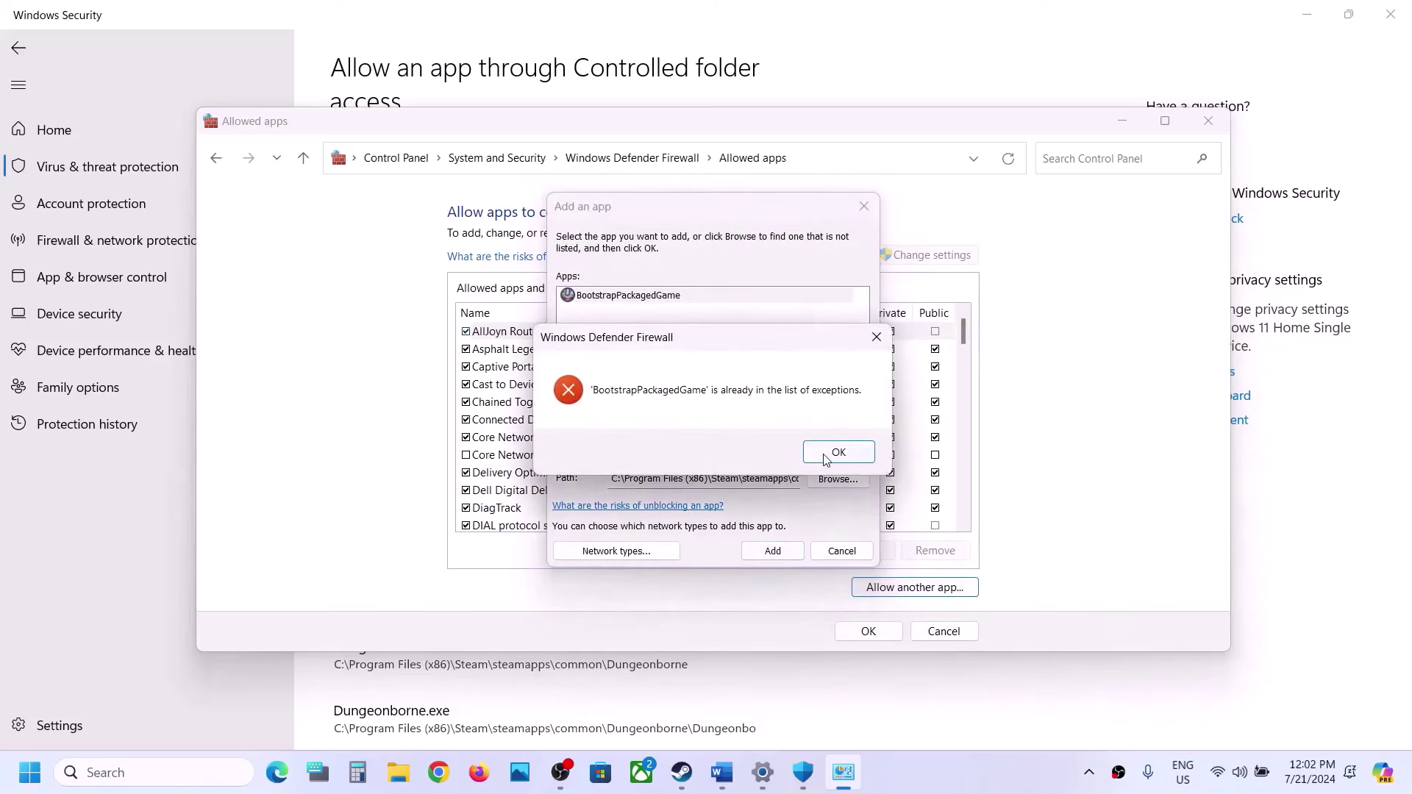
# - Add ChainedTogether-Win64-Shipping from ChainedTogether\Binaries\Win64 to the firewall's allowed apps and save the list
pyautogui.click(826, 458)
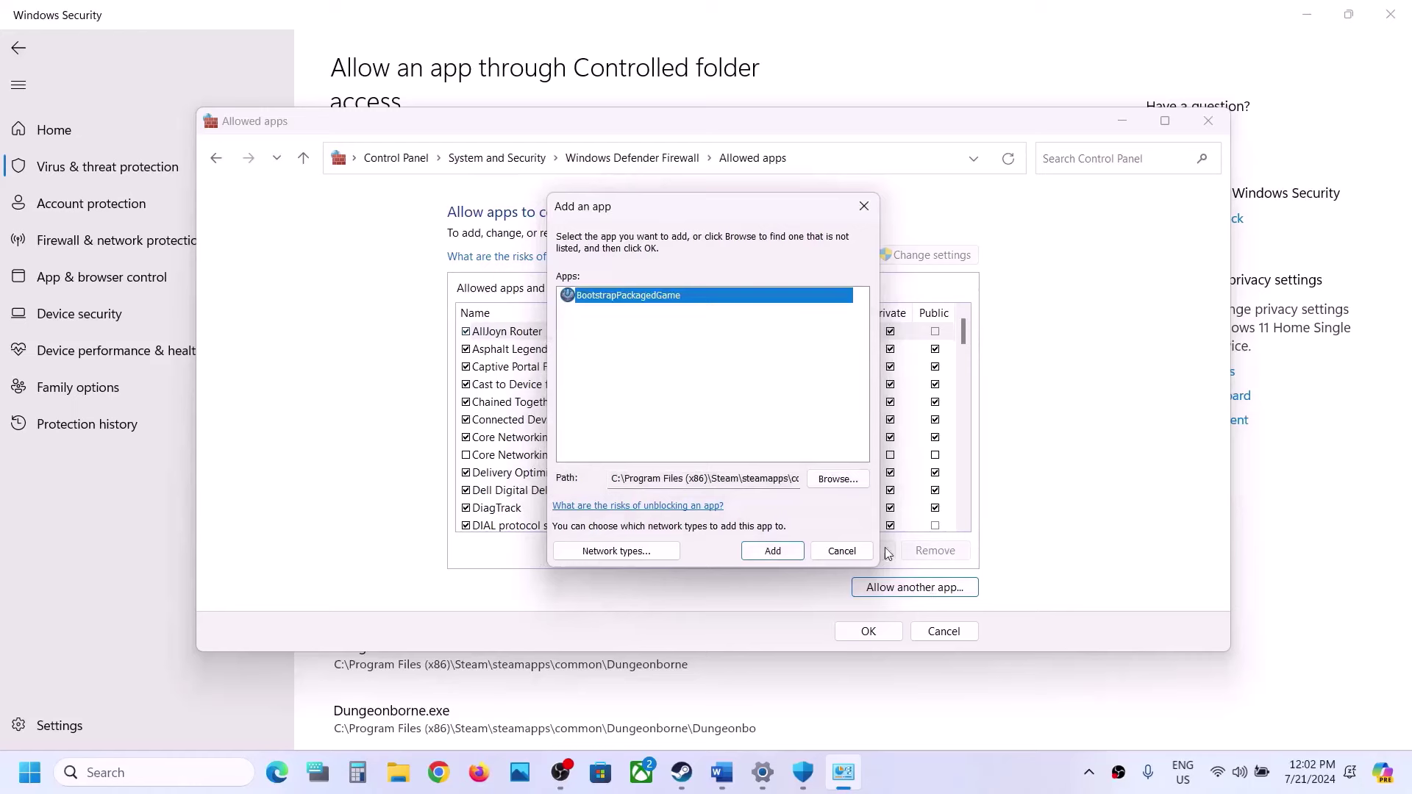
pyautogui.click(837, 479)
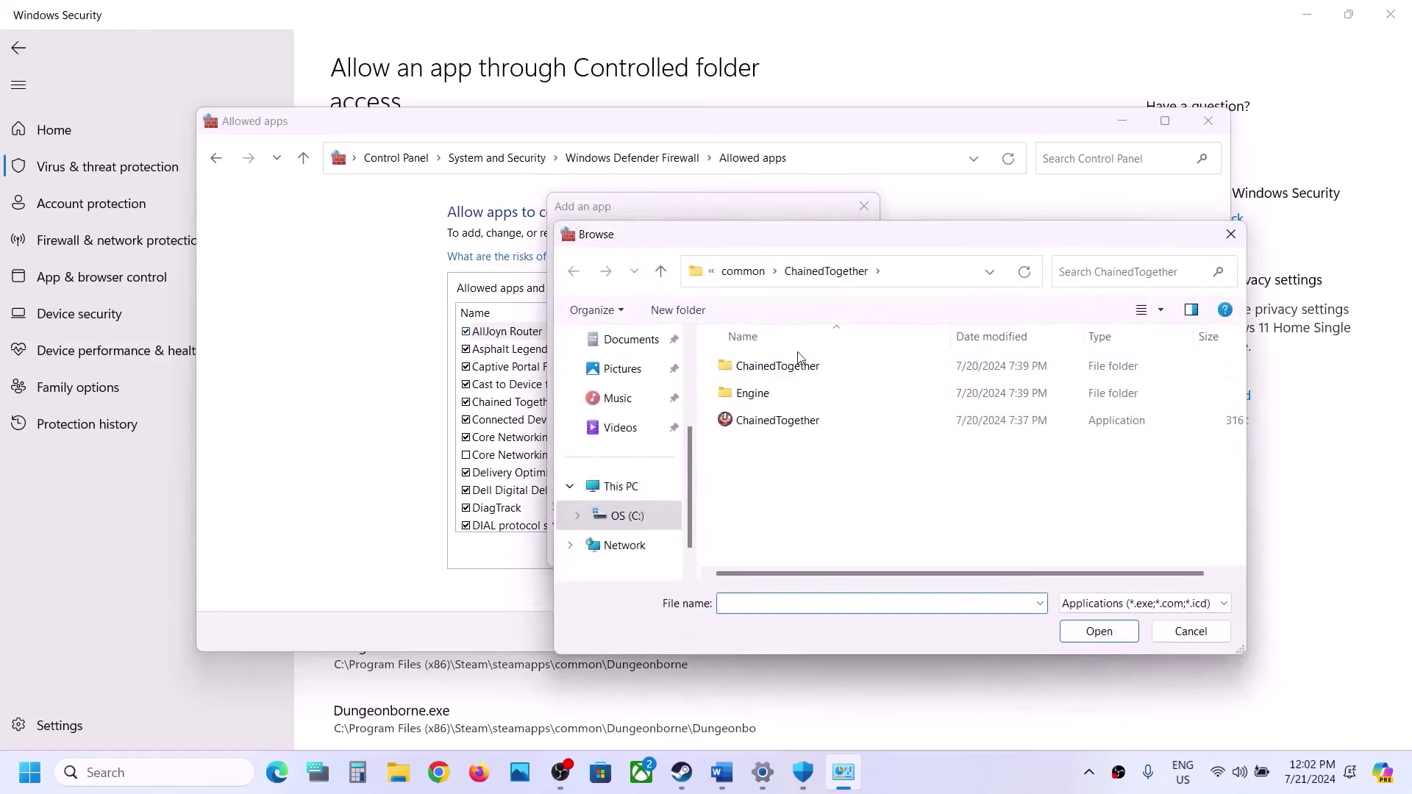
pyautogui.doubleClick(776, 367)
pyautogui.doubleClick(776, 370)
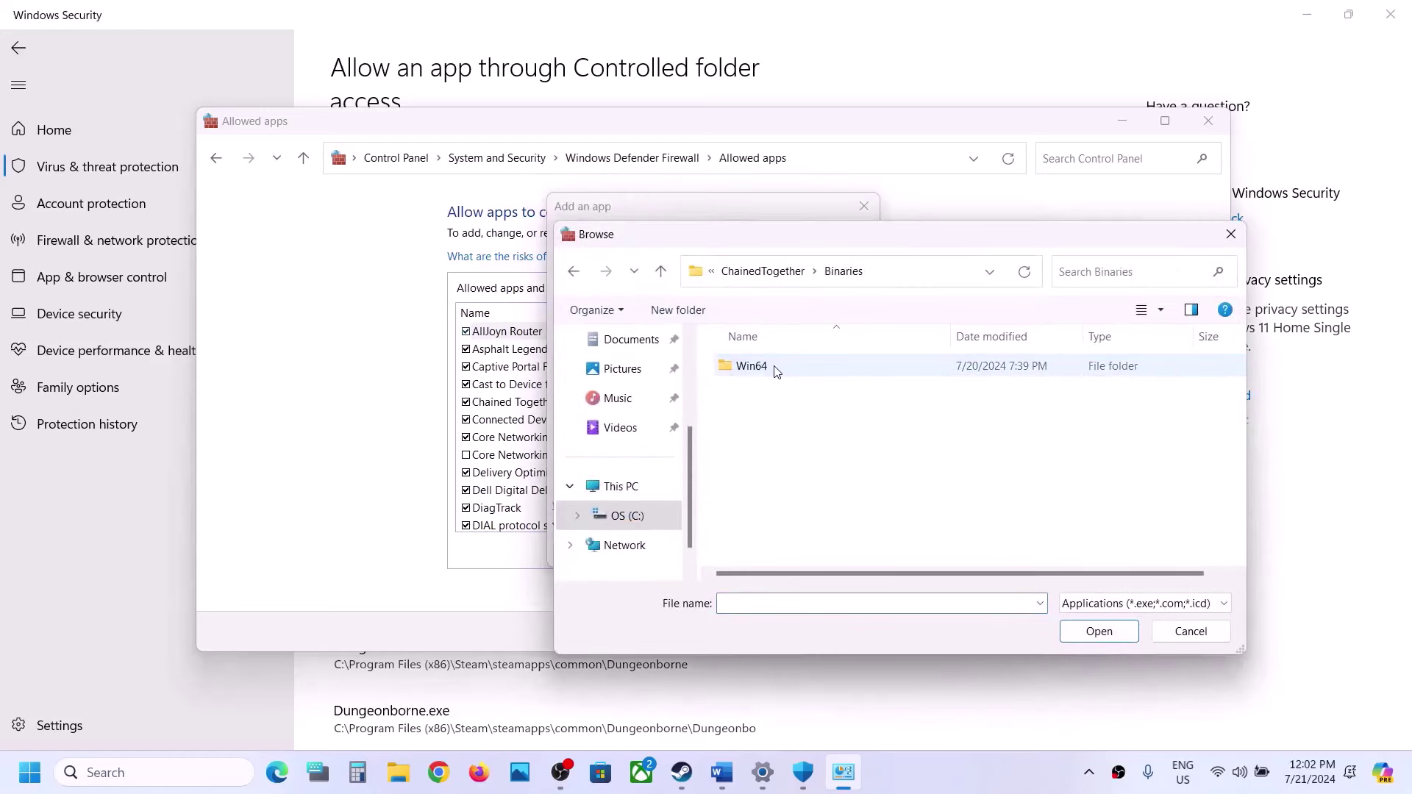
pyautogui.doubleClick(776, 370)
pyautogui.click(800, 395)
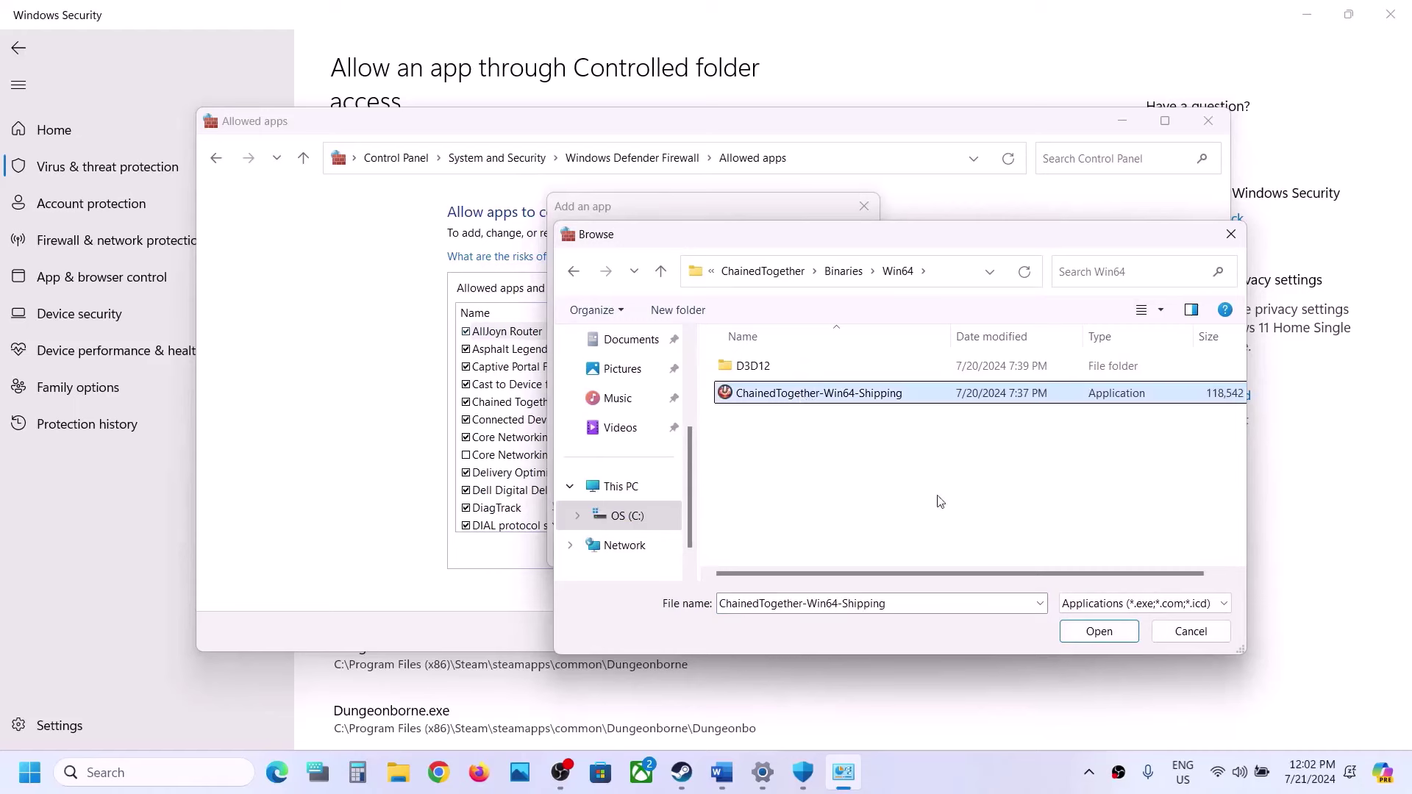
pyautogui.click(1098, 631)
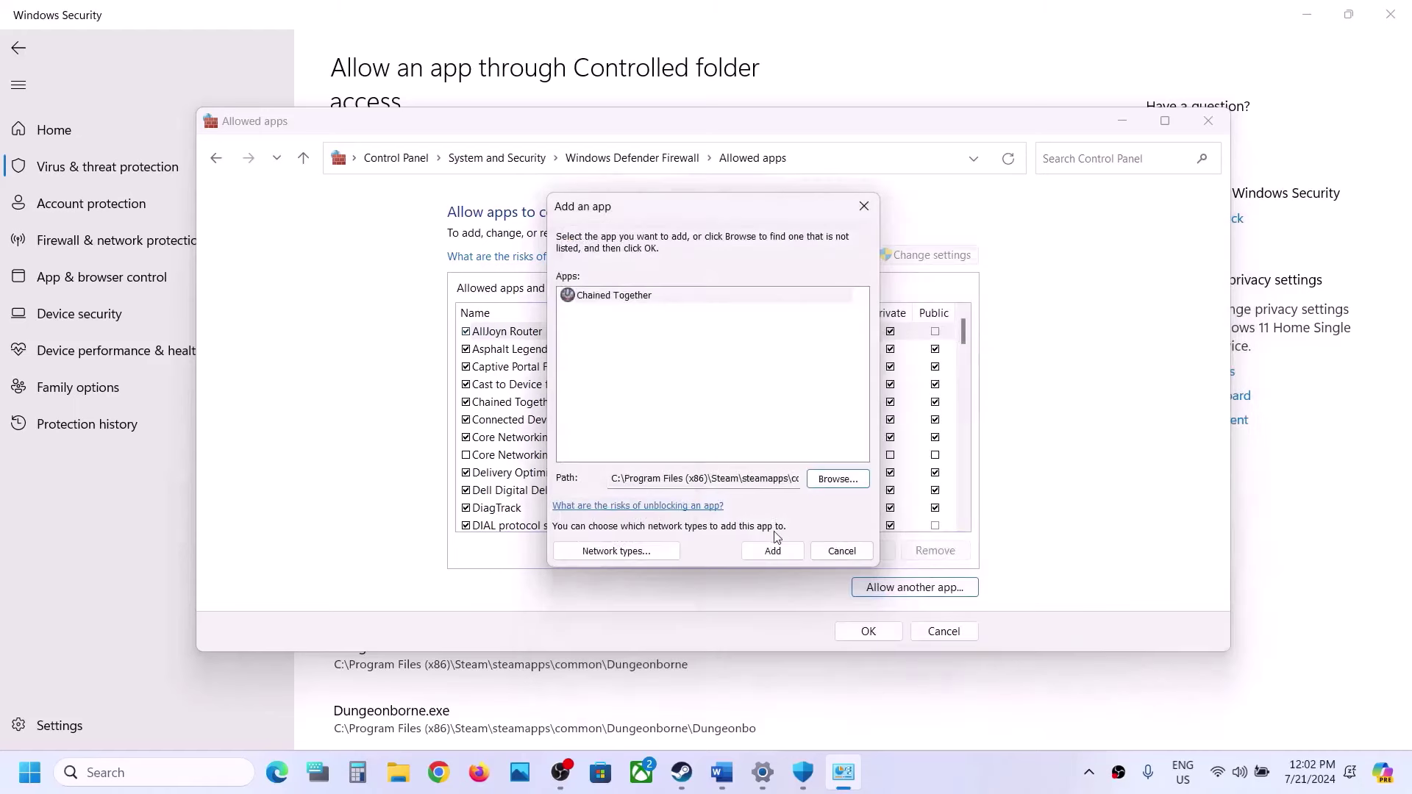
pyautogui.click(772, 551)
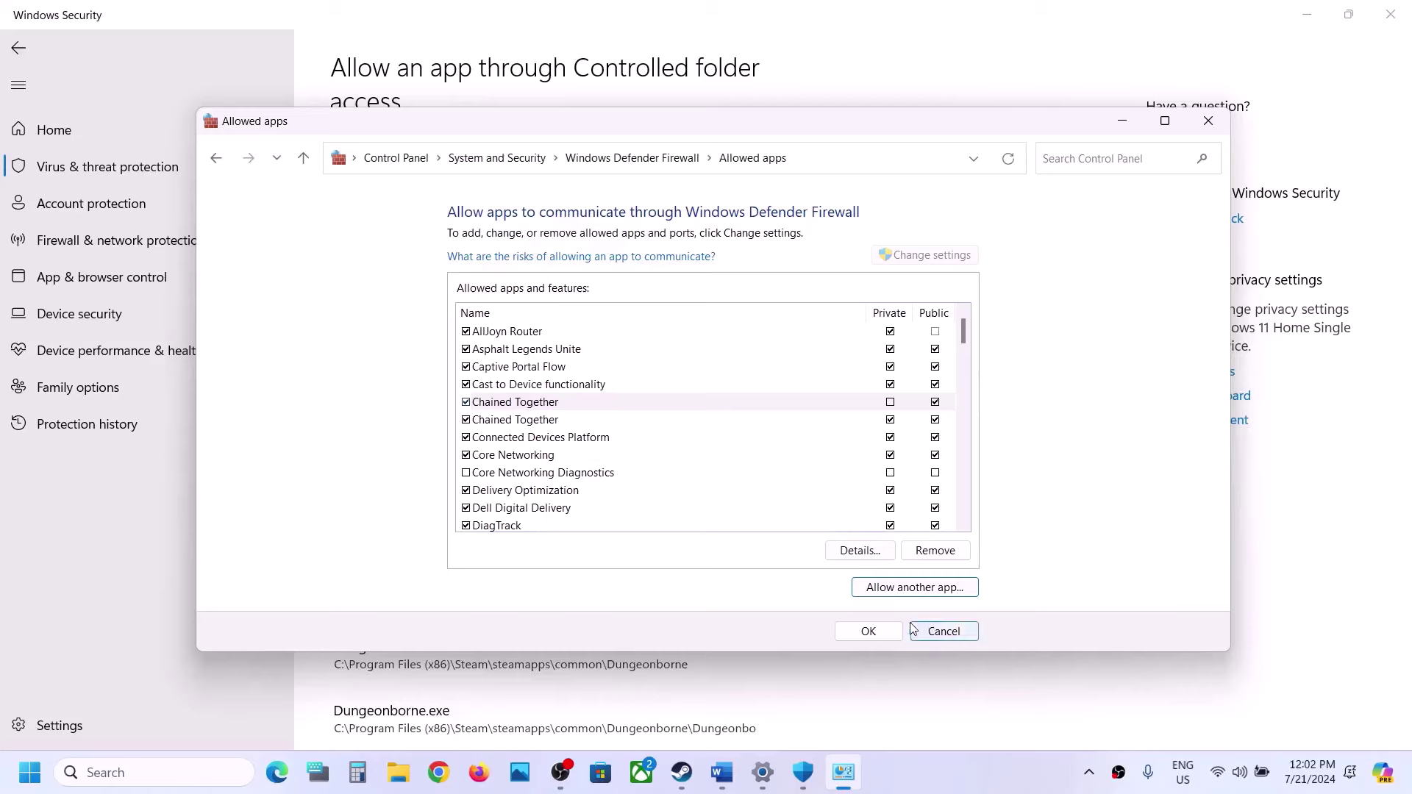
pyautogui.click(869, 631)
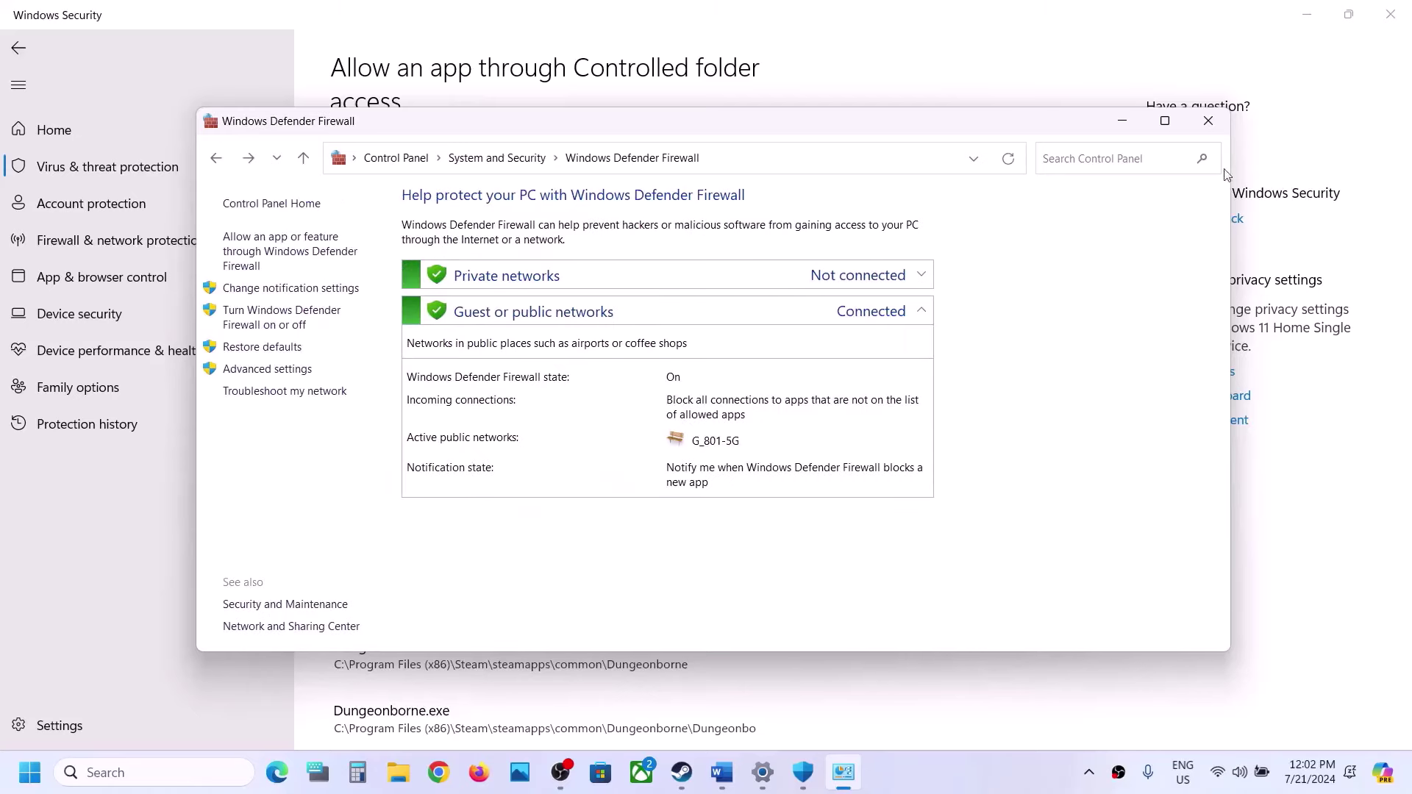
# - Close the firewall, Windows Security and Settings windows, and highlight the start of the Step 6 instruction in the Word document
pyautogui.click(1207, 120)
pyautogui.click(1396, 14)
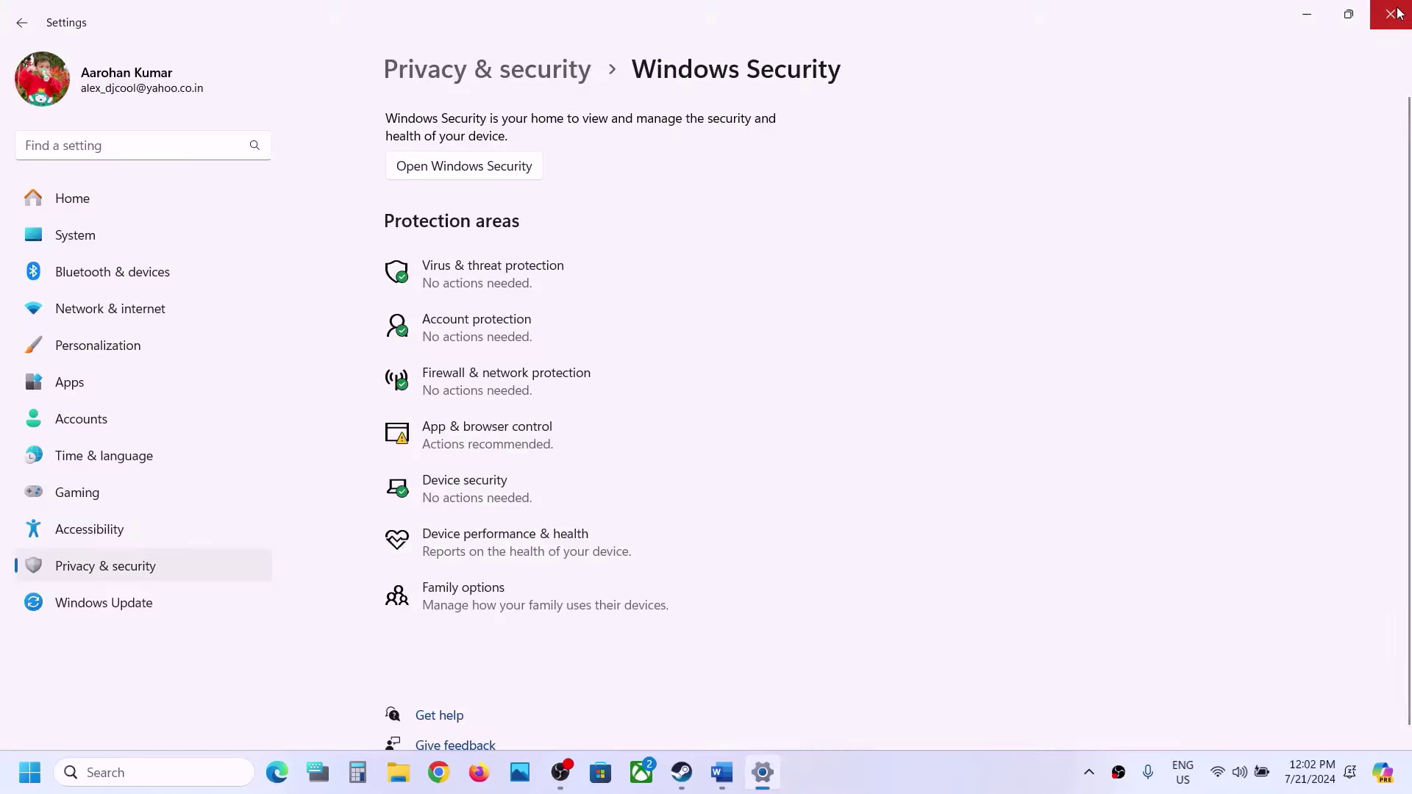
pyautogui.click(1398, 13)
pyautogui.scroll(-1, 665, 417)
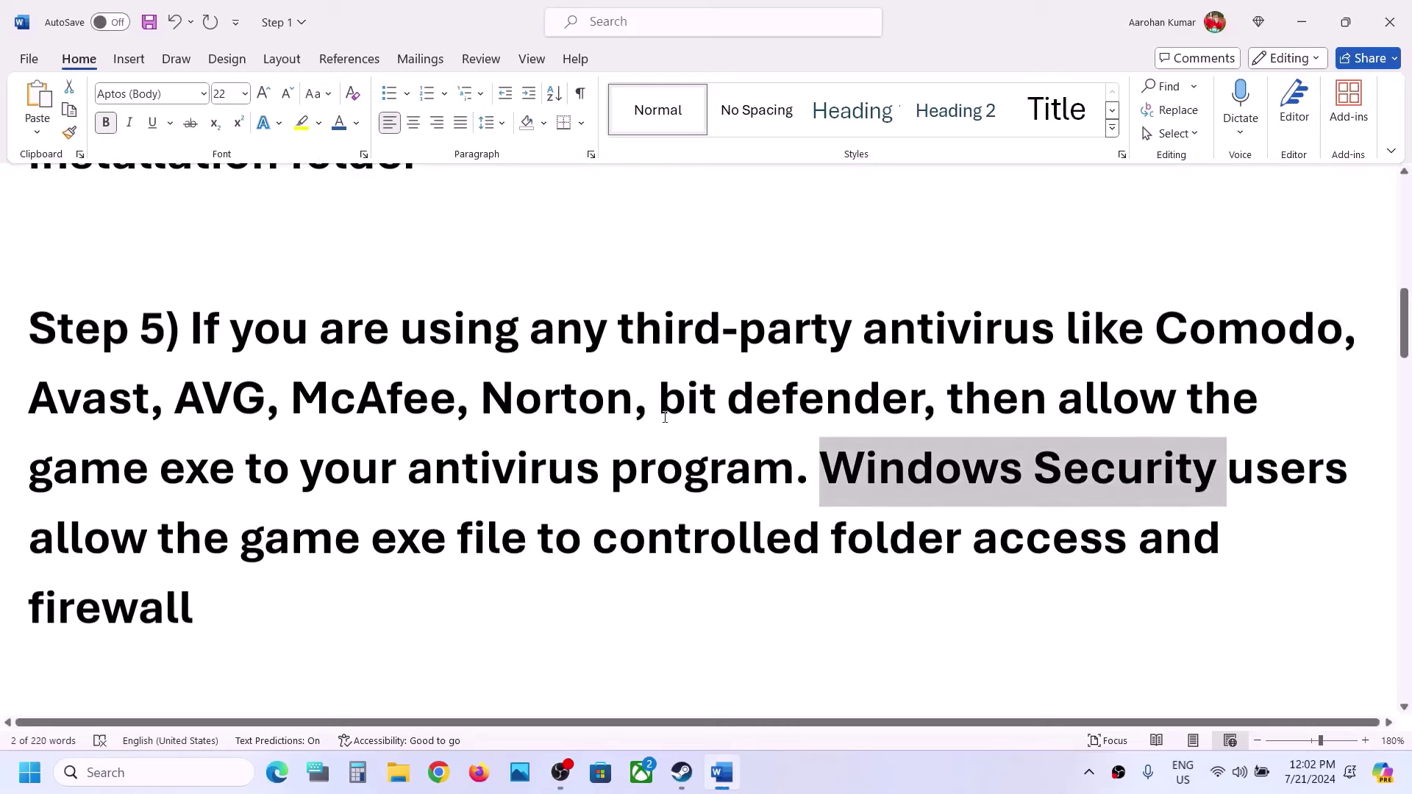
pyautogui.scroll(-5, 664, 417)
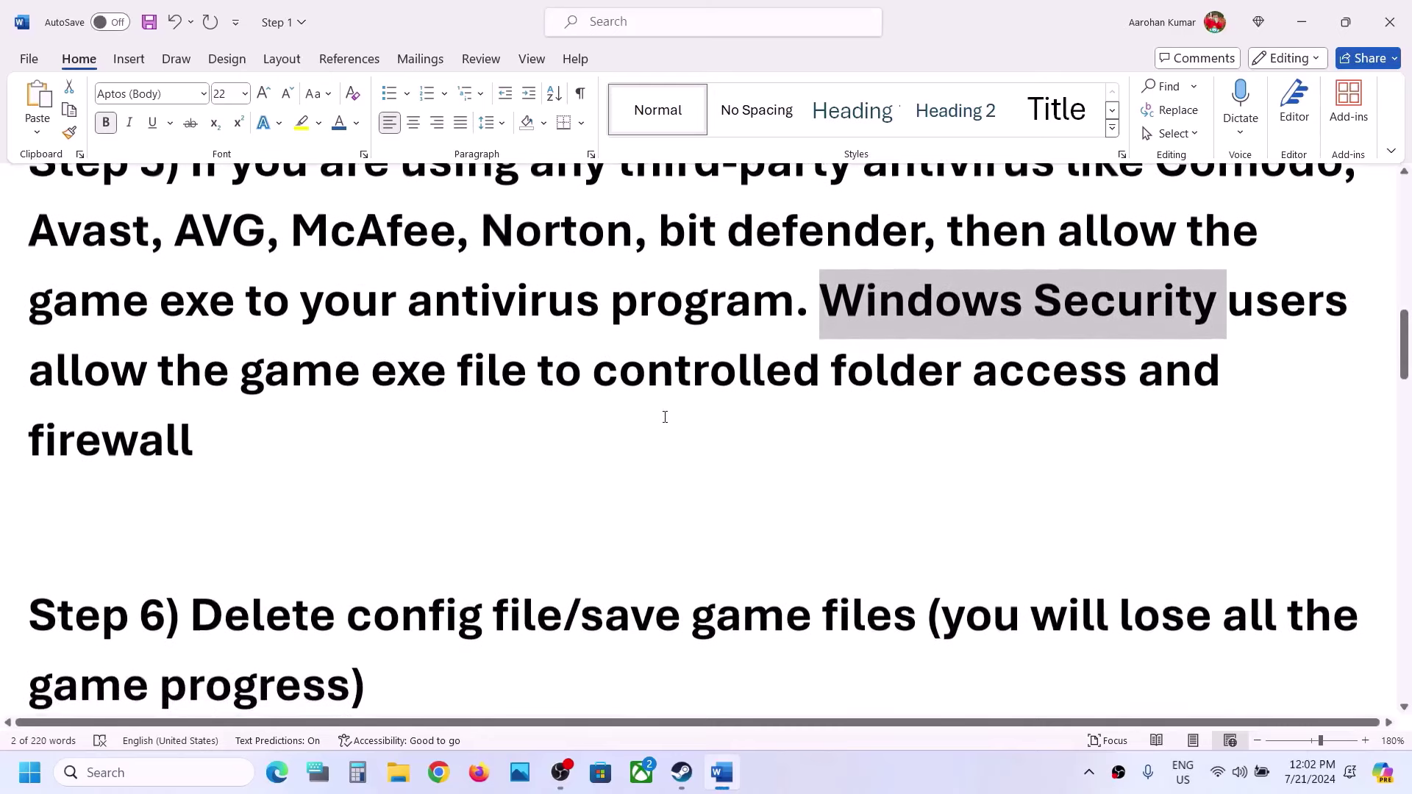
pyautogui.moveTo(202, 614); pyautogui.dragTo(451, 617)
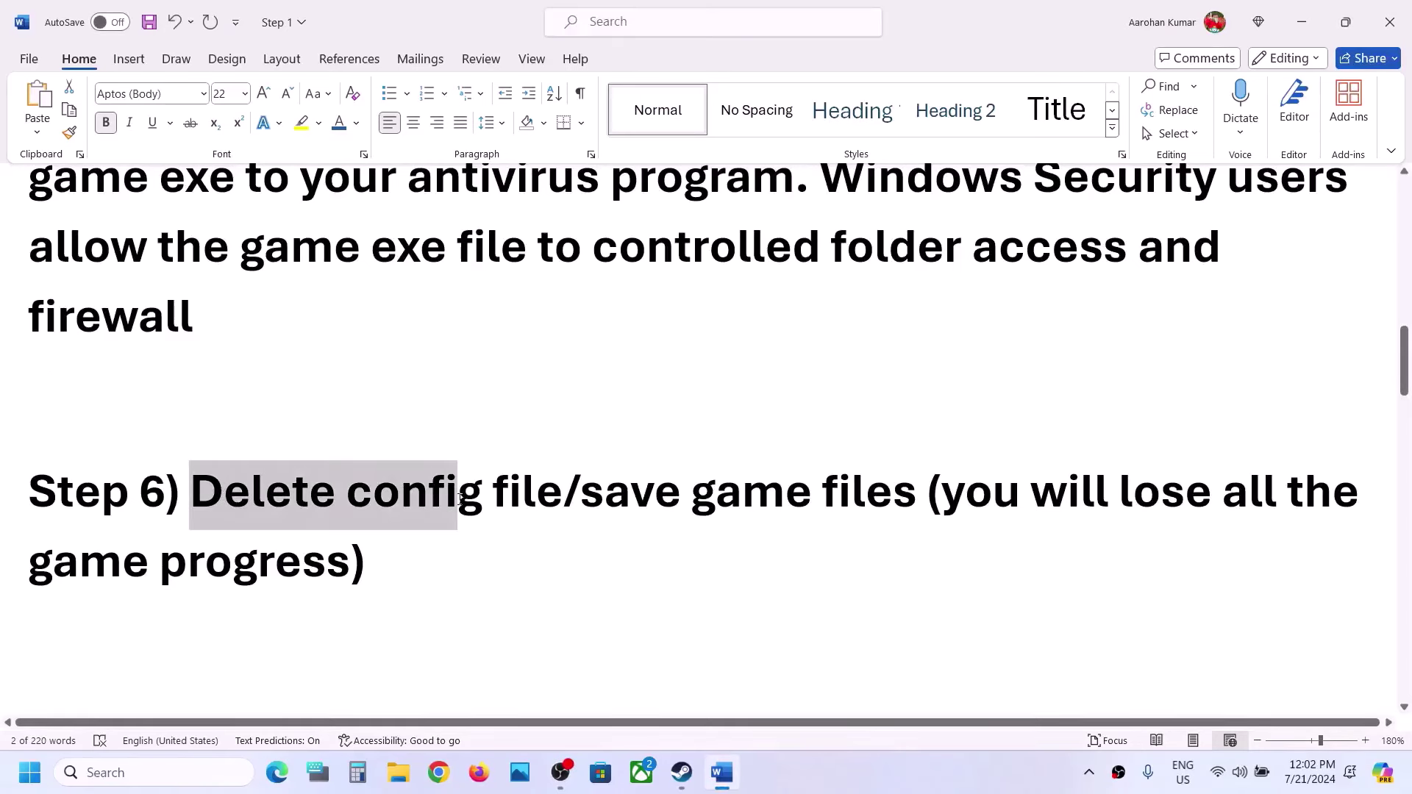
# - Switch to File Explorer and open the personal user folder inside Users on the C: drive
pyautogui.click(385, 786)
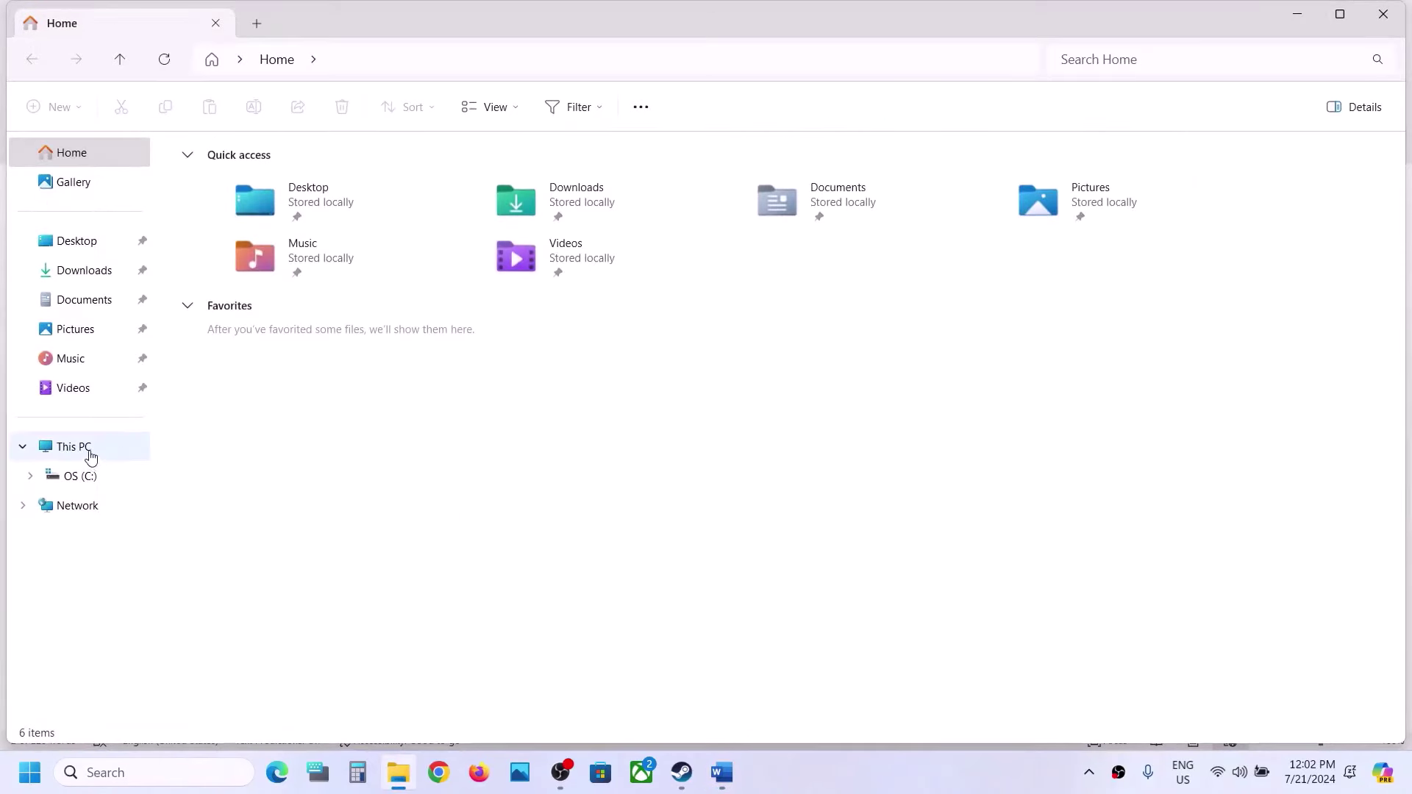
pyautogui.click(83, 450)
pyautogui.doubleClick(349, 180)
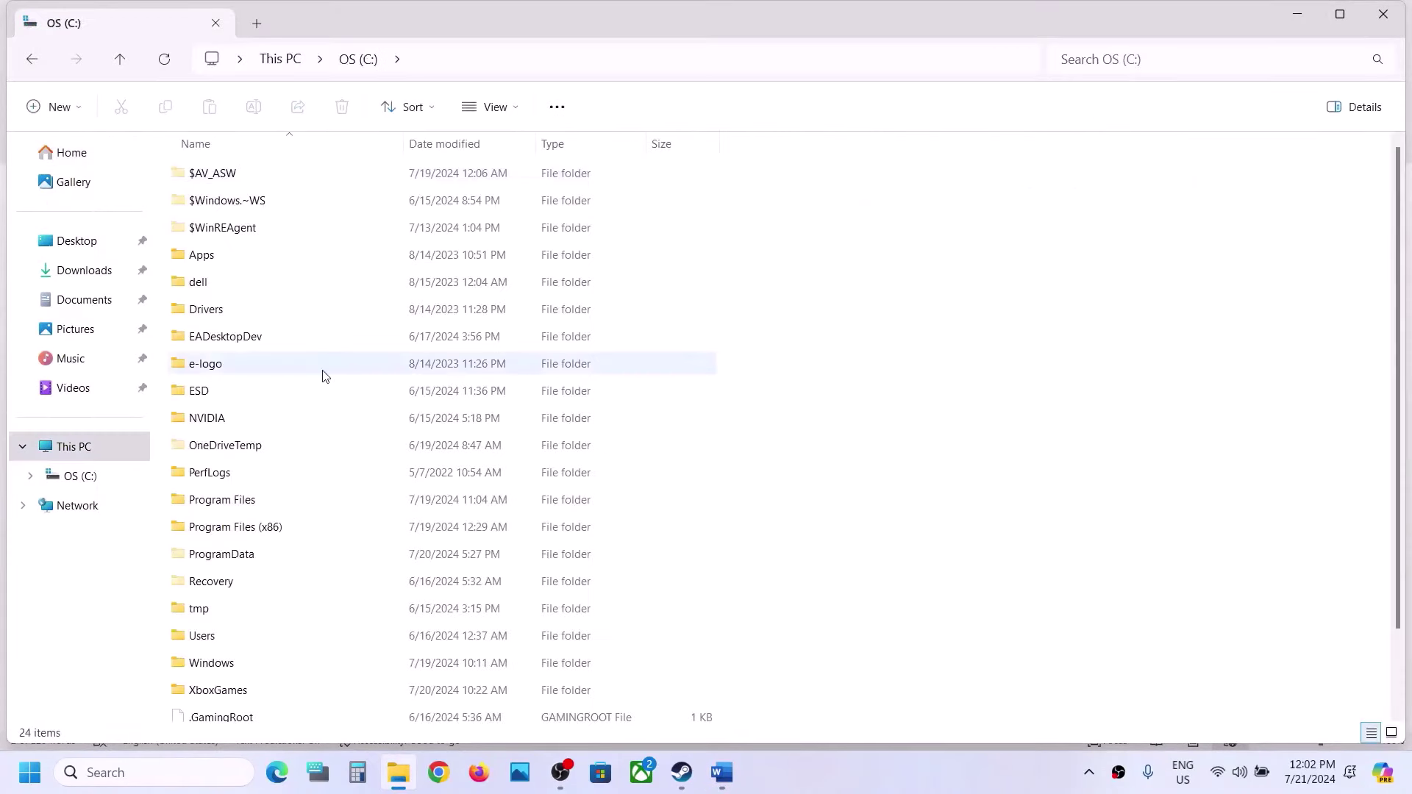
pyautogui.scroll(-1, 321, 370)
pyautogui.click(211, 547)
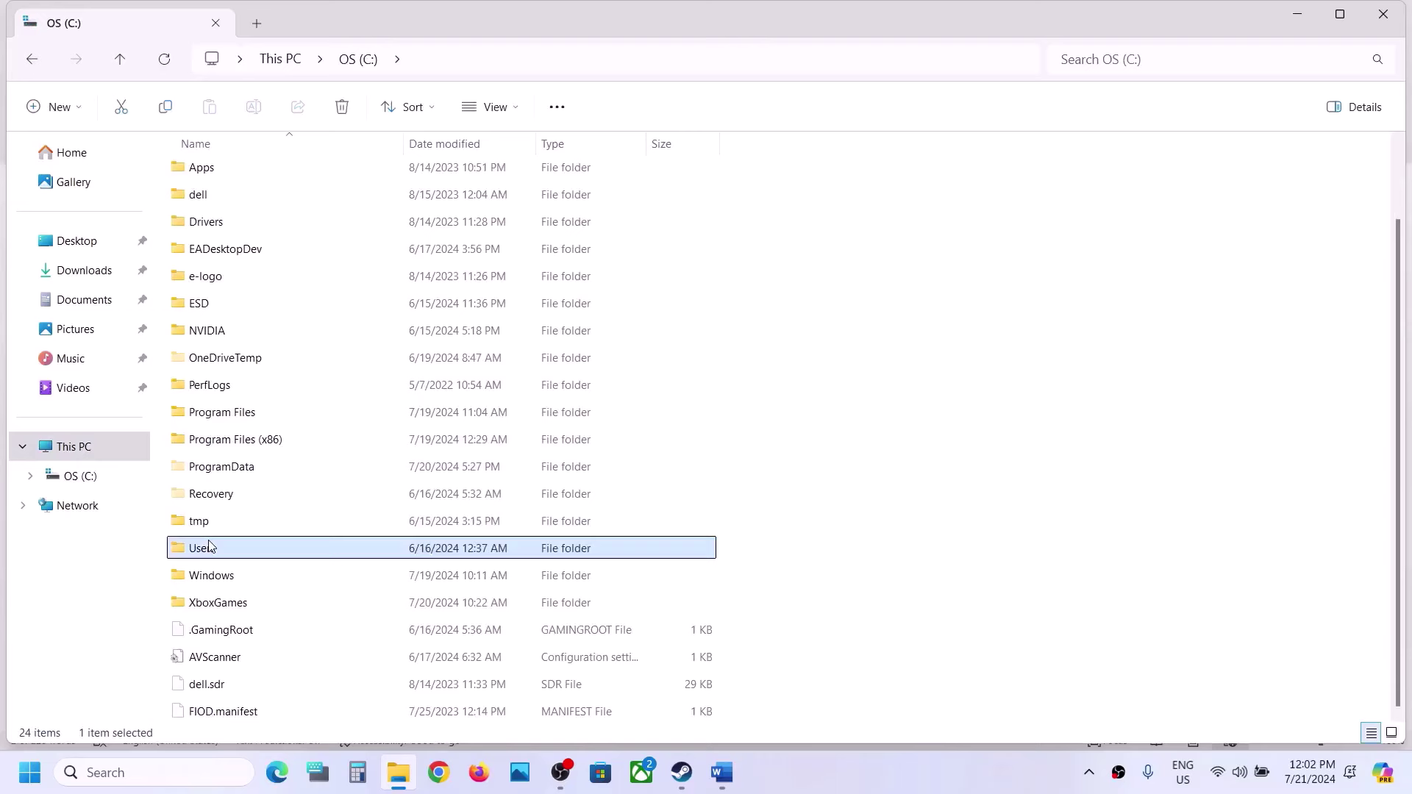
pyautogui.doubleClick(276, 548)
pyautogui.click(204, 175)
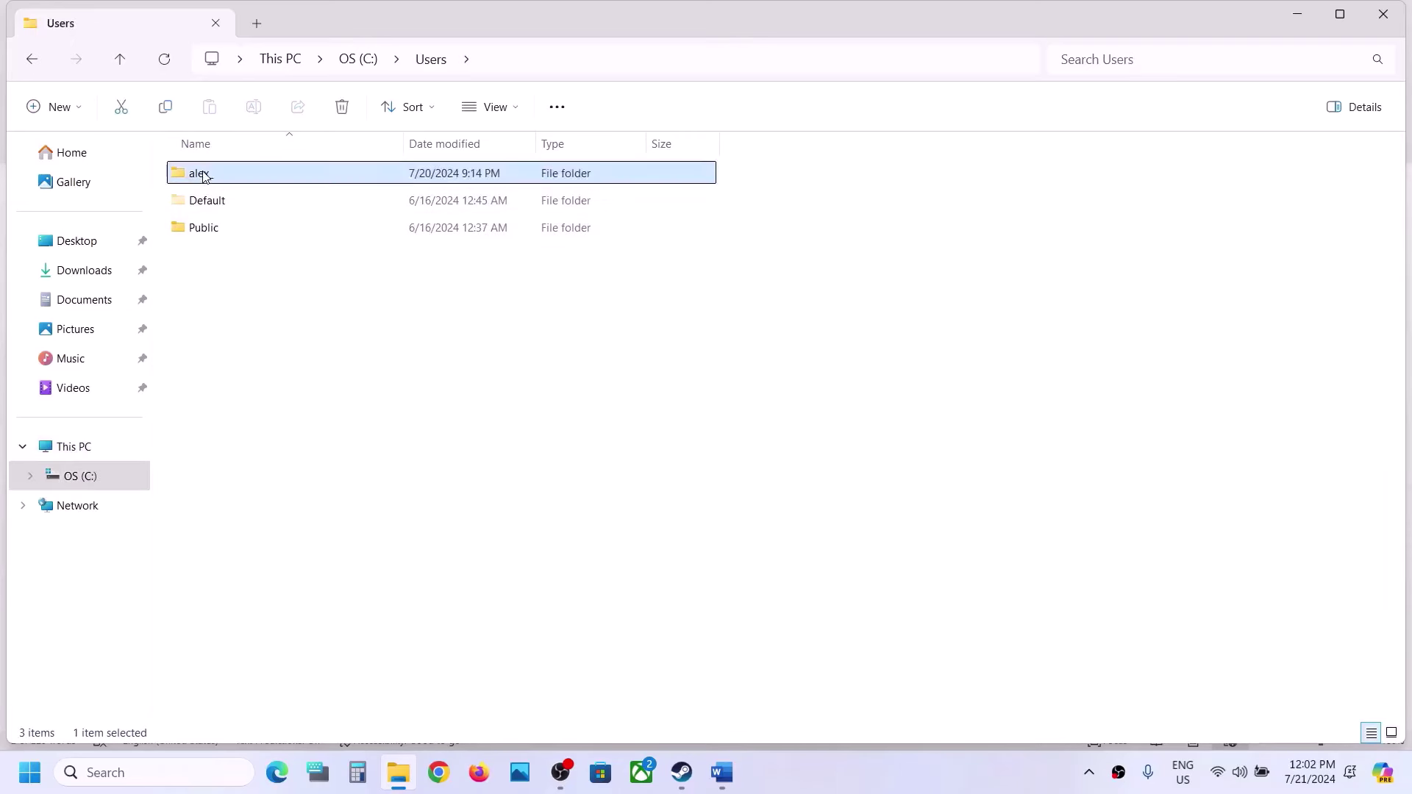
pyautogui.doubleClick(204, 175)
# - Check the Hidden items display option and open the AppData\Local folder
pyautogui.click(229, 281)
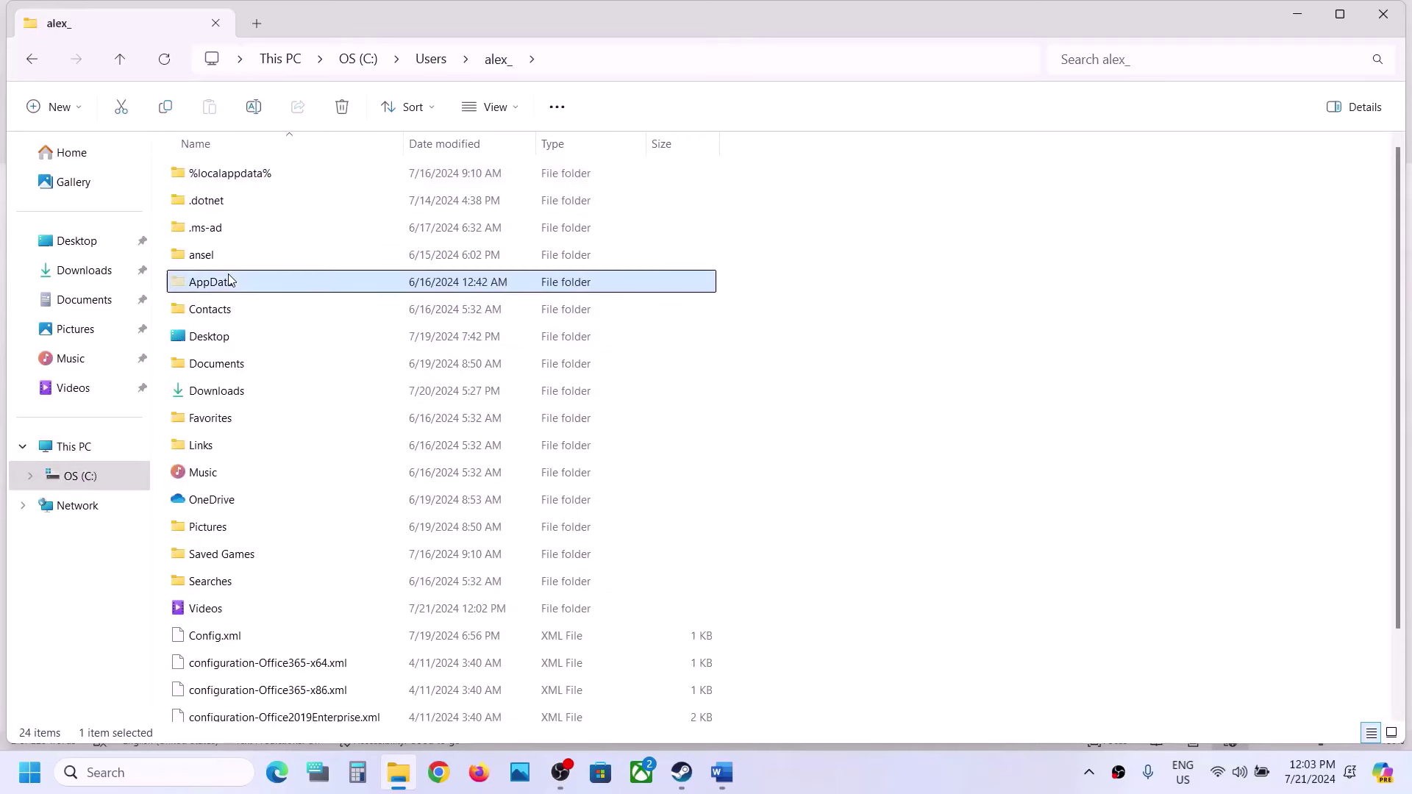
pyautogui.click(513, 110)
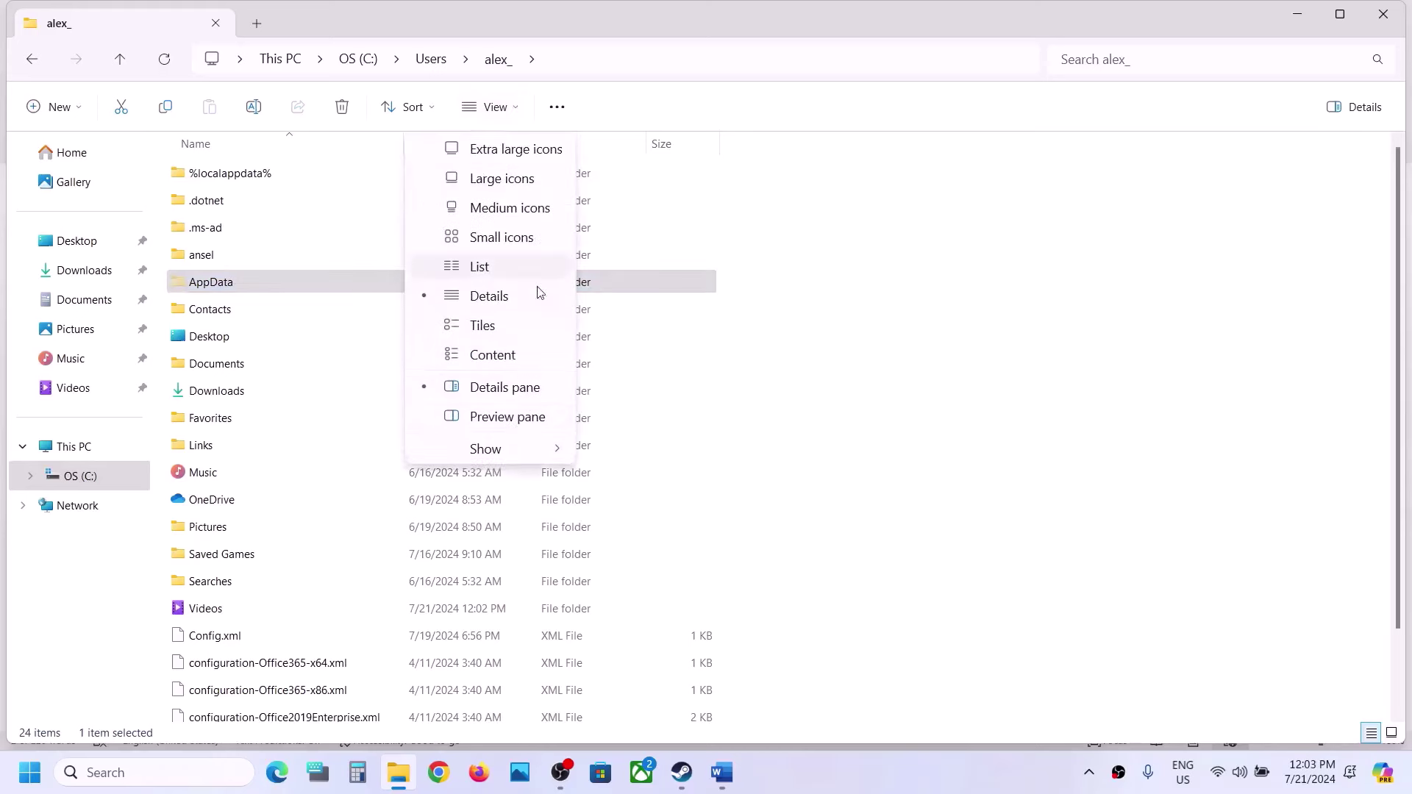
pyautogui.moveTo(496, 450)
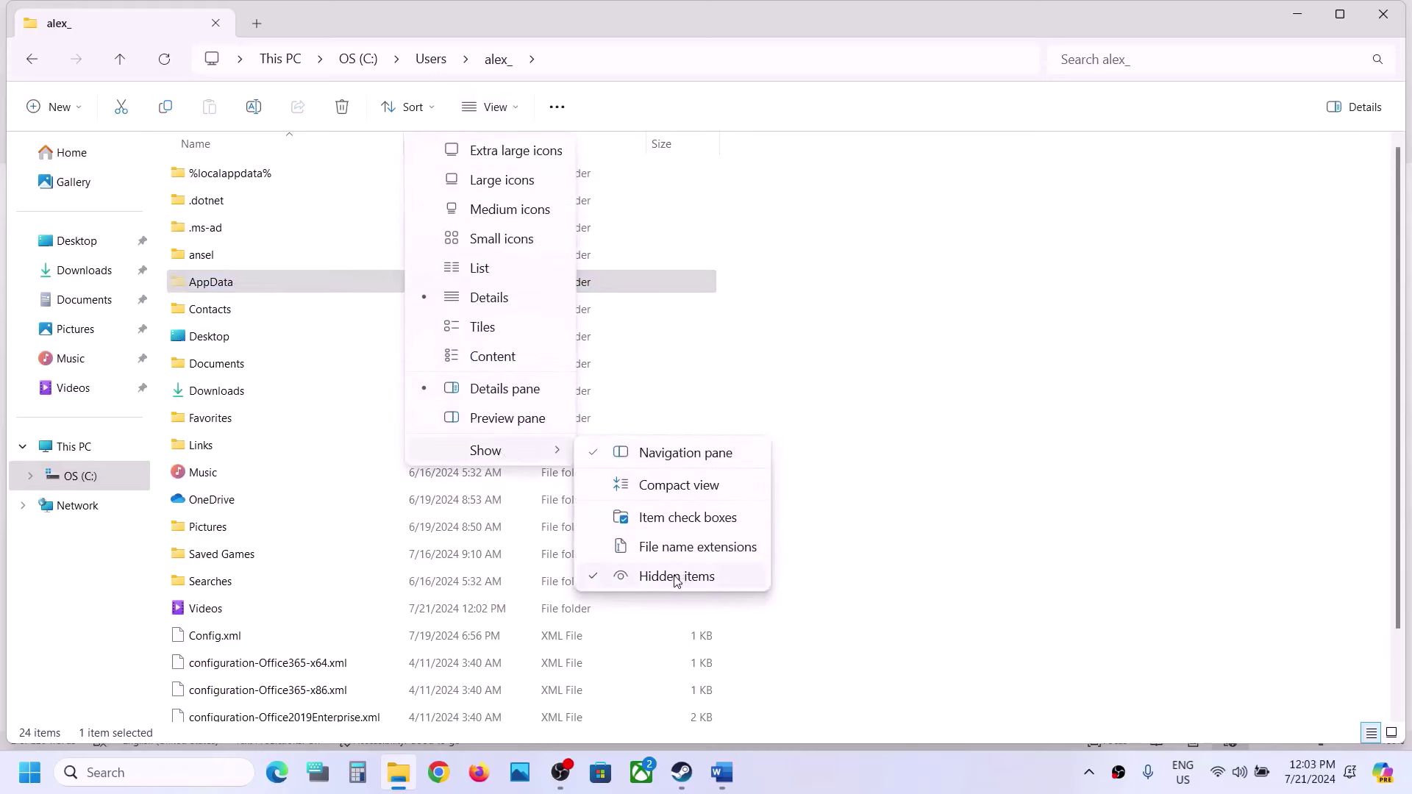
pyautogui.click(263, 284)
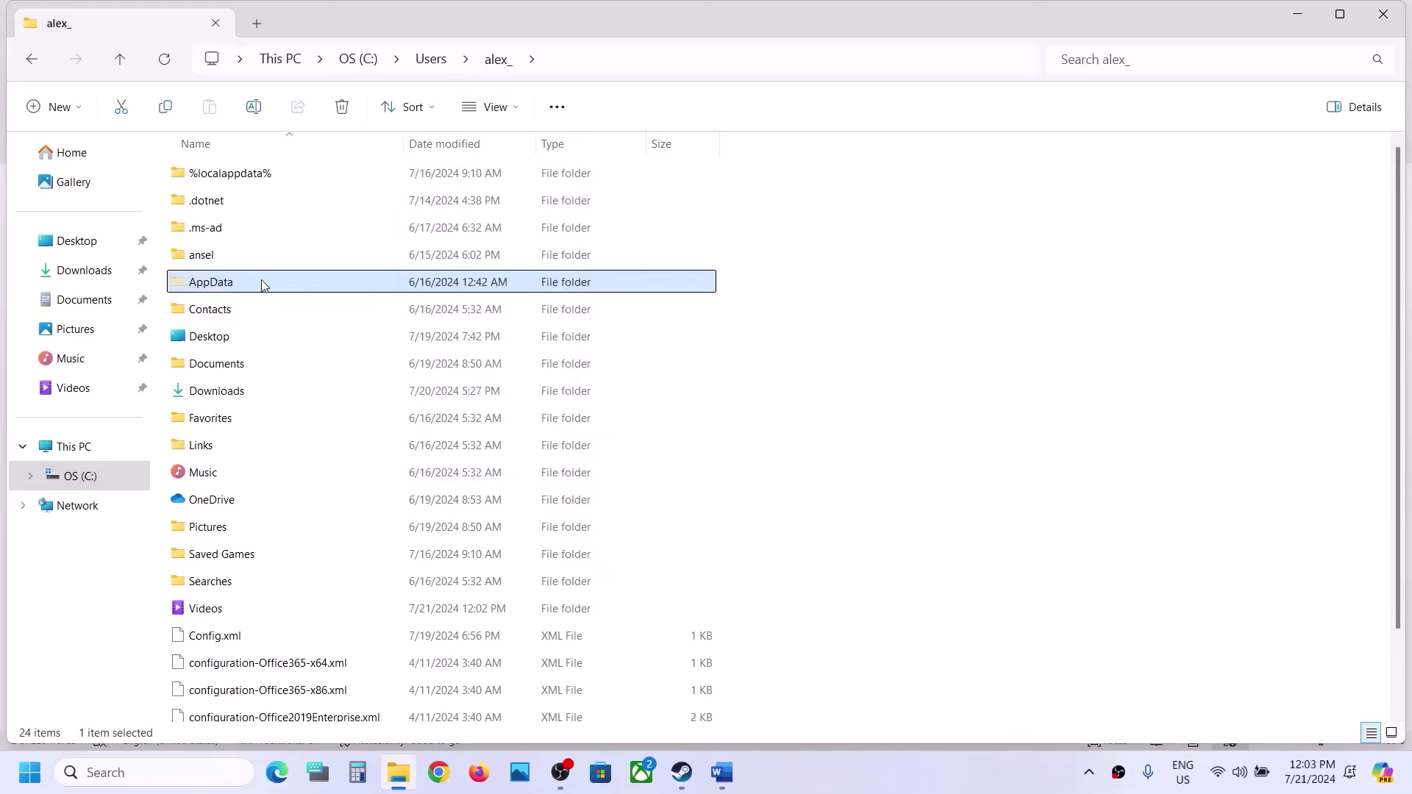
pyautogui.doubleClick(262, 284)
pyautogui.click(247, 174)
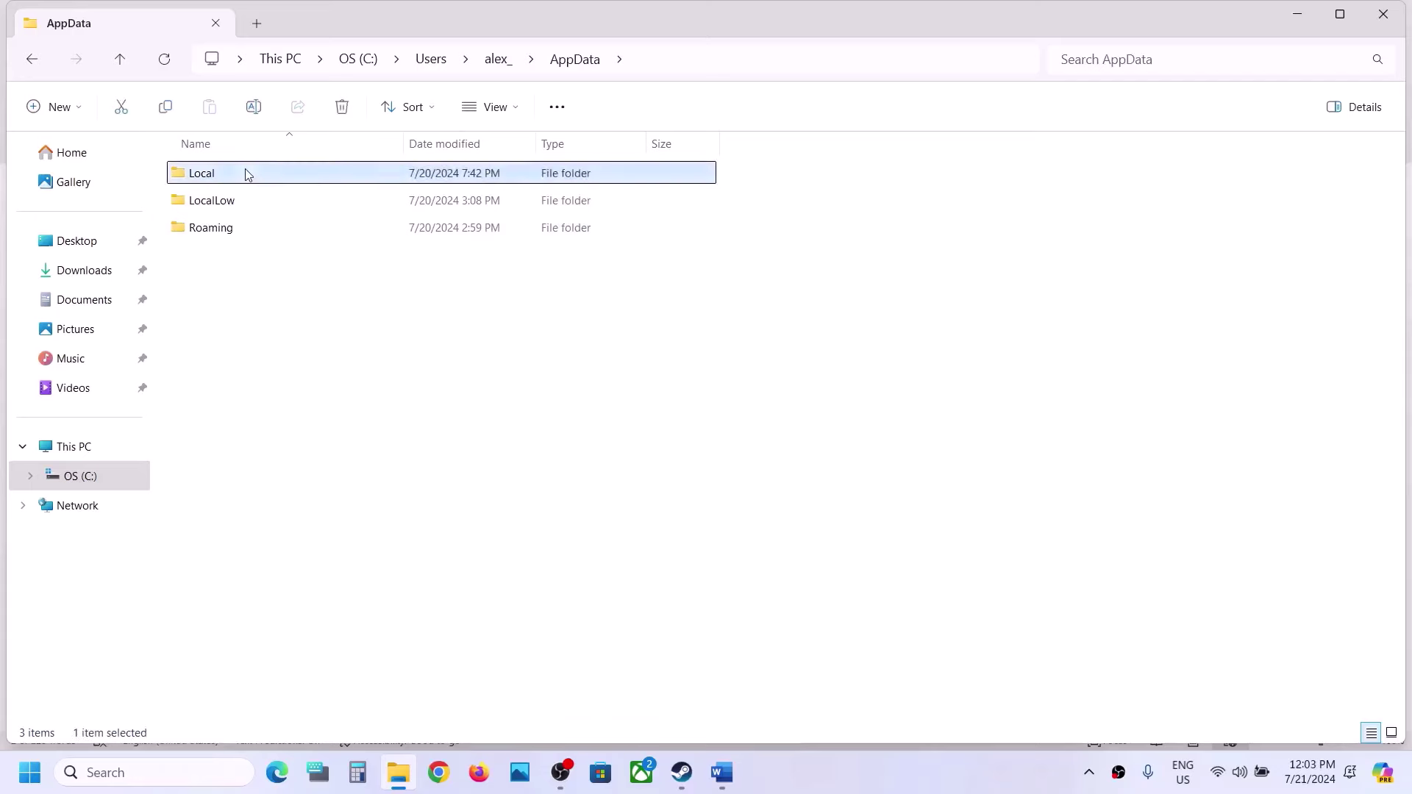
pyautogui.doubleClick(247, 174)
# - Open ChainedTogether\Saved and look at the delete option for the Config folder without deleting it
pyautogui.click(245, 365)
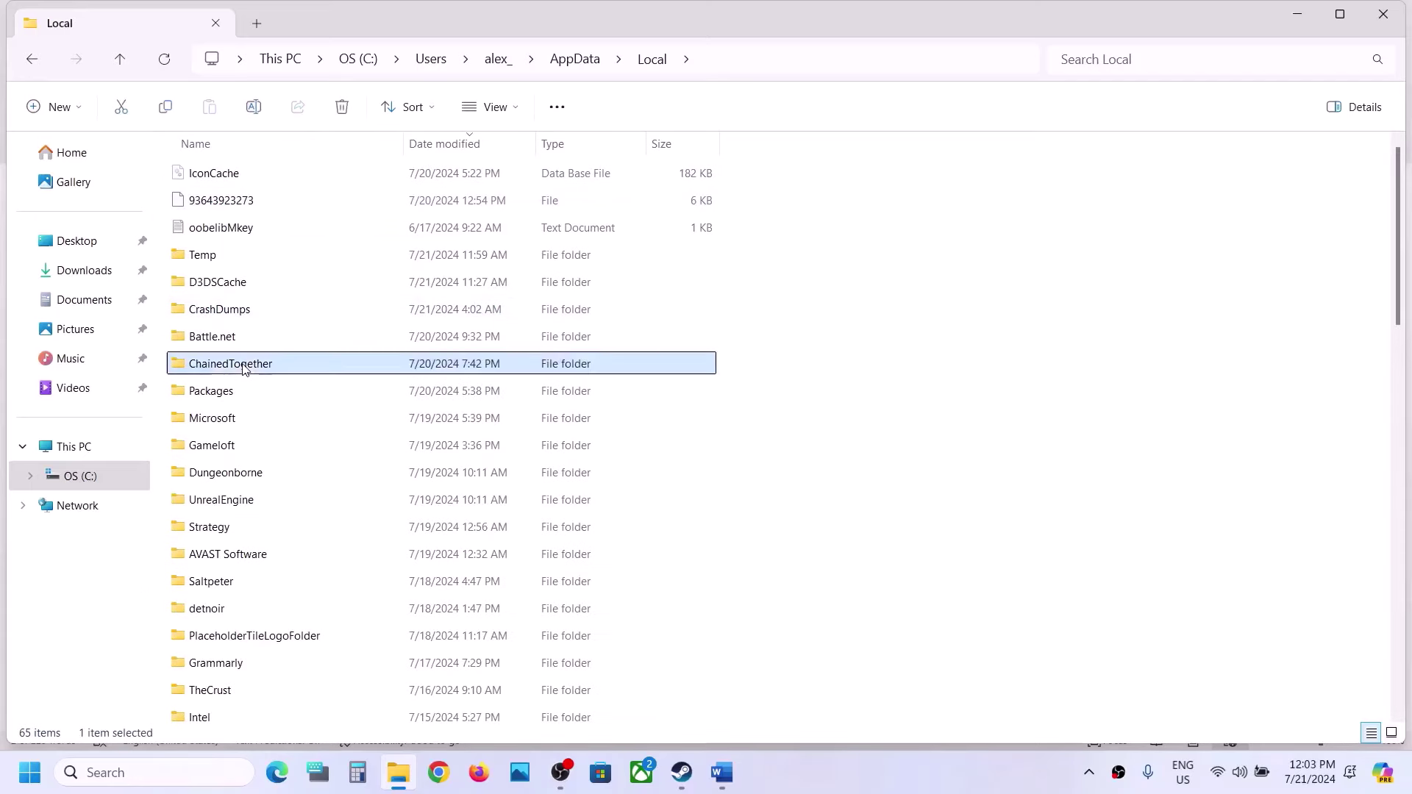
pyautogui.doubleClick(299, 372)
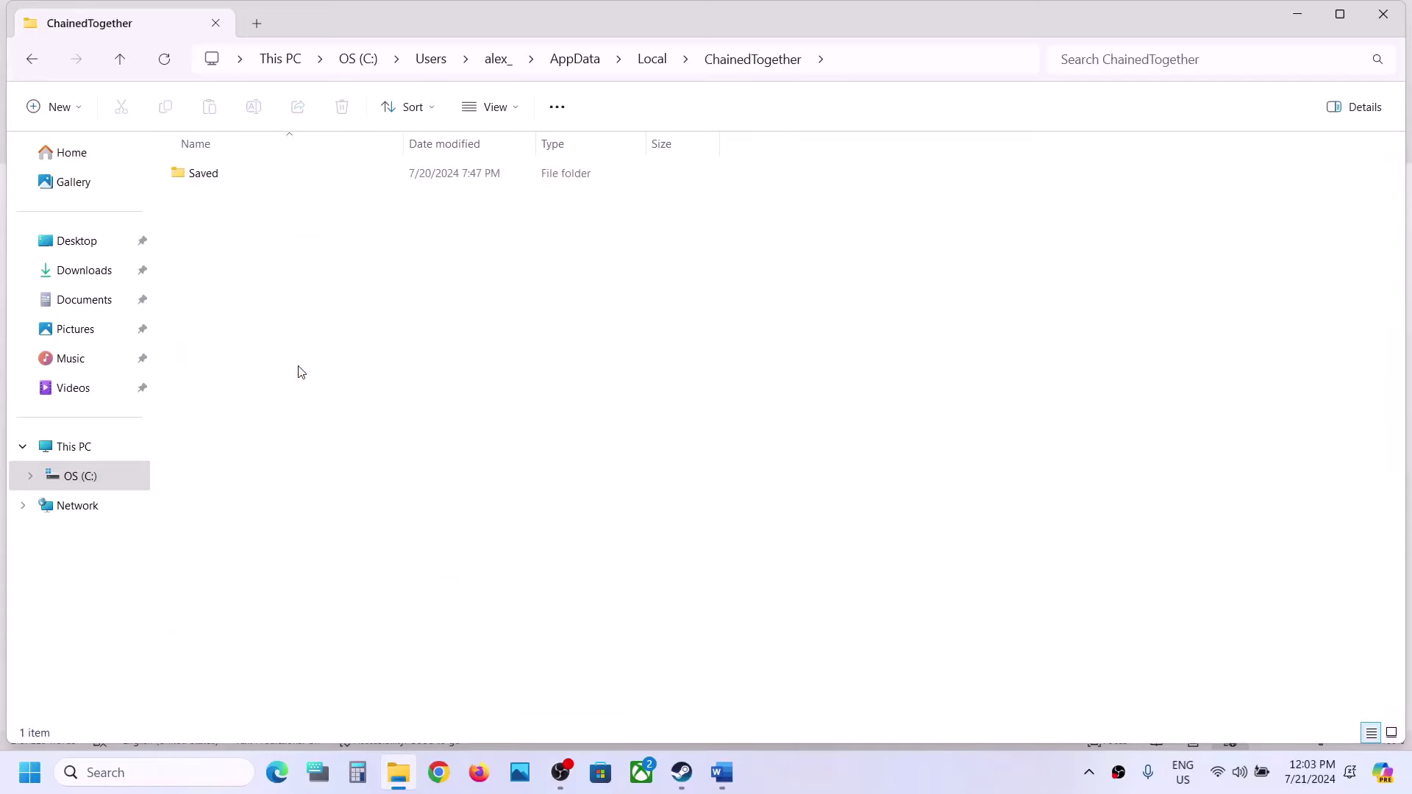
pyautogui.doubleClick(234, 172)
pyautogui.click(223, 174)
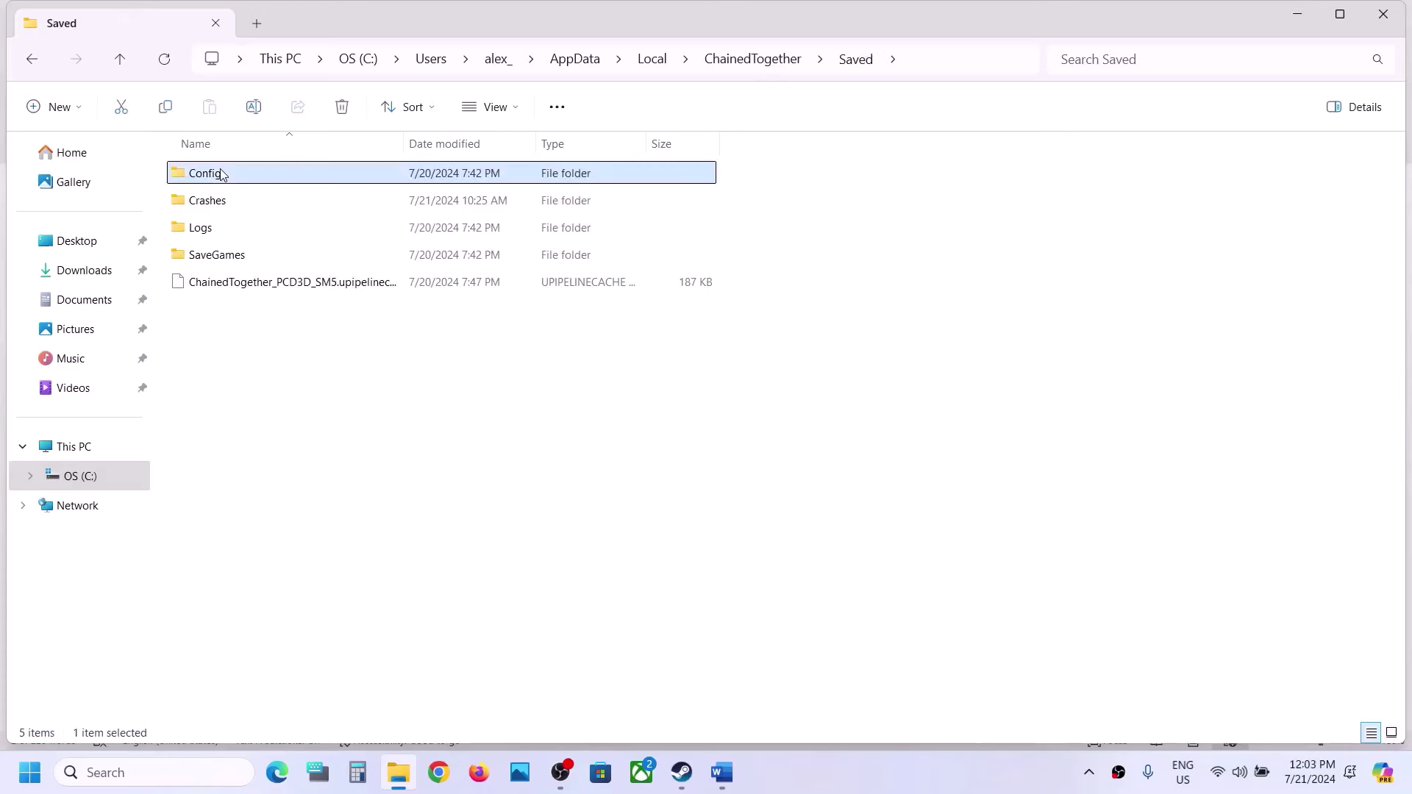
pyautogui.rightClick(256, 179)
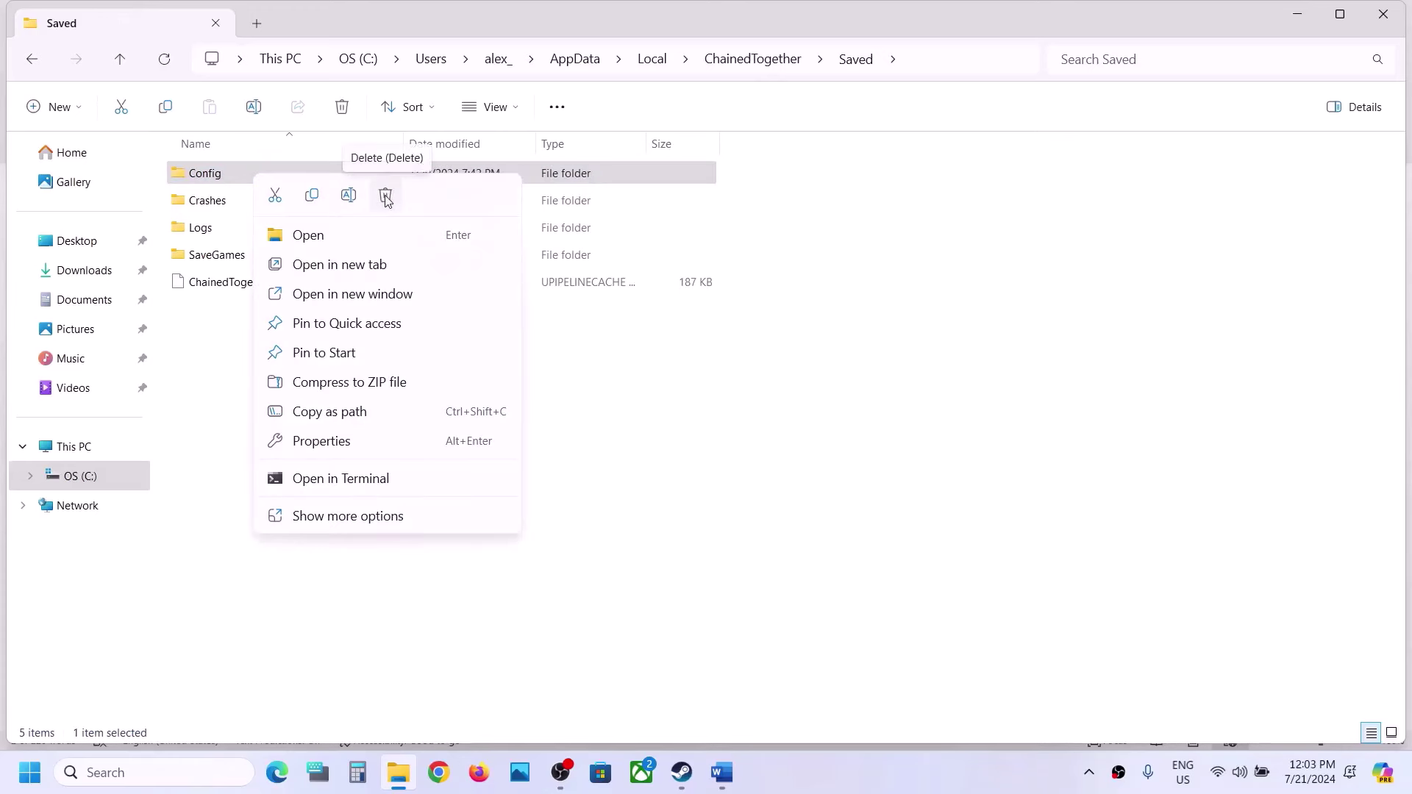
pyautogui.click(670, 706)
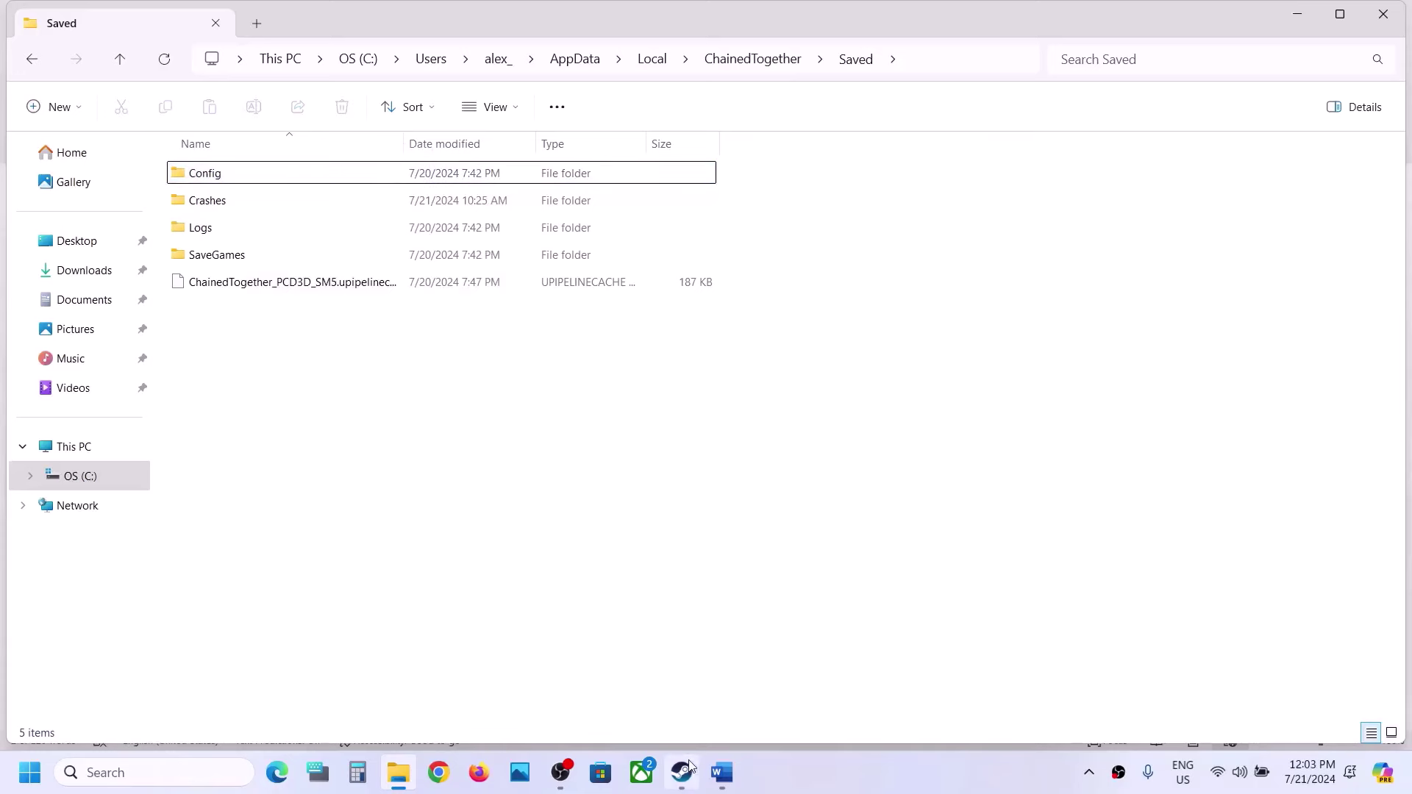
# - Switch to the Word document, highlight Step 6's save game files and lost-progress warning, and minimize the document
pyautogui.moveTo(684, 770)
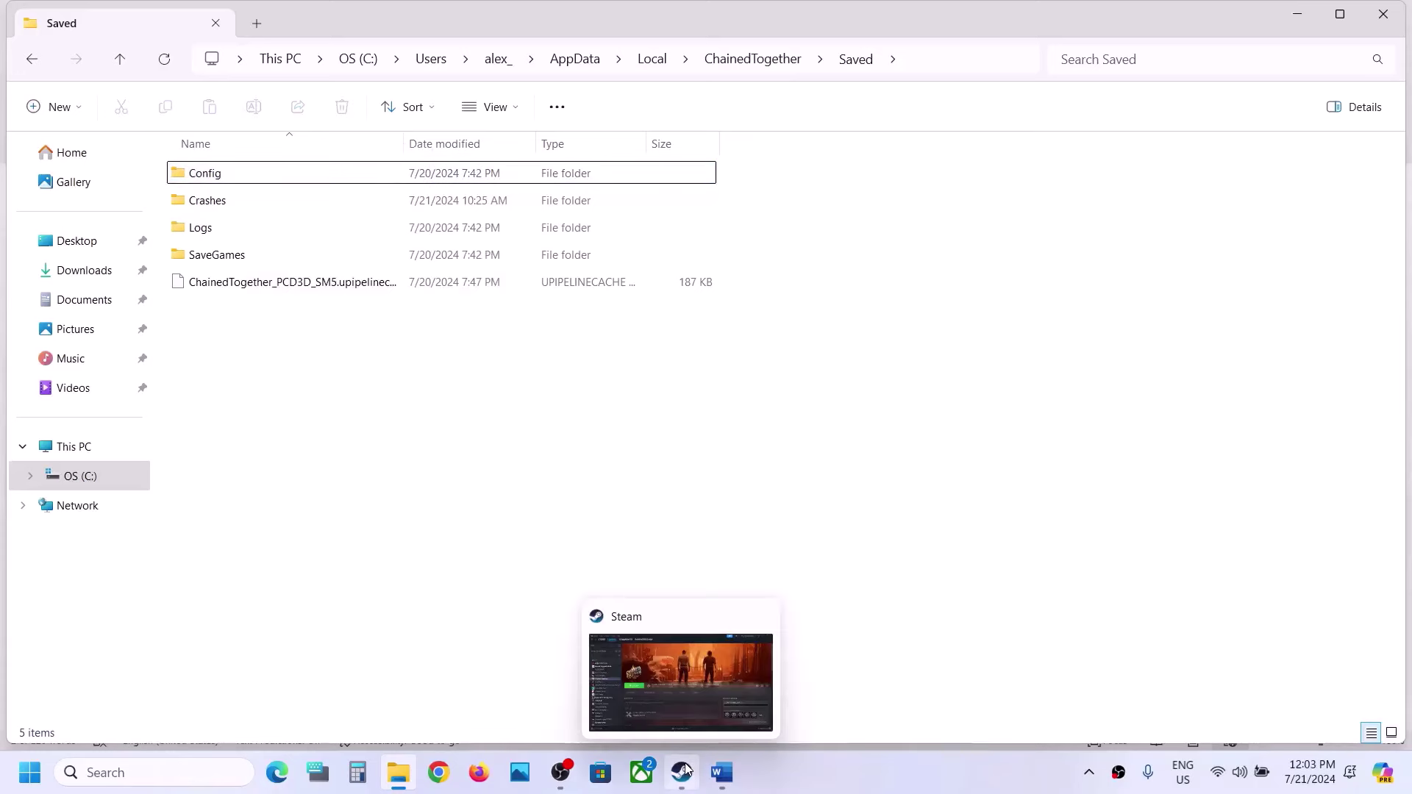
pyautogui.click(725, 774)
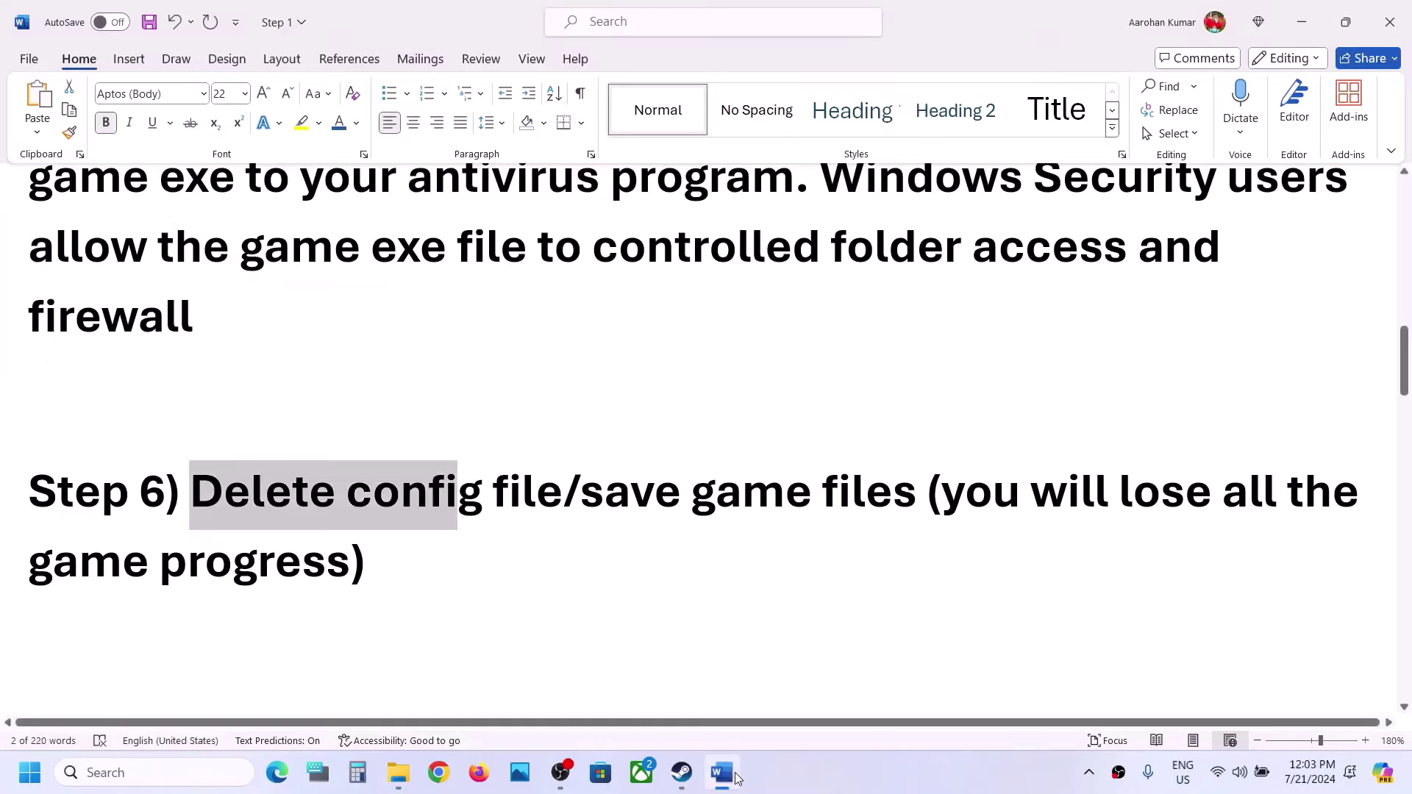
pyautogui.moveTo(580, 510); pyautogui.dragTo(870, 508)
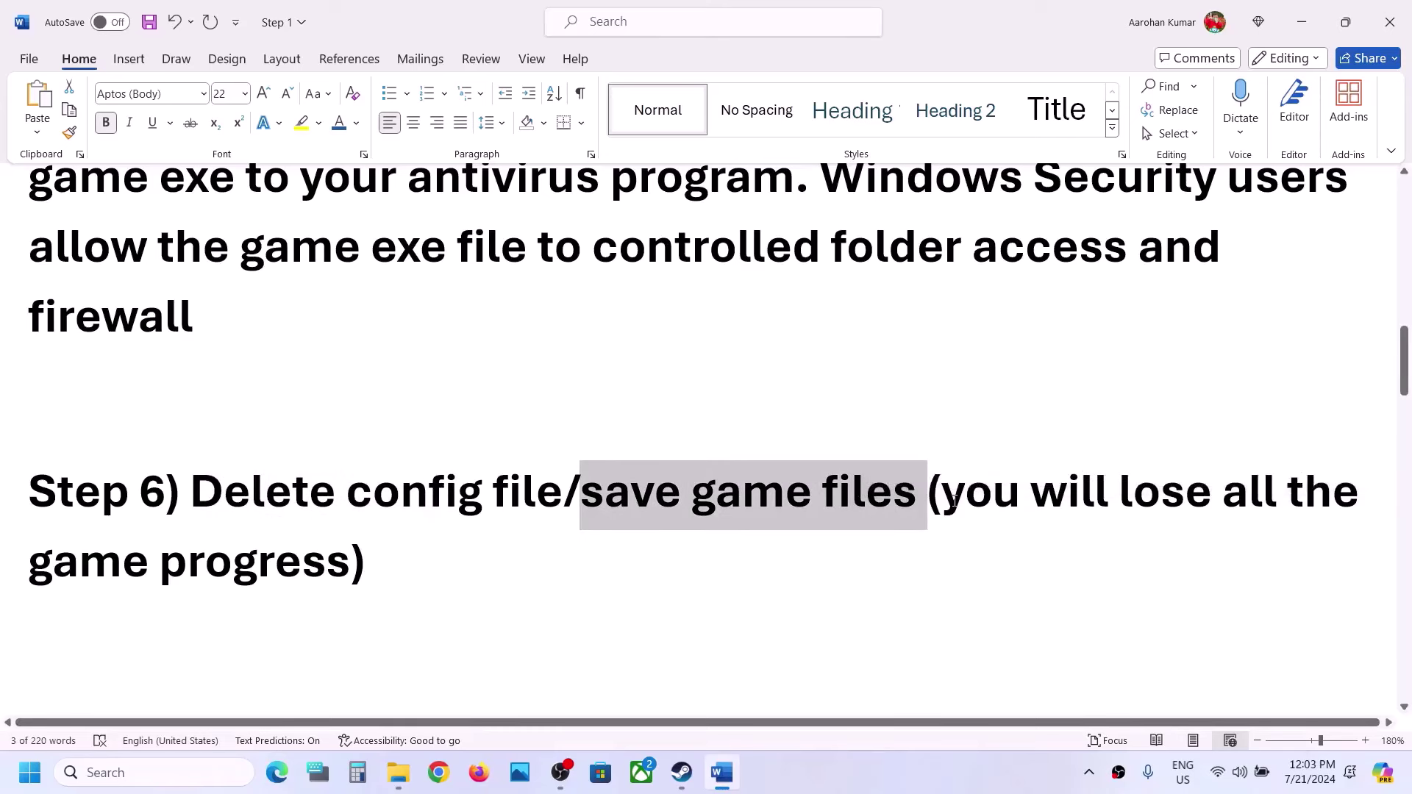
pyautogui.moveTo(964, 501); pyautogui.dragTo(447, 554)
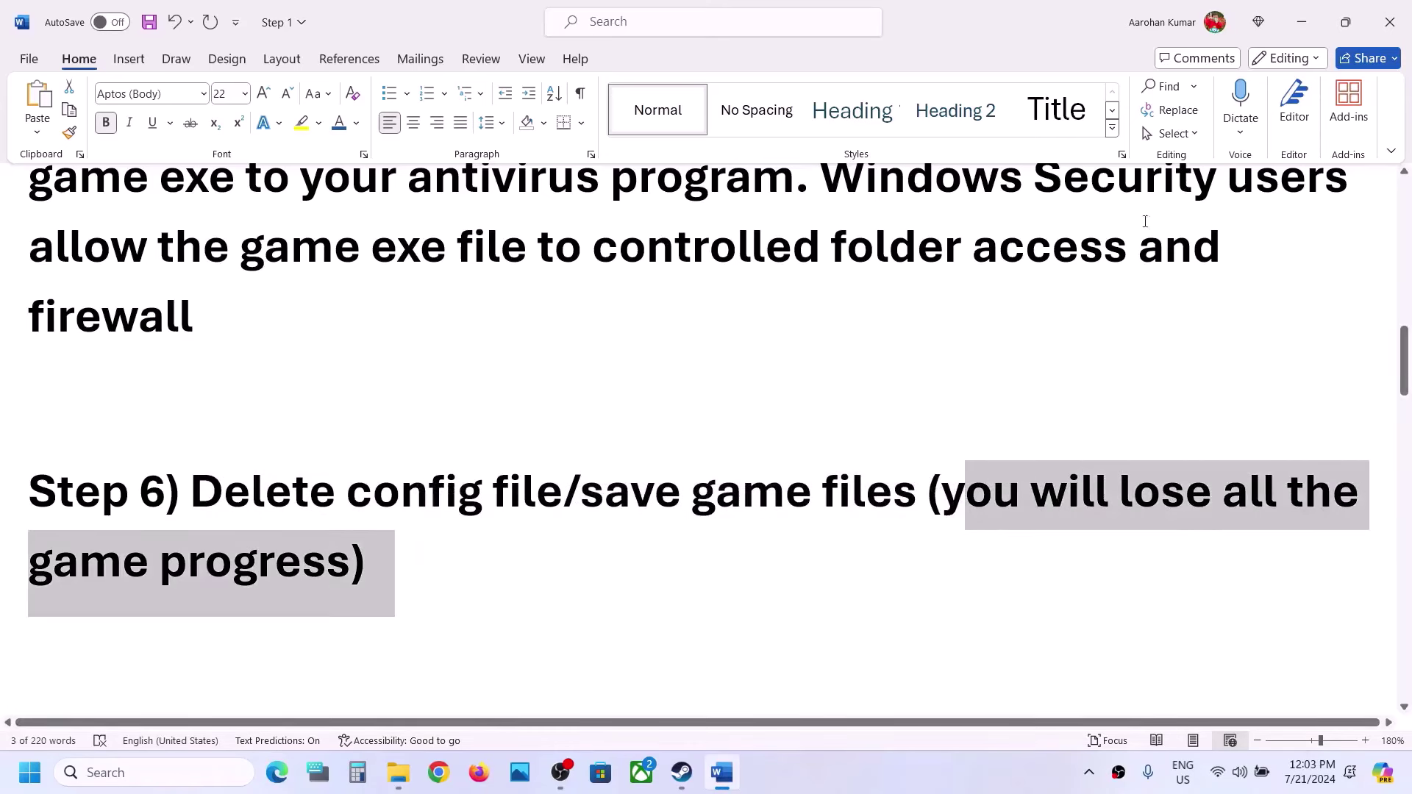
pyautogui.click(1301, 23)
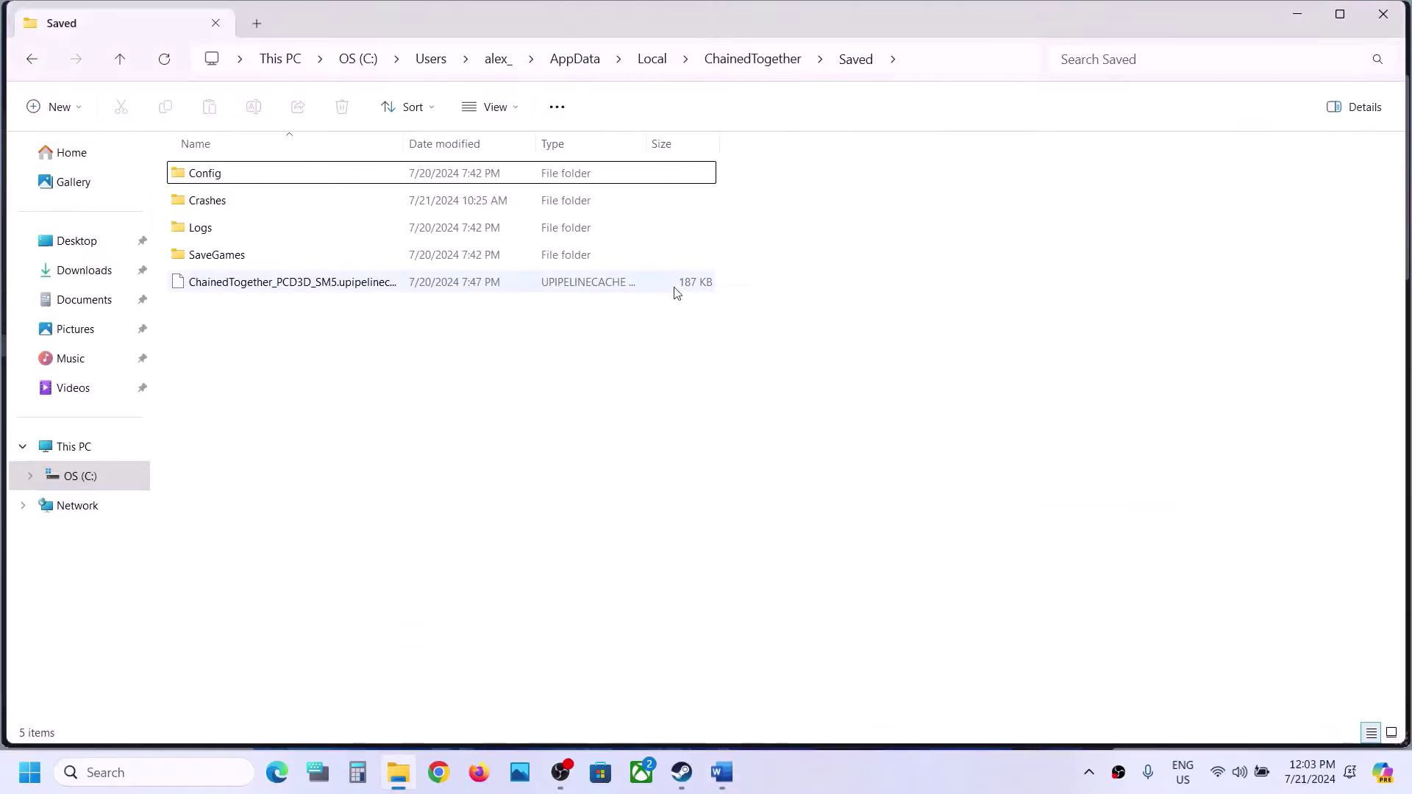
# - Return to AppData\Local, show its full path and view the actions available for the ChainedTogether folder without applying any
pyautogui.click(120, 61)
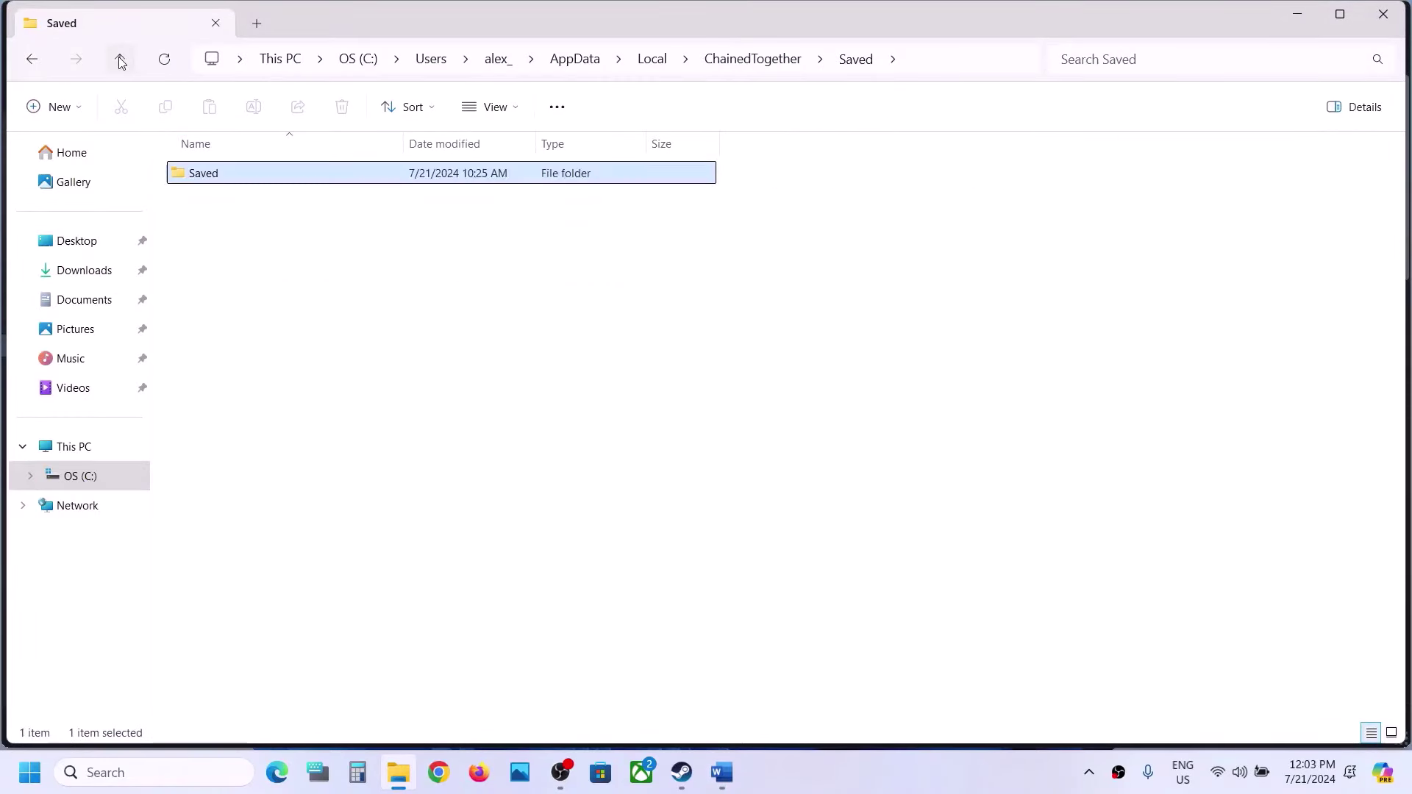
pyautogui.click(120, 60)
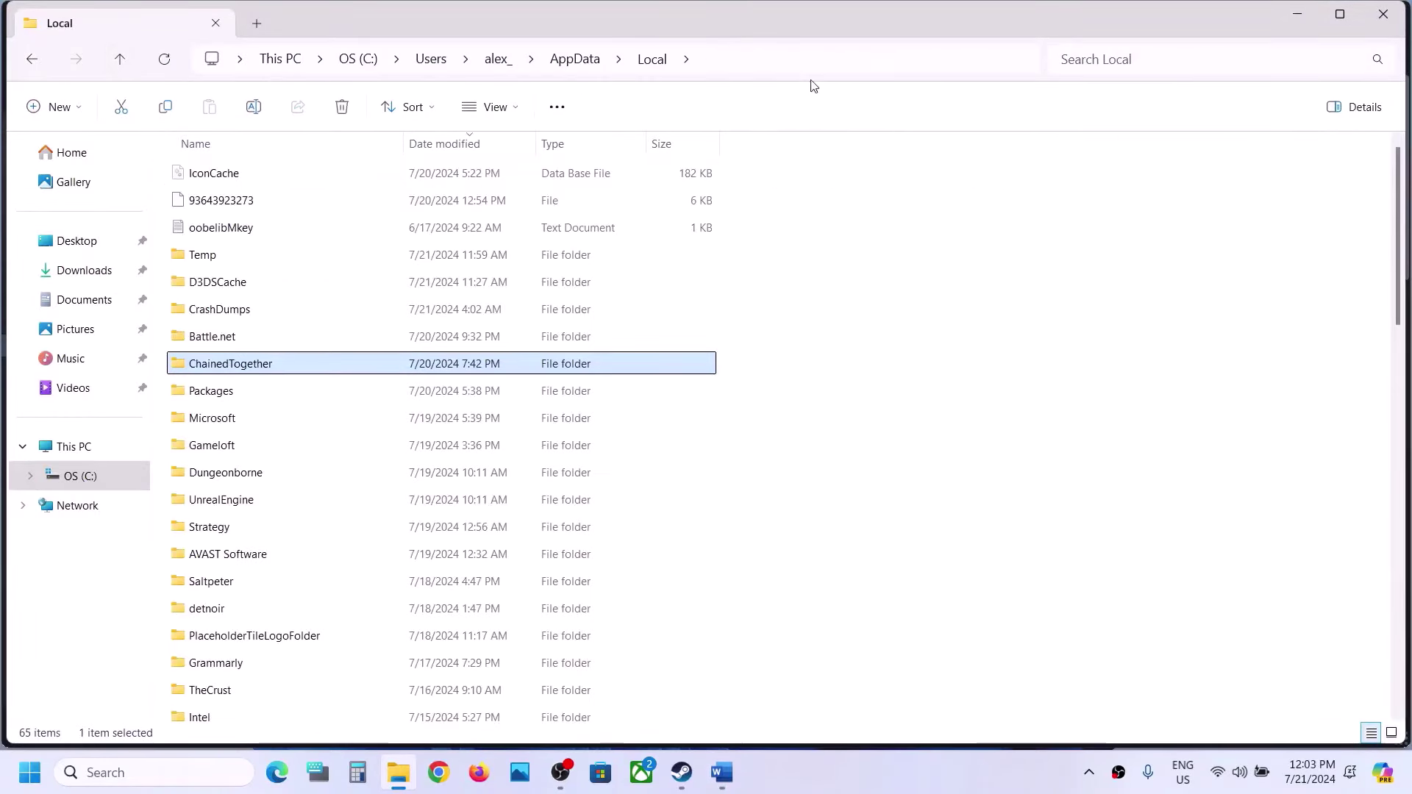
pyautogui.click(720, 59)
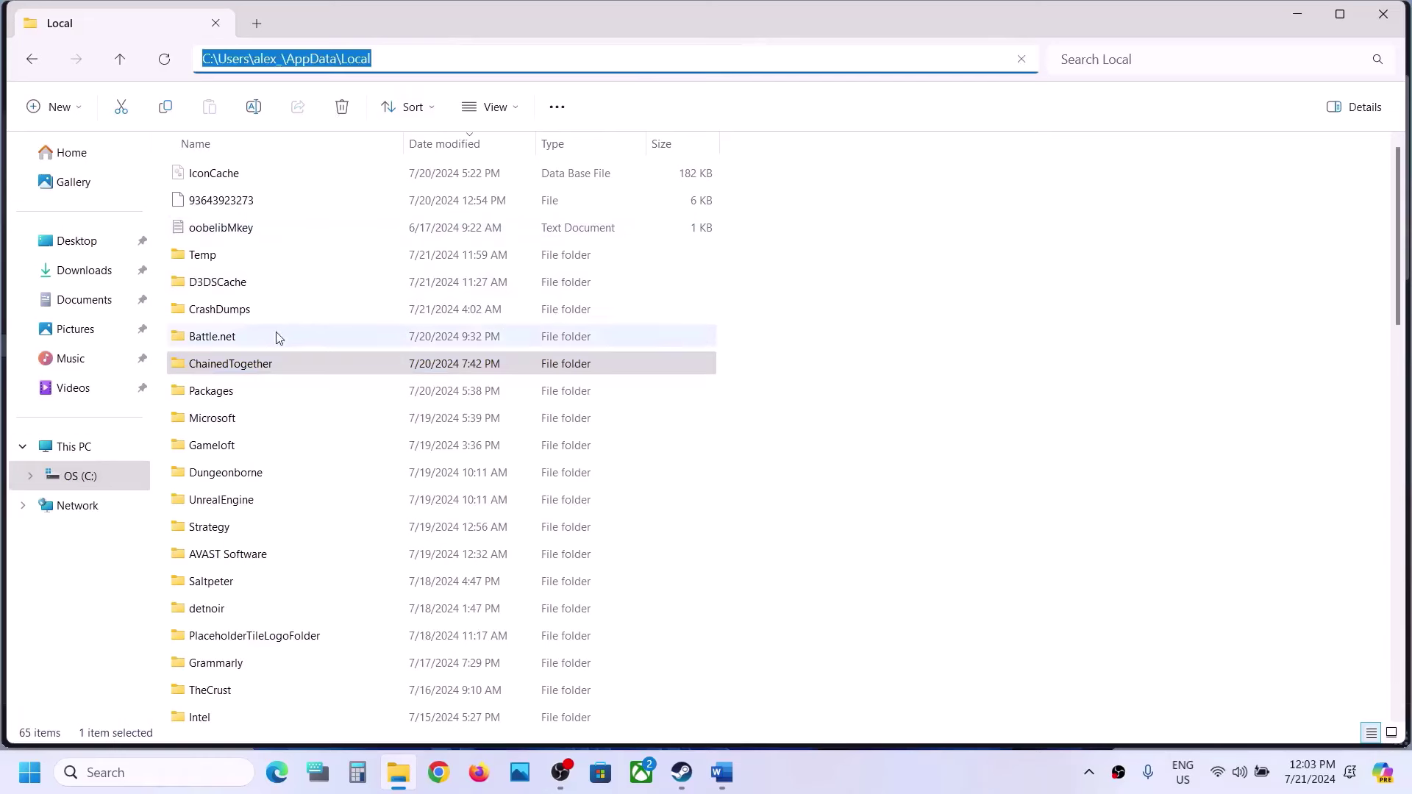
pyautogui.rightClick(304, 371)
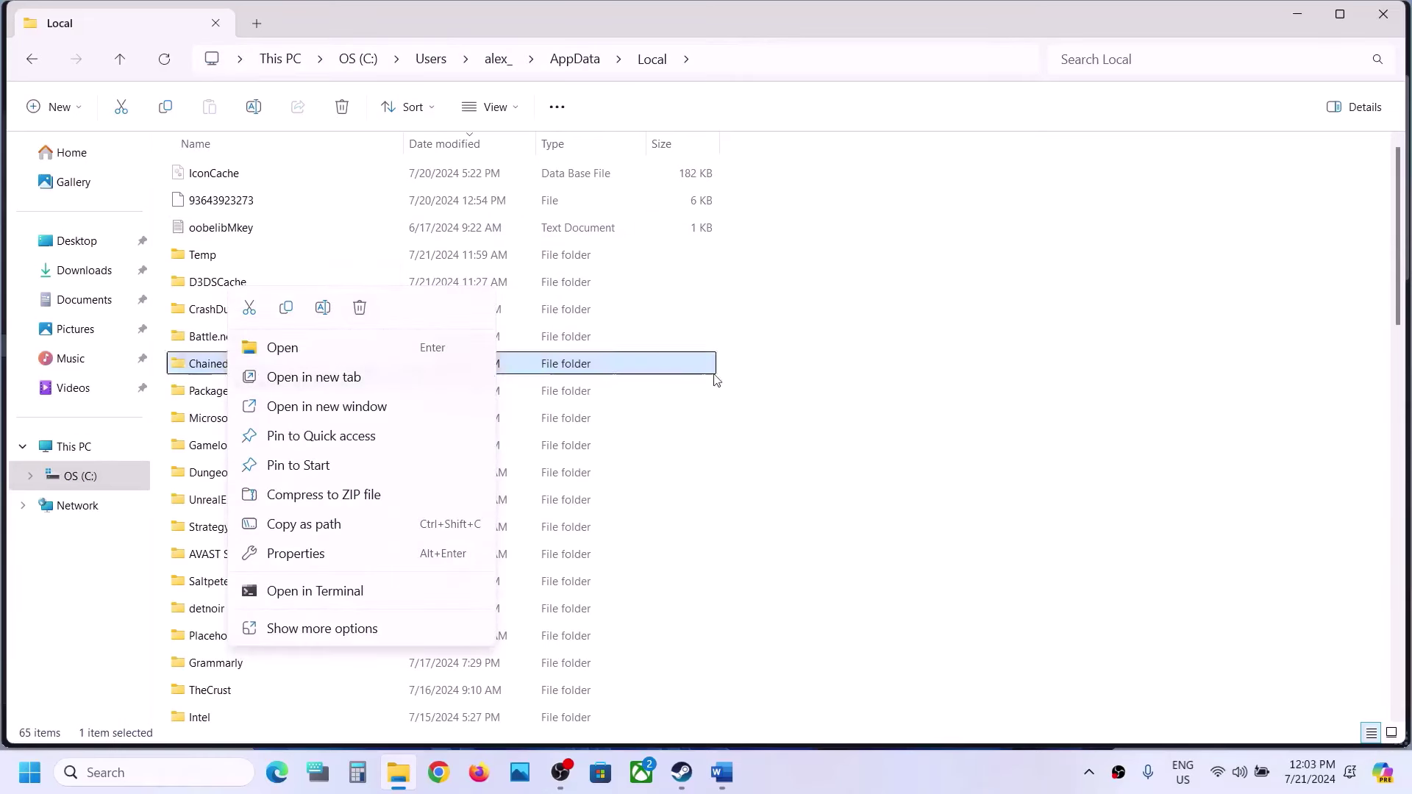
pyautogui.click(737, 441)
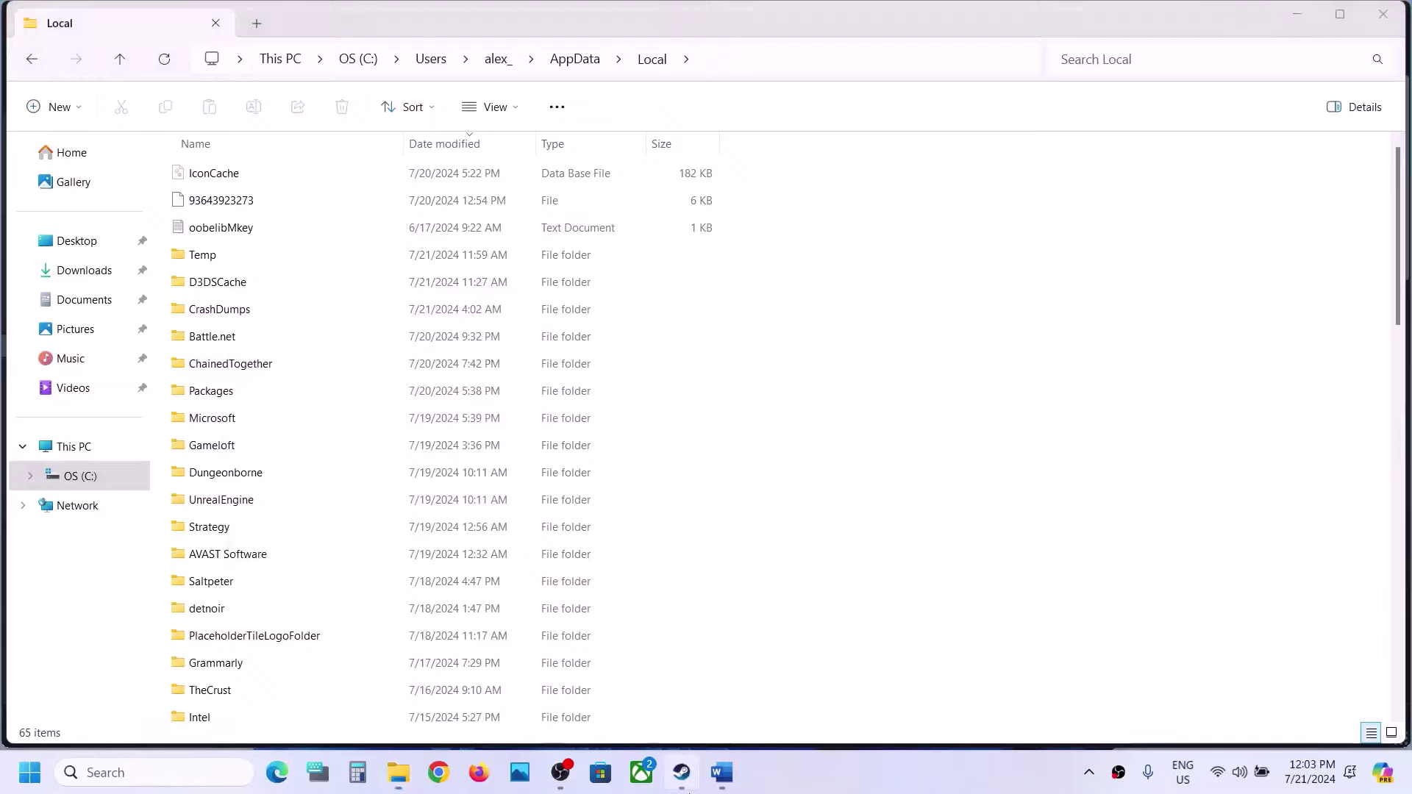
# - Switch to the Word document and highlight Step 7's clean graphics driver installation heading and the NVIDIA and AMD links
pyautogui.click(681, 772)
pyautogui.click(736, 776)
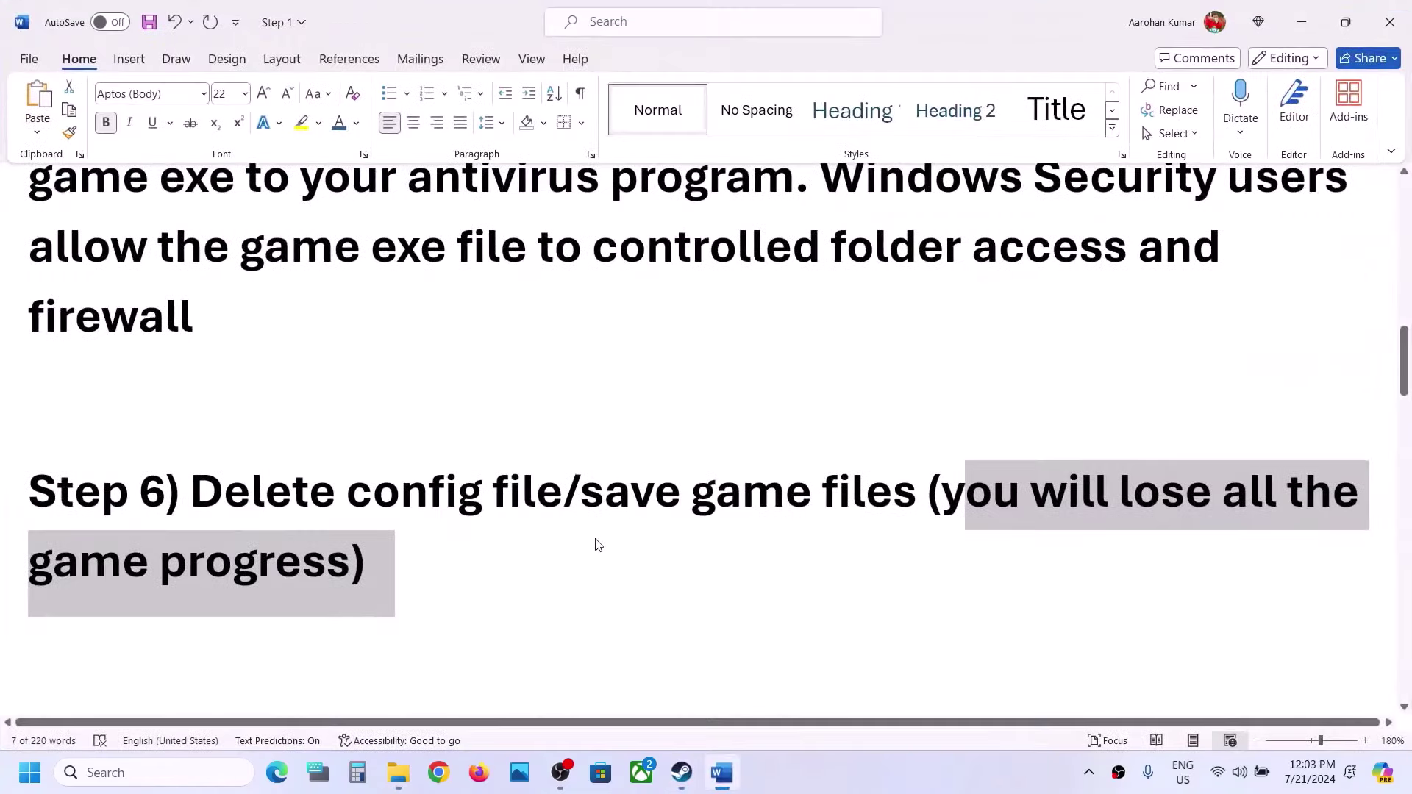
pyautogui.scroll(-5, 595, 541)
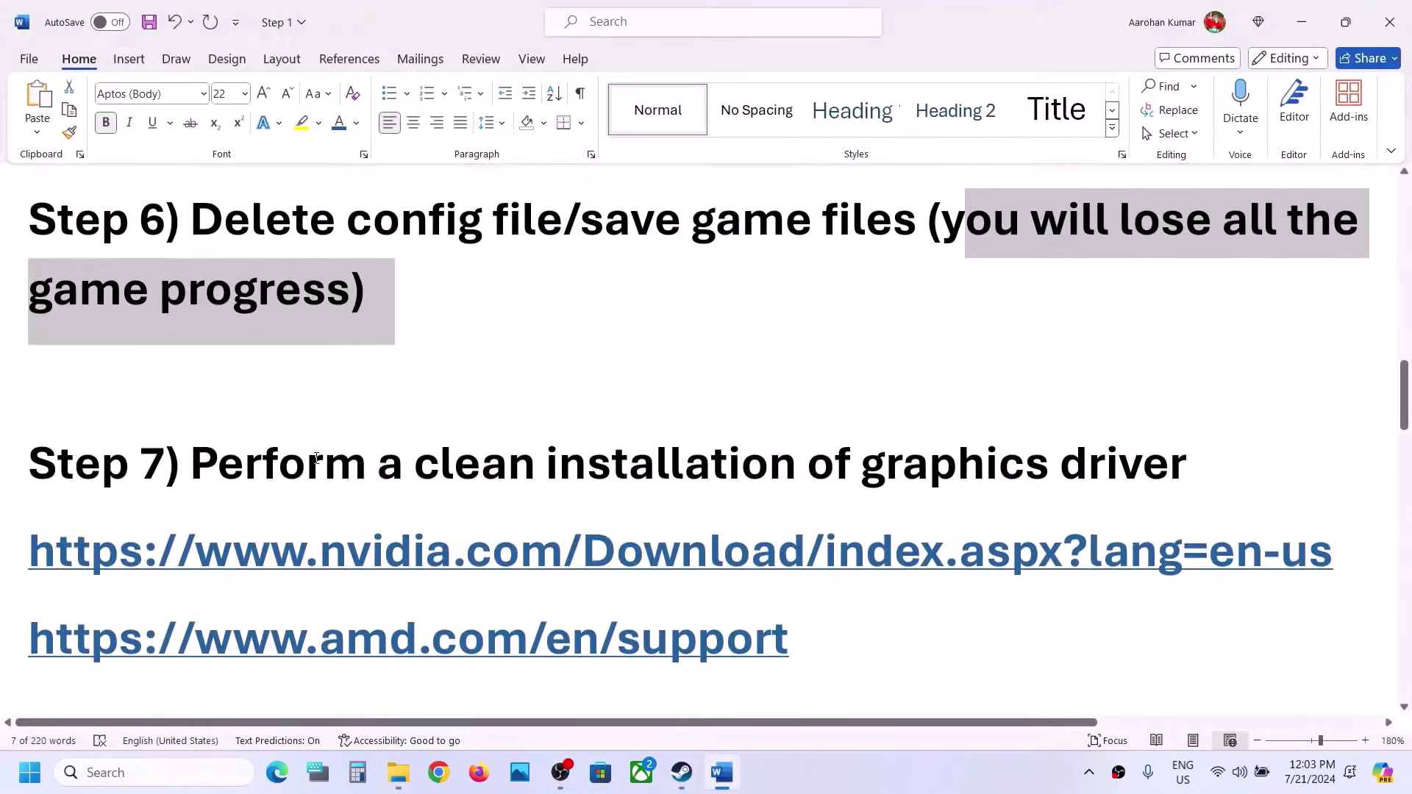
pyautogui.moveTo(316, 458); pyautogui.dragTo(1184, 464)
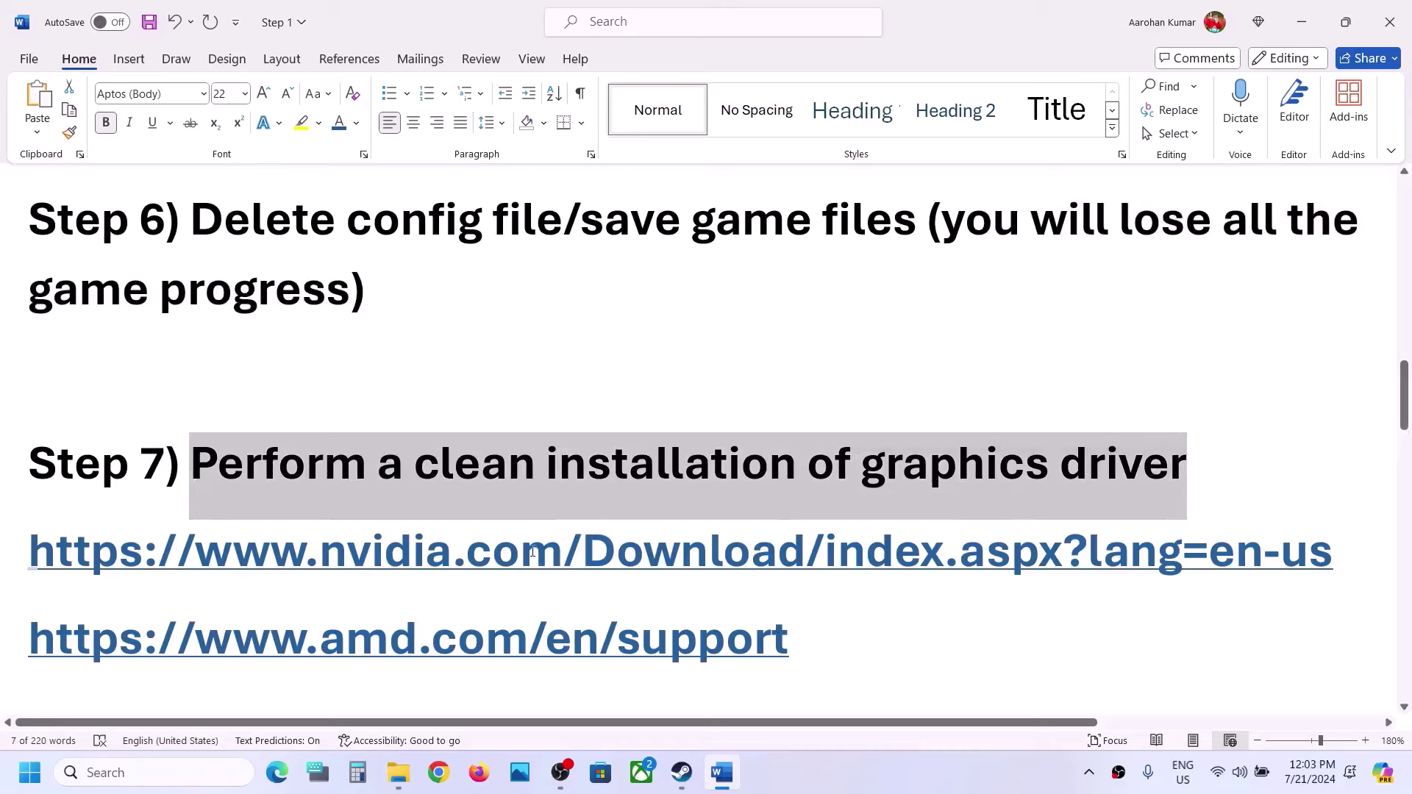
pyautogui.moveTo(533, 552); pyautogui.dragTo(1038, 553)
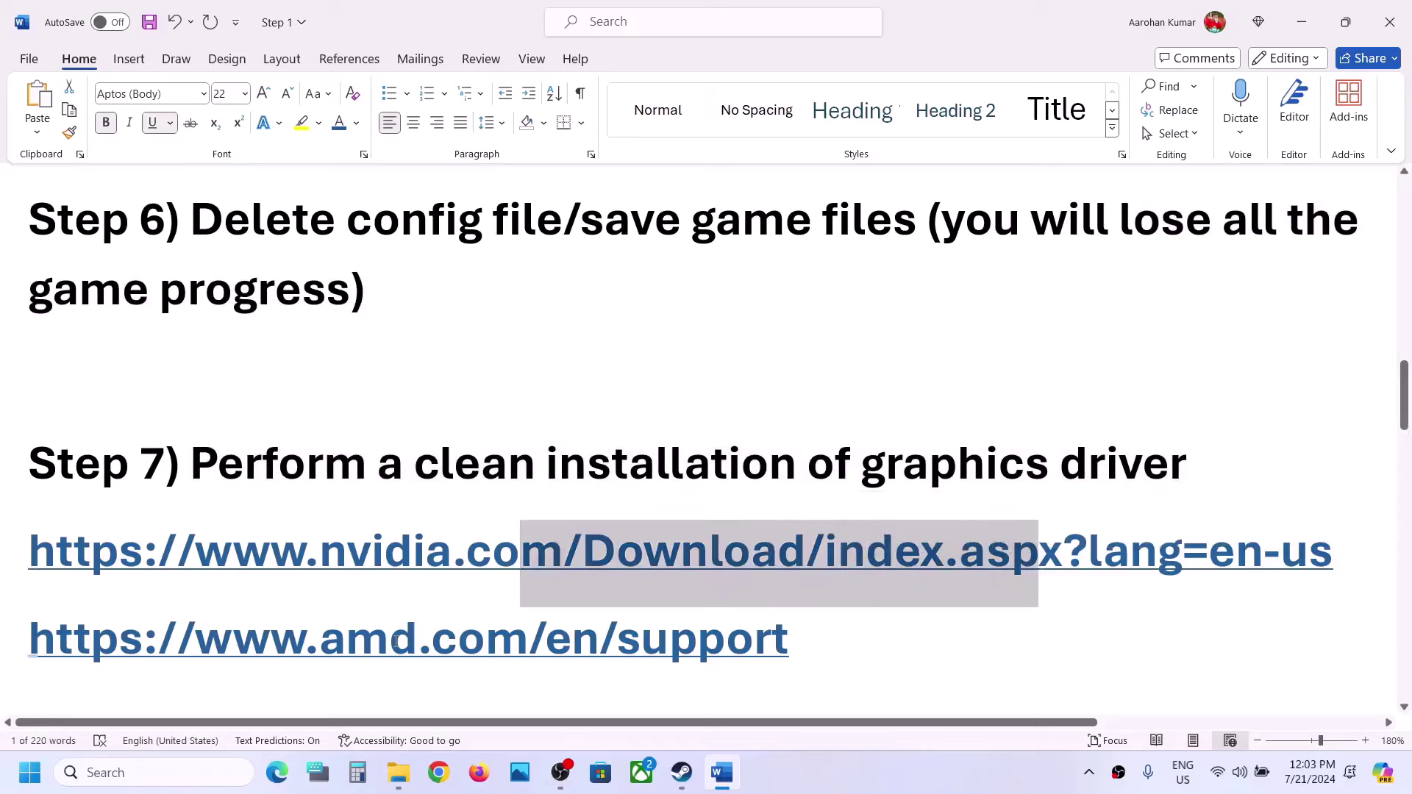
pyautogui.moveTo(391, 642); pyautogui.dragTo(695, 641)
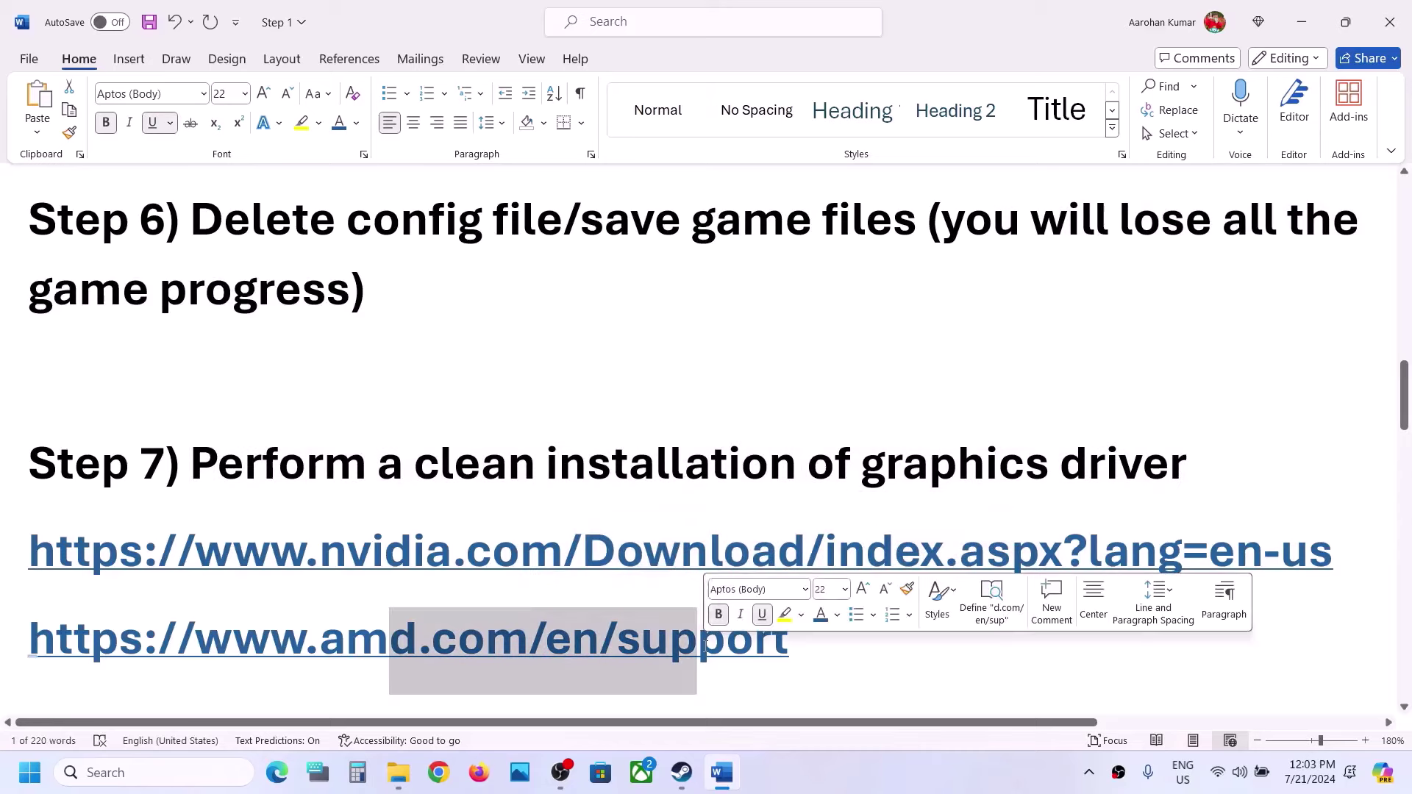
pyautogui.click(680, 774)
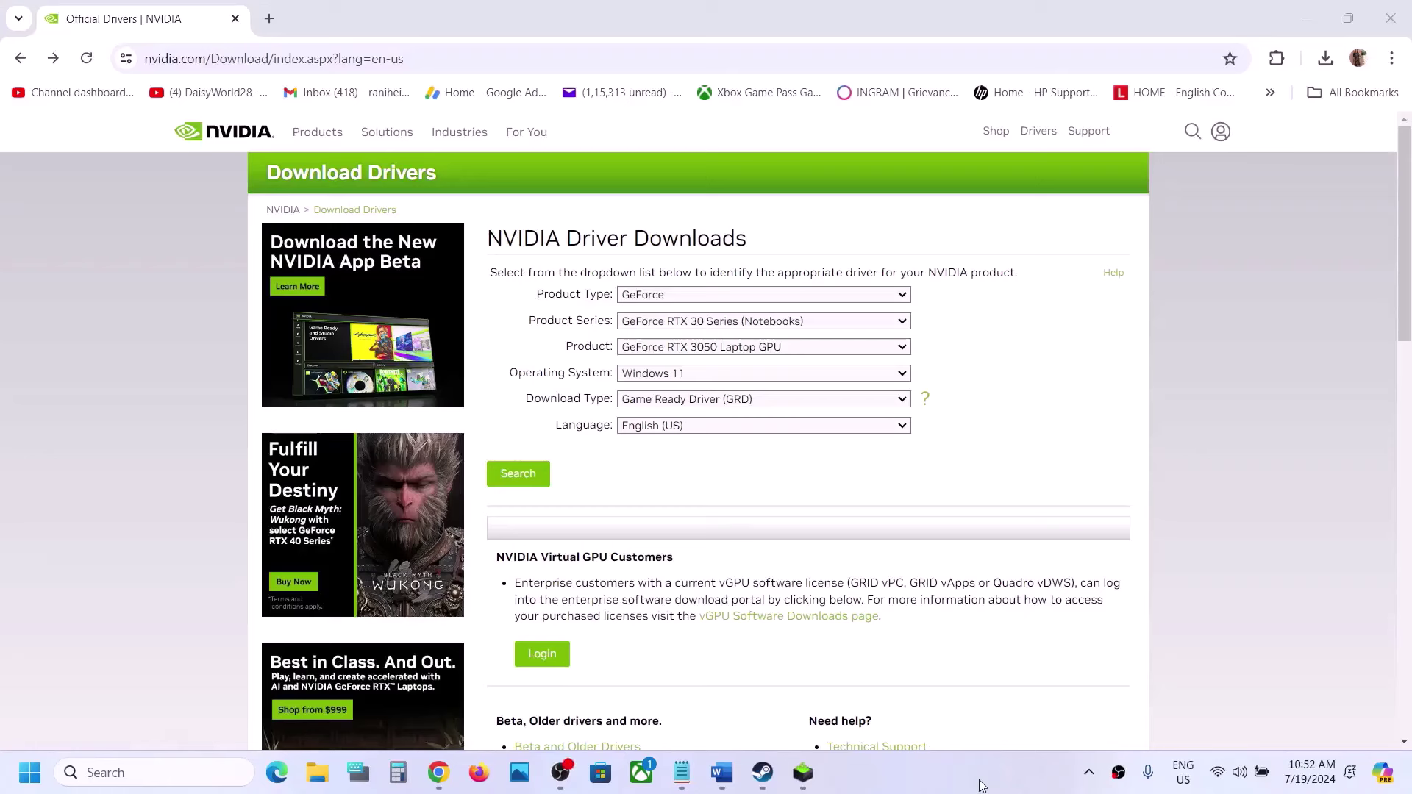
# - Search NVIDIA drivers for GeForce, GeForce RTX 30 Series (Notebooks), GeForce RTX 3050 Laptop GPU, on Windows 11
pyautogui.click(741, 298)
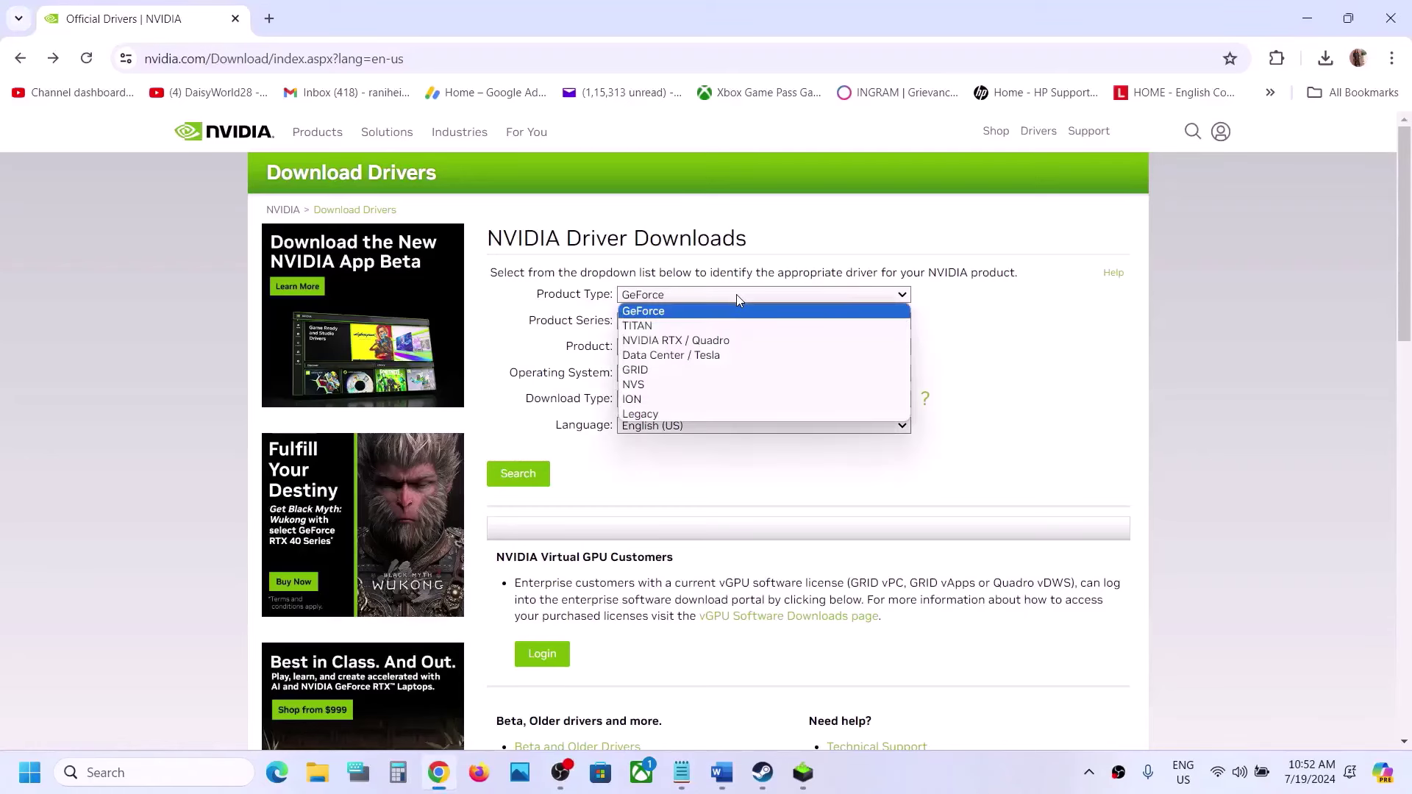
pyautogui.click(686, 313)
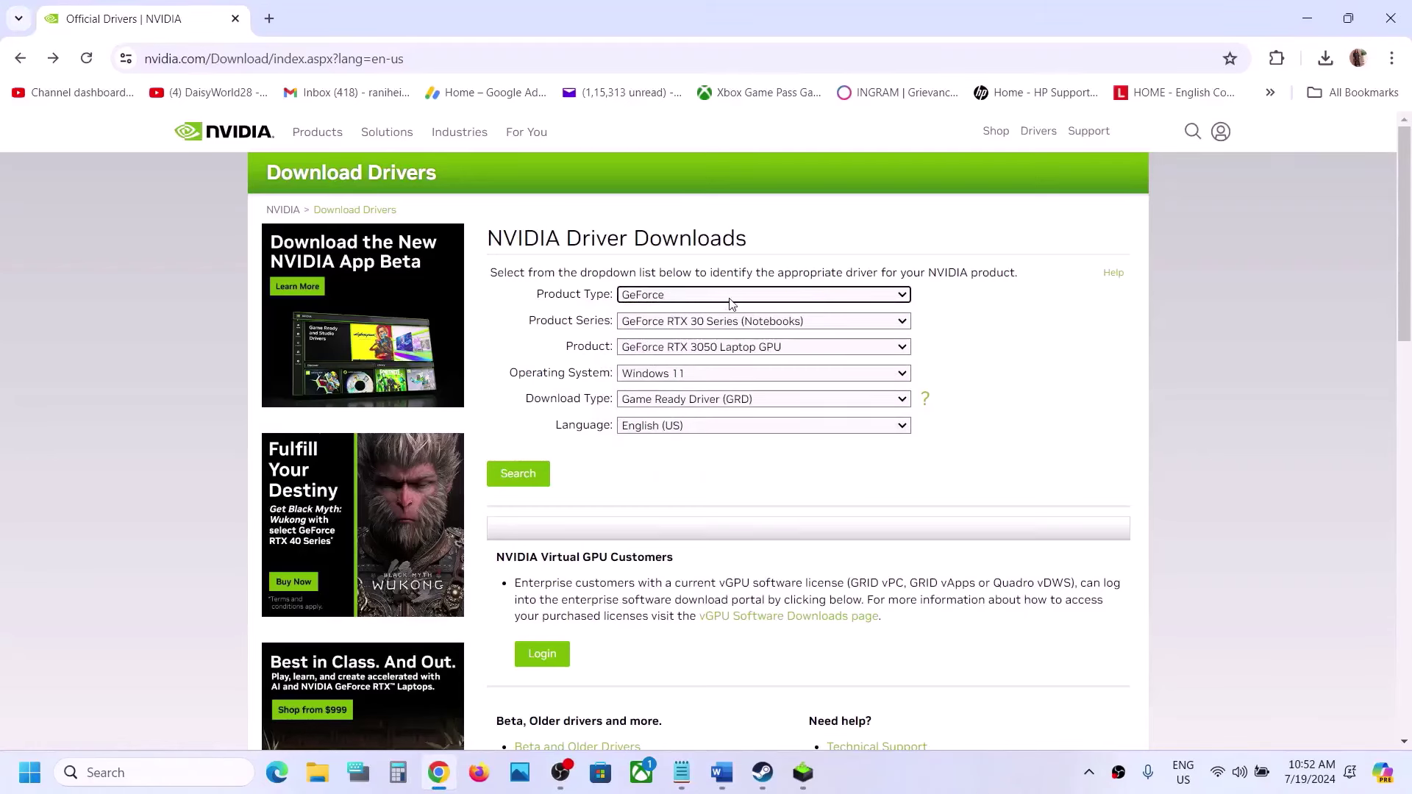
pyautogui.click(690, 324)
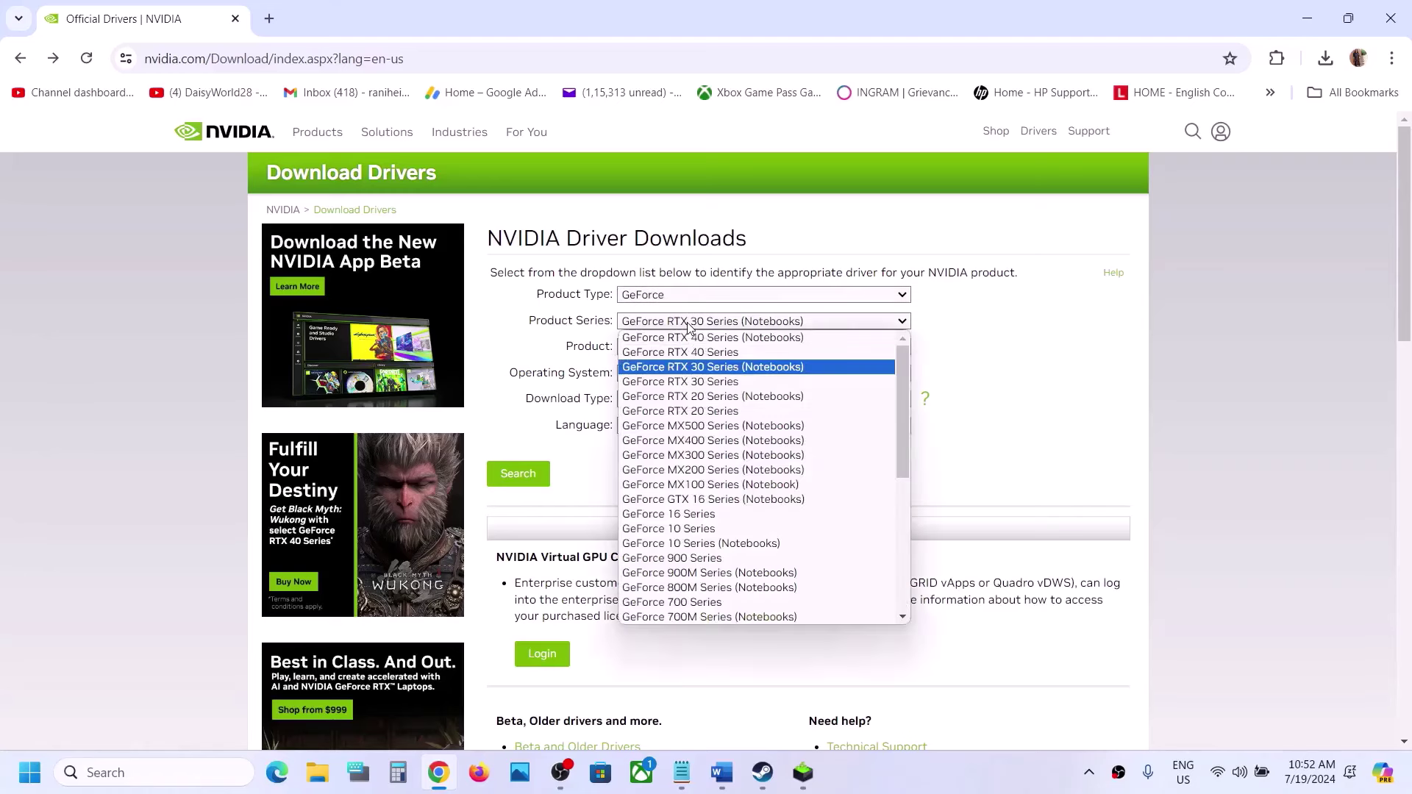
pyautogui.click(732, 369)
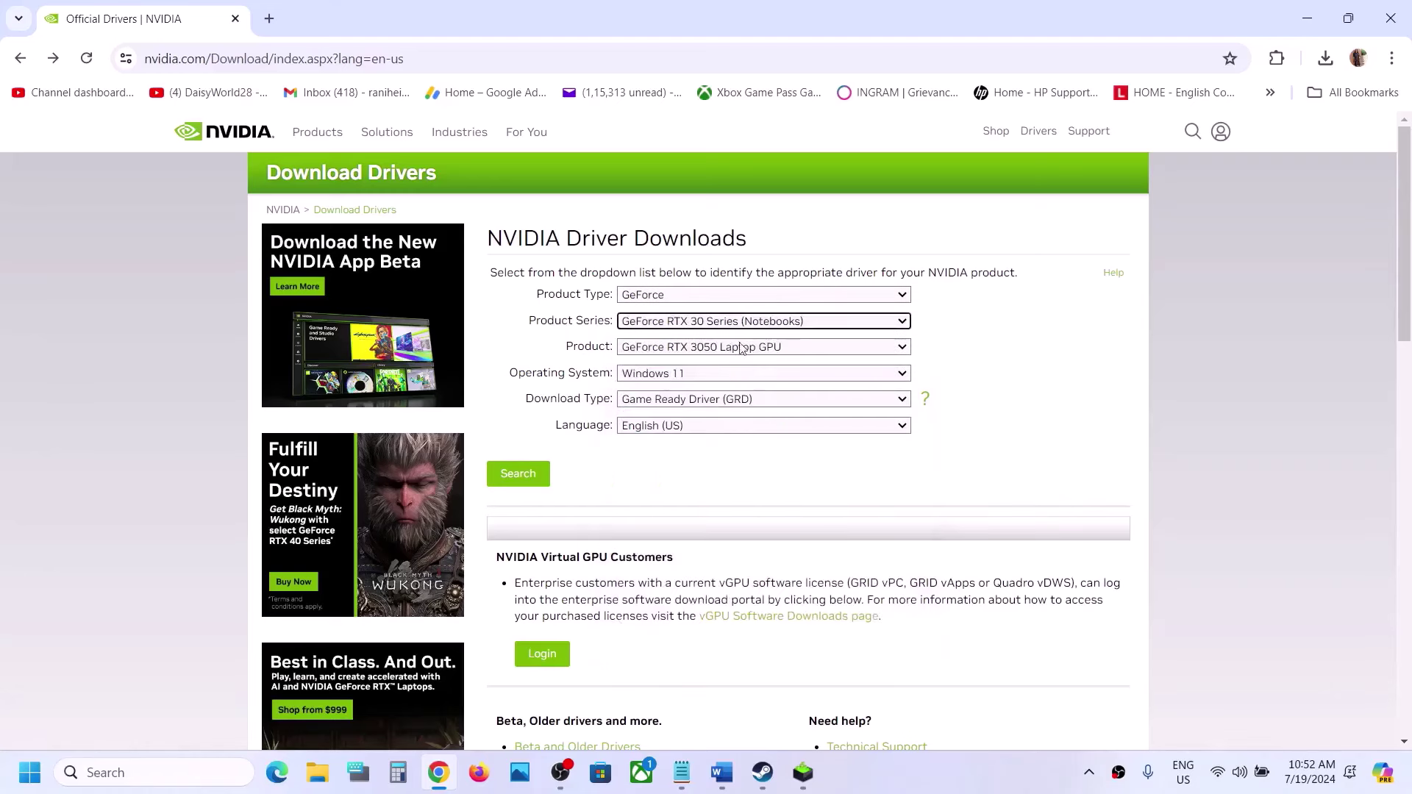
pyautogui.click(712, 352)
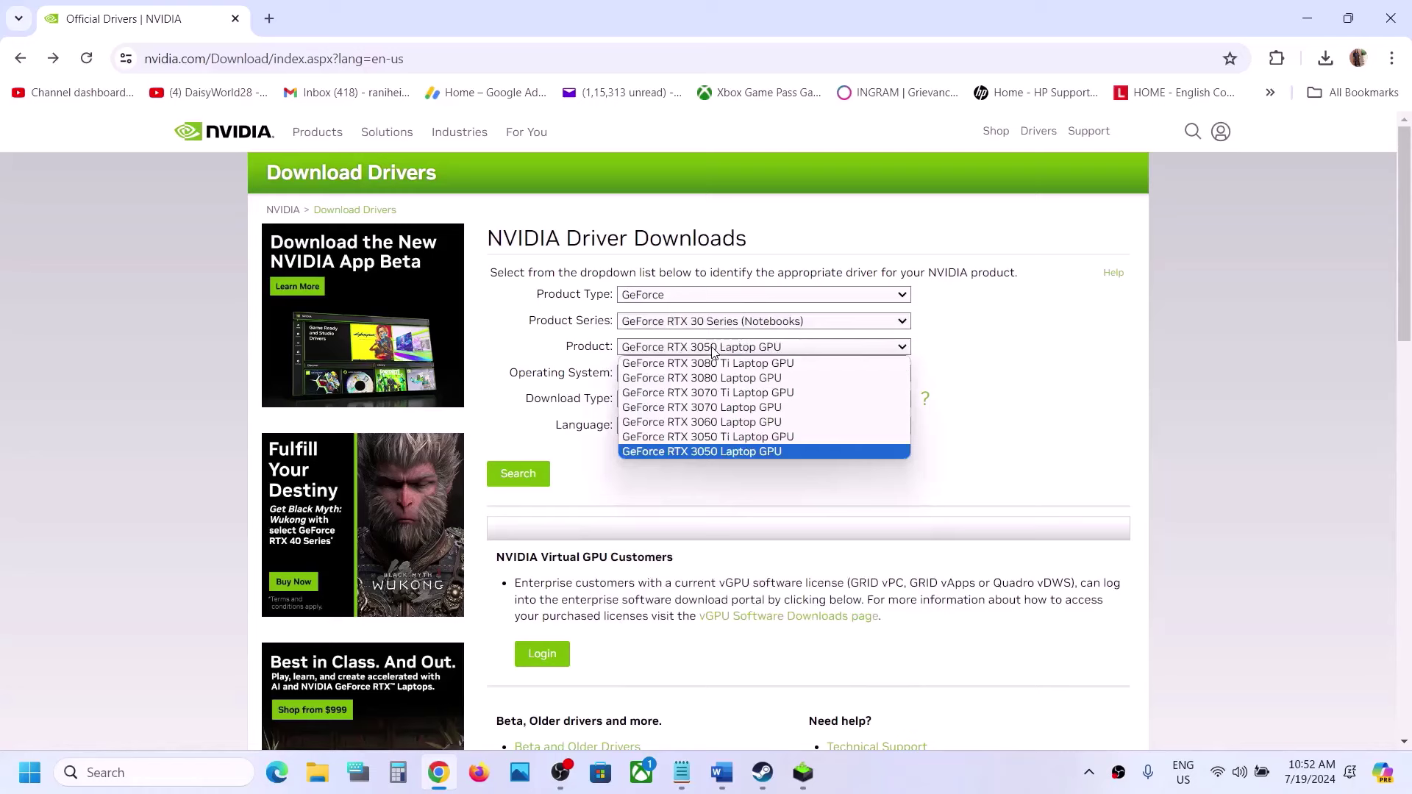
pyautogui.click(755, 453)
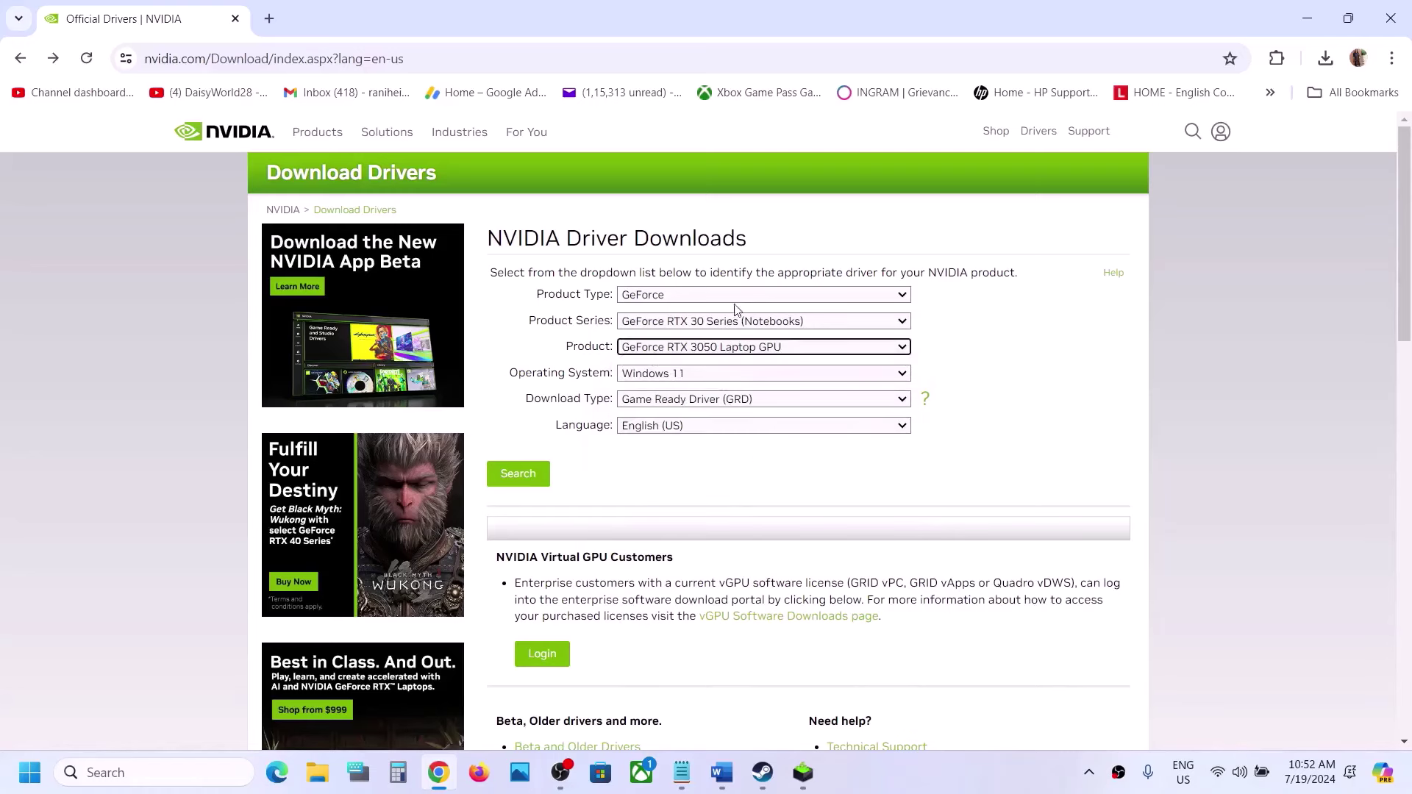
pyautogui.click(688, 385)
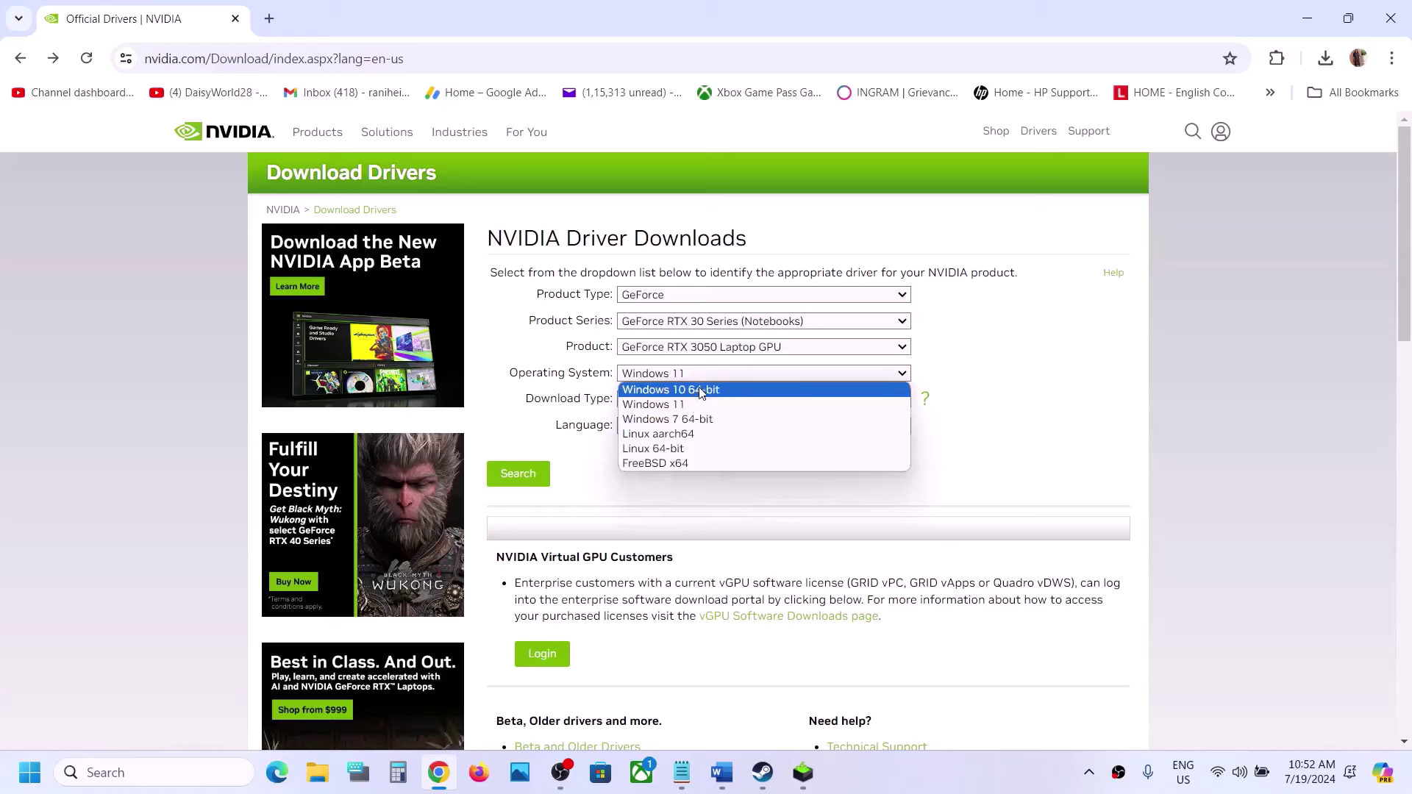
pyautogui.click(735, 404)
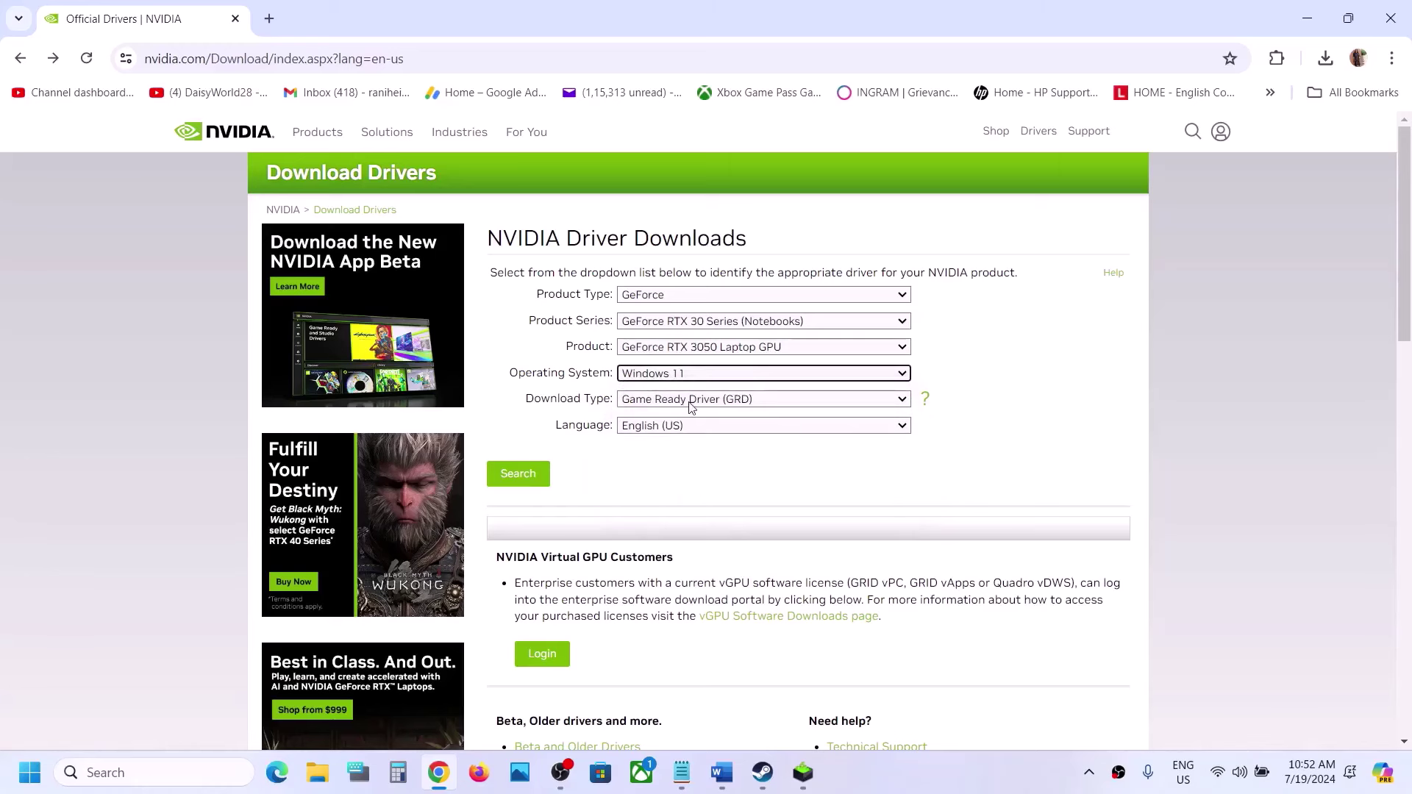
pyautogui.click(518, 474)
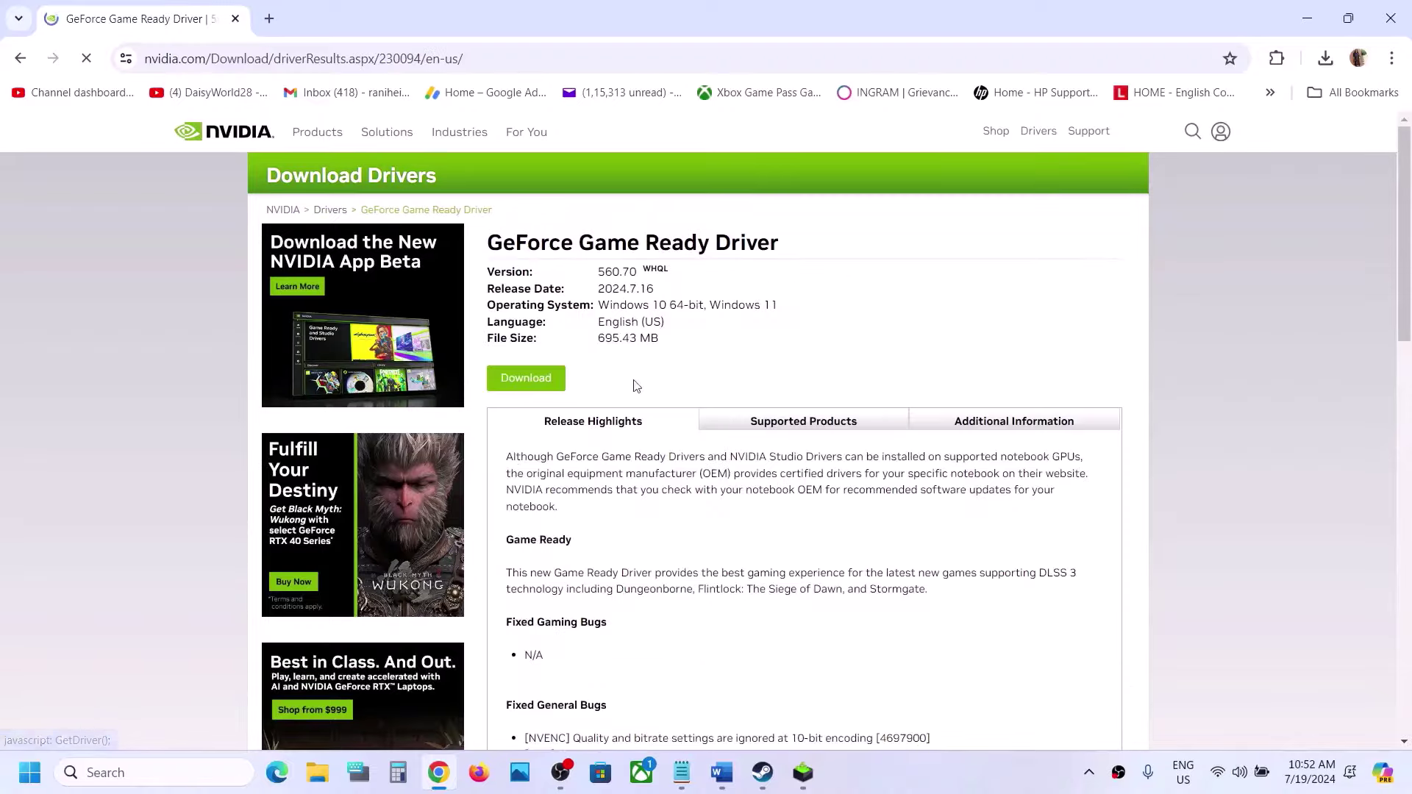
# - Download the GeForce Game Ready Driver 560.70 and launch its installer from the browser's downloads
pyautogui.click(544, 373)
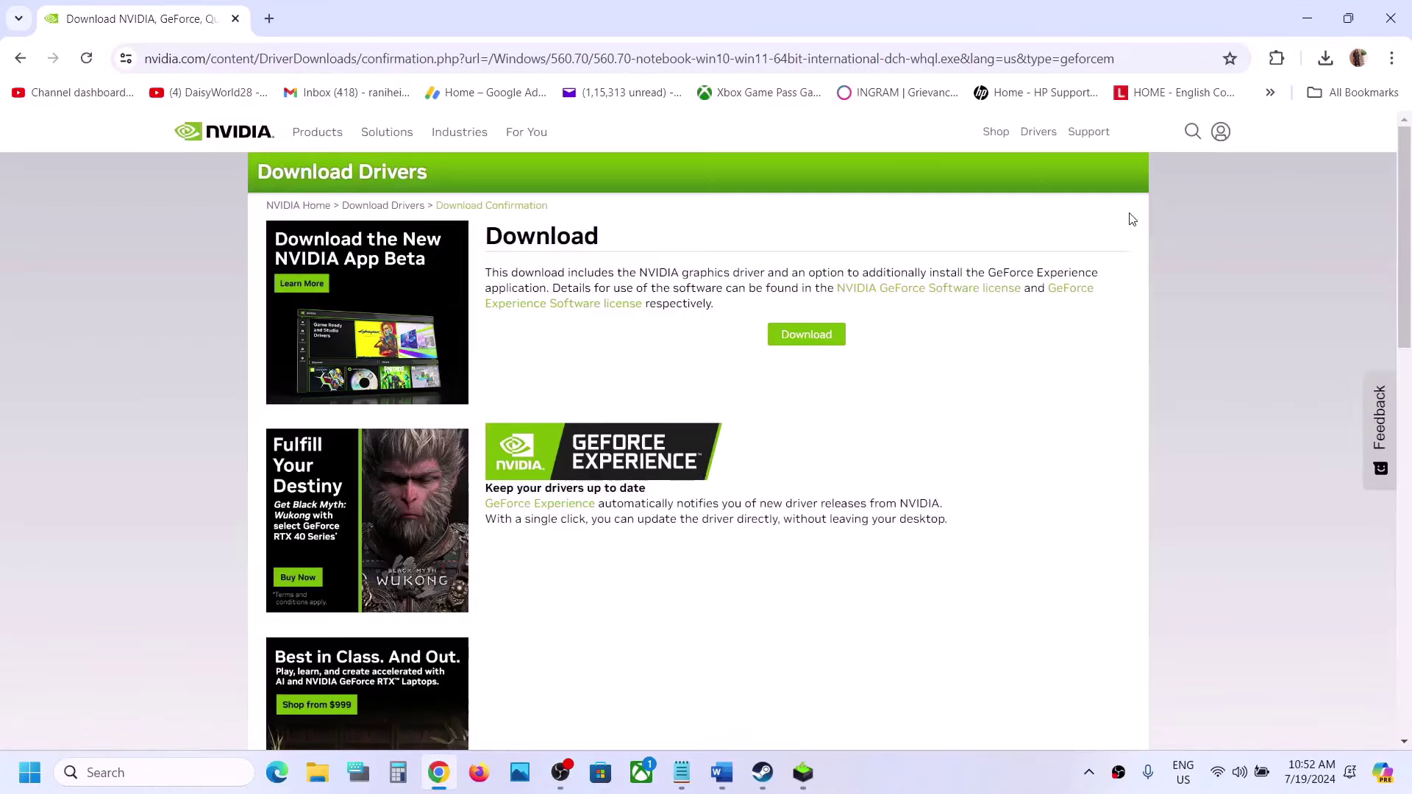
pyautogui.click(825, 336)
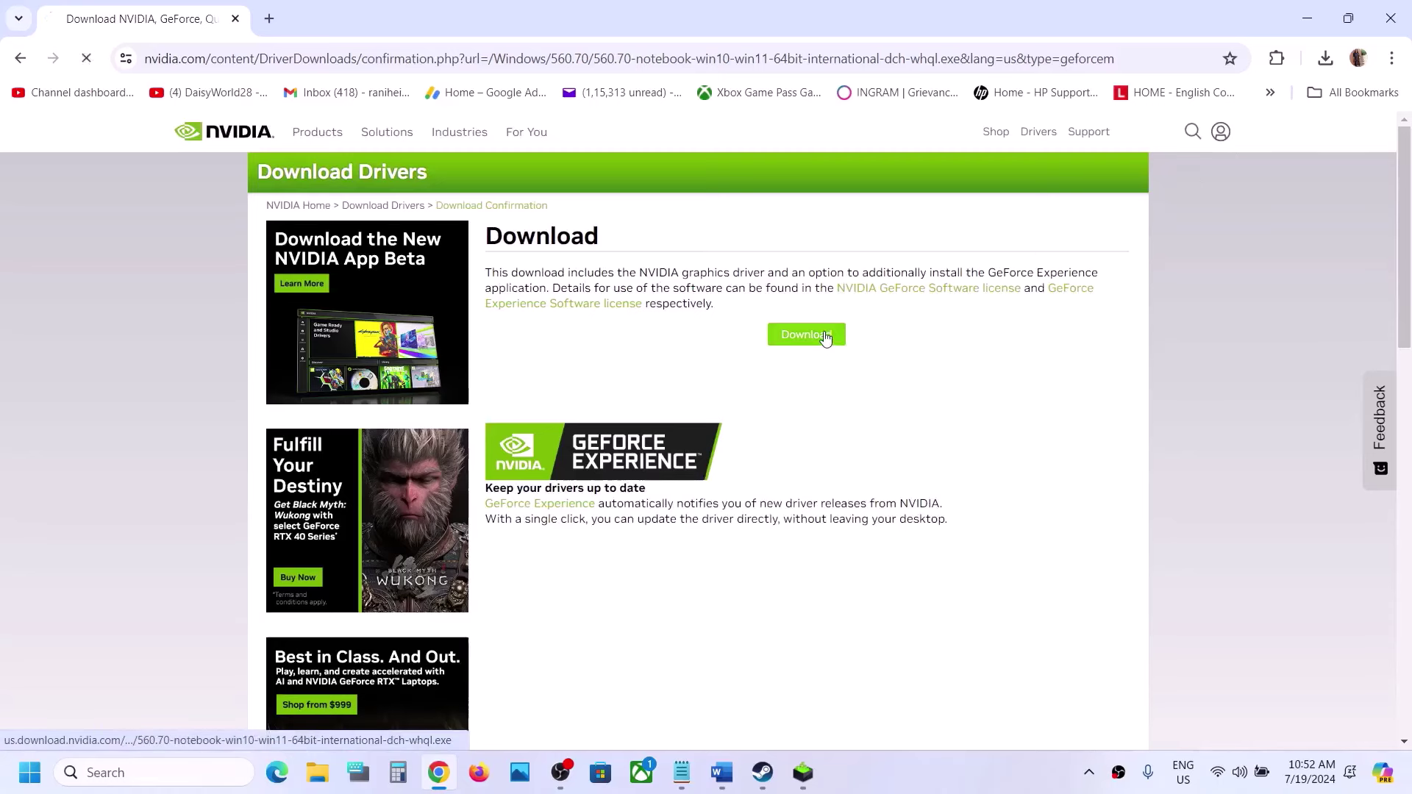
pyautogui.click(1328, 61)
pyautogui.click(1163, 248)
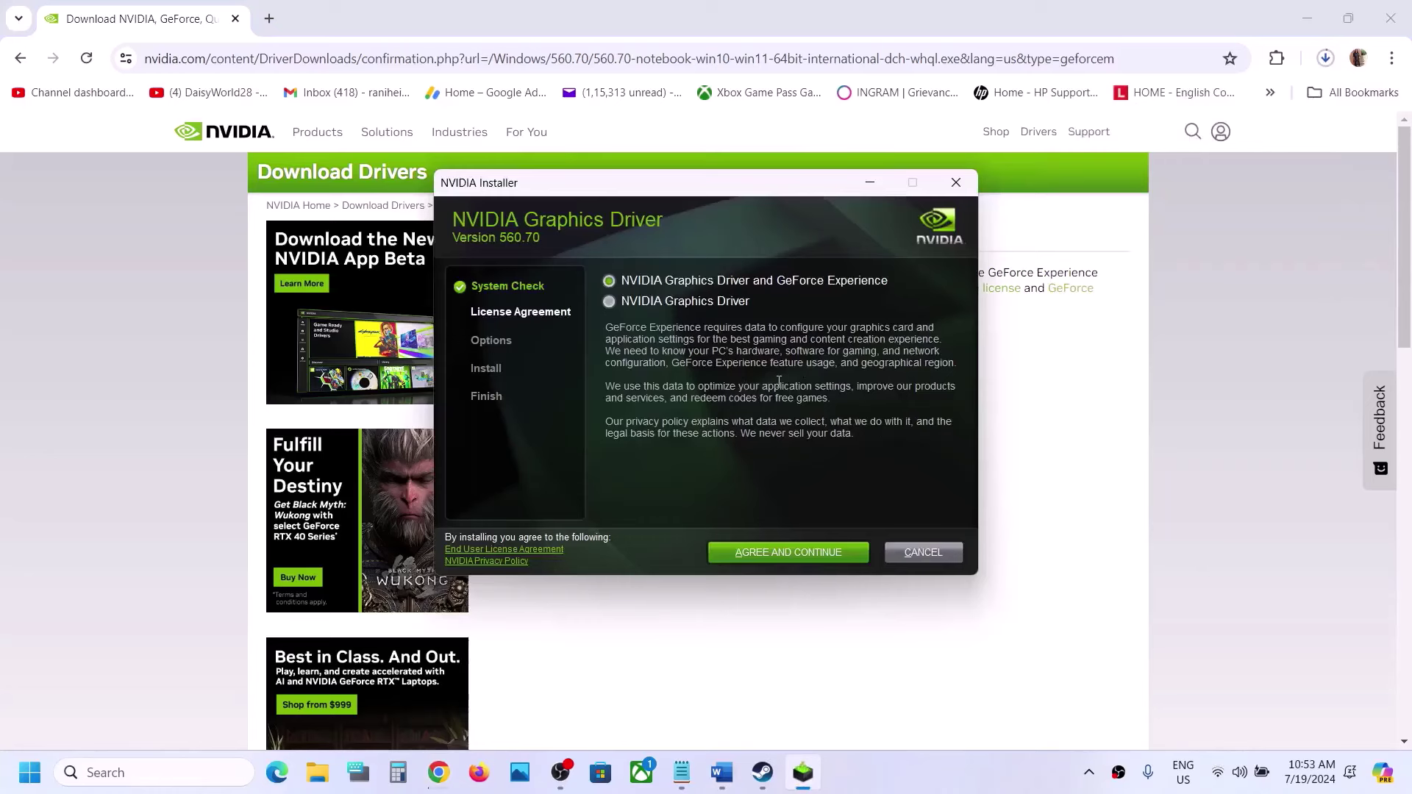
# - Accept the NVIDIA license for driver and GeForce Experience, choose Custom (Advanced), and start the install with Perform a clean installation enabled
pyautogui.click(771, 551)
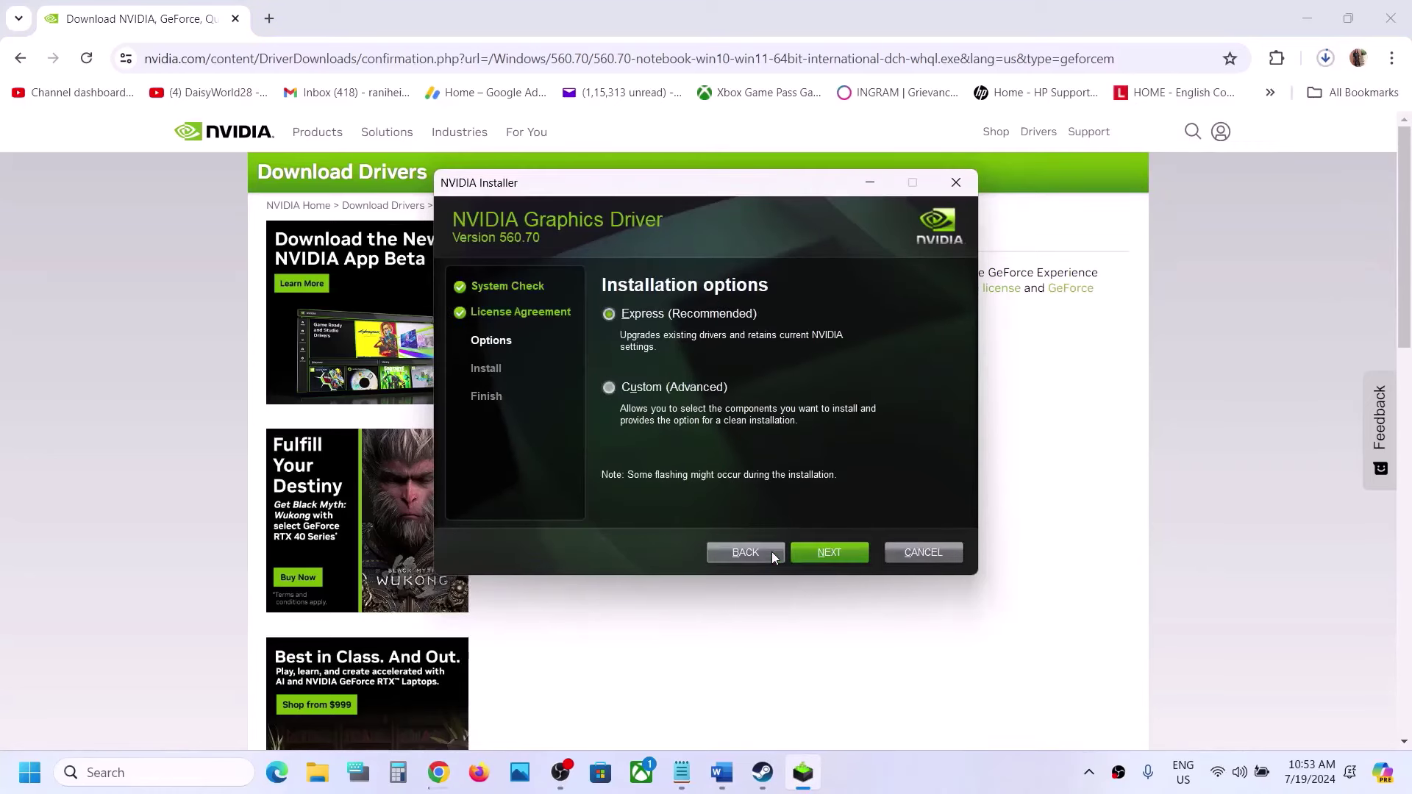
pyautogui.click(656, 388)
pyautogui.click(815, 552)
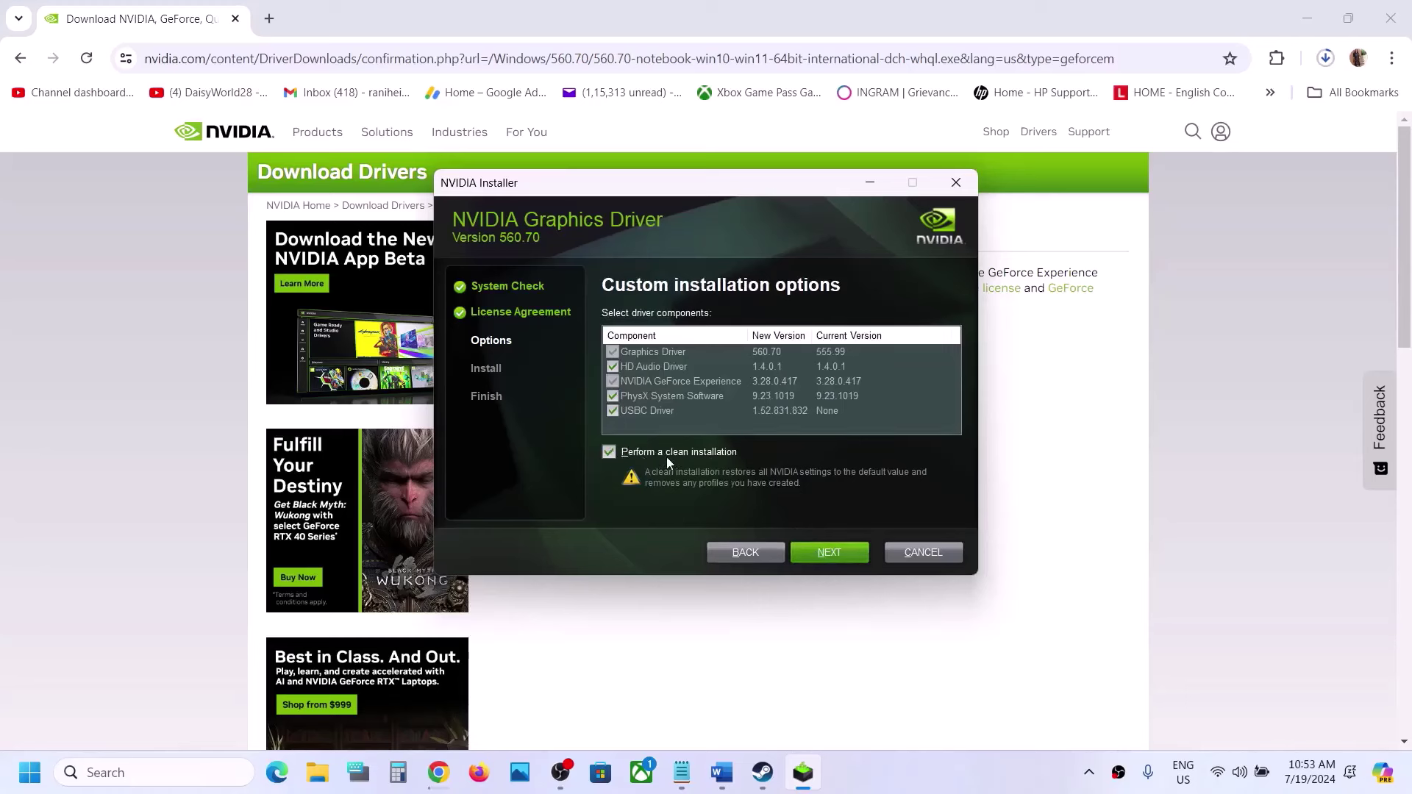
pyautogui.click(832, 555)
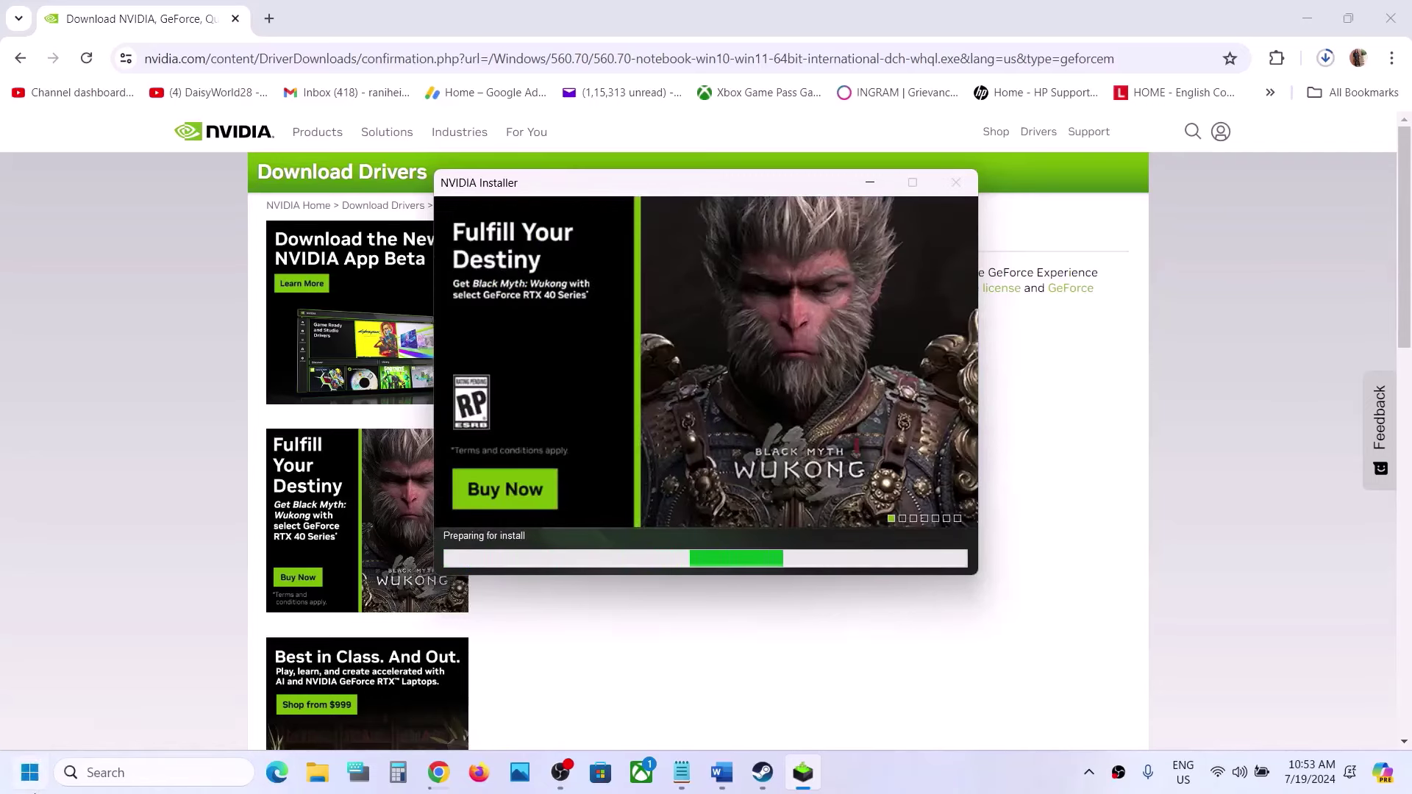
# - Show the computer's power options, including Restart, without choosing one
pyautogui.press('super')
pyautogui.click(534, 711)
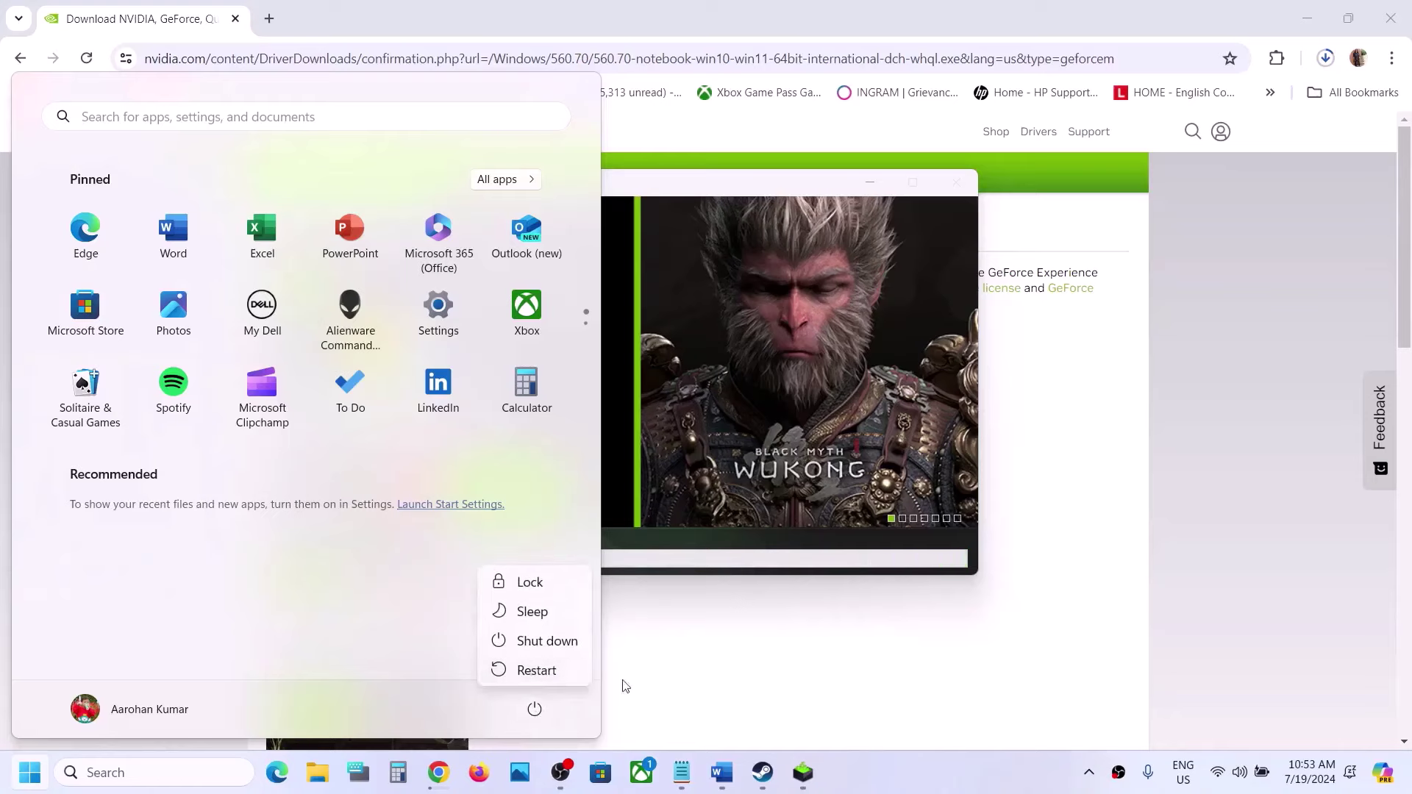
pyautogui.click(924, 782)
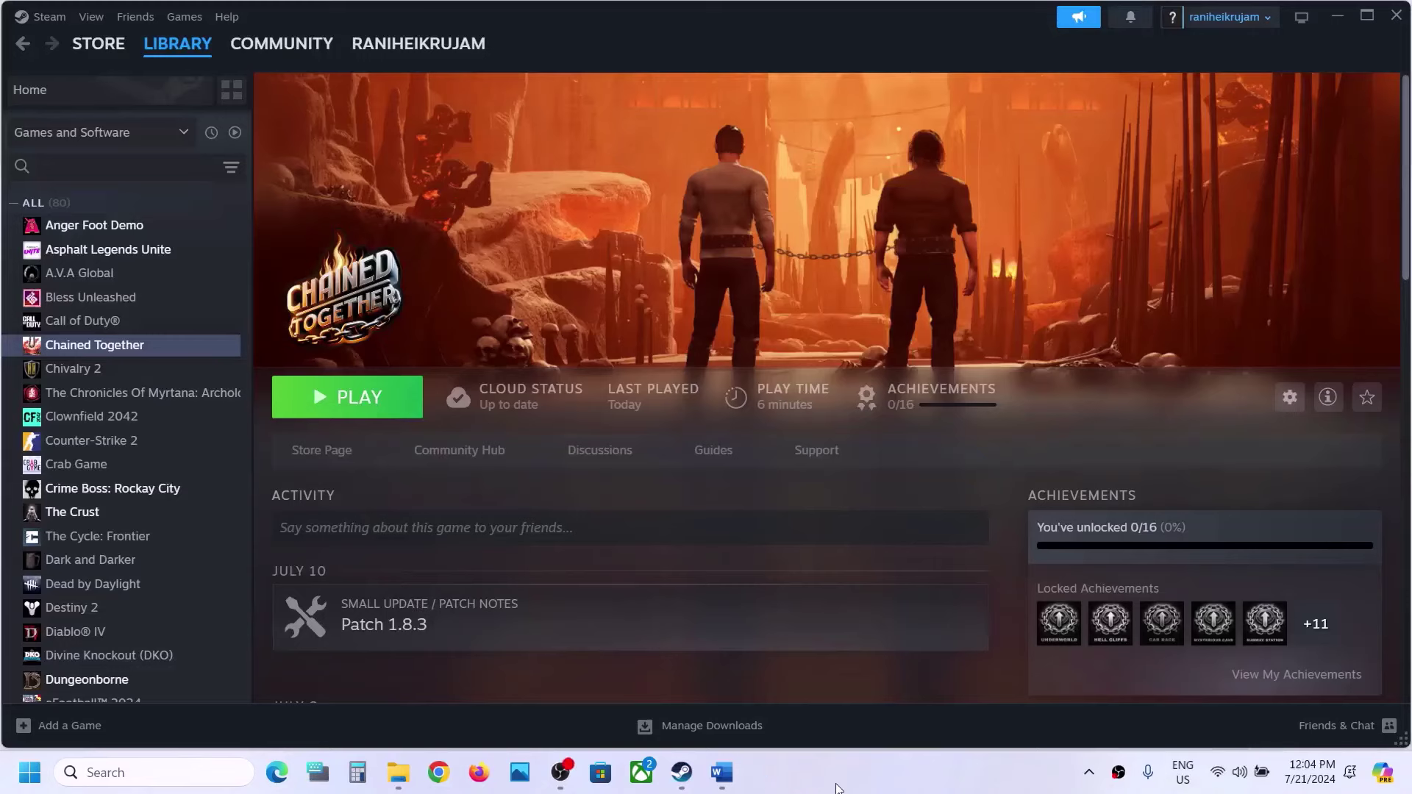
# - Switch to the Word document and highlight the instruction to run the game on the dedicated graphics card
pyautogui.click(722, 772)
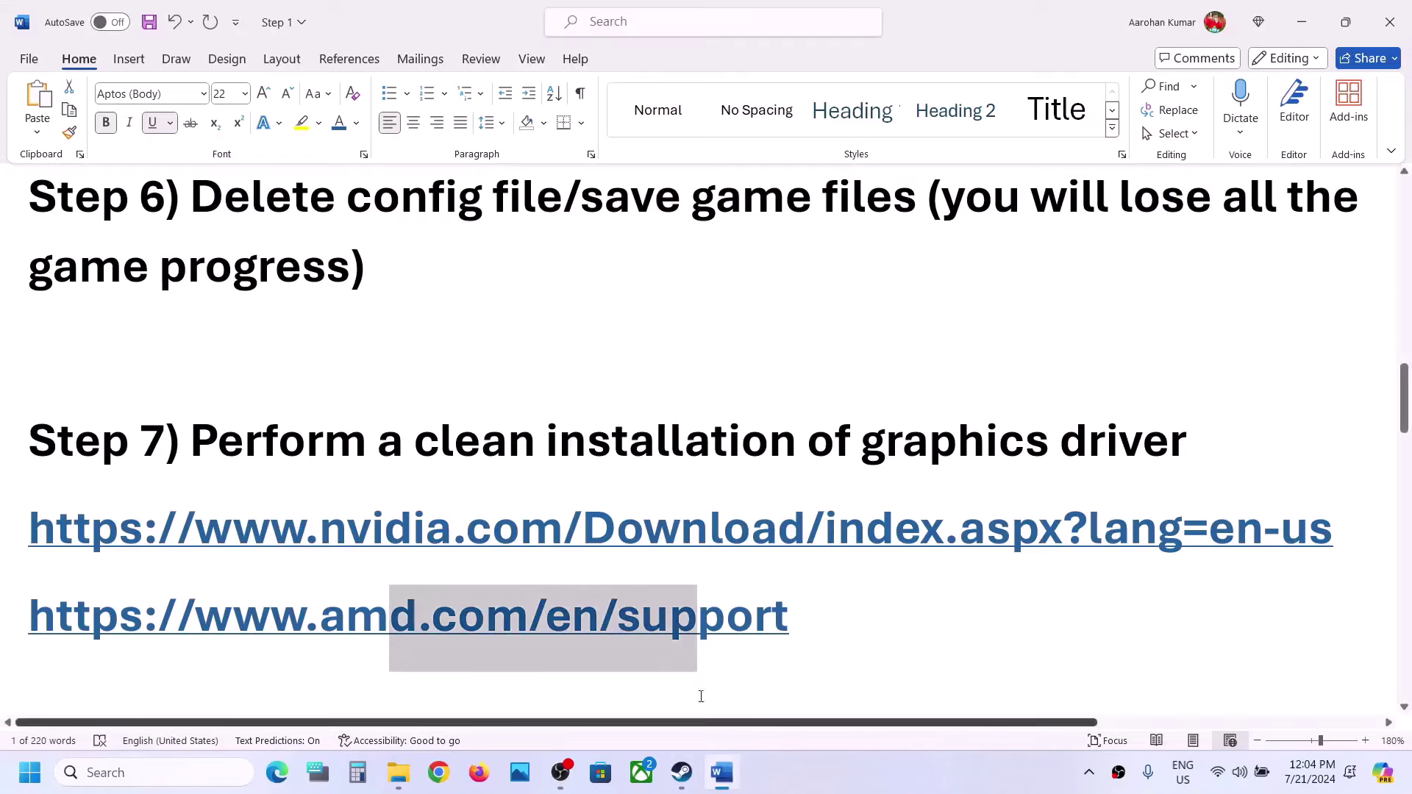
pyautogui.scroll(-4, 543, 575)
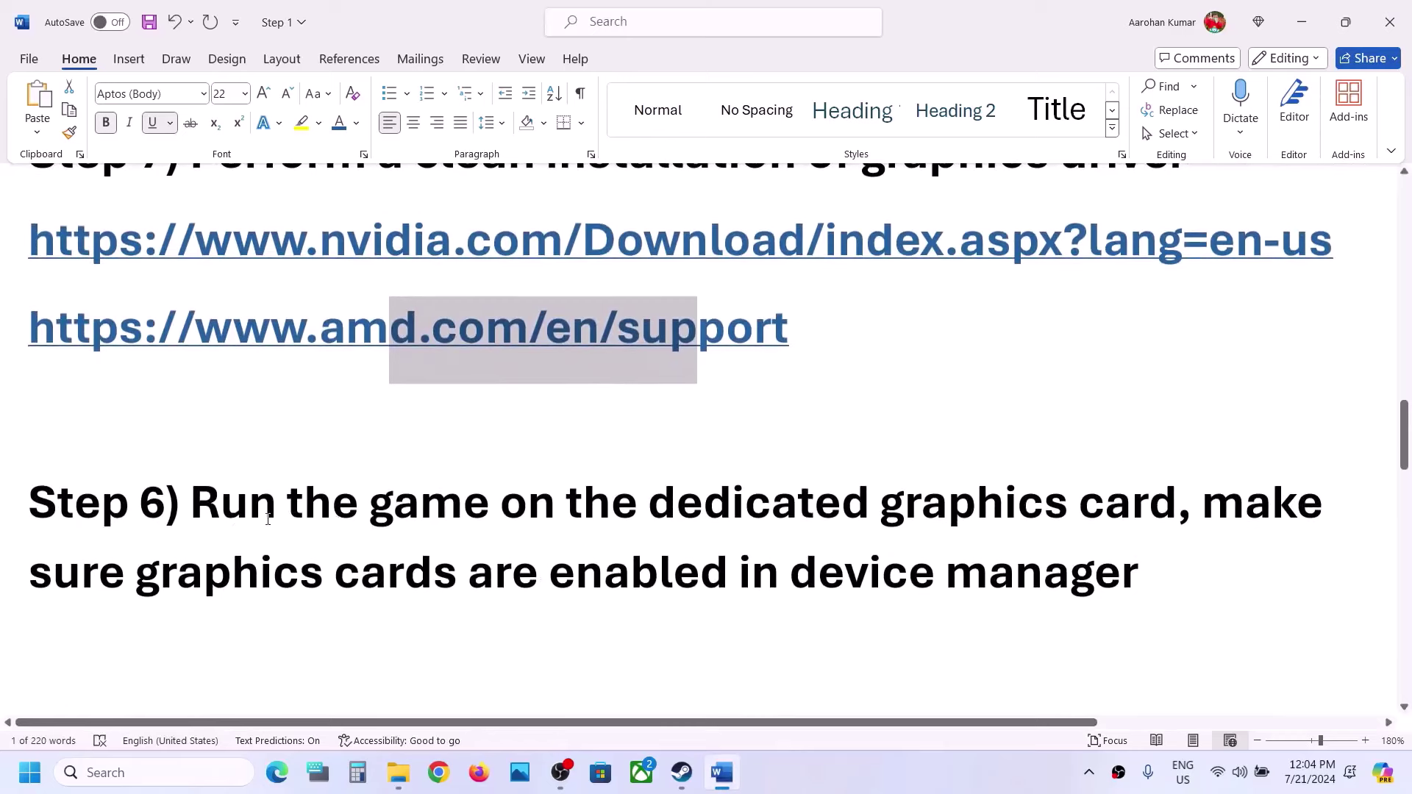
pyautogui.moveTo(236, 519); pyautogui.dragTo(875, 515)
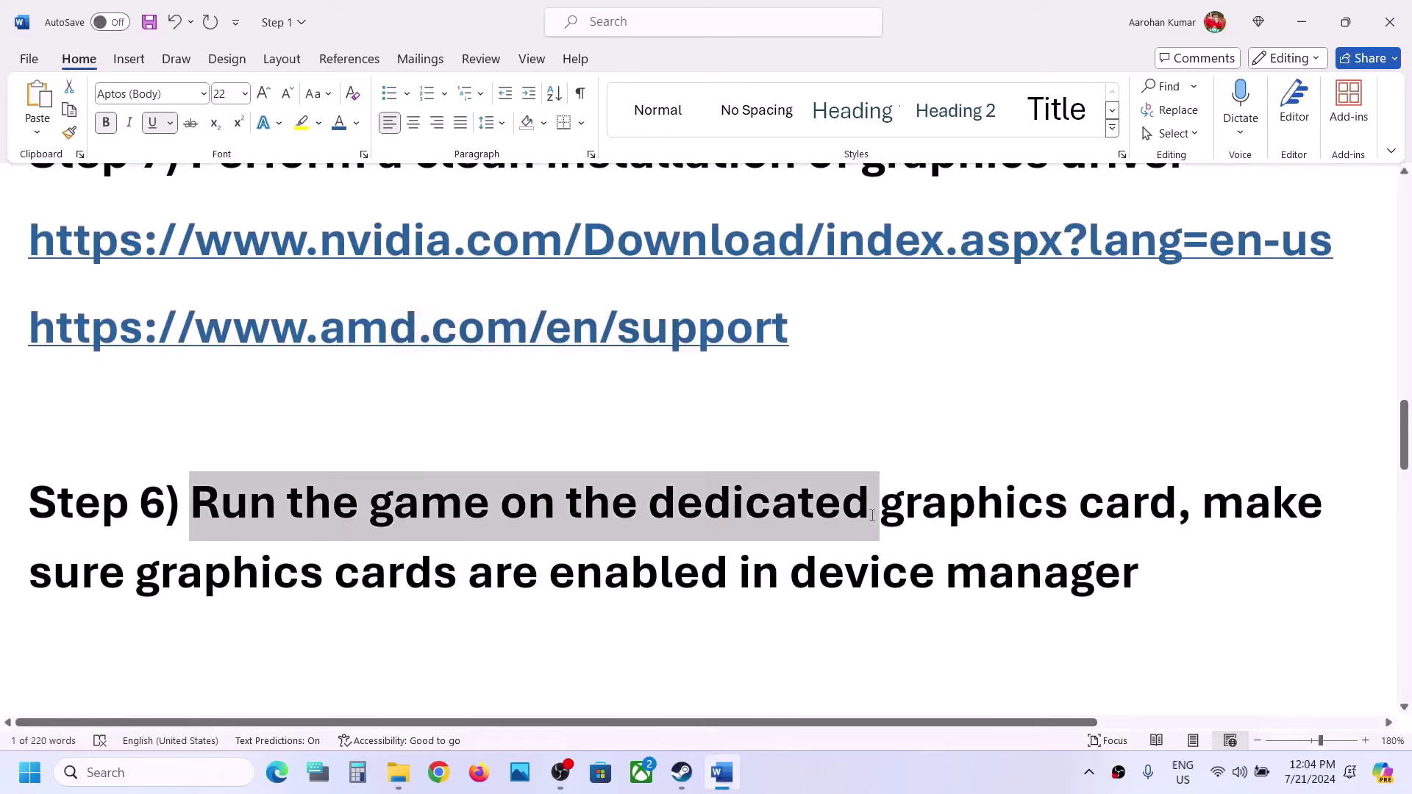
pyautogui.doubleClick(997, 515)
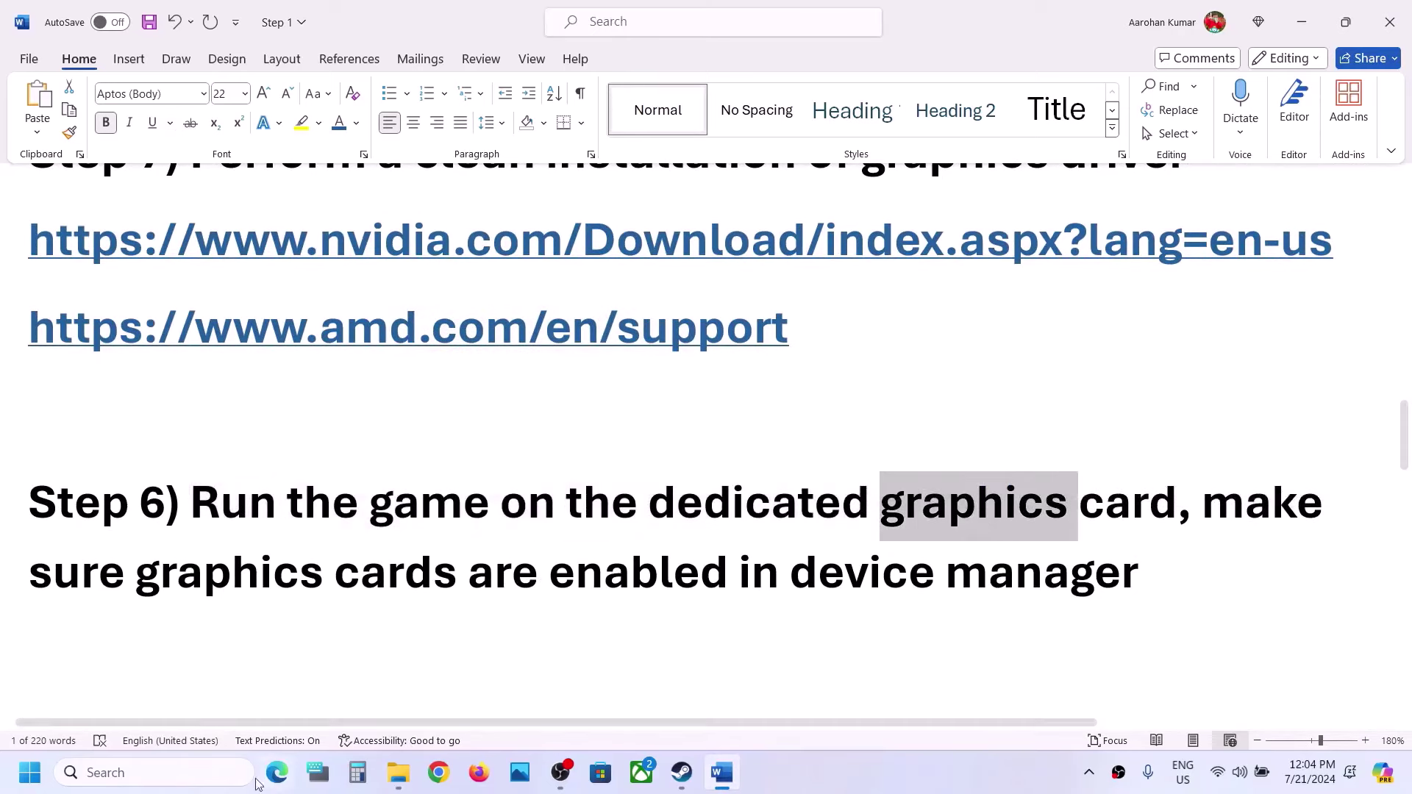
# - Search Windows for "graphics" and open the Graphics settings page
pyautogui.click(220, 780)
pyautogui.write('graphics')
pyautogui.press('Return')
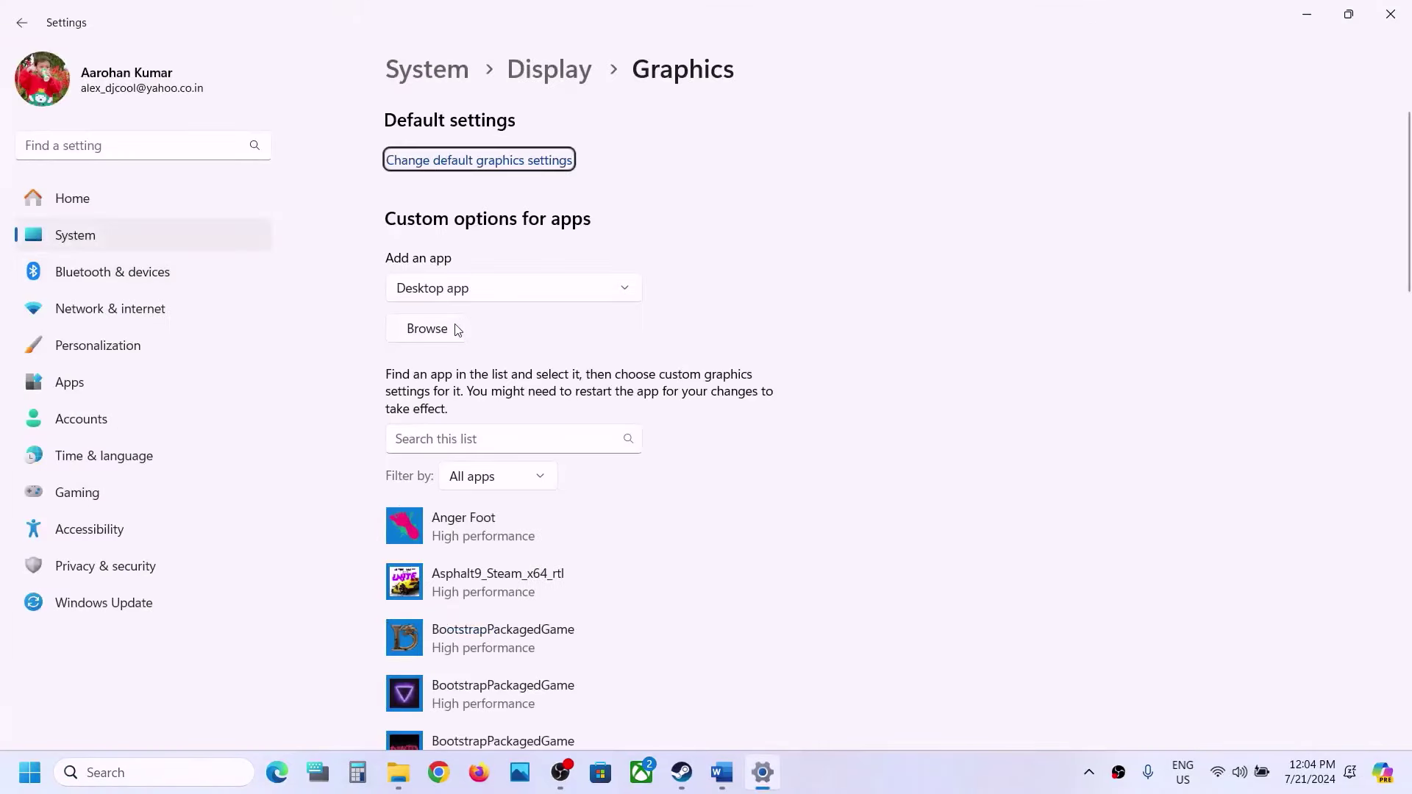
# - Add the ChainedTogether application from steamapps\common\ChainedTogether to the custom graphics options as a desktop app
pyautogui.click(454, 329)
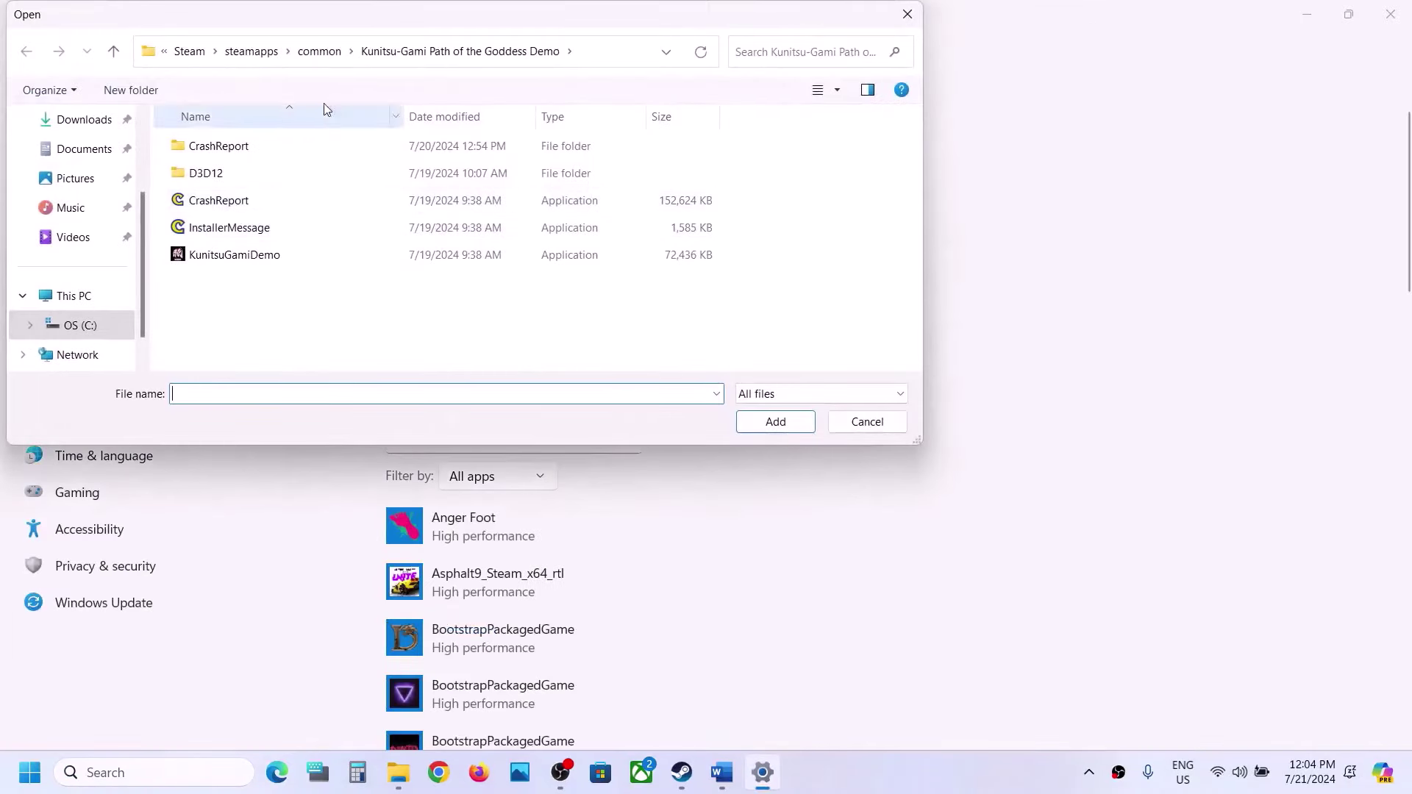
pyautogui.click(319, 50)
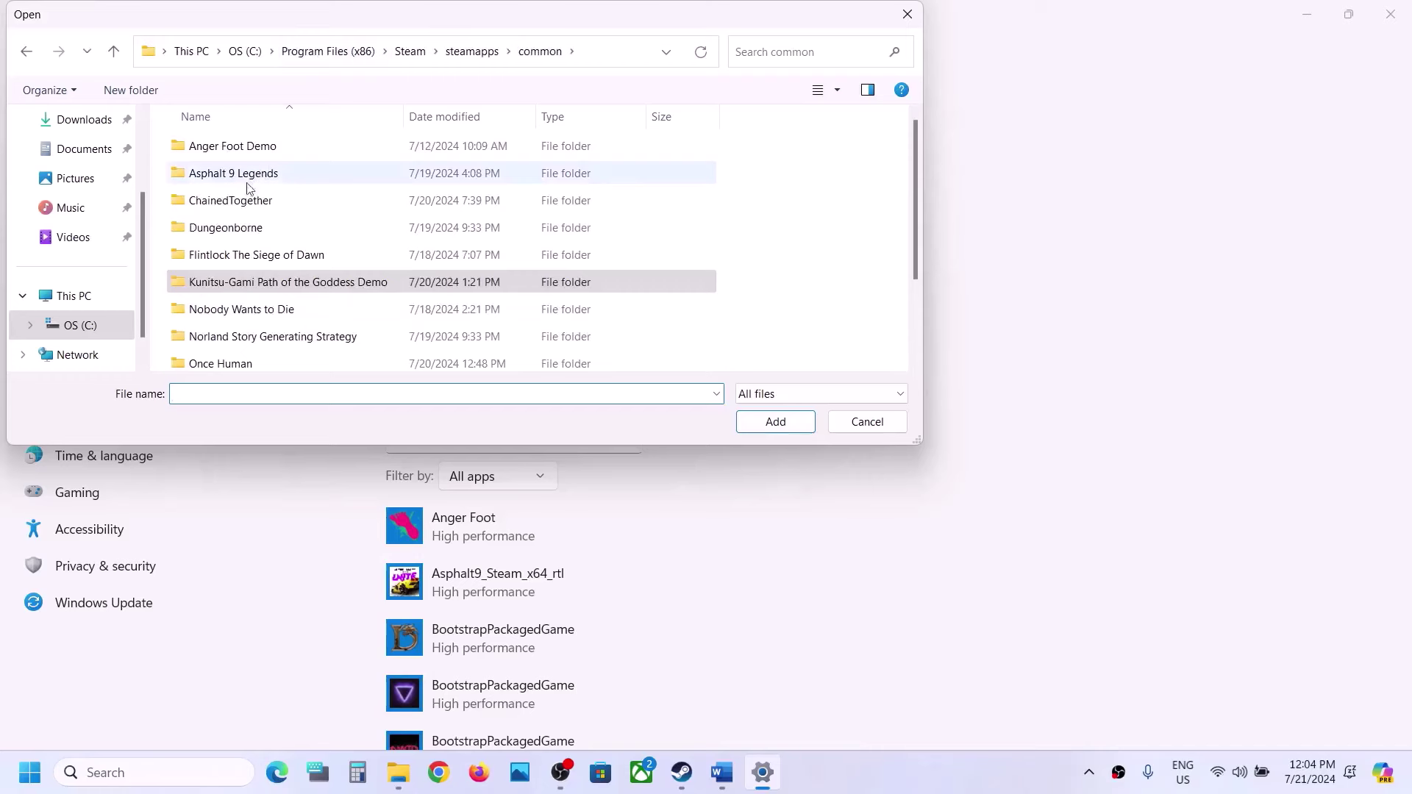
pyautogui.doubleClick(235, 200)
pyautogui.click(225, 202)
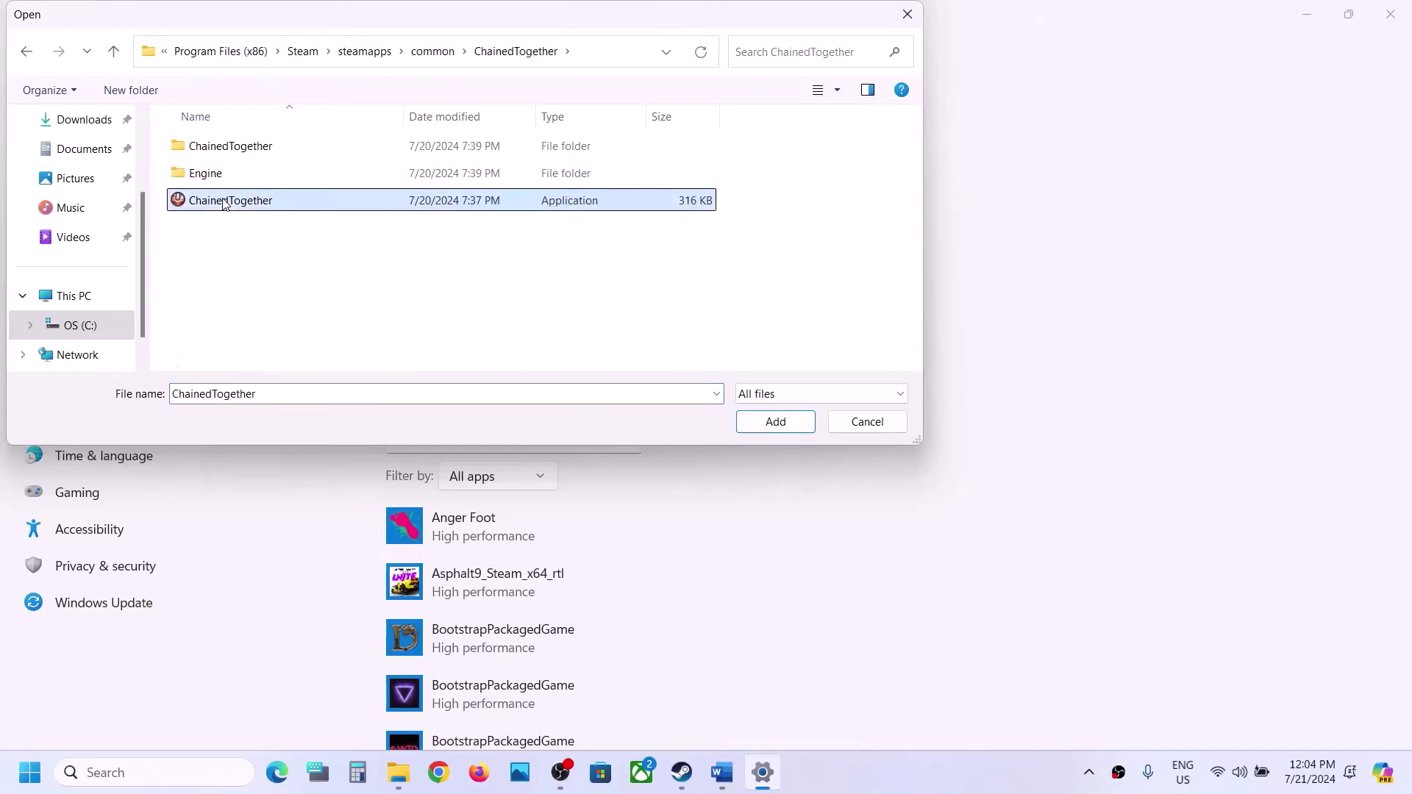
pyautogui.click(774, 422)
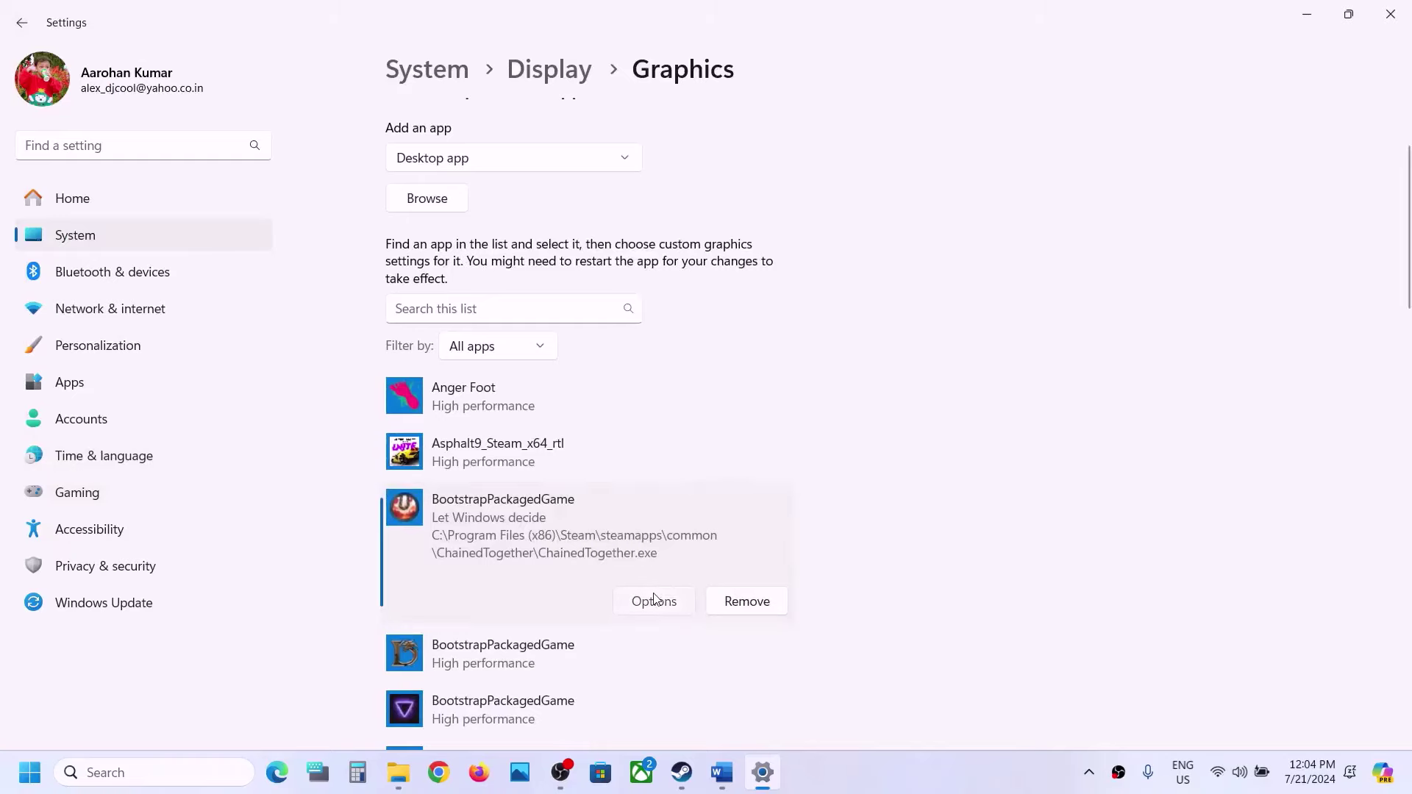
# - Set the graphics preference for ChainedTogether.exe to High performance and save it
pyautogui.click(655, 602)
pyautogui.click(612, 378)
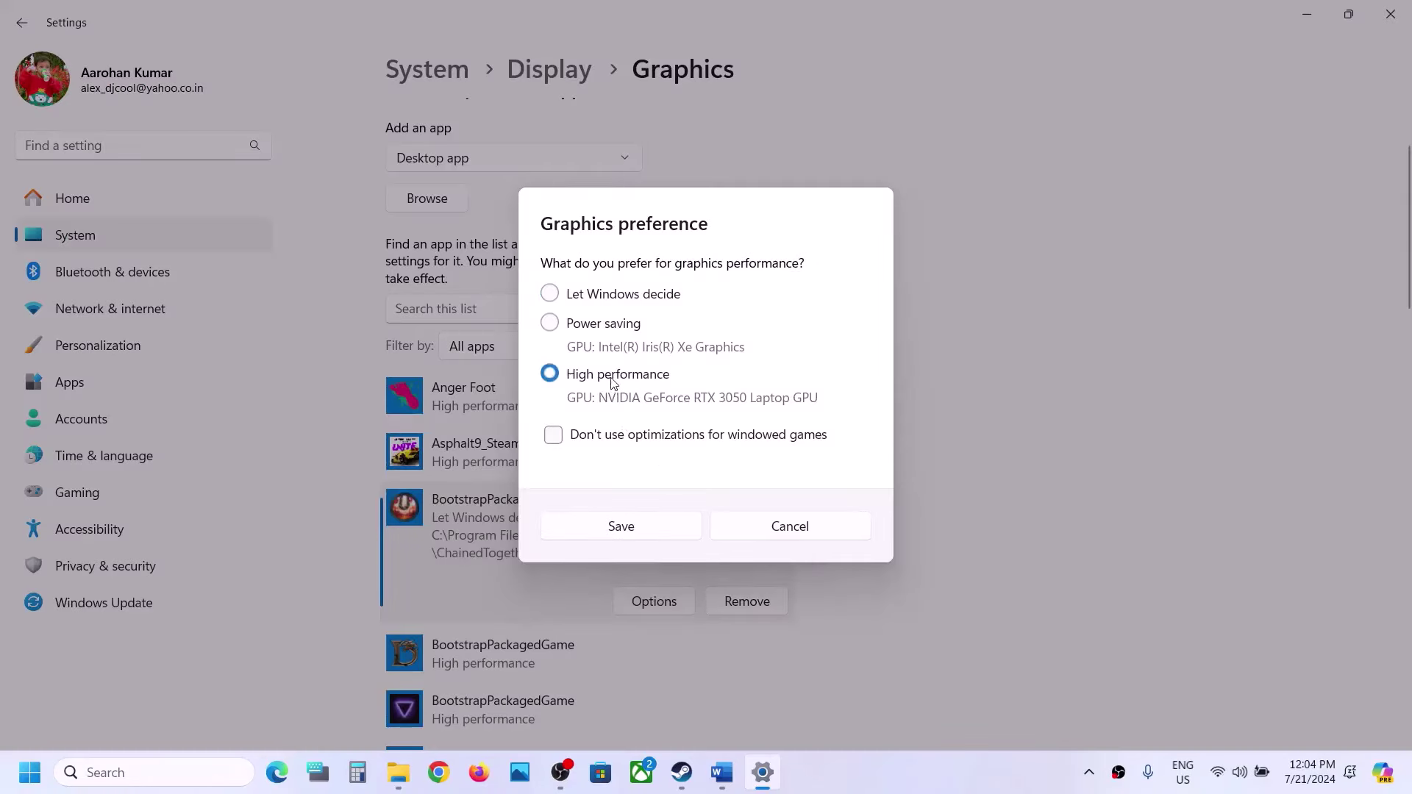
pyautogui.click(622, 527)
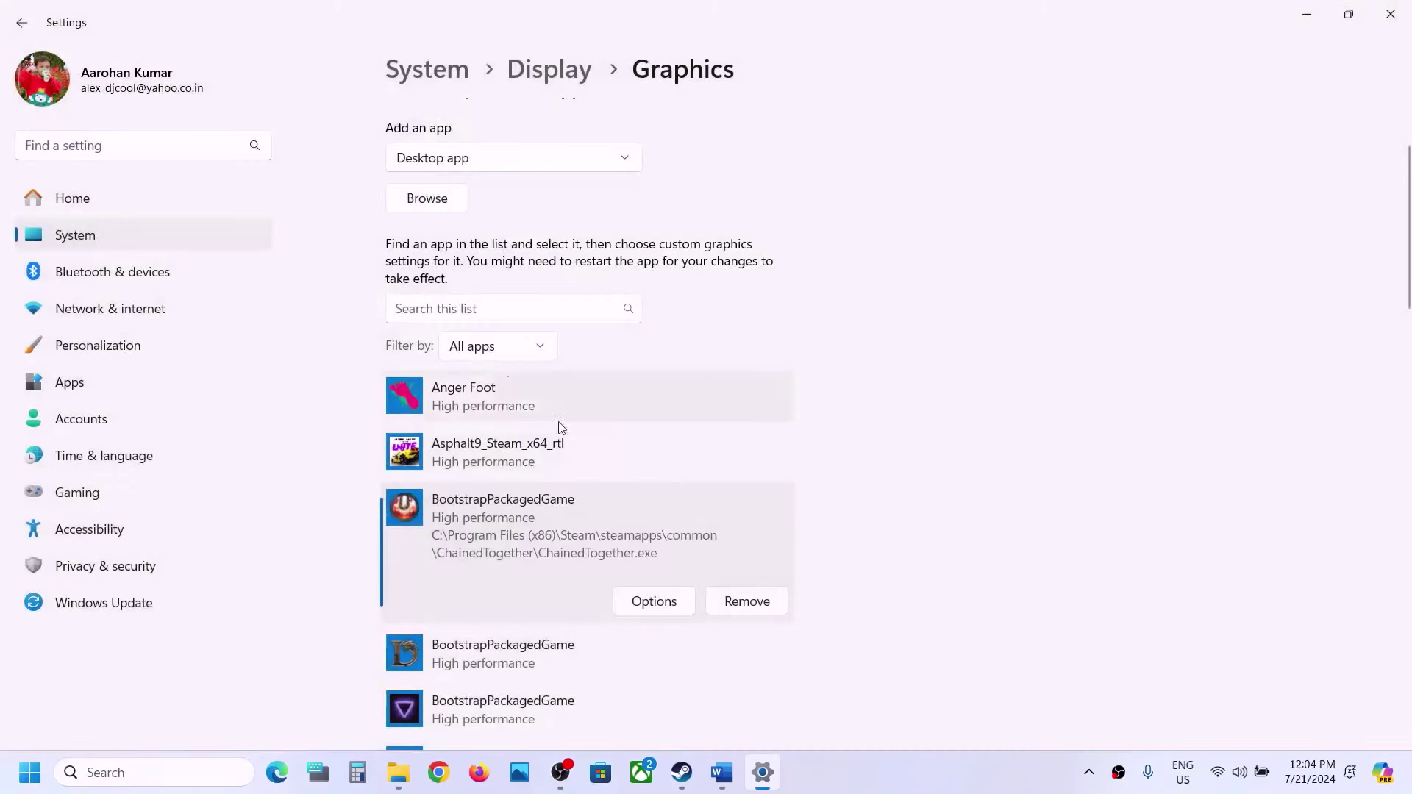
# - Add the ChainedTogether-Win64-Shipping application from the game's ChainedTogether\Binaries\Win64 folder to the custom graphics list
pyautogui.click(437, 211)
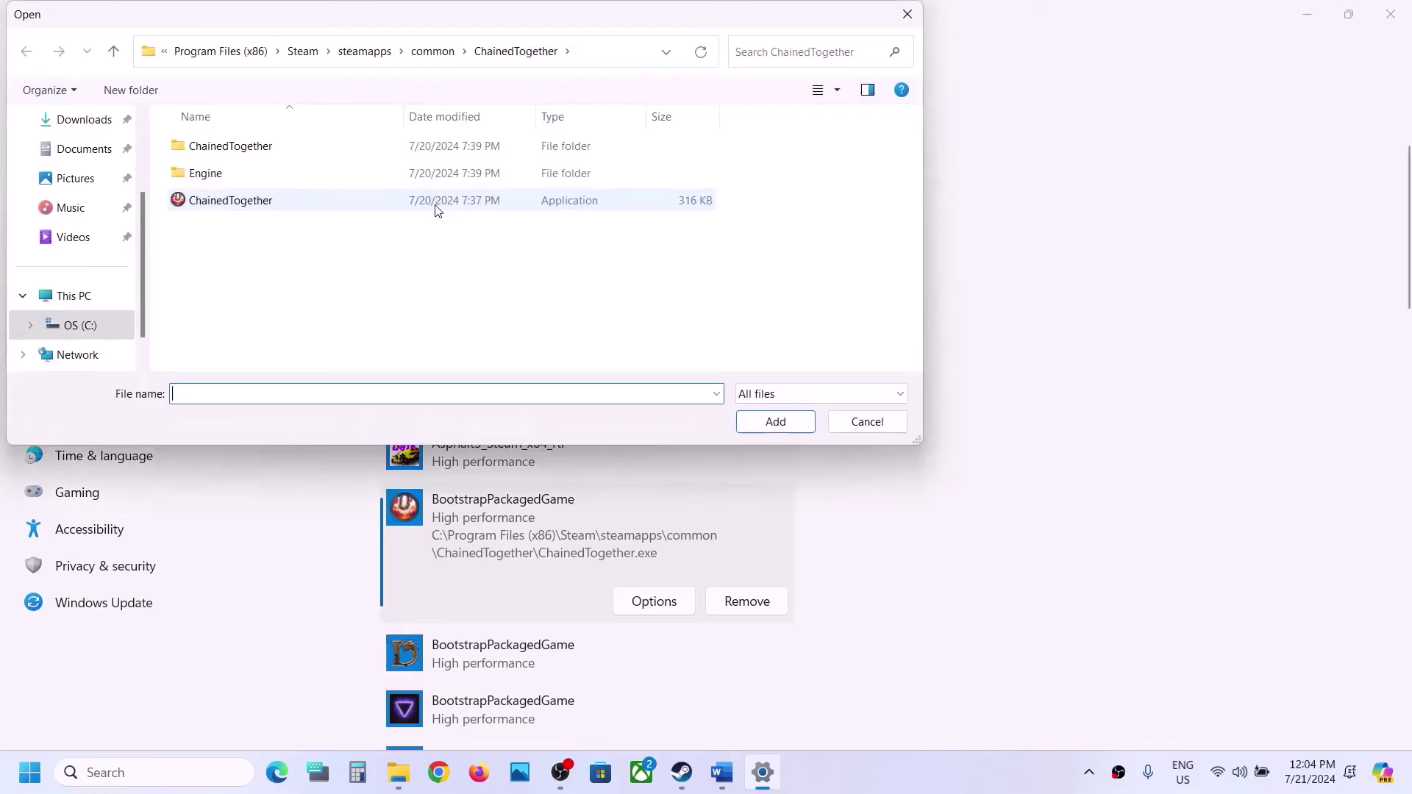
pyautogui.doubleClick(240, 148)
pyautogui.doubleClick(240, 150)
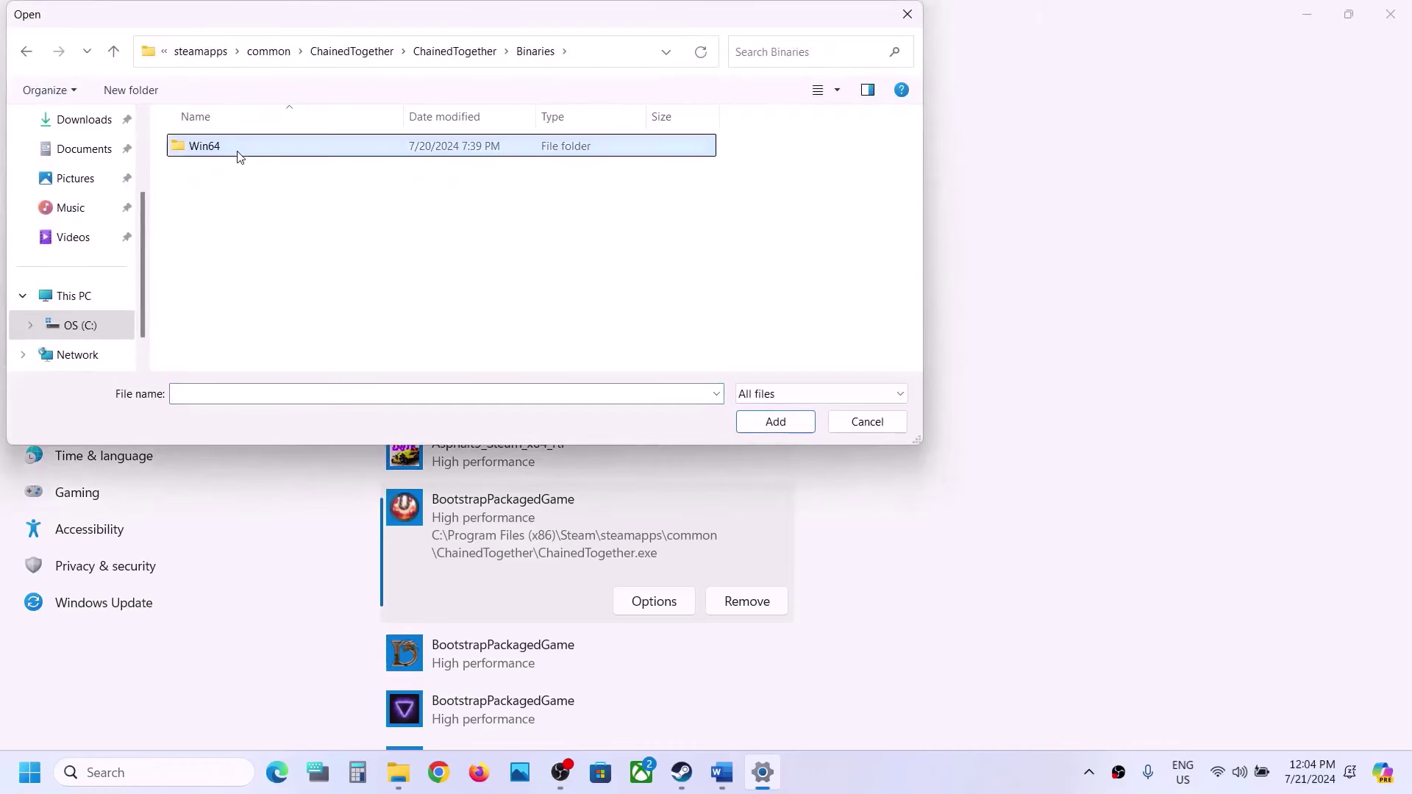
pyautogui.doubleClick(237, 150)
pyautogui.click(231, 177)
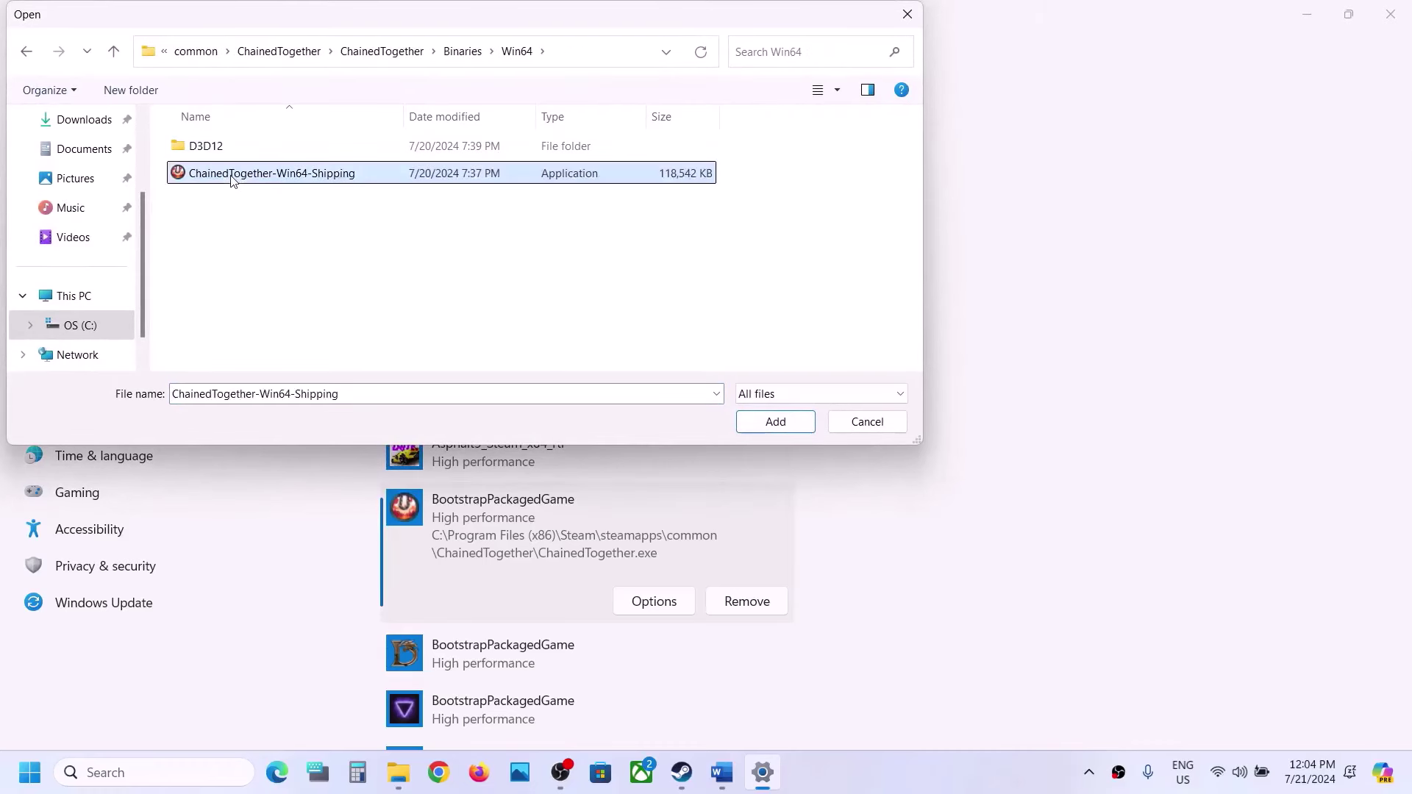
pyautogui.click(799, 426)
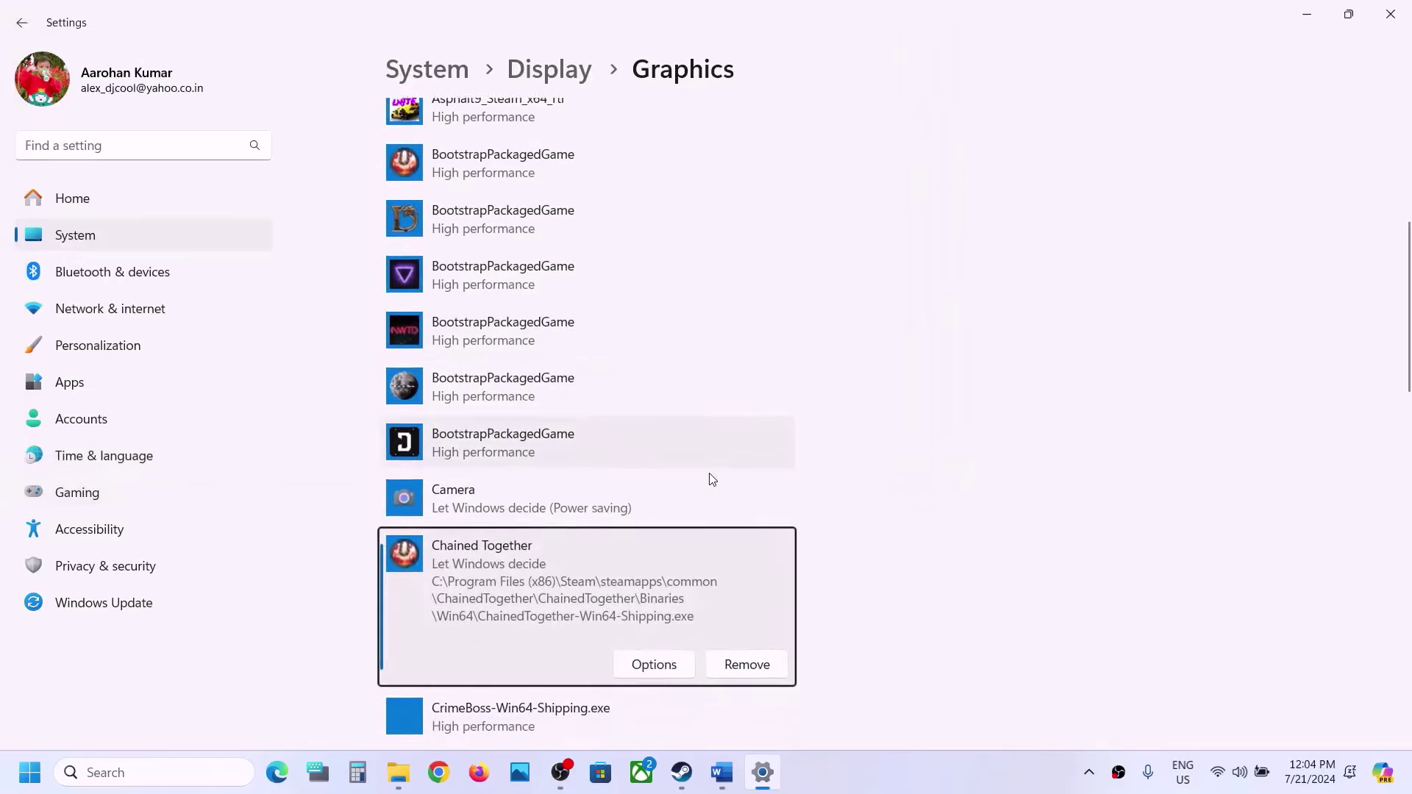
# - Set the graphics preference for the newly added Chained Together entry to High performance and save it
pyautogui.click(673, 673)
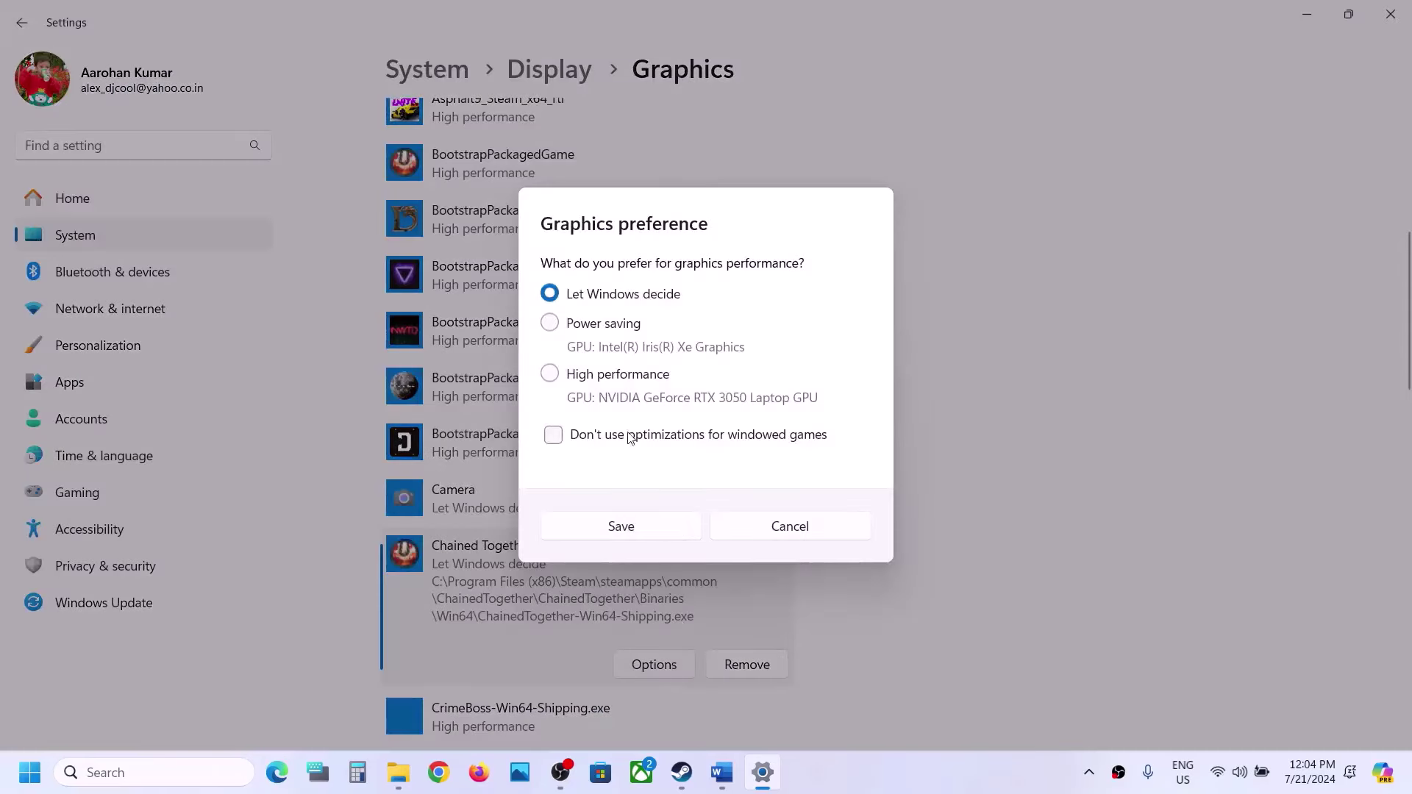
pyautogui.click(601, 379)
pyautogui.click(656, 530)
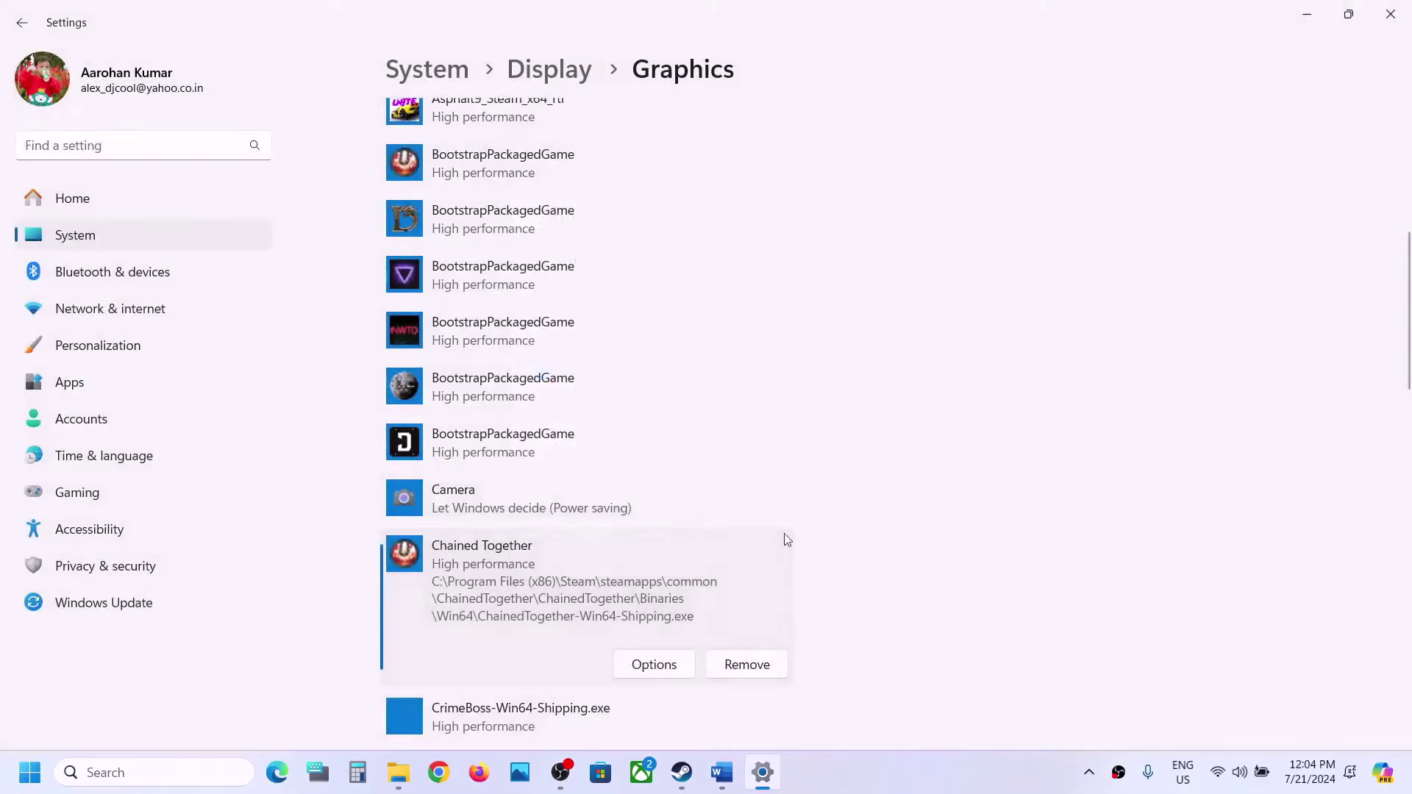
# - Highlight the note about enabled graphics cards in the Word document, and open Device Manager with Display adapters expanded
pyautogui.click(733, 781)
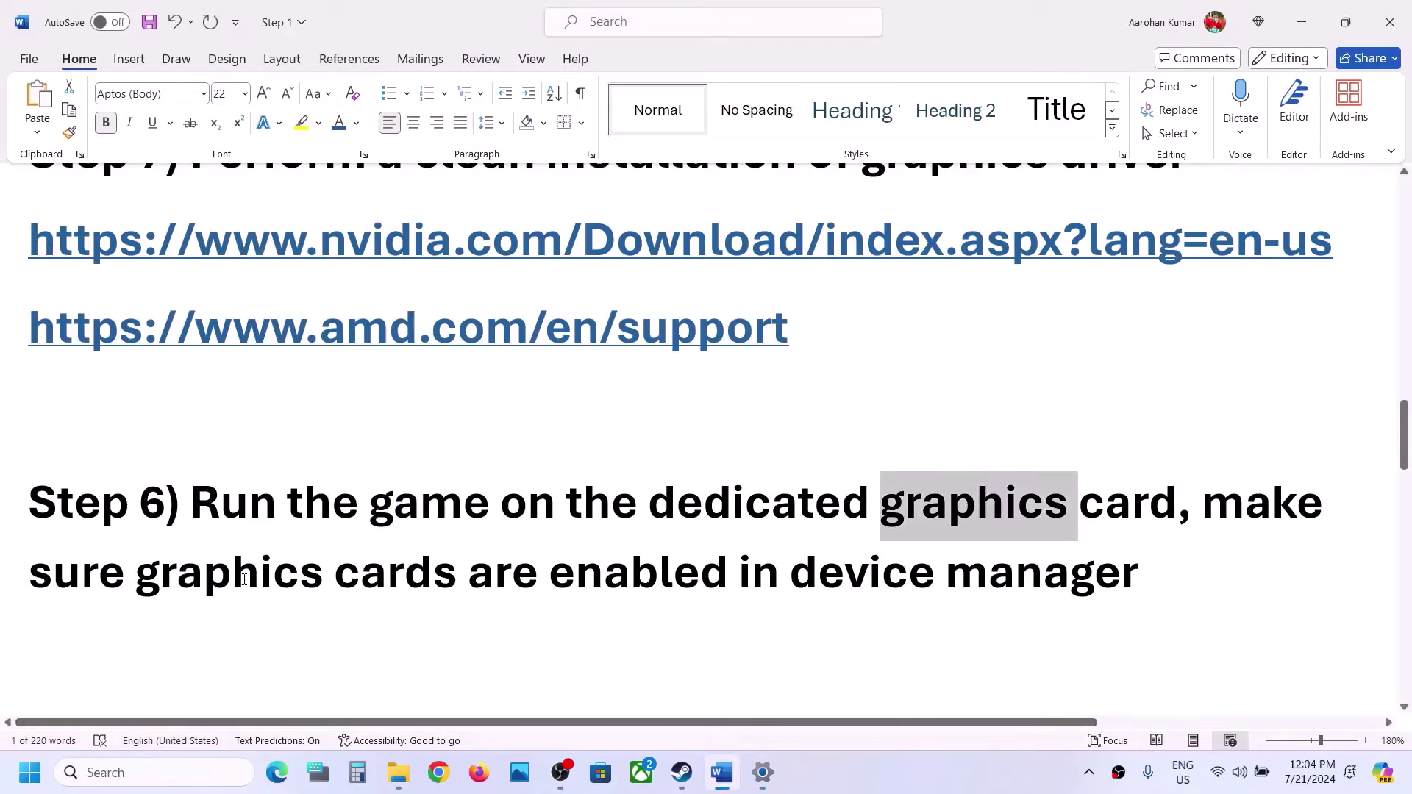
pyautogui.moveTo(244, 579); pyautogui.dragTo(550, 572)
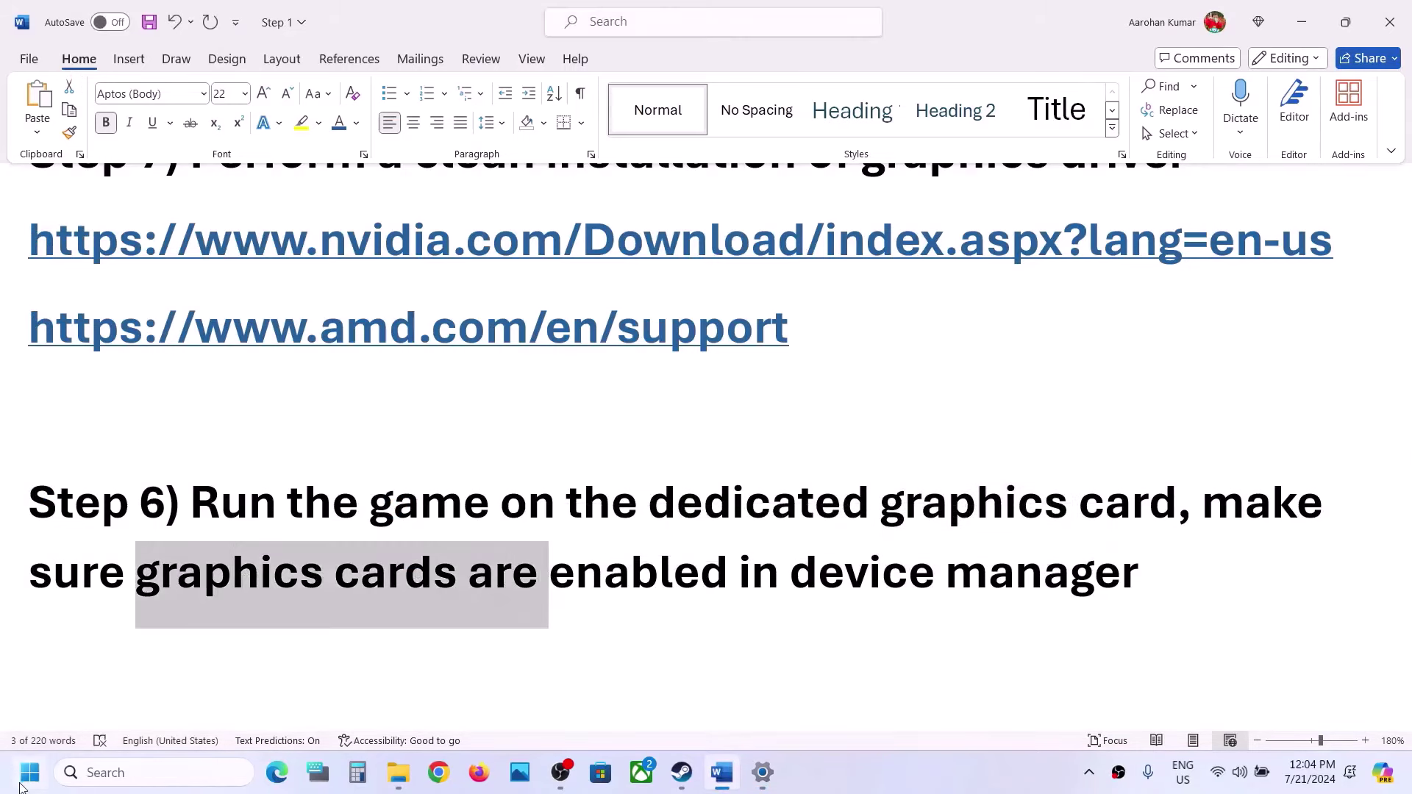
pyautogui.rightClick(20, 787)
pyautogui.click(58, 372)
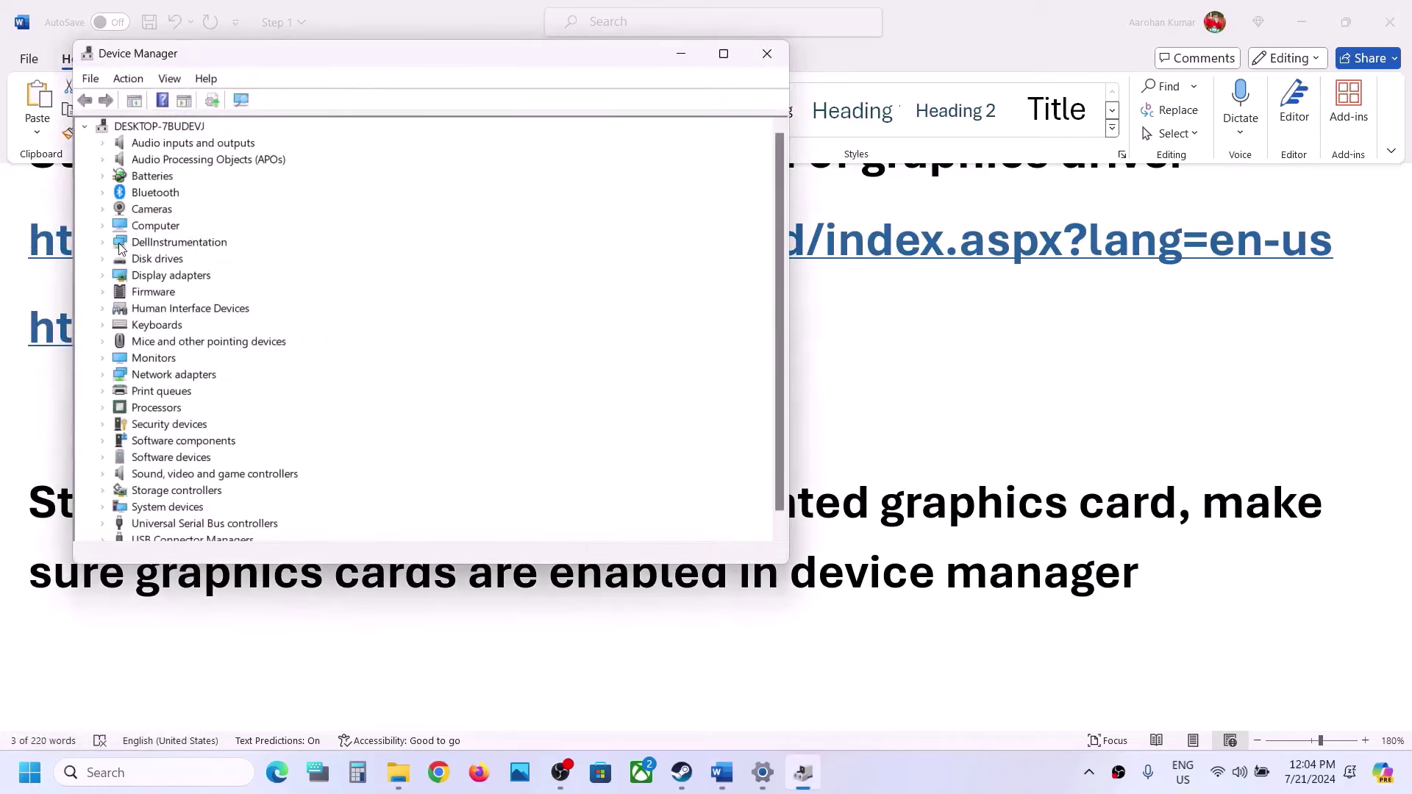
pyautogui.click(103, 276)
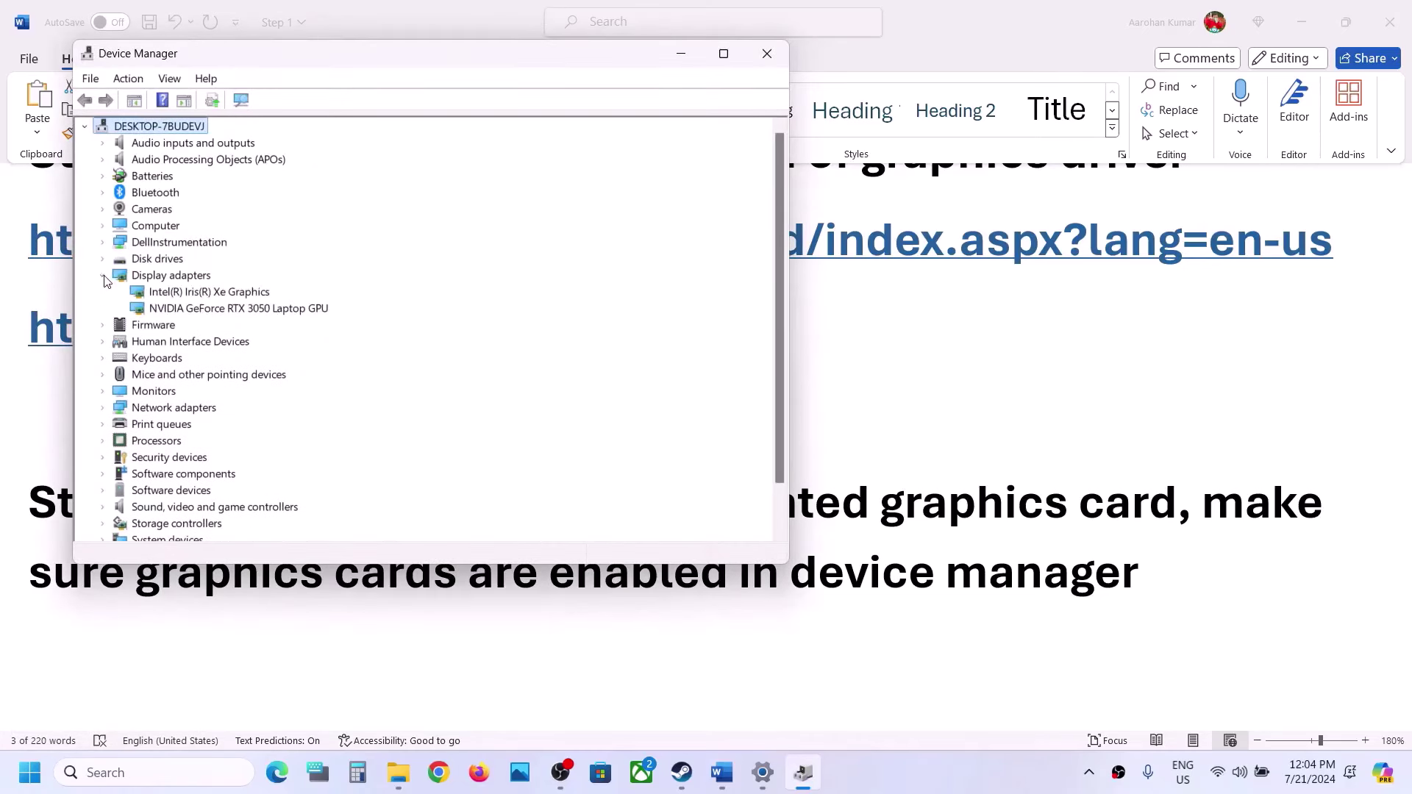
# - Check that the Intel Iris Xe and NVIDIA GeForce RTX 3050 display adapters are enabled, and close Device Manager
pyautogui.click(205, 308)
pyautogui.click(204, 294)
pyautogui.rightClick(205, 296)
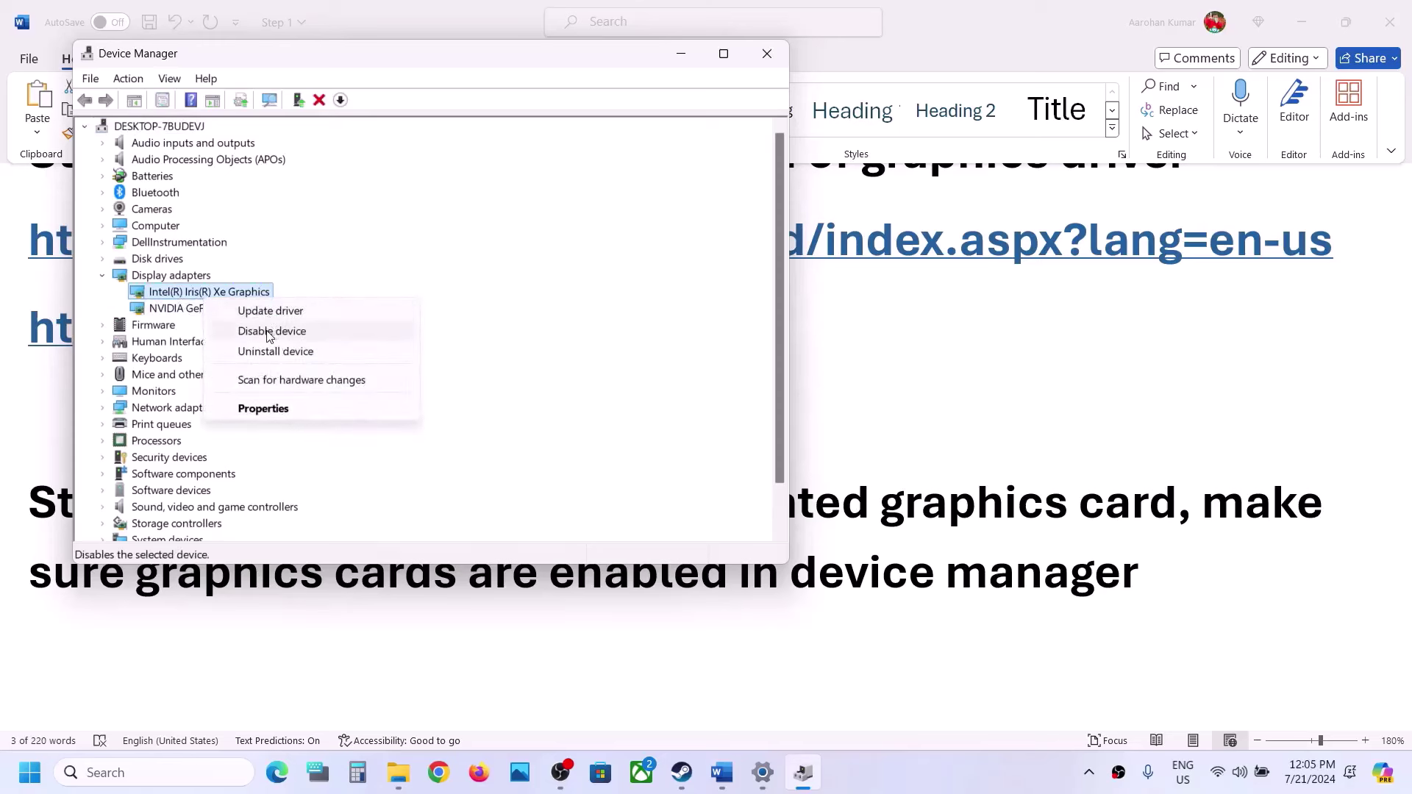
pyautogui.rightClick(203, 294)
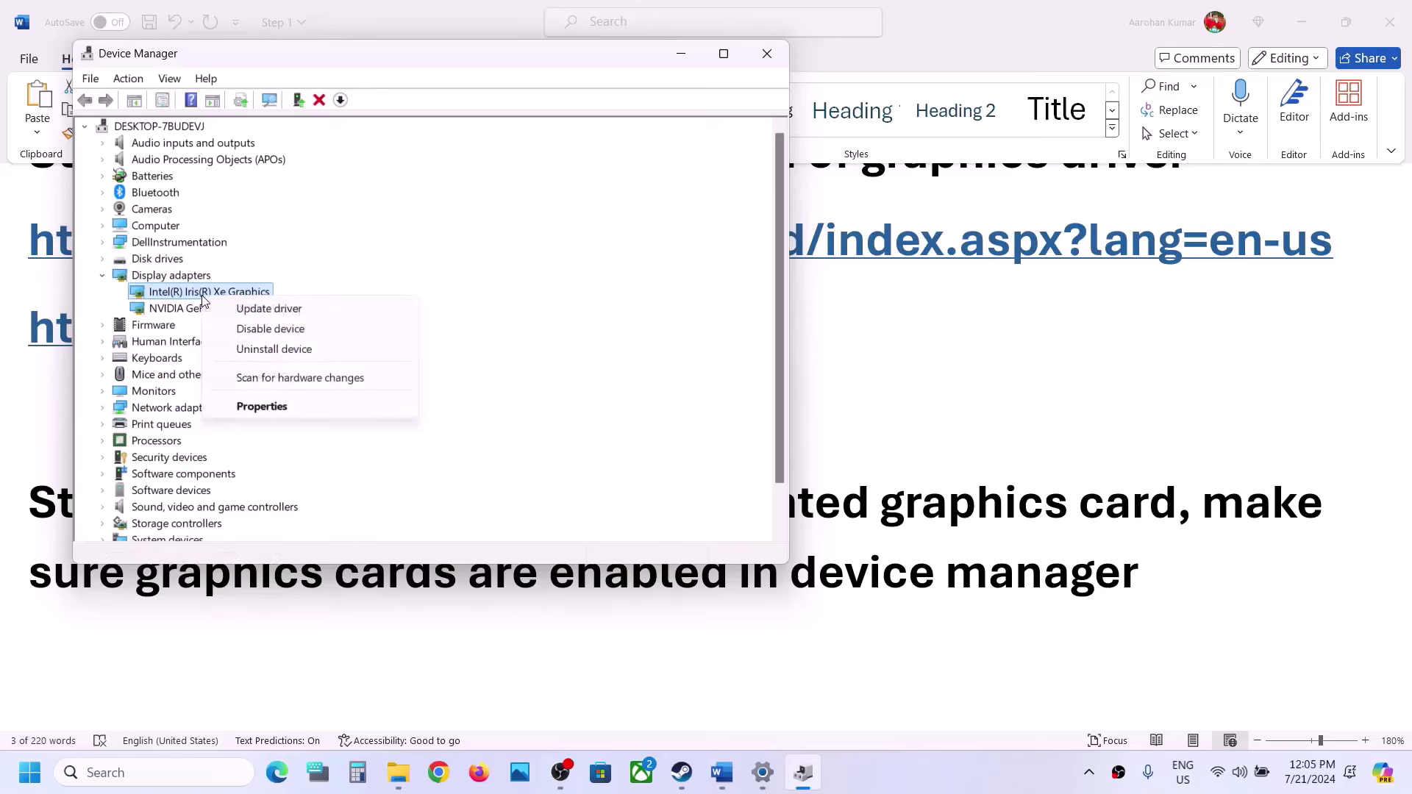
pyautogui.click(180, 310)
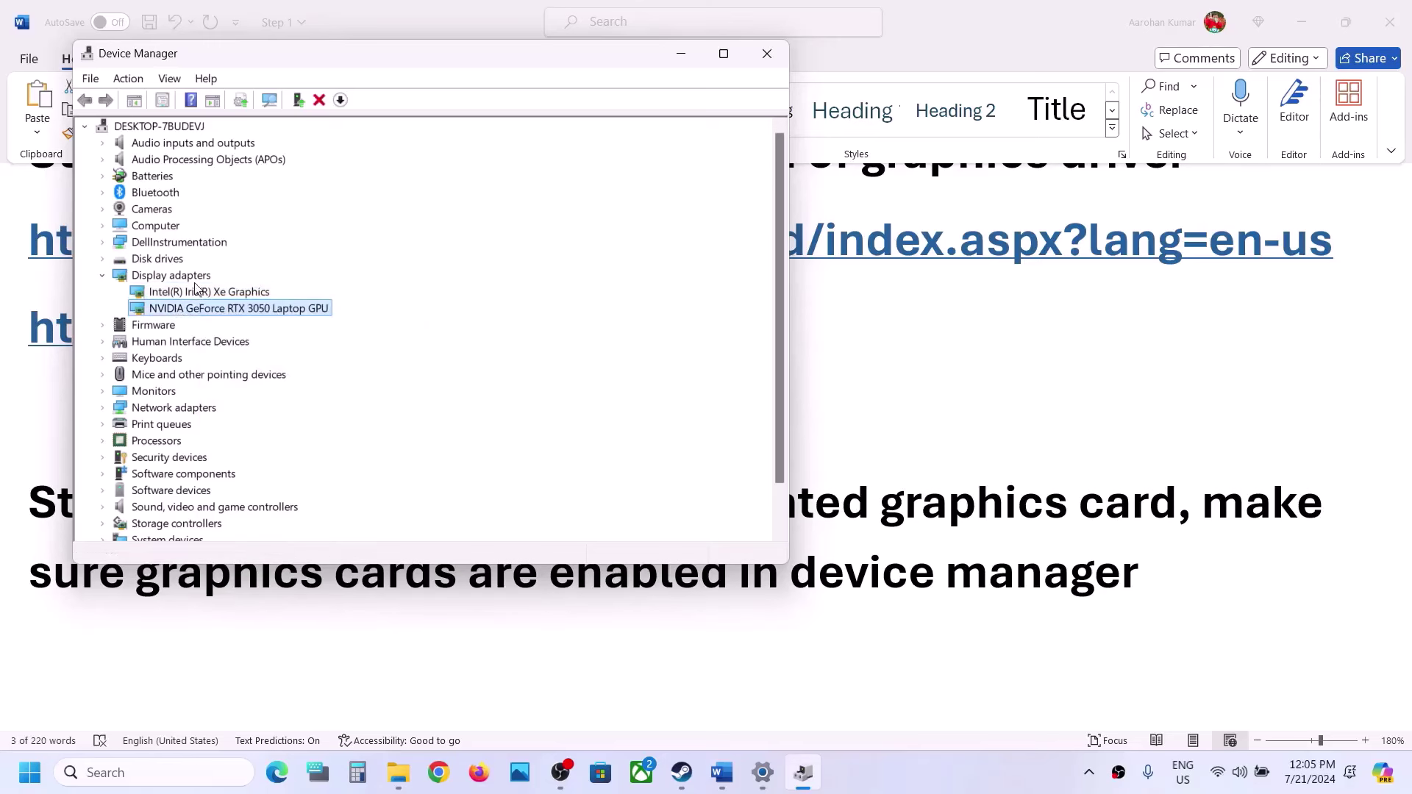
pyautogui.click(195, 288)
pyautogui.click(233, 311)
pyautogui.click(767, 54)
# - Switch to Steam and verify the integrity of Chained Together's installed game files
pyautogui.scroll(-3, 690, 284)
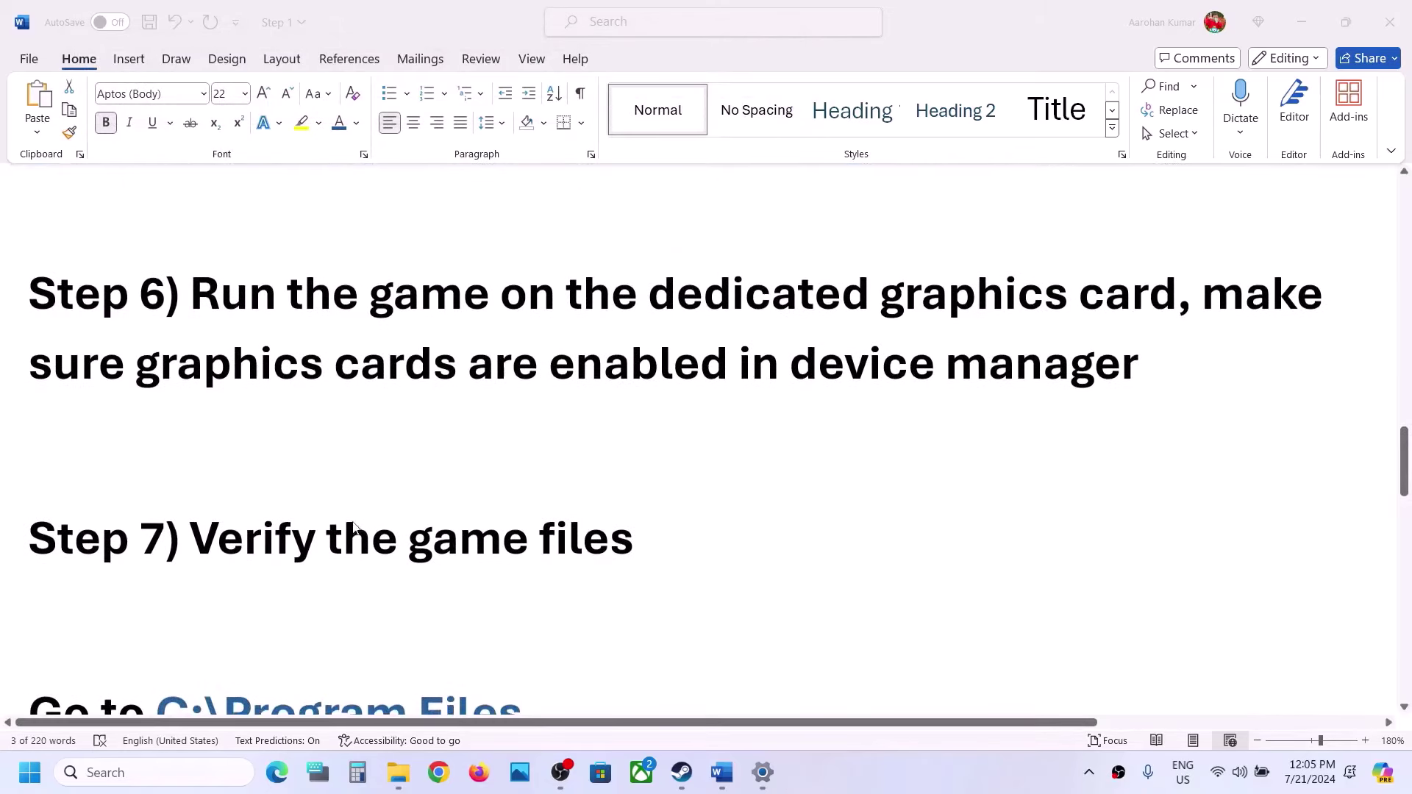
pyautogui.click(679, 772)
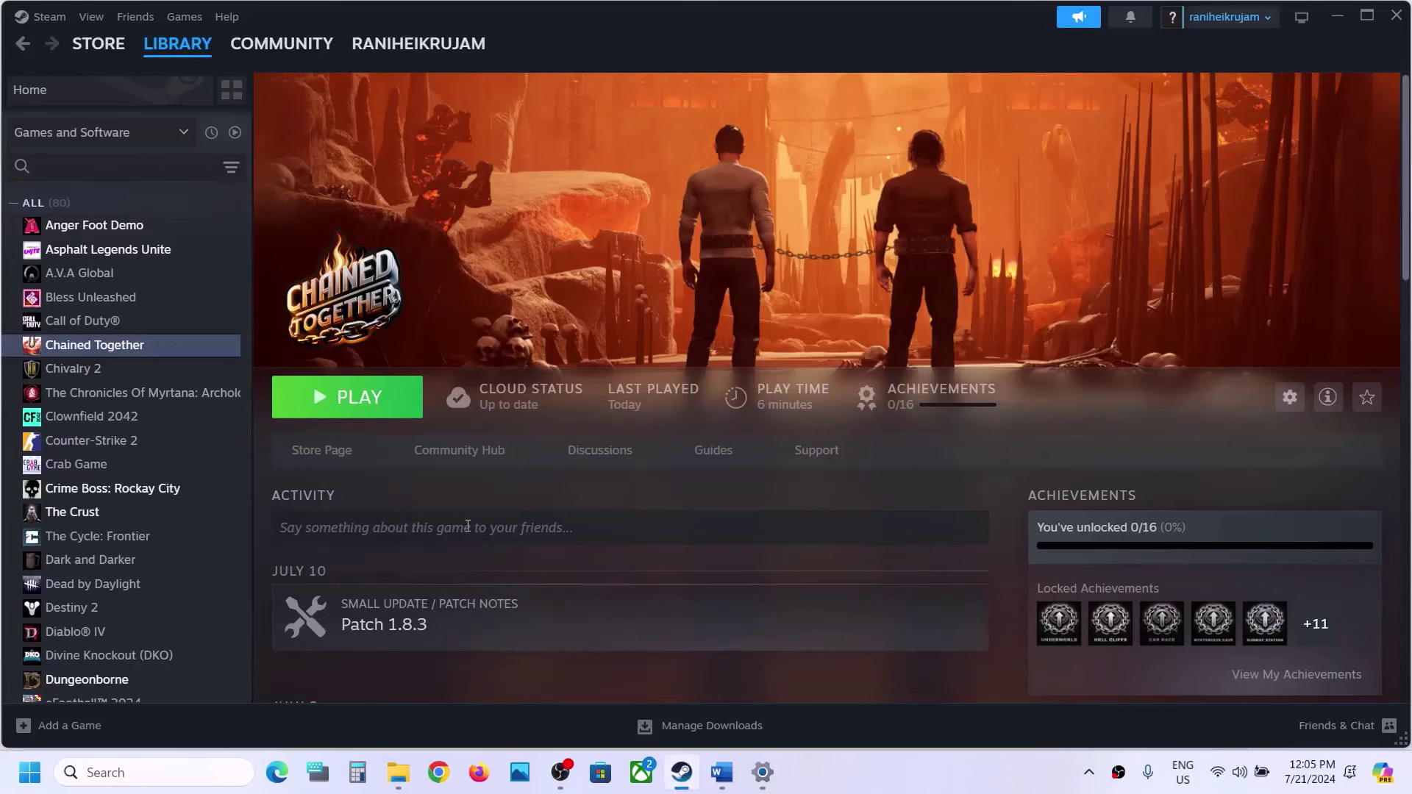
pyautogui.rightClick(149, 354)
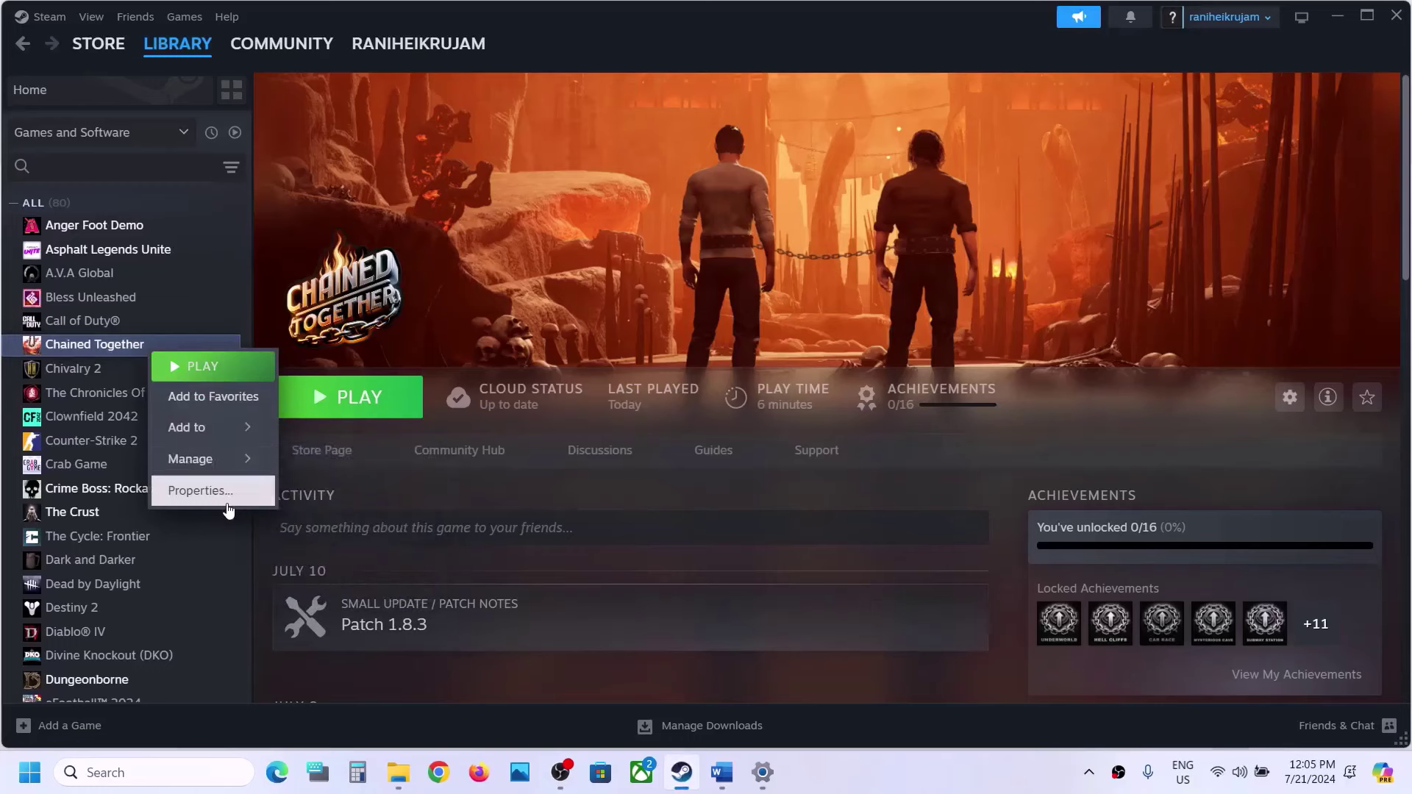
pyautogui.click(214, 513)
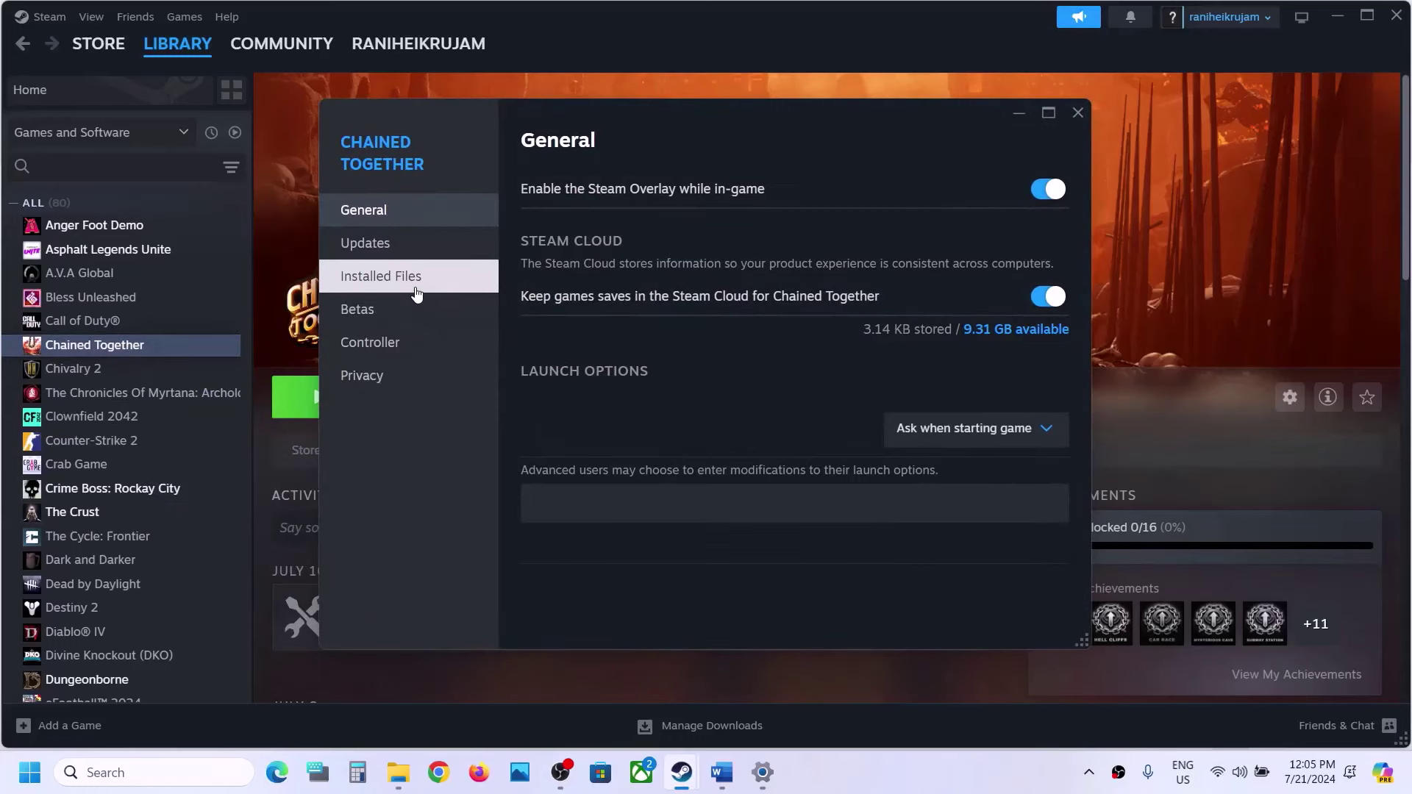
pyautogui.click(417, 294)
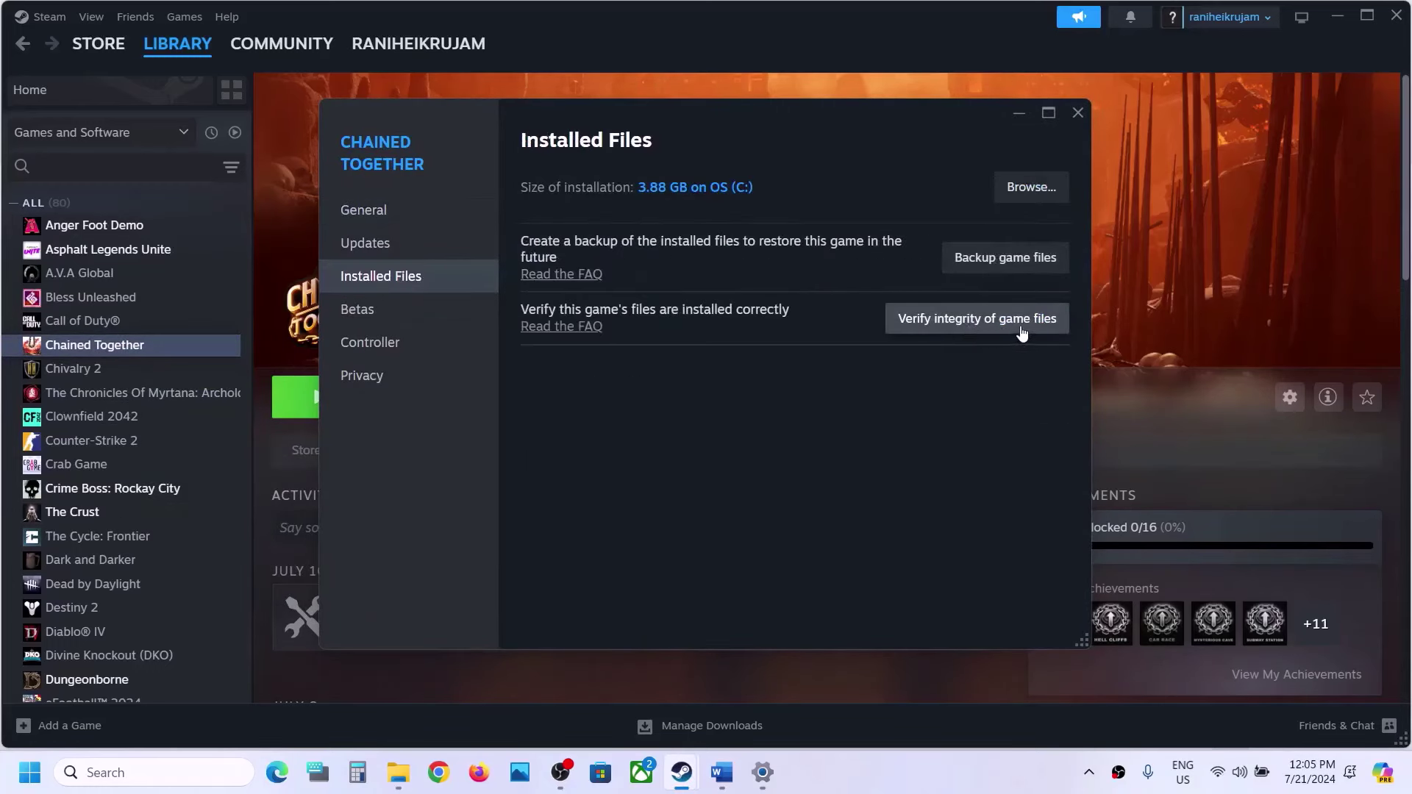
pyautogui.click(966, 329)
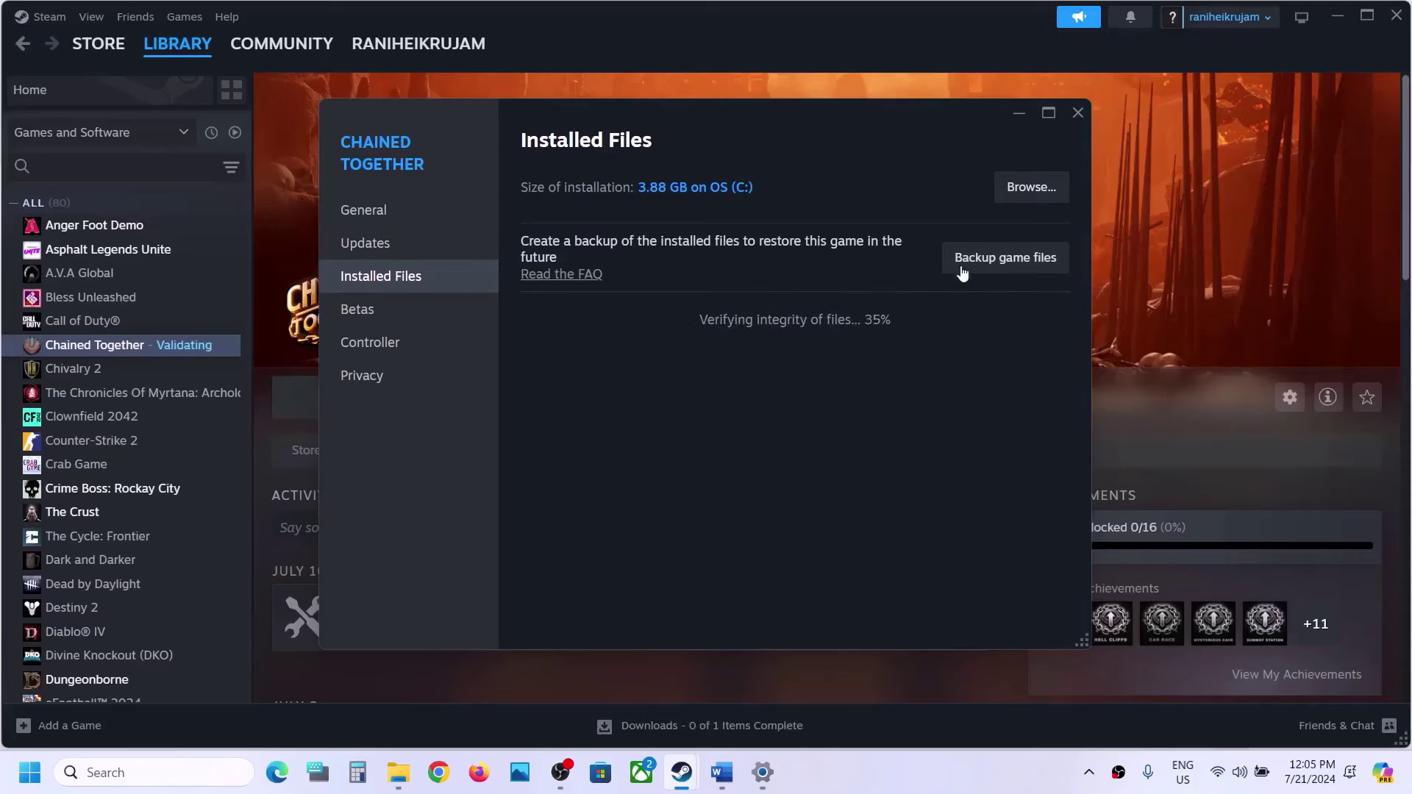
# - Return to the Word document and highlight the ChainedTogether\Engine folder path given below Step 7
pyautogui.click(722, 772)
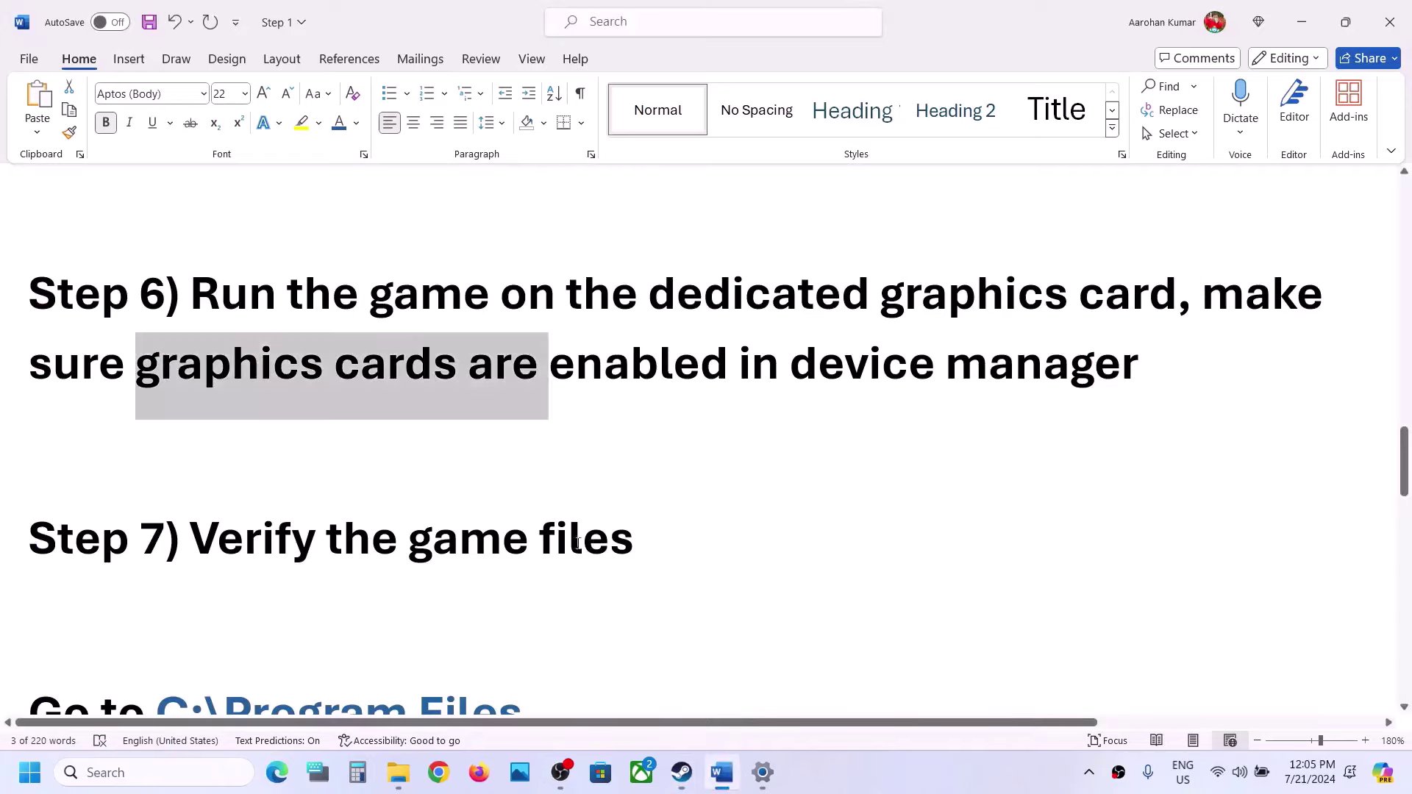
pyautogui.scroll(-1, 577, 544)
pyautogui.scroll(-4, 304, 614)
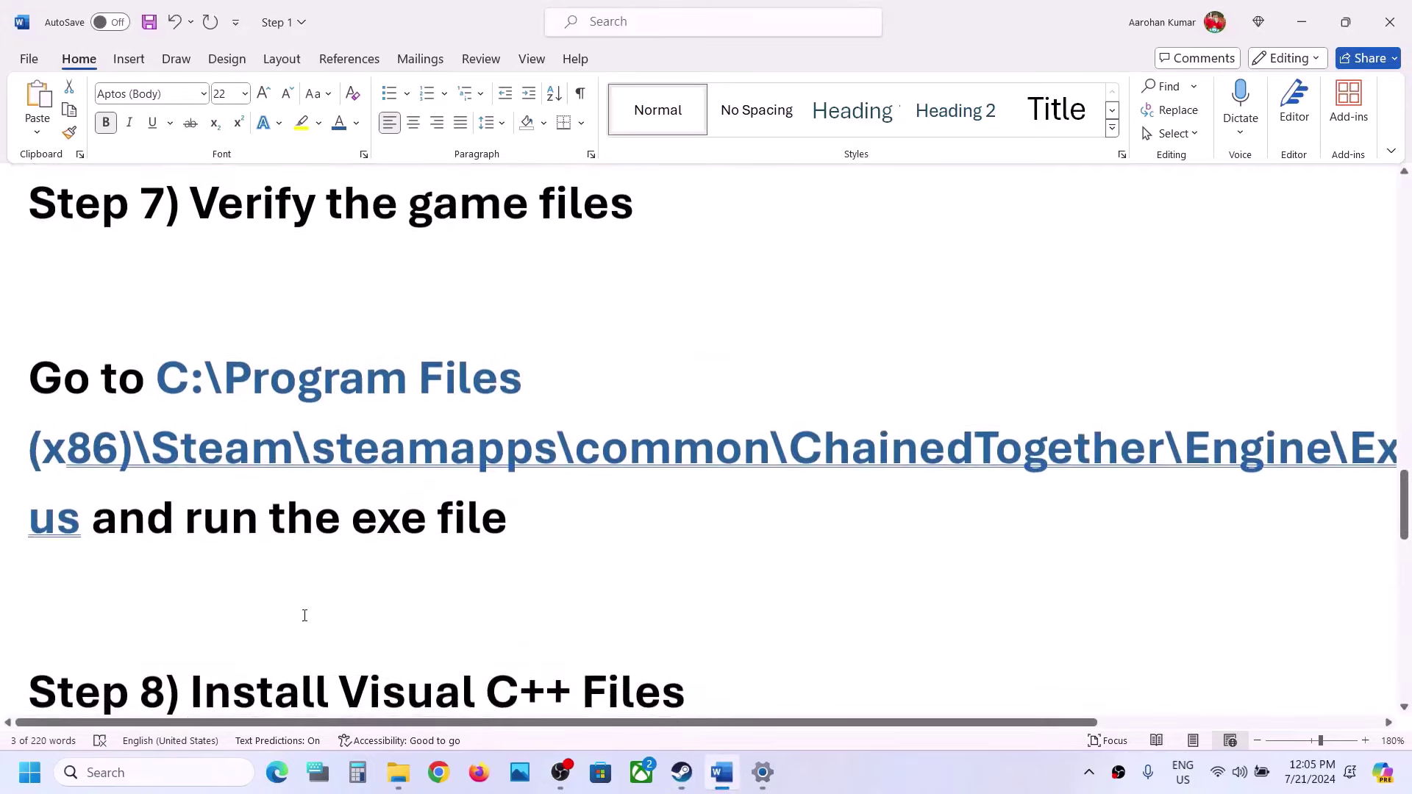
pyautogui.moveTo(166, 363); pyautogui.dragTo(1165, 449)
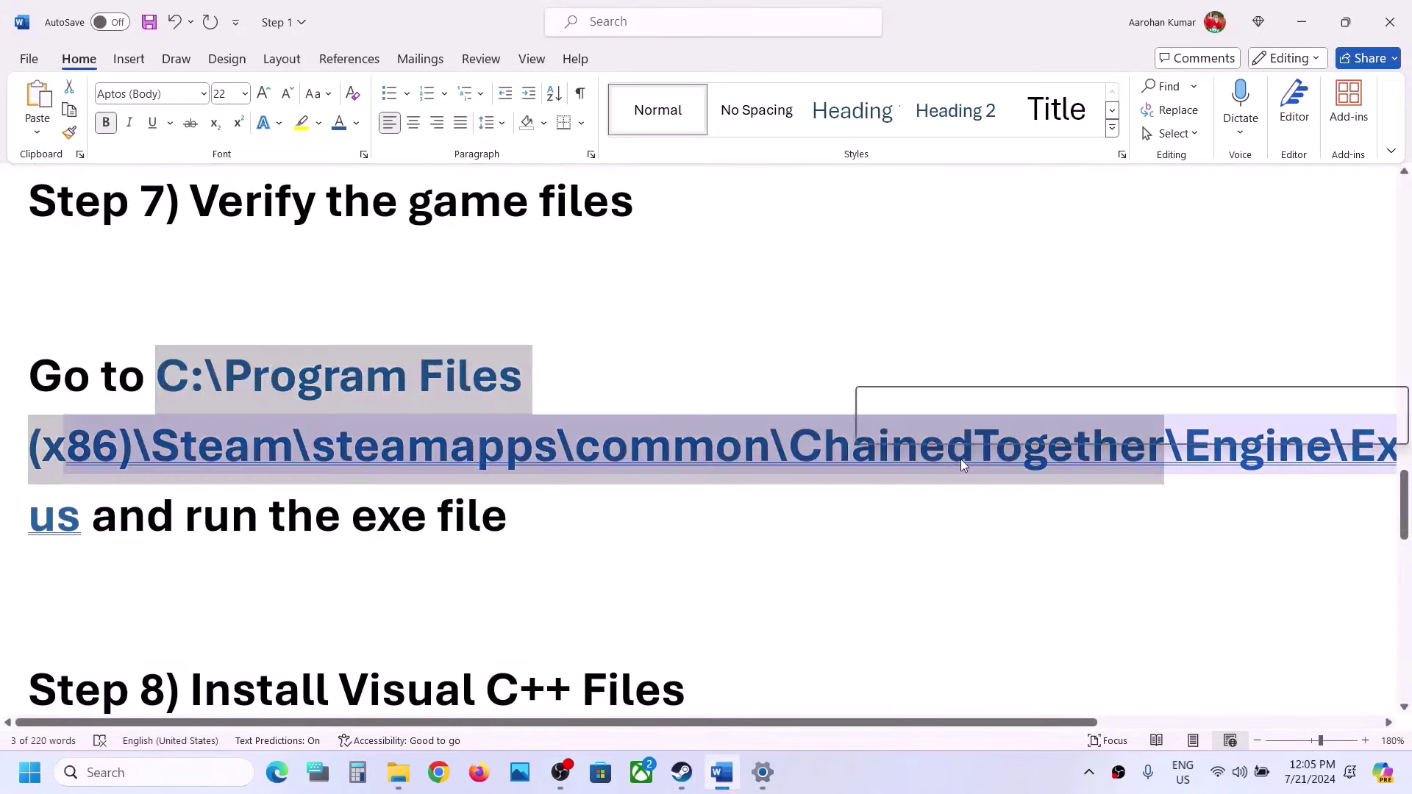
# - Switch to File Explorer and open the folder C:\Program Files (x86)\Steam
pyautogui.click(412, 779)
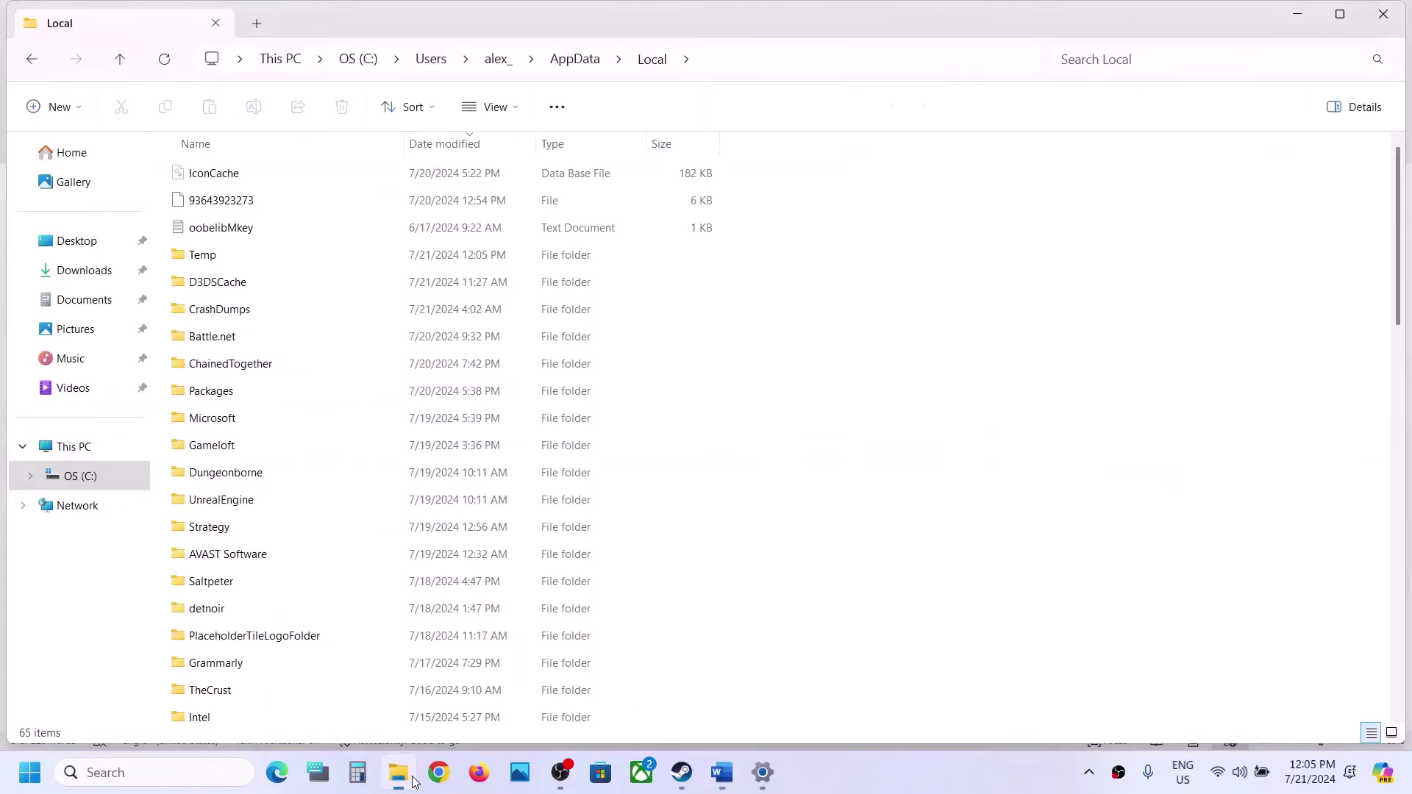
pyautogui.click(98, 453)
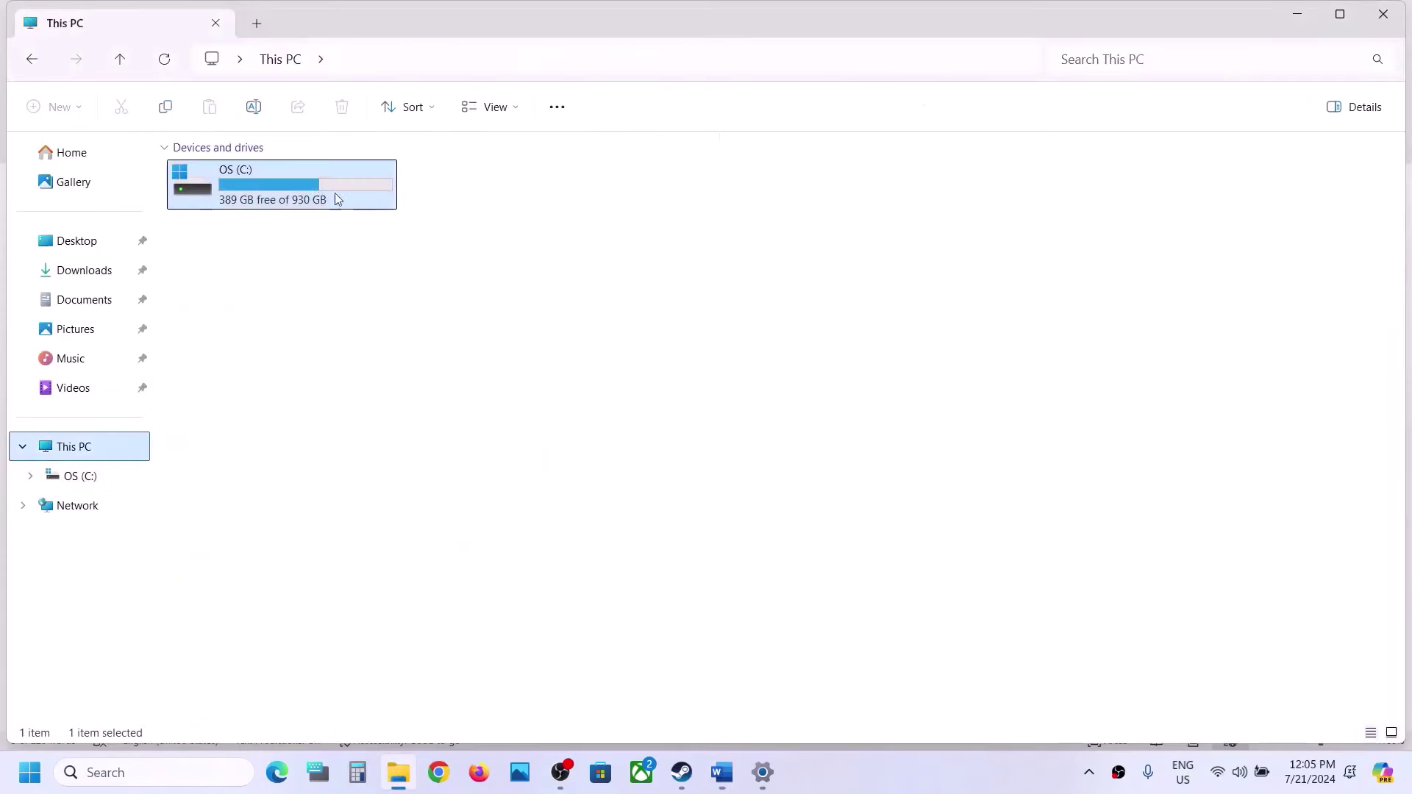
pyautogui.doubleClick(315, 181)
pyautogui.scroll(-2, 308, 360)
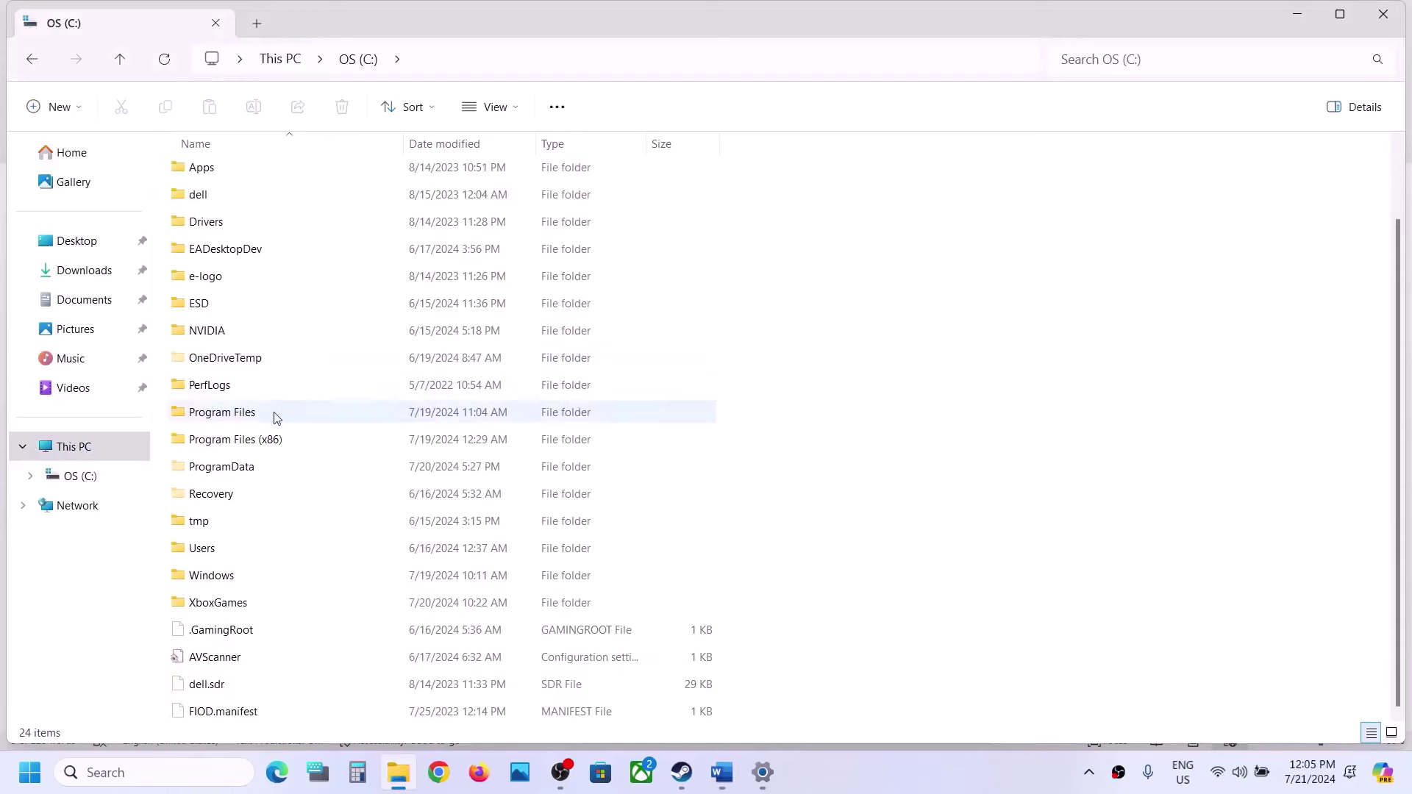
pyautogui.doubleClick(266, 438)
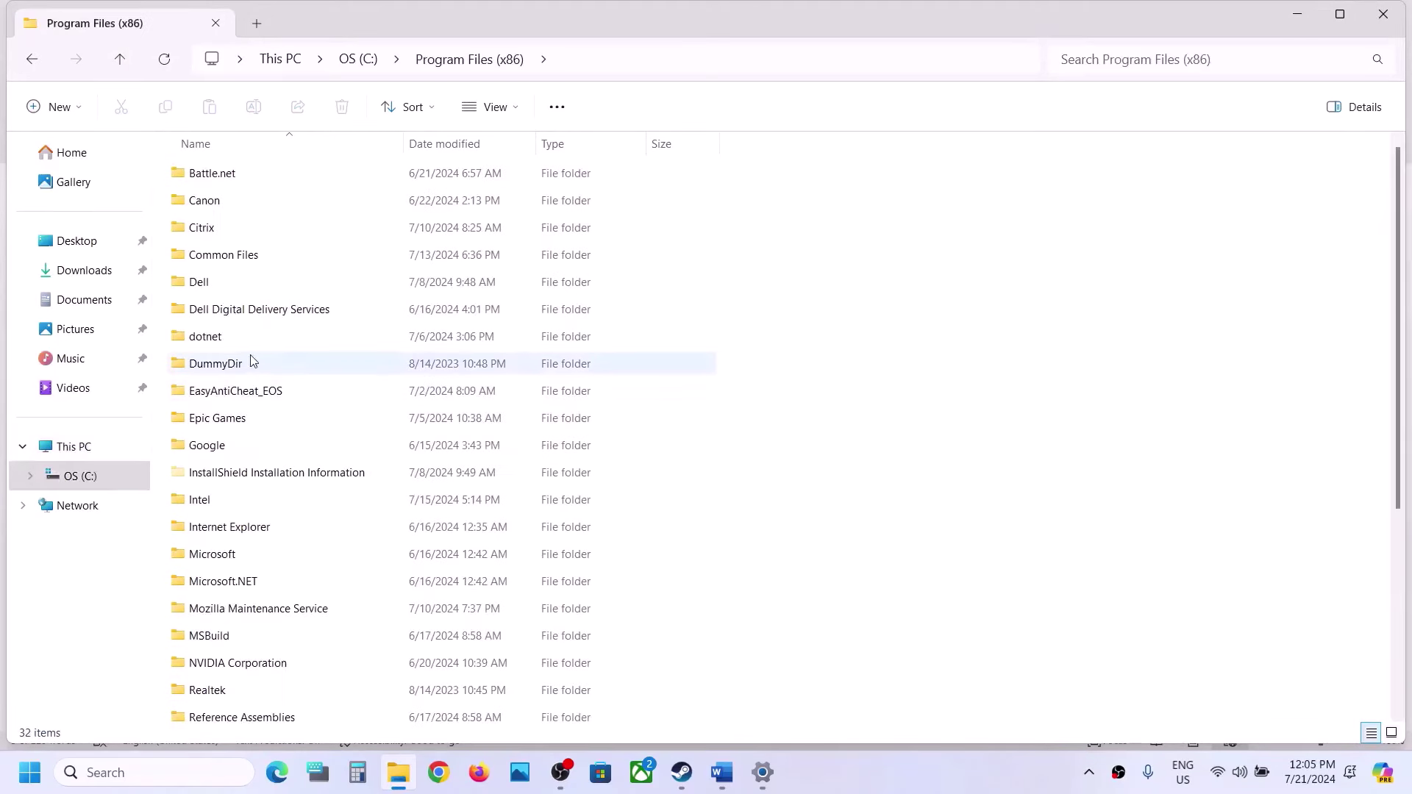
pyautogui.scroll(-4, 250, 364)
pyautogui.click(237, 469)
pyautogui.doubleClick(236, 468)
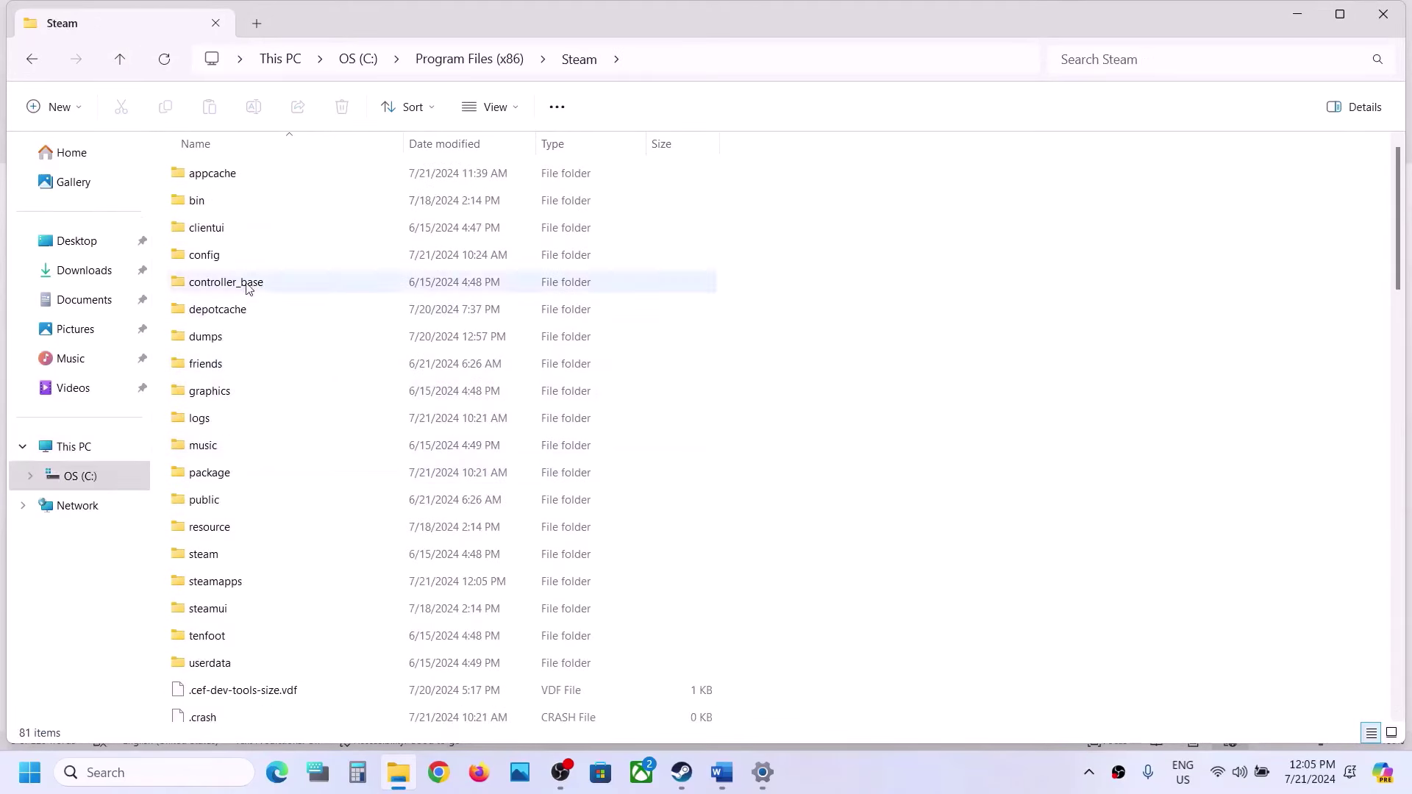
# - Open the subfolder steamapps\common\ChainedTogether\Engine\Extras\Redist\en-us
pyautogui.scroll(-1, 249, 412)
pyautogui.doubleClick(237, 558)
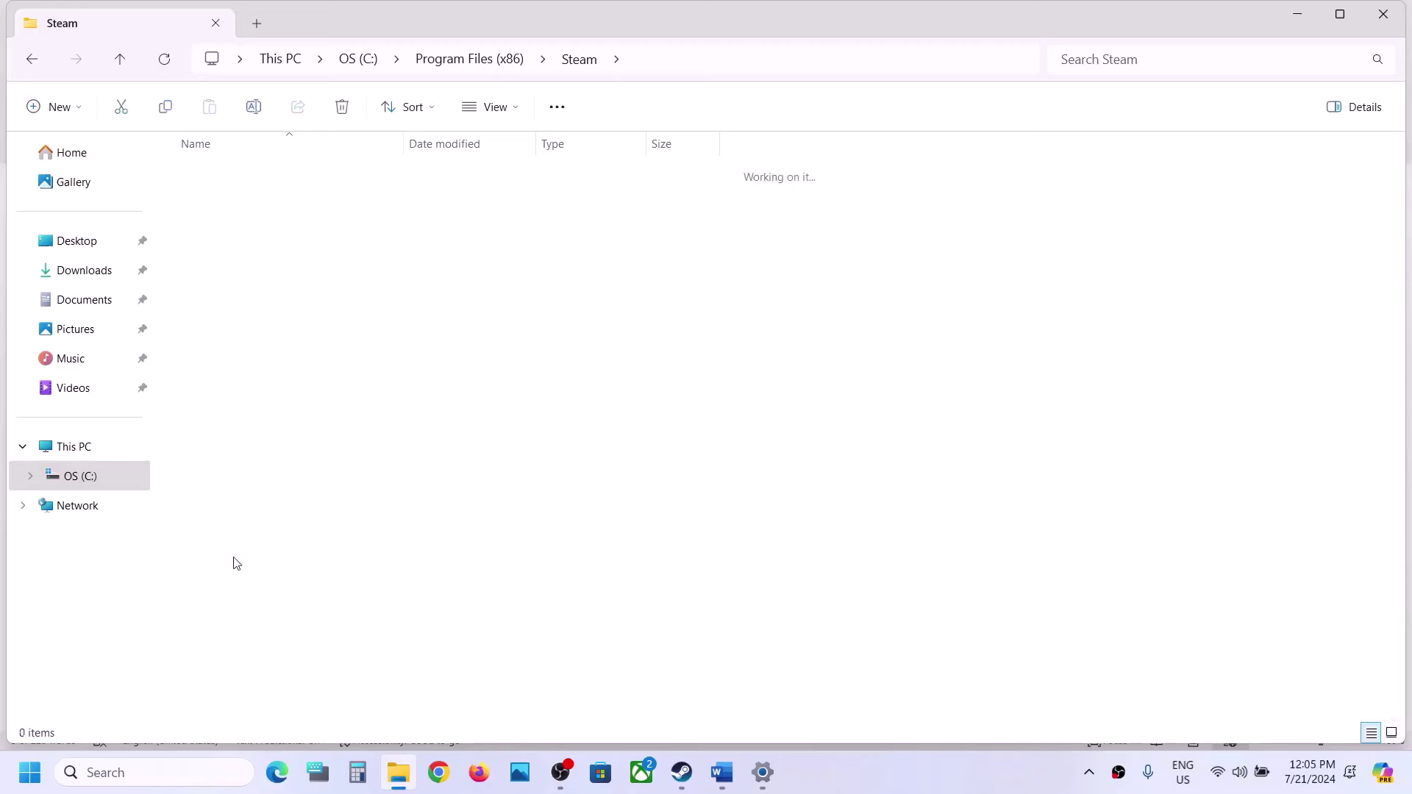
pyautogui.doubleClick(217, 184)
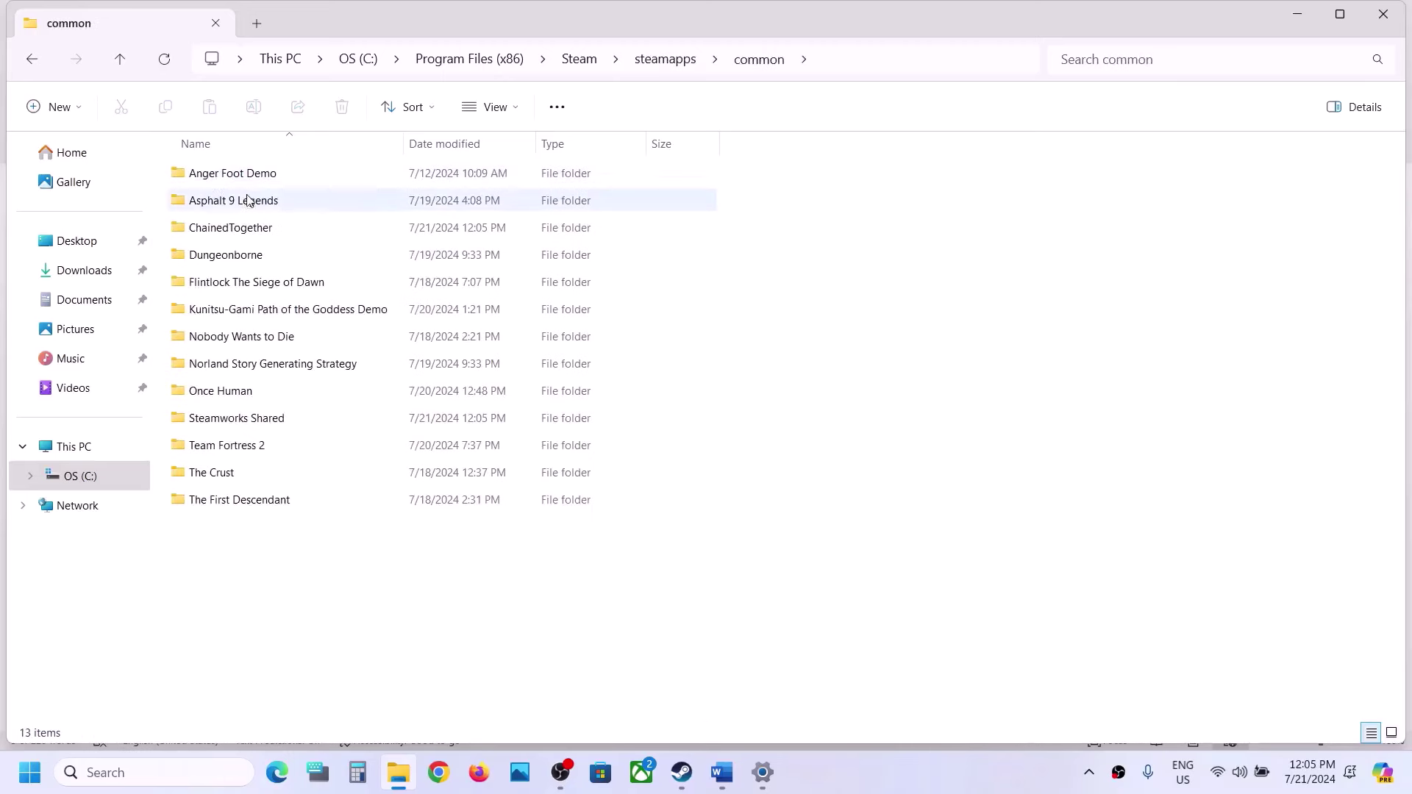
pyautogui.doubleClick(229, 229)
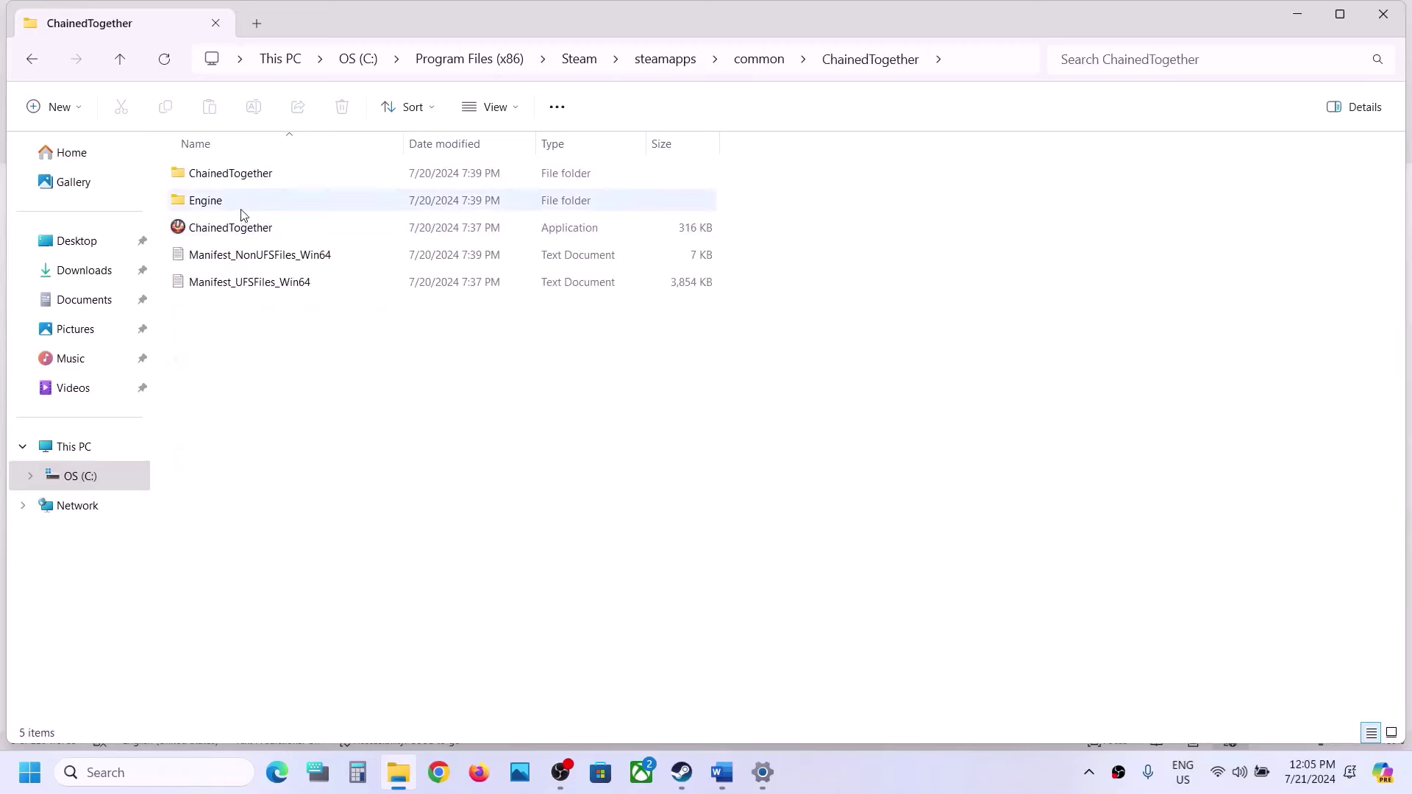
pyautogui.doubleClick(237, 209)
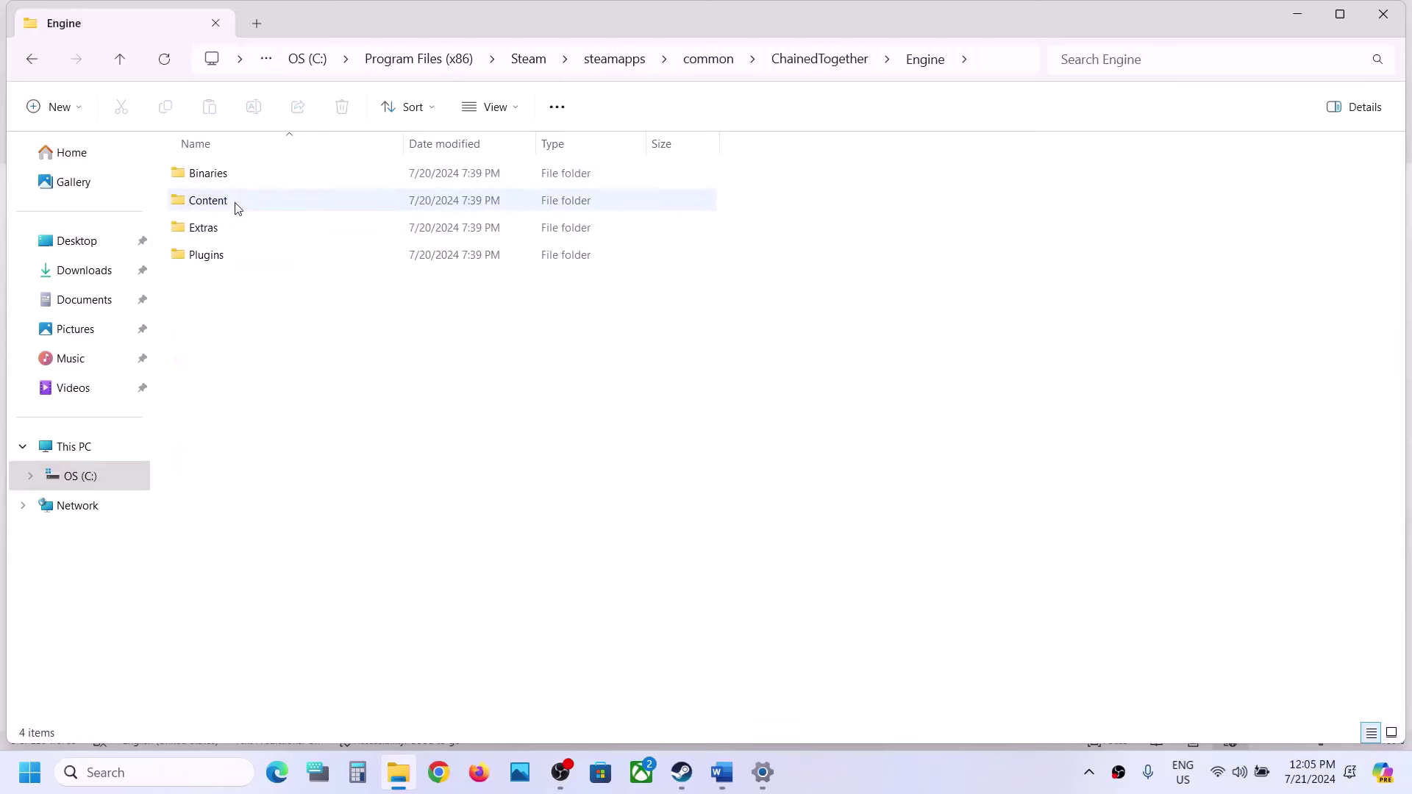
pyautogui.doubleClick(202, 233)
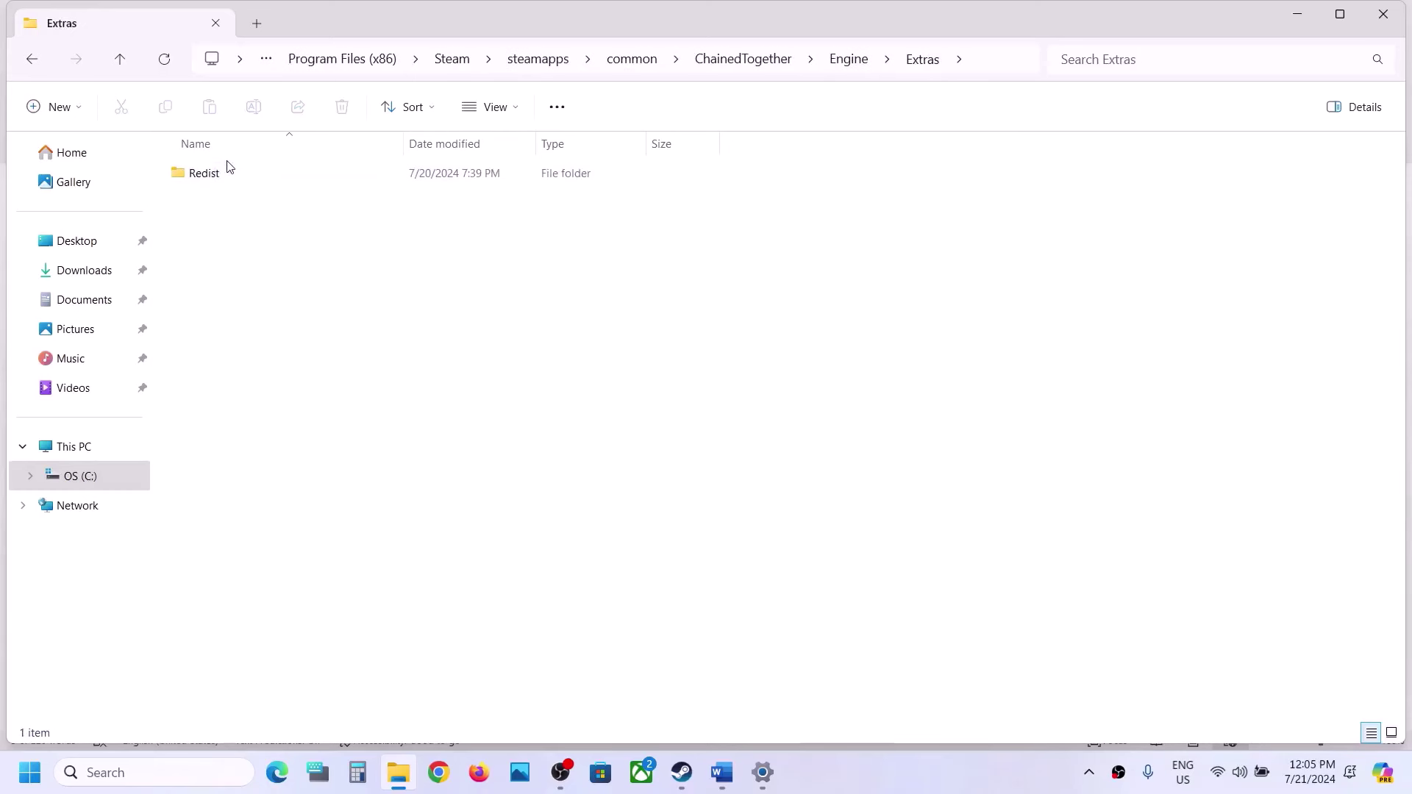
pyautogui.doubleClick(221, 174)
pyautogui.doubleClick(252, 177)
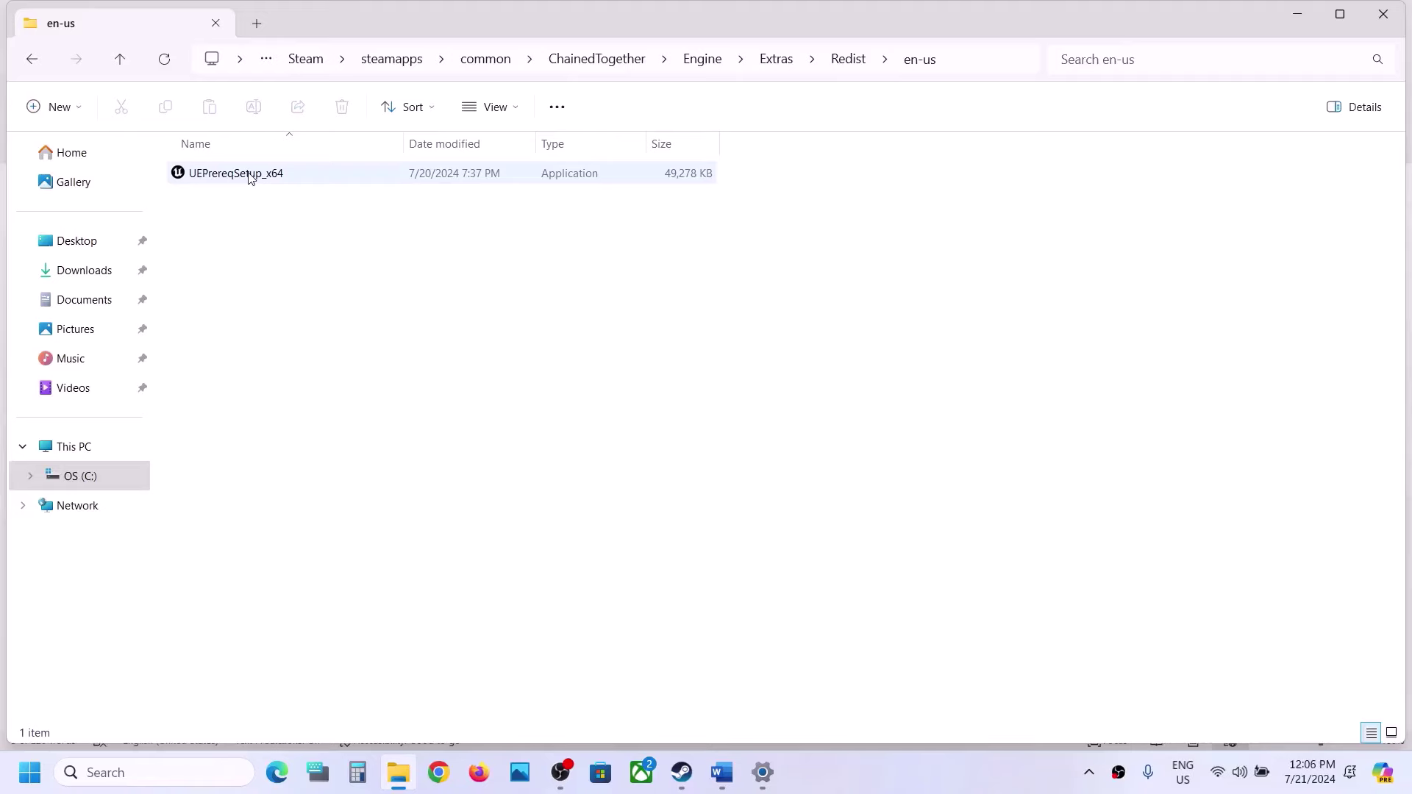
# - Run UEPrereqSetup_x64, agree to the license terms, install the UE Prerequisites (x64) and close the setup
pyautogui.rightClick(249, 178)
pyautogui.click(339, 295)
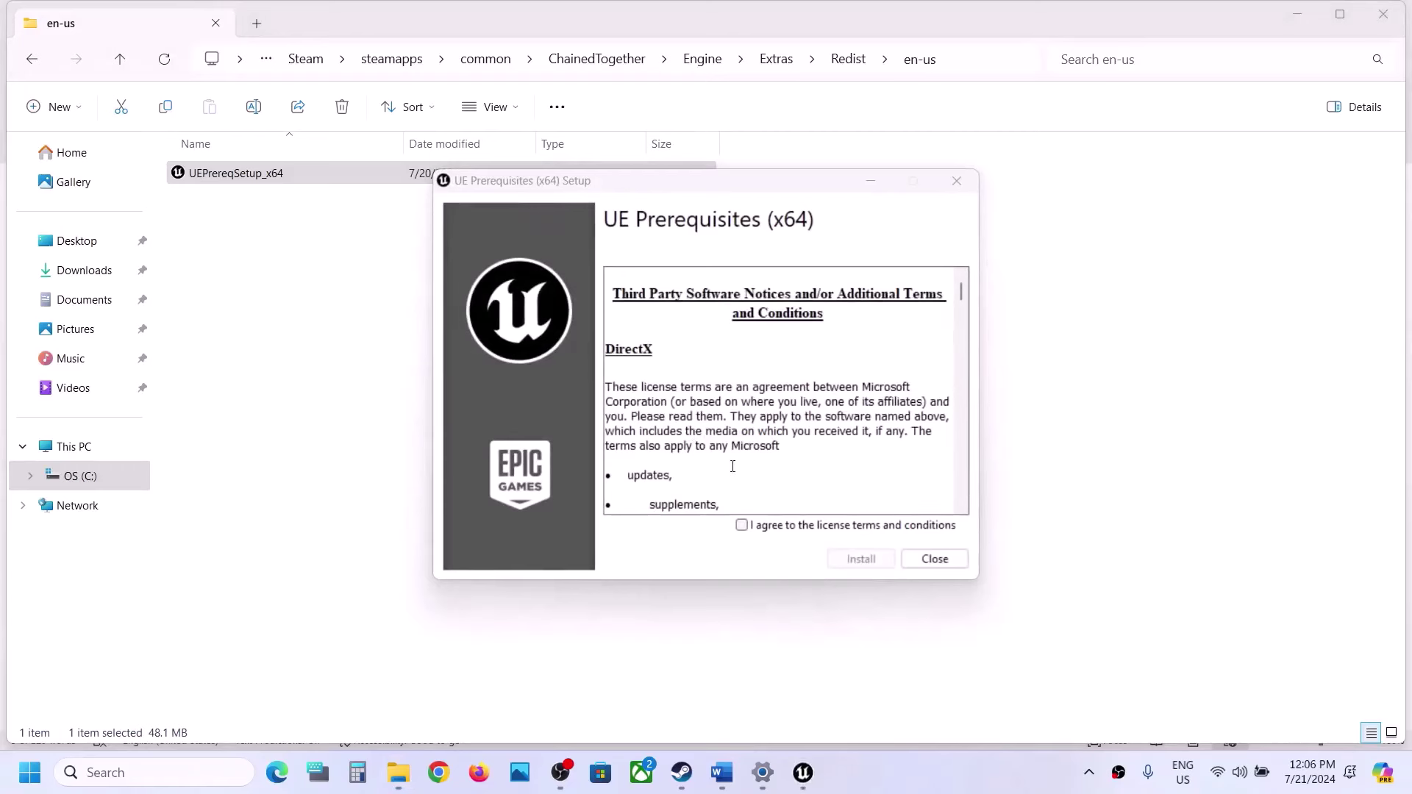
pyautogui.click(783, 527)
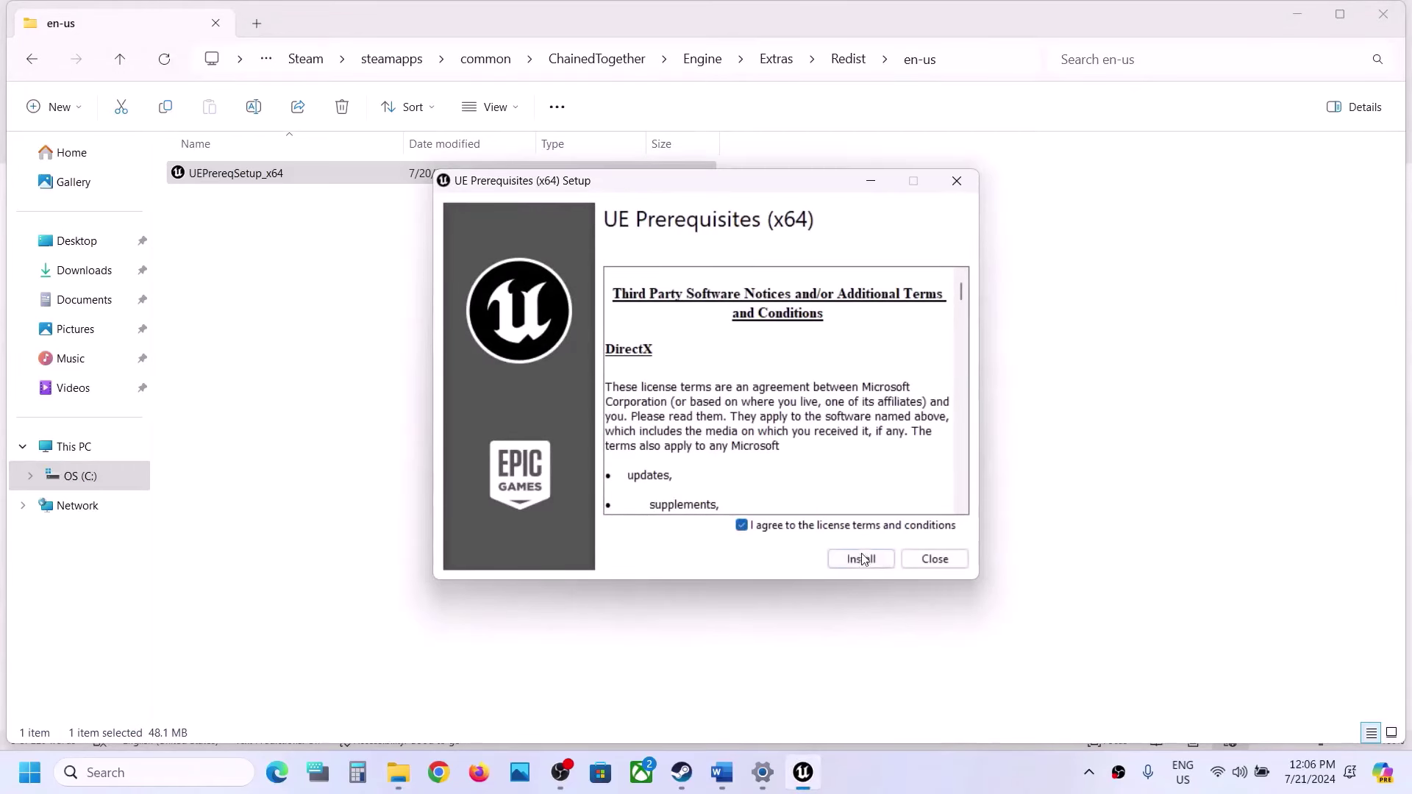
pyautogui.click(862, 563)
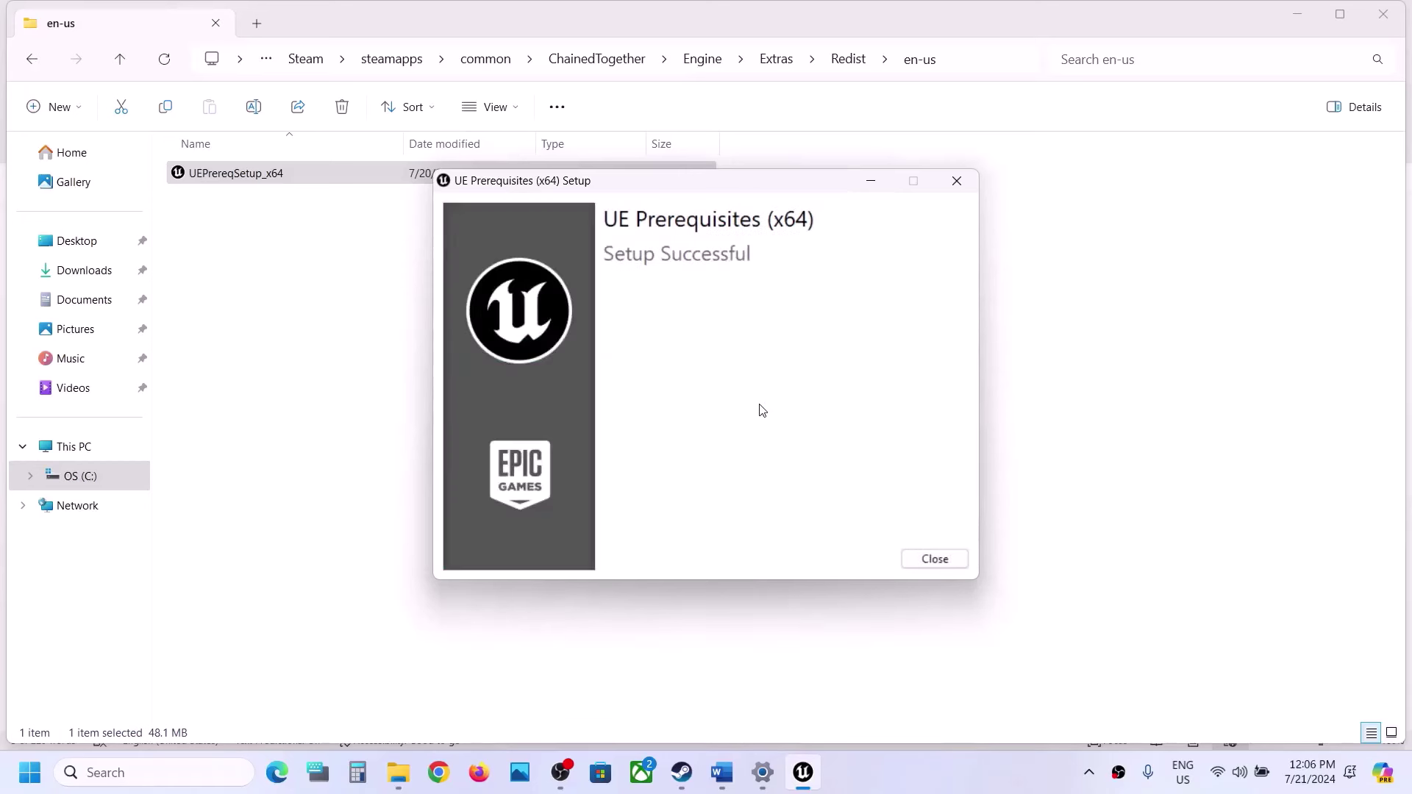
pyautogui.click(934, 559)
pyautogui.click(29, 772)
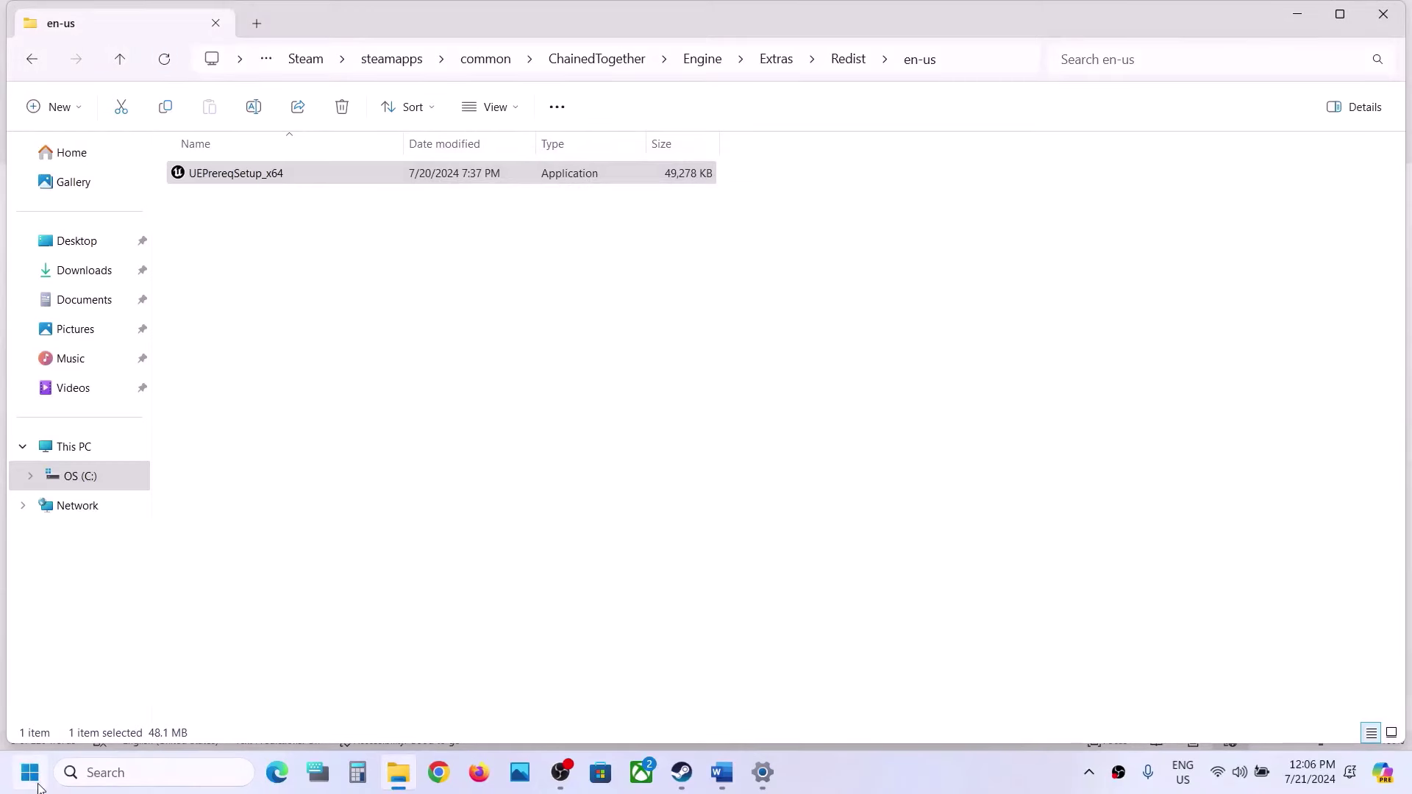
pyautogui.click(534, 709)
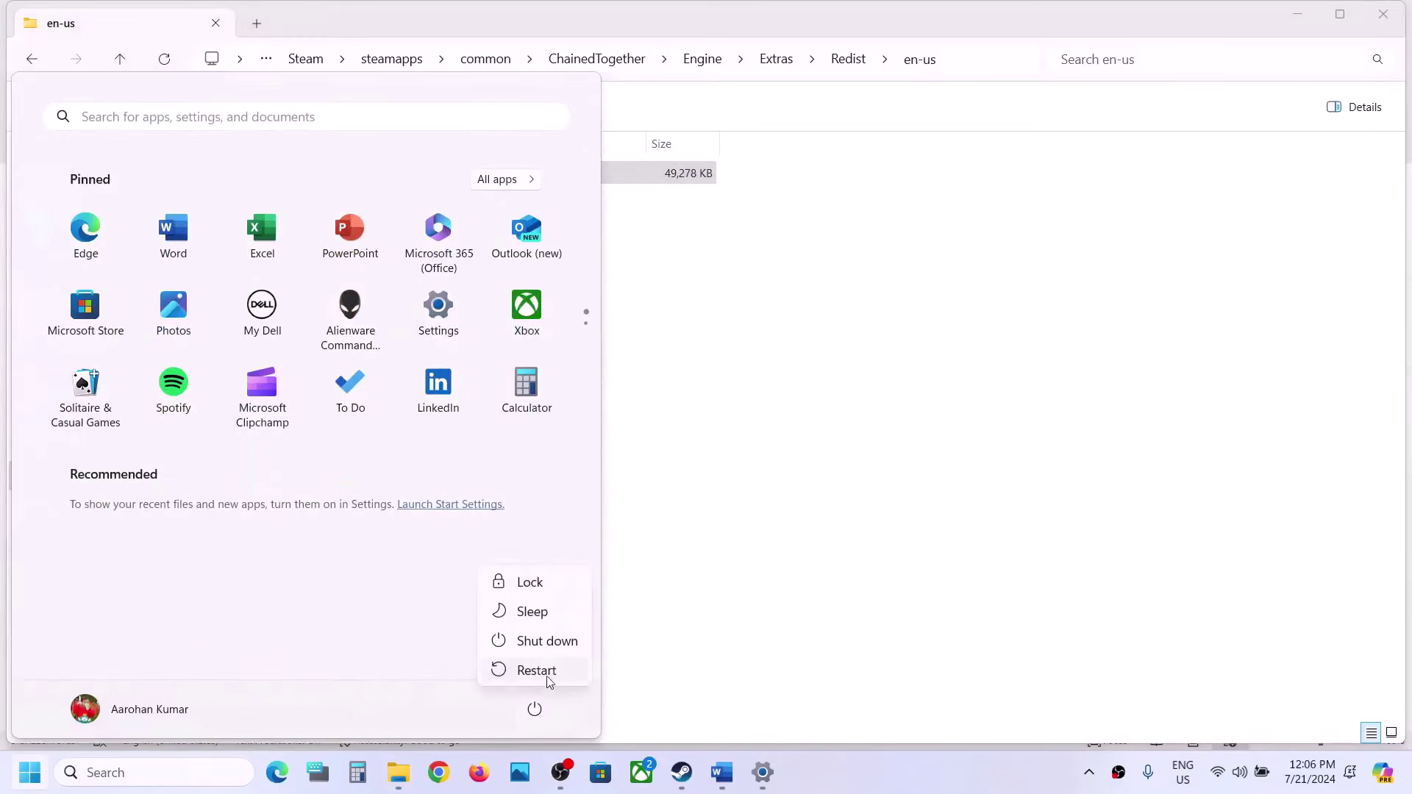
pyautogui.click(712, 622)
pyautogui.click(712, 638)
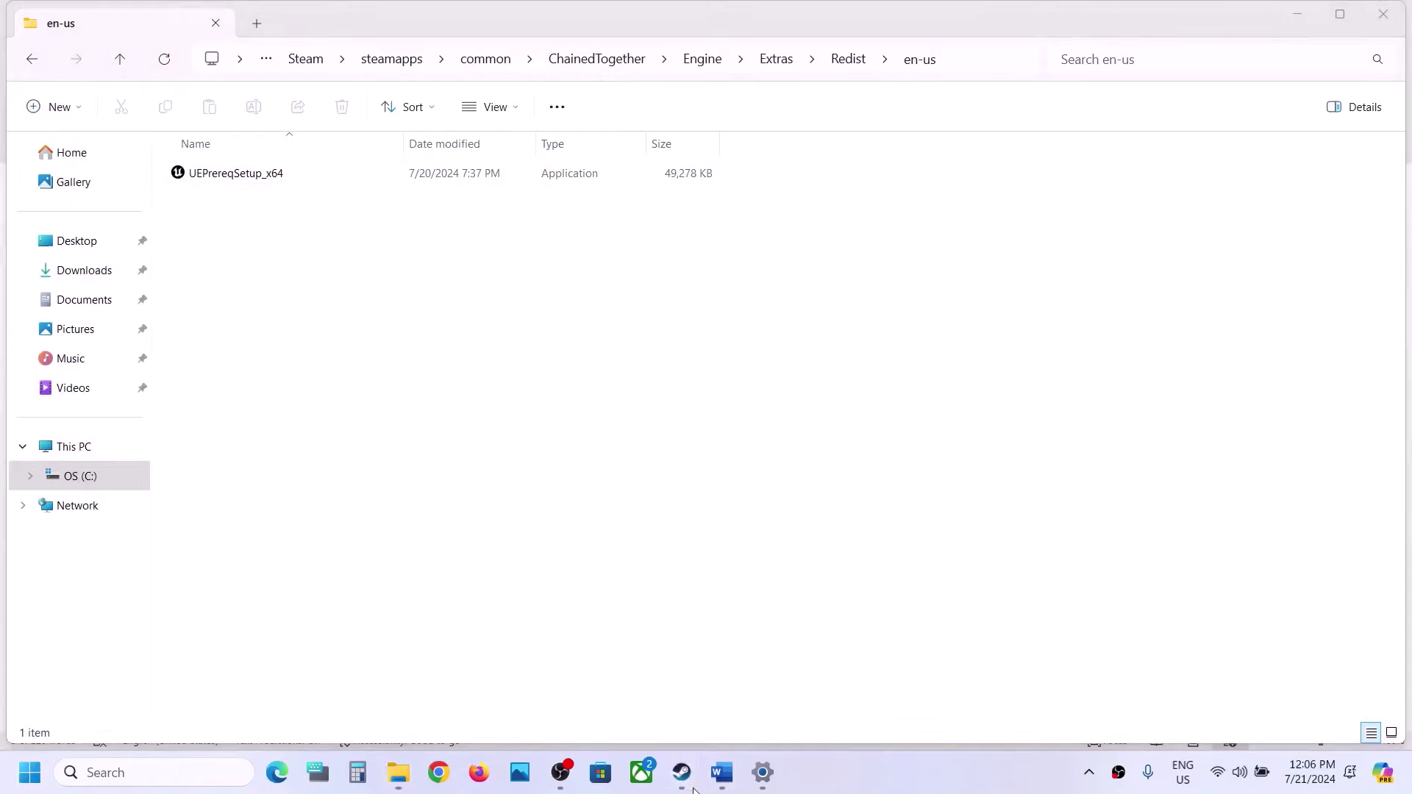
pyautogui.moveTo(684, 788)
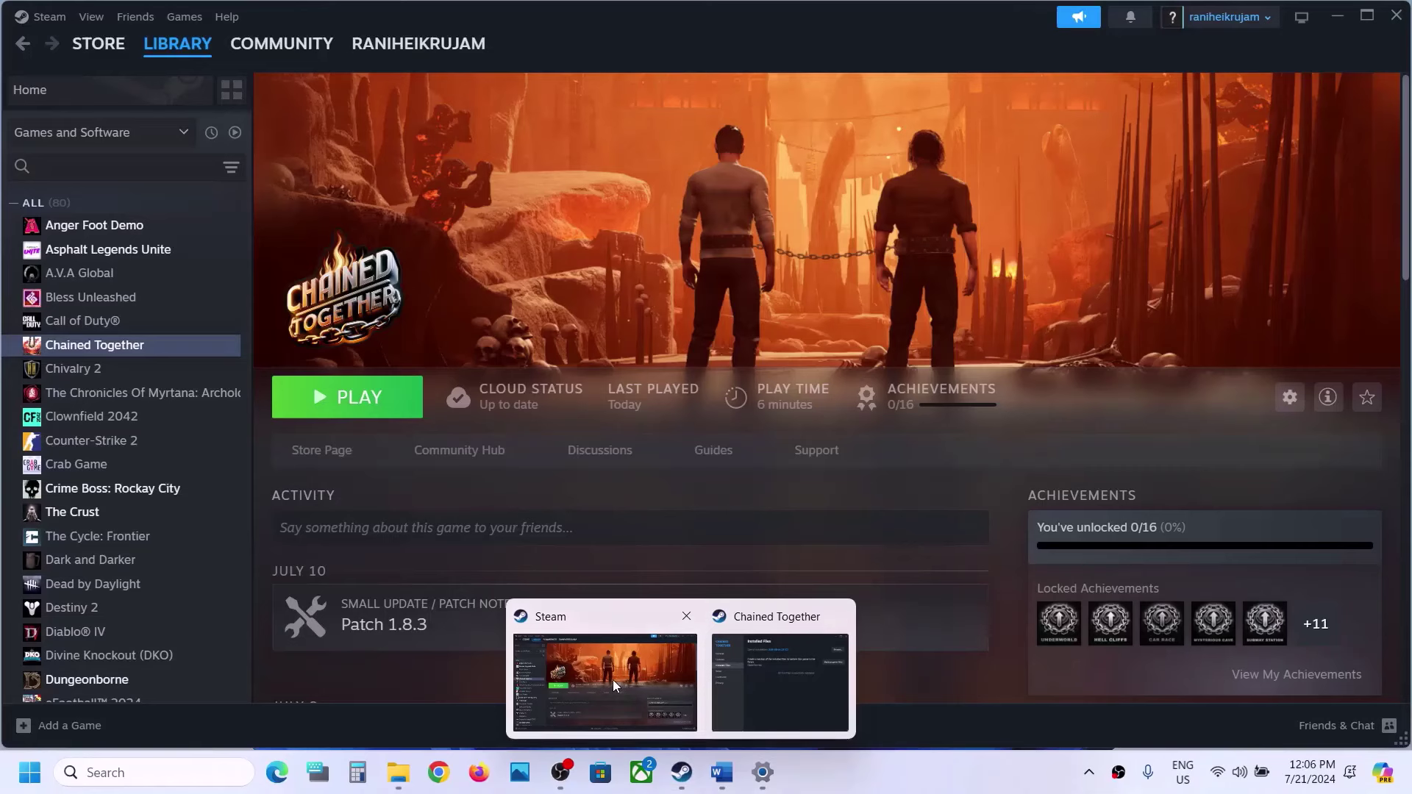
pyautogui.click(612, 680)
# - Switch to the Word document and copy the Microsoft Visual C++ downloads link under Step 8
pyautogui.click(719, 773)
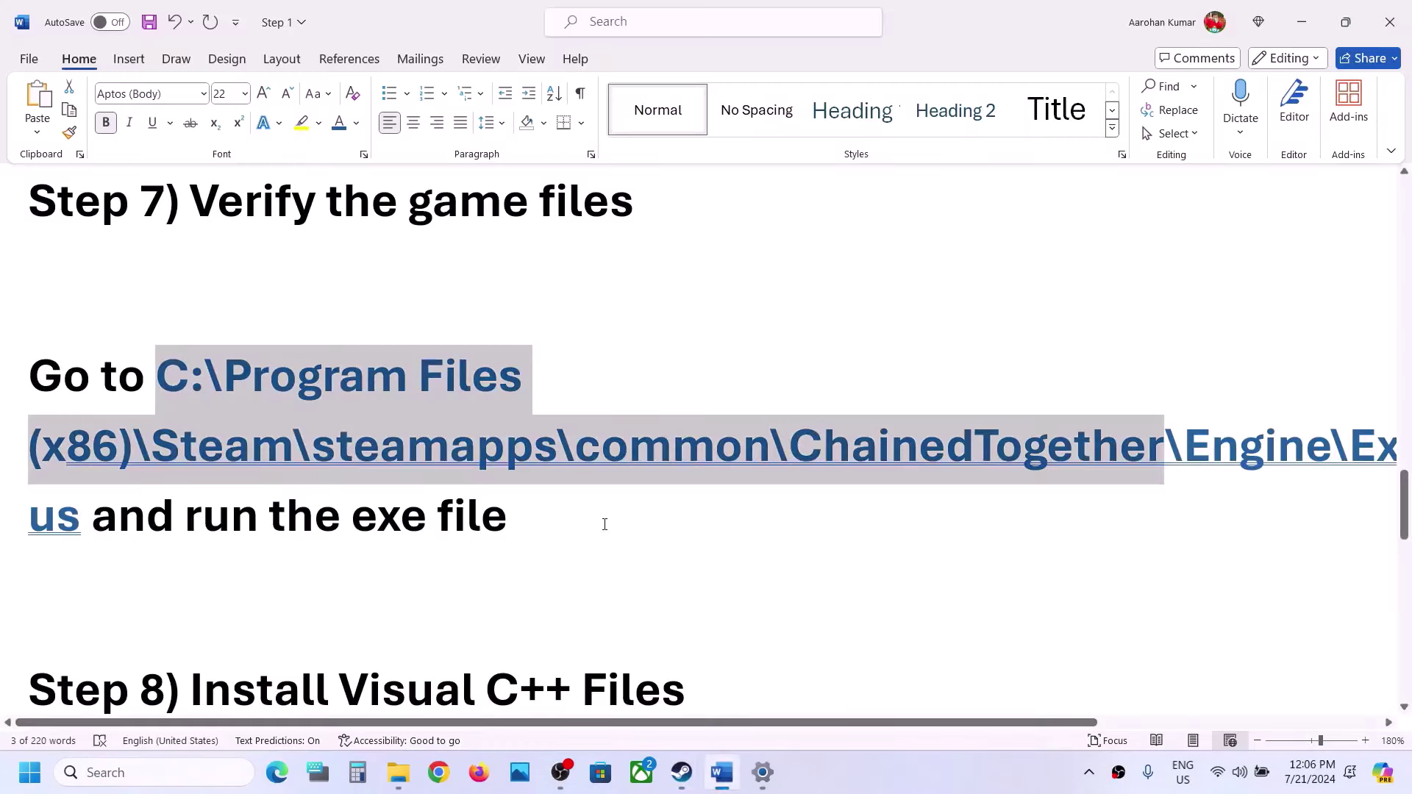
pyautogui.scroll(-3, 602, 522)
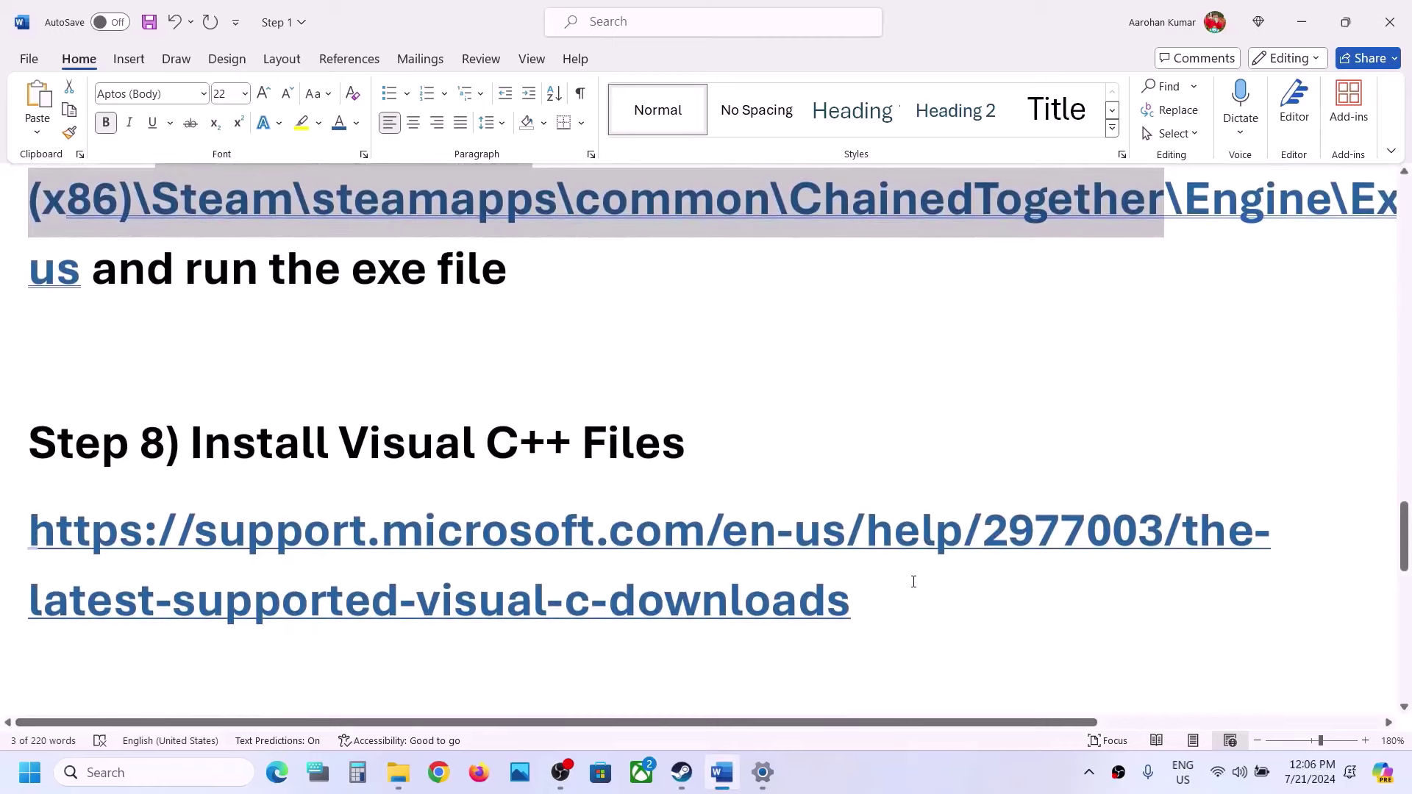
pyautogui.tripleClick(694, 571)
pyautogui.hotkey('ctrl', 'c')
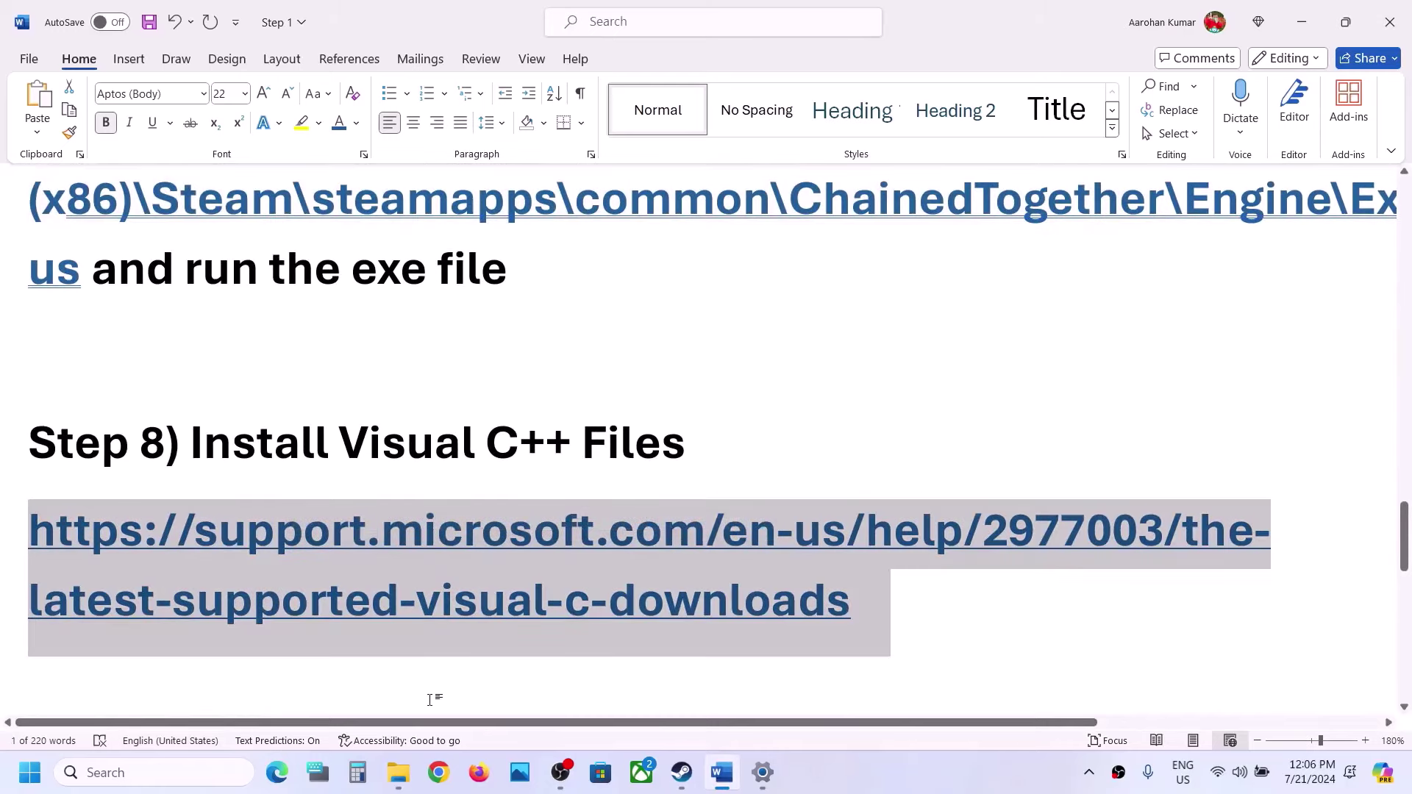
# - Switch to Chrome and open the copied Visual C++ downloads link
pyautogui.click(439, 772)
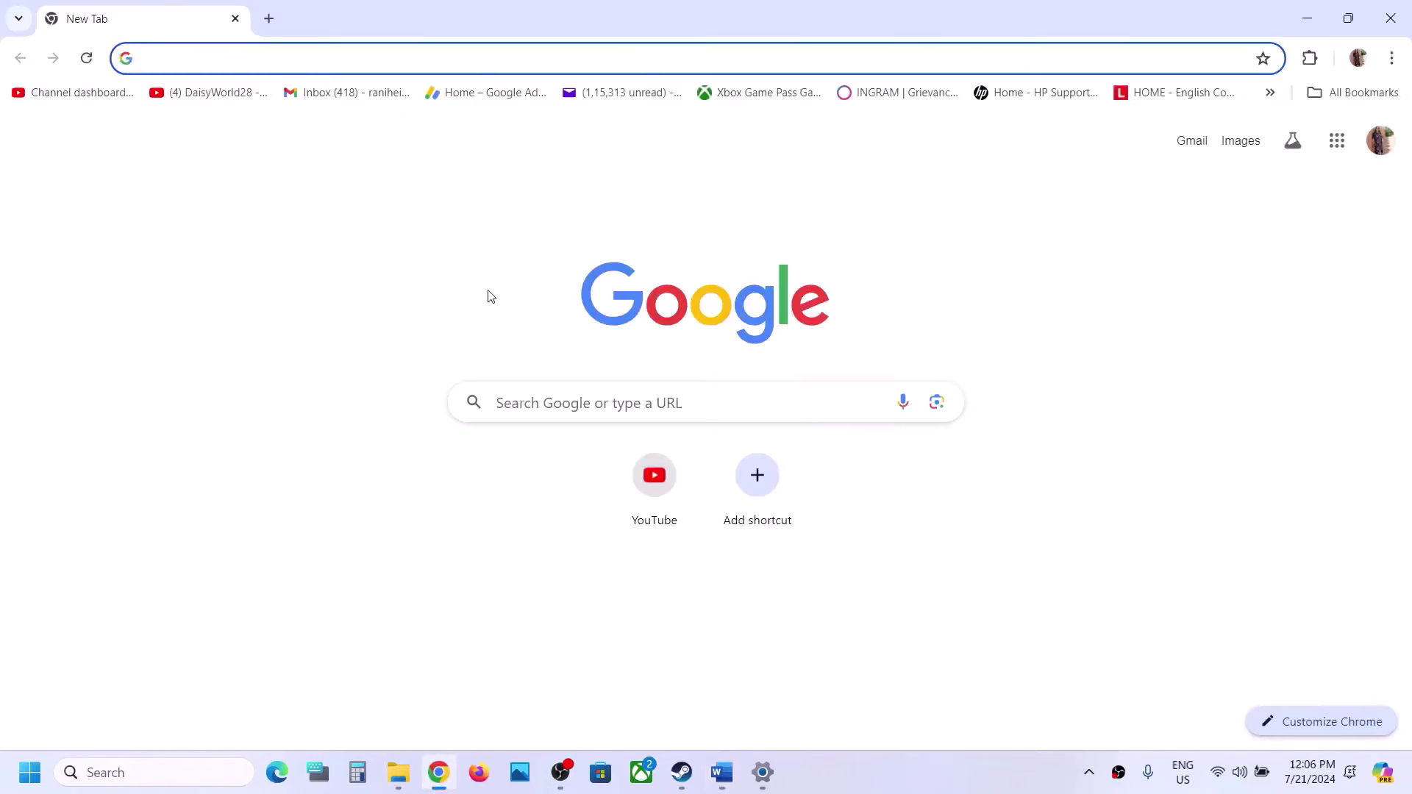
pyautogui.hotkey('ctrl', 'v')
pyautogui.press('Return')
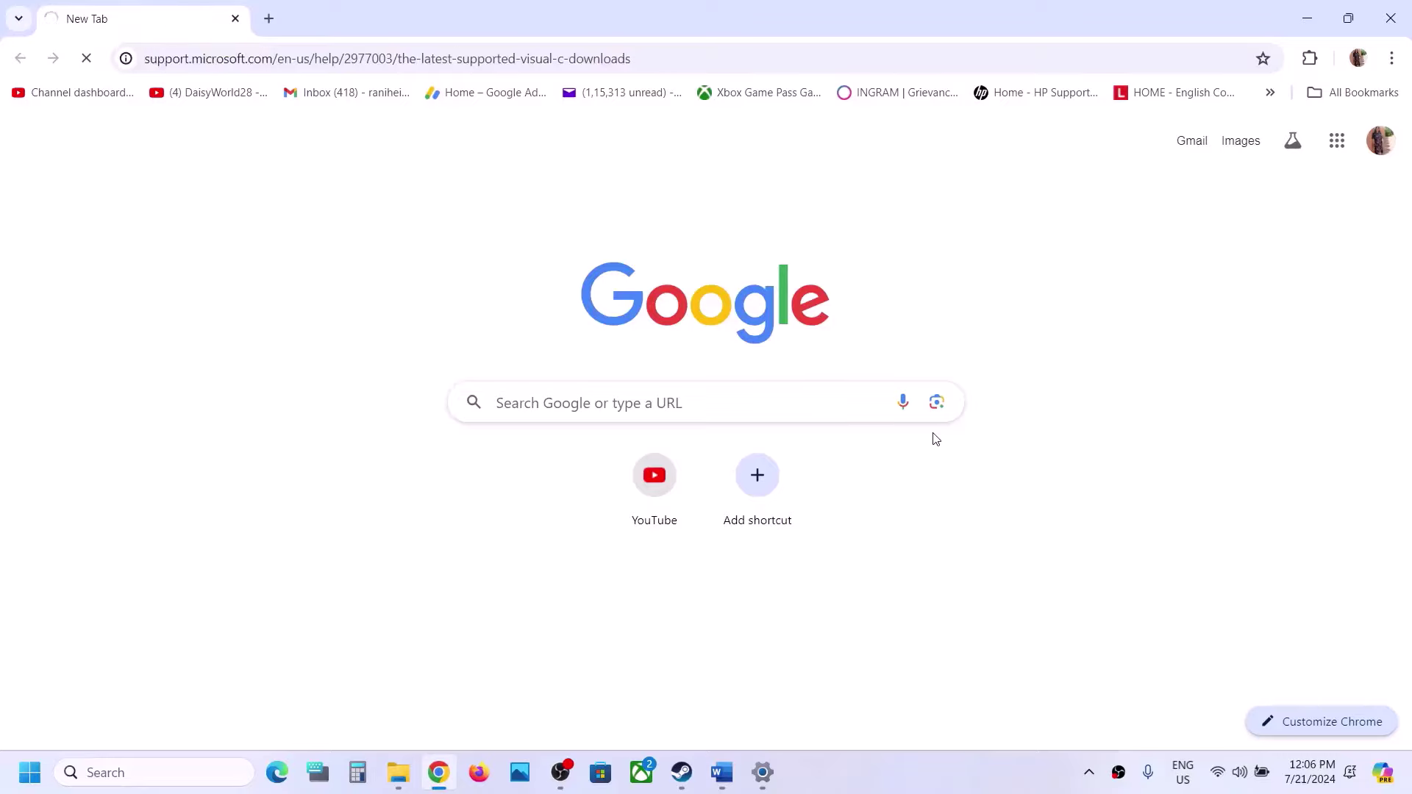
# - Find the Visual Studio 2015, 2017, 2019, and 2022 section and highlight its heading and the X86 and X64 architecture entries
pyautogui.scroll(-6, 933, 439)
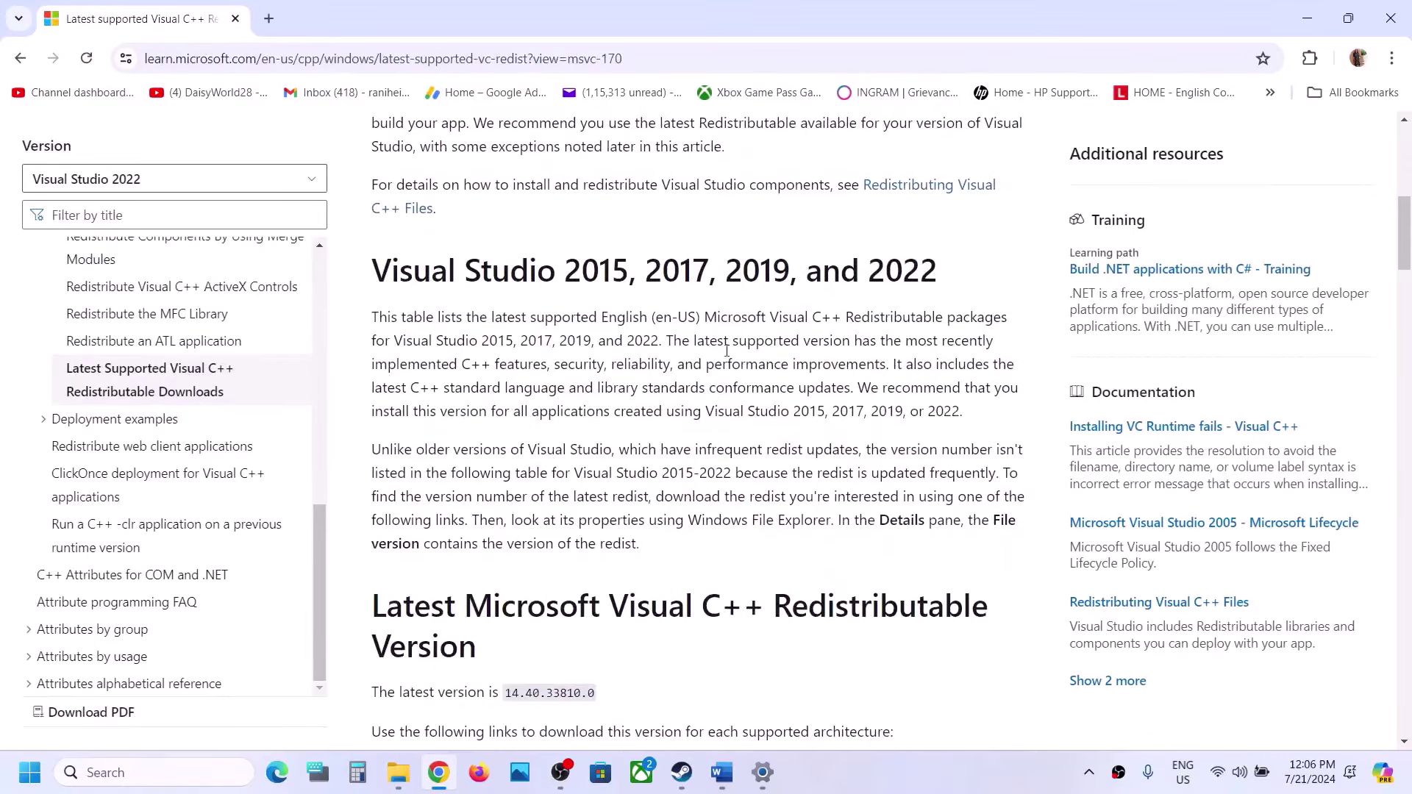
pyautogui.moveTo(603, 280); pyautogui.dragTo(938, 276)
pyautogui.scroll(-5, 665, 440)
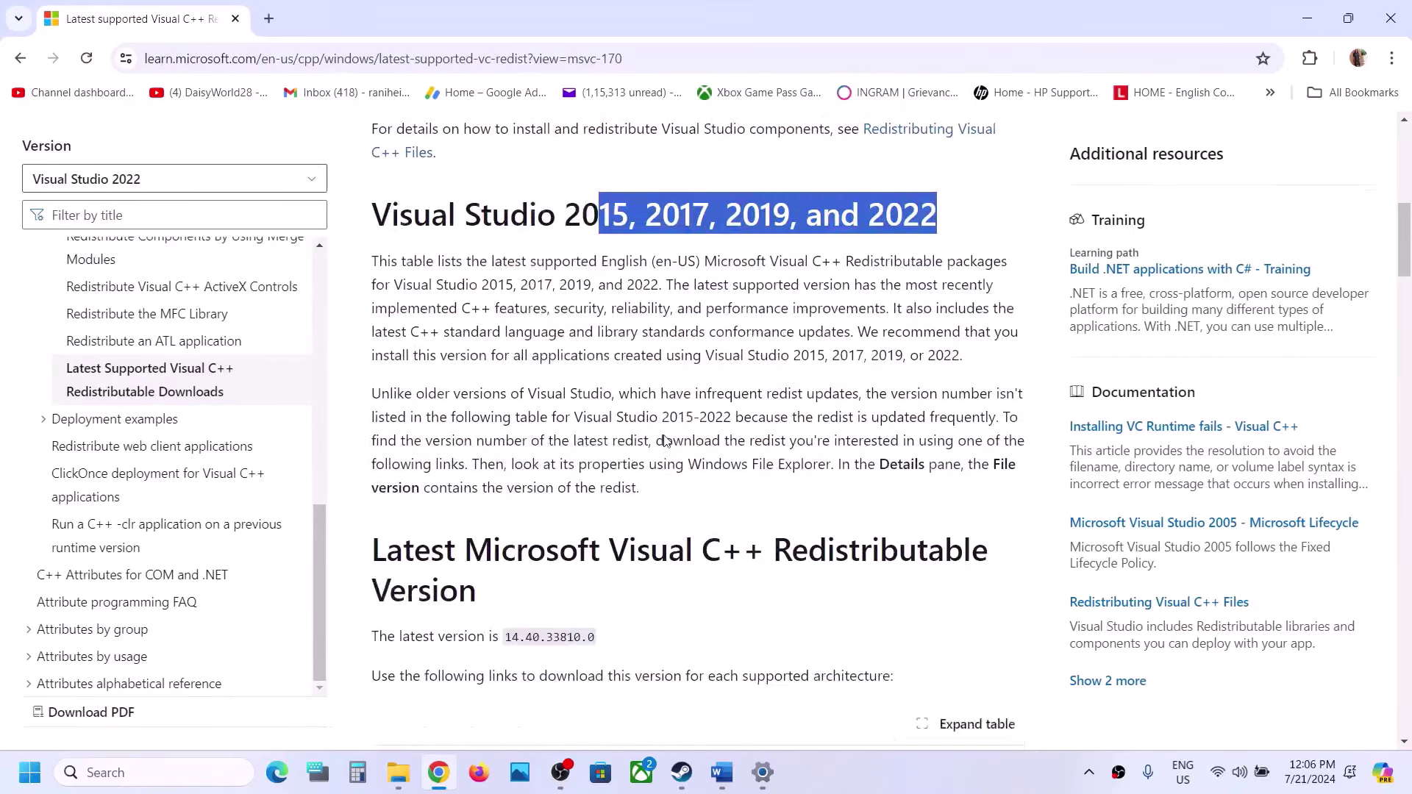
pyautogui.scroll(-1, 666, 440)
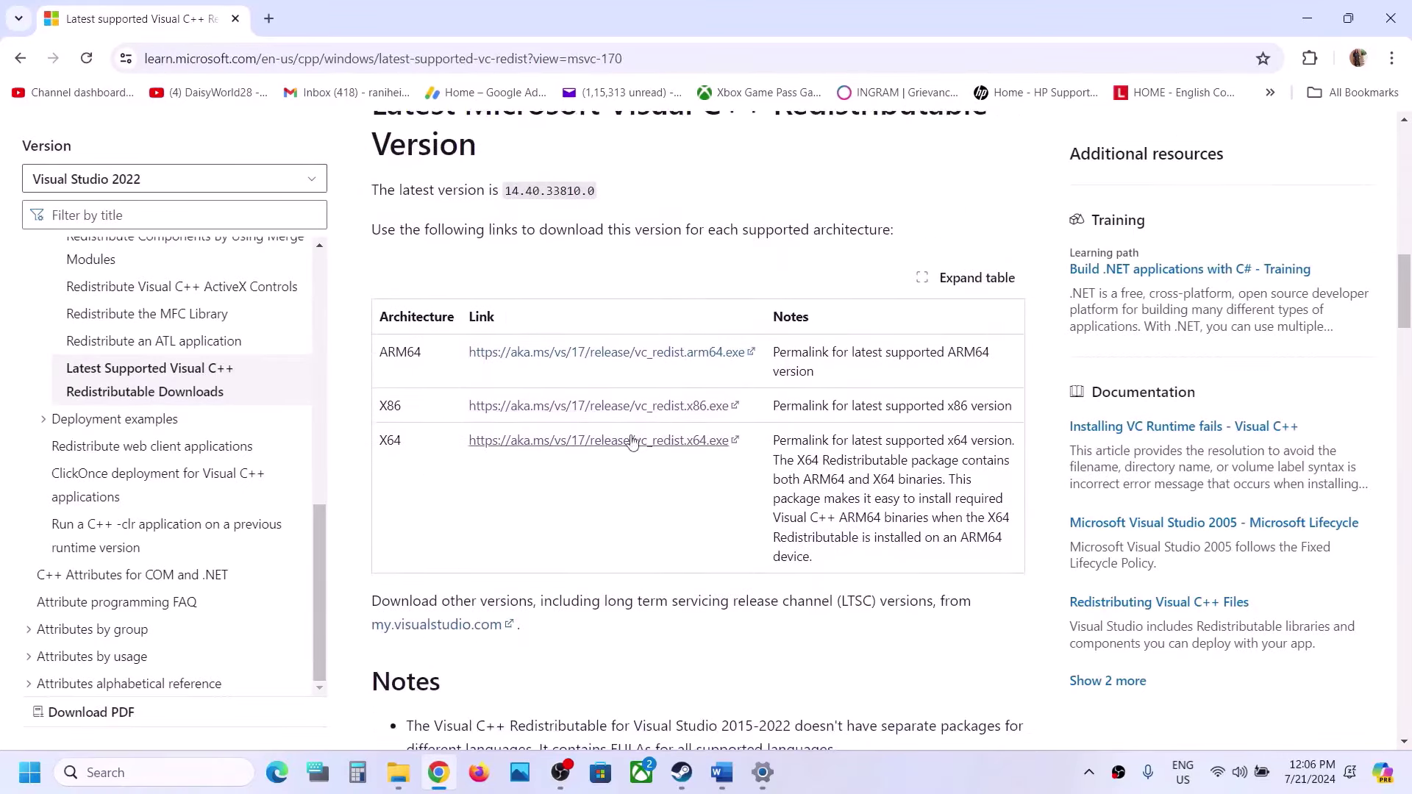
pyautogui.doubleClick(391, 406)
pyautogui.doubleClick(392, 440)
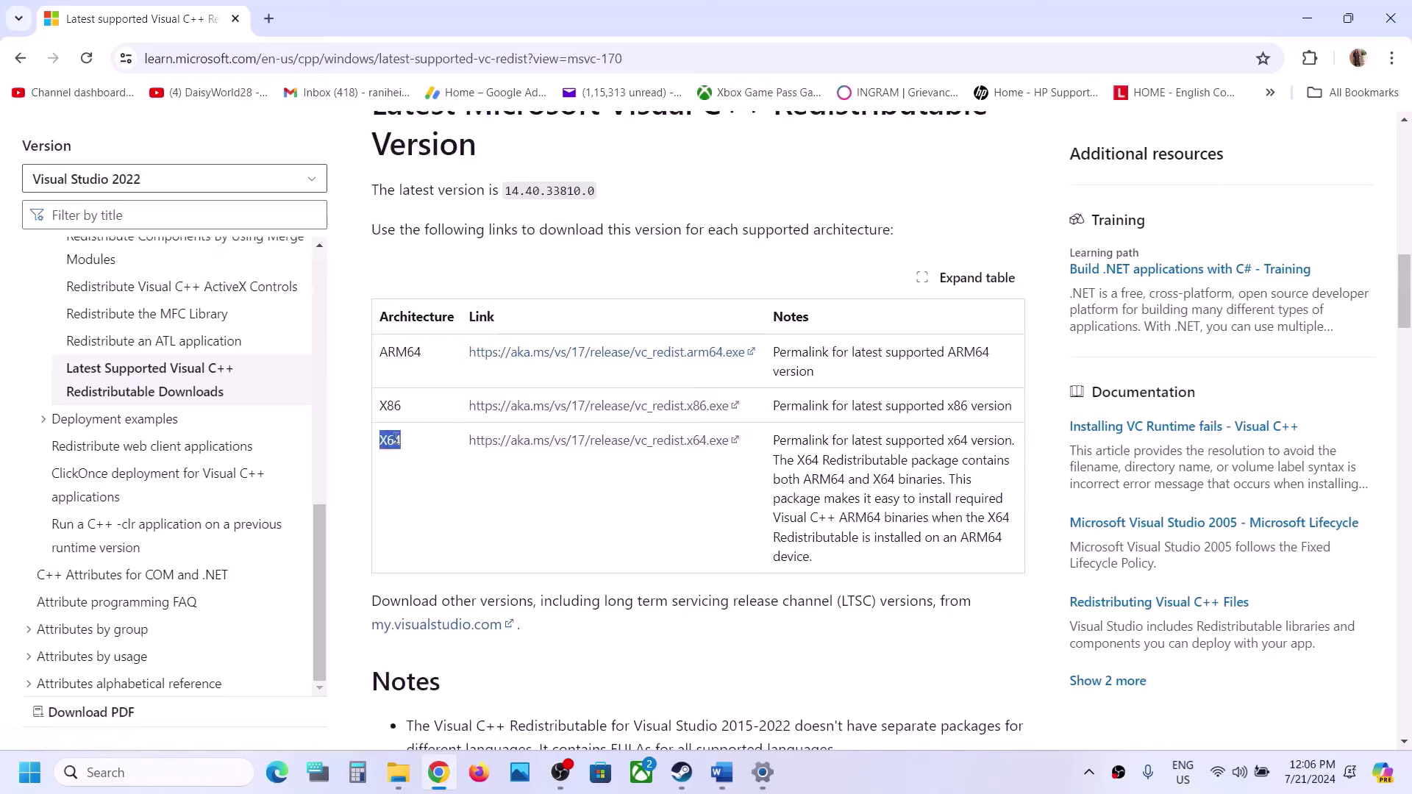
# - Download the X86 and X64 Visual C++ 2015-2022 redistributables and run the Repair option in each installer
pyautogui.click(537, 407)
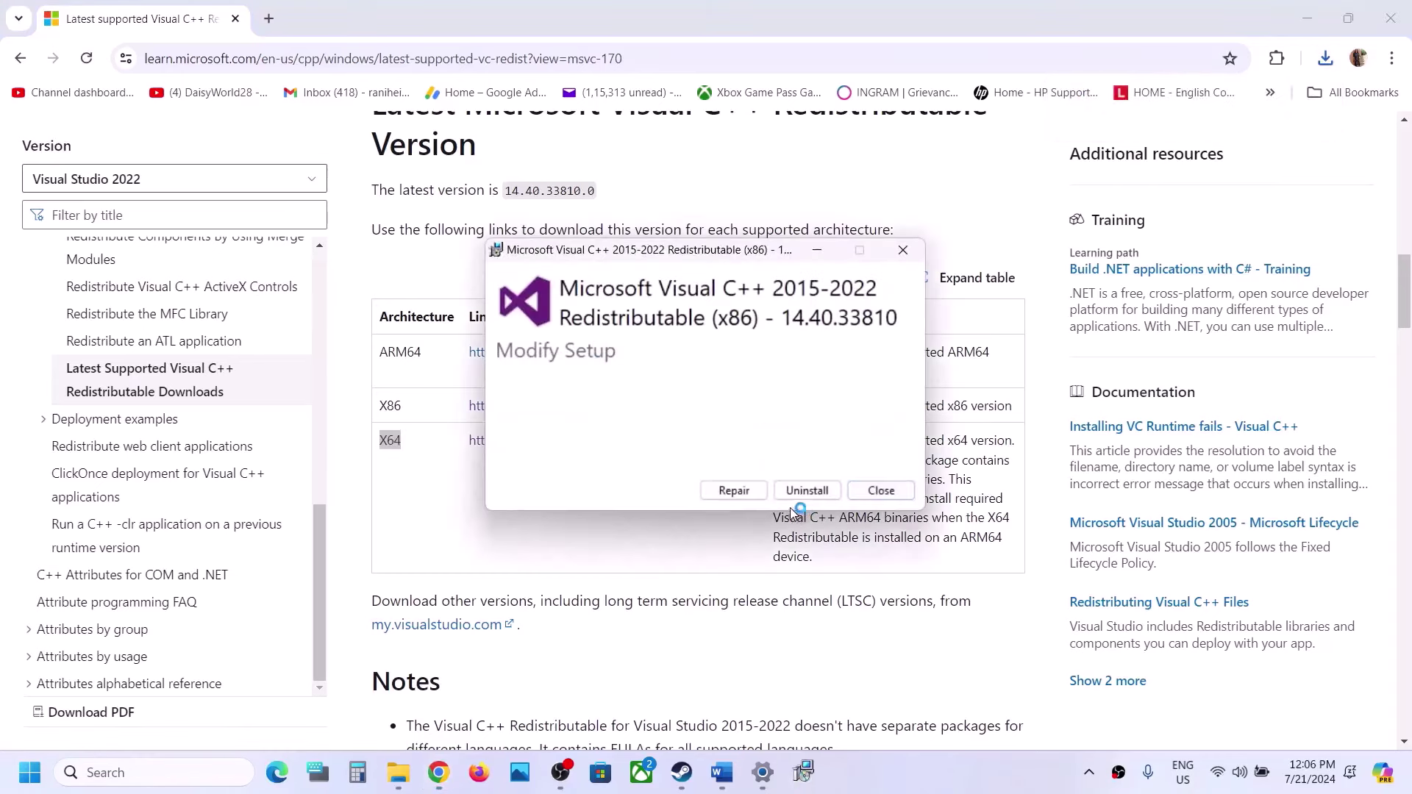
pyautogui.click(734, 491)
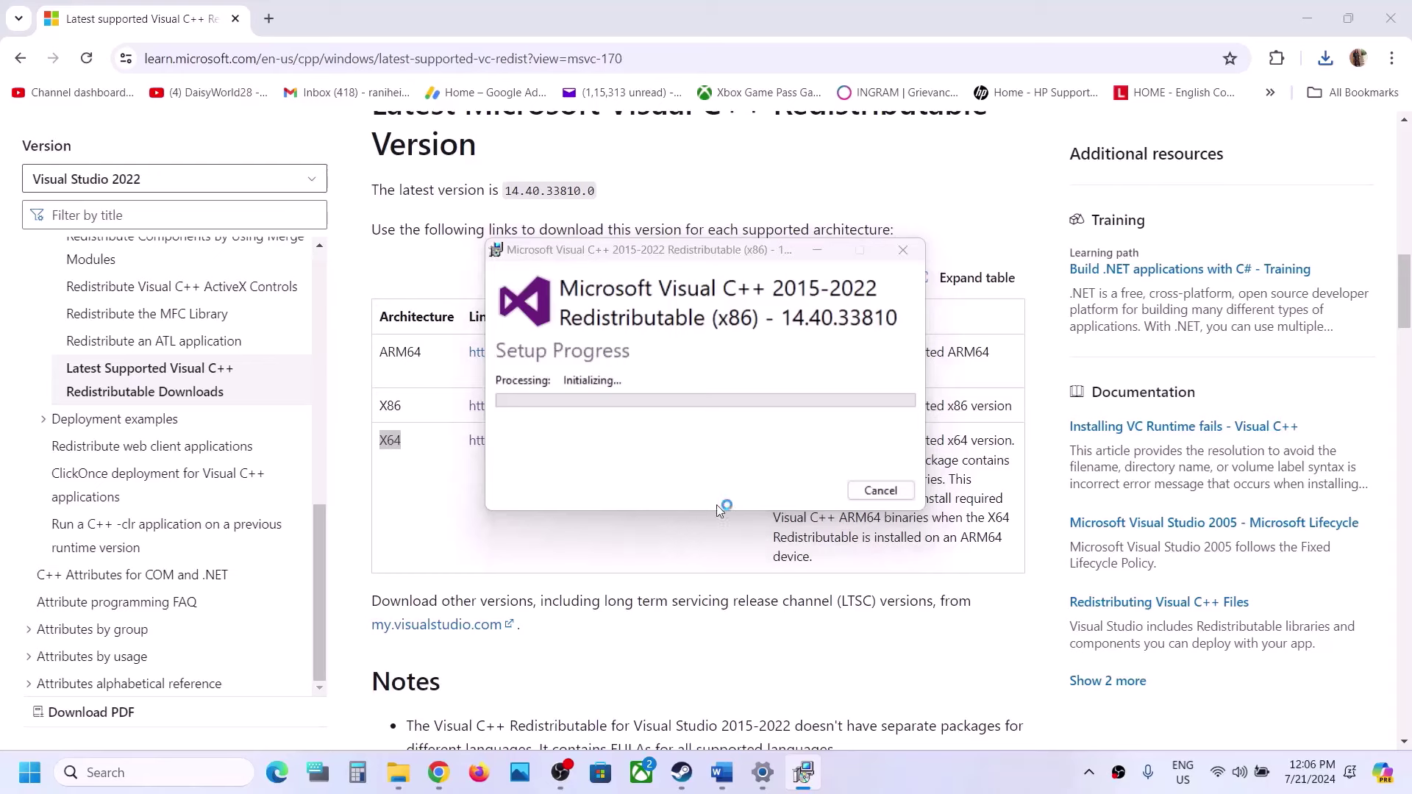
pyautogui.click(470, 564)
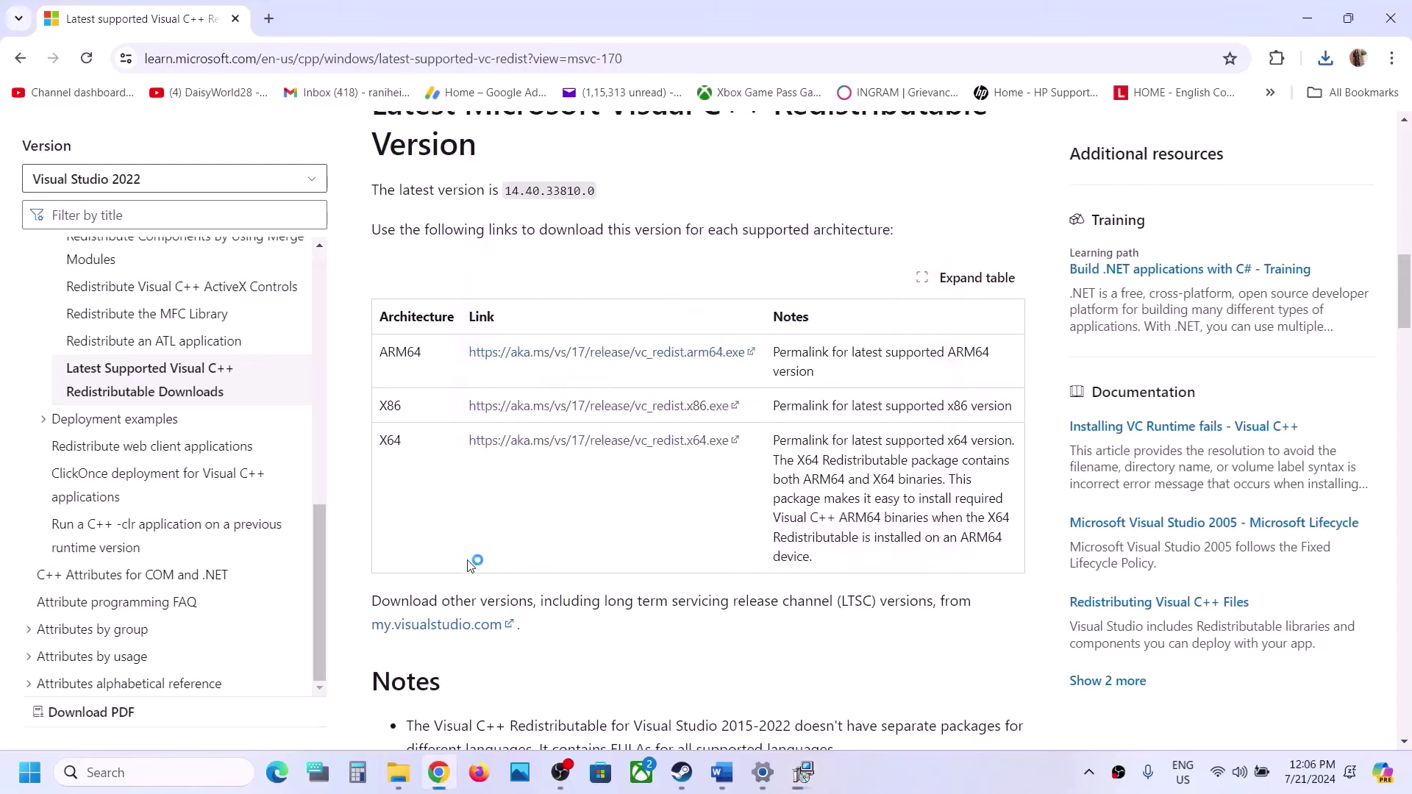
pyautogui.click(539, 444)
pyautogui.click(734, 497)
# - Return to the Word document and go to Step 9, Update Windows
pyautogui.click(27, 772)
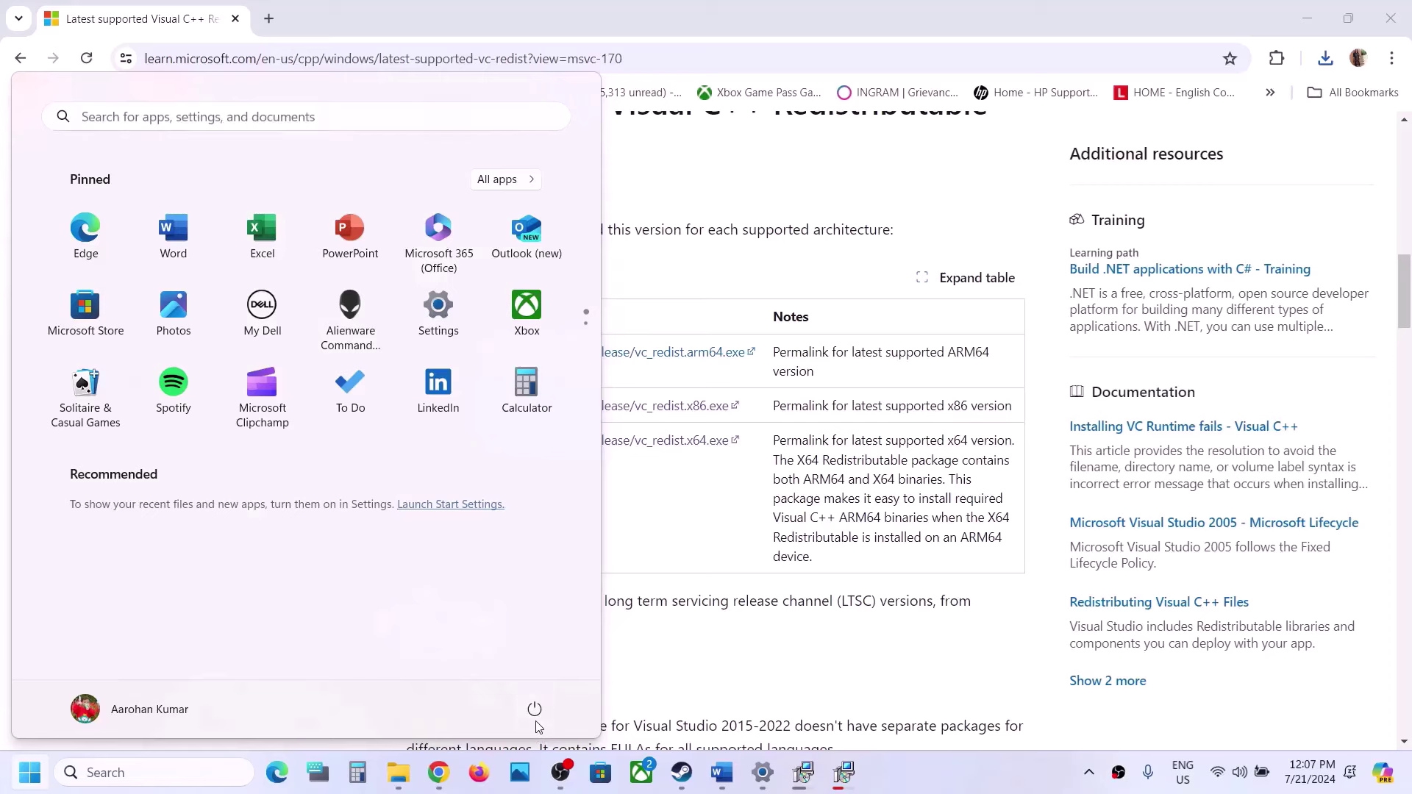
pyautogui.click(535, 720)
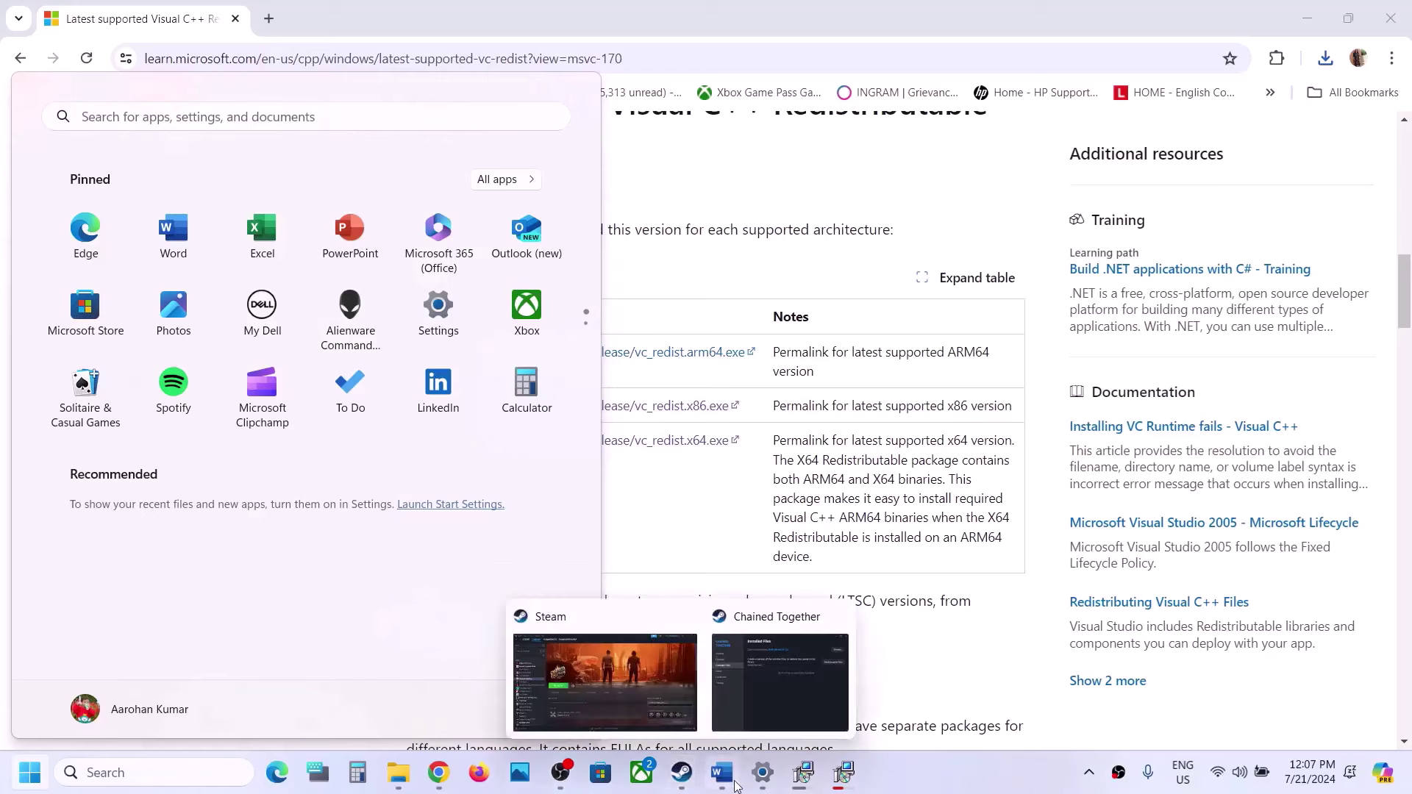
pyautogui.click(729, 780)
pyautogui.scroll(-4, 572, 505)
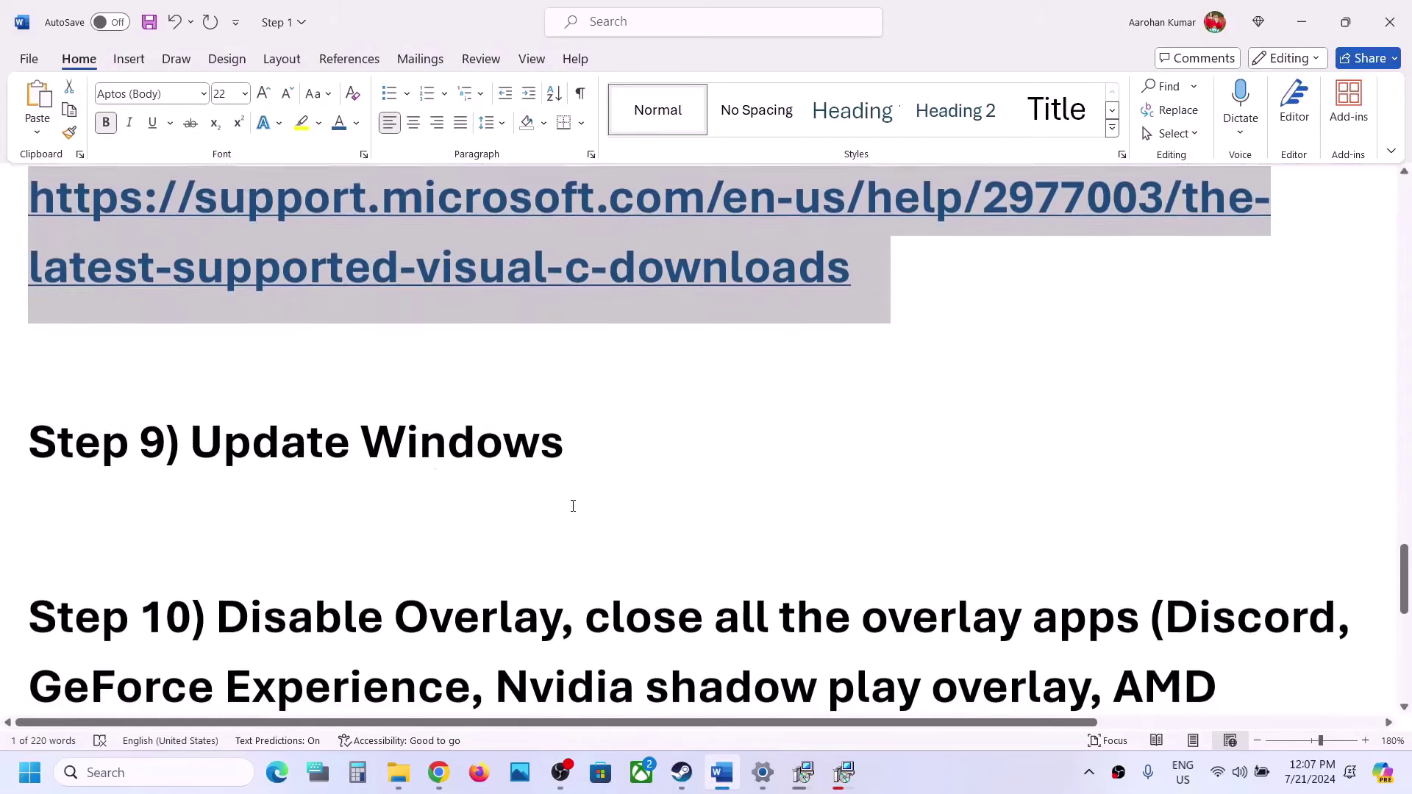
# - Switch to Settings, open Windows Update and check for updates
pyautogui.hotkey('alt', 'Tab')
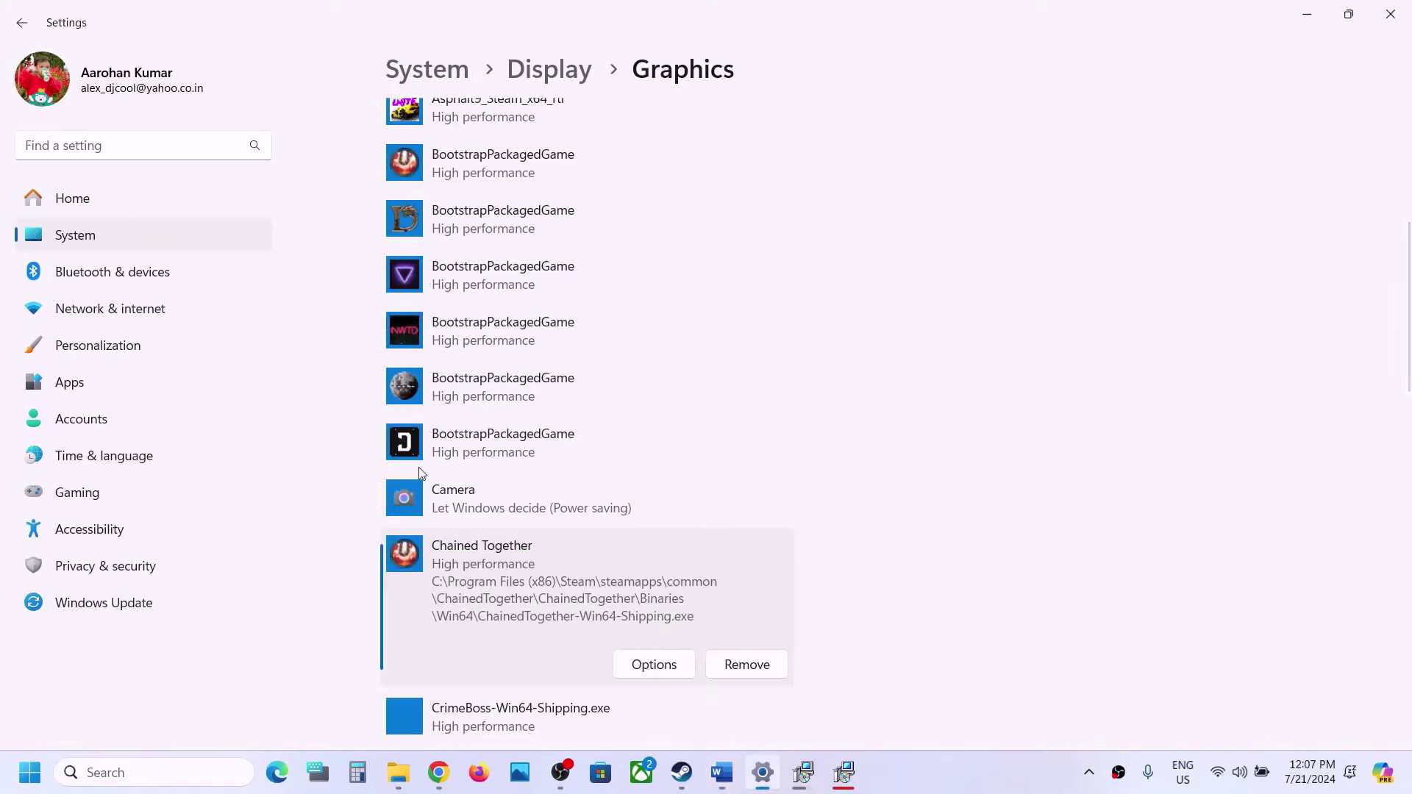
pyautogui.click(95, 607)
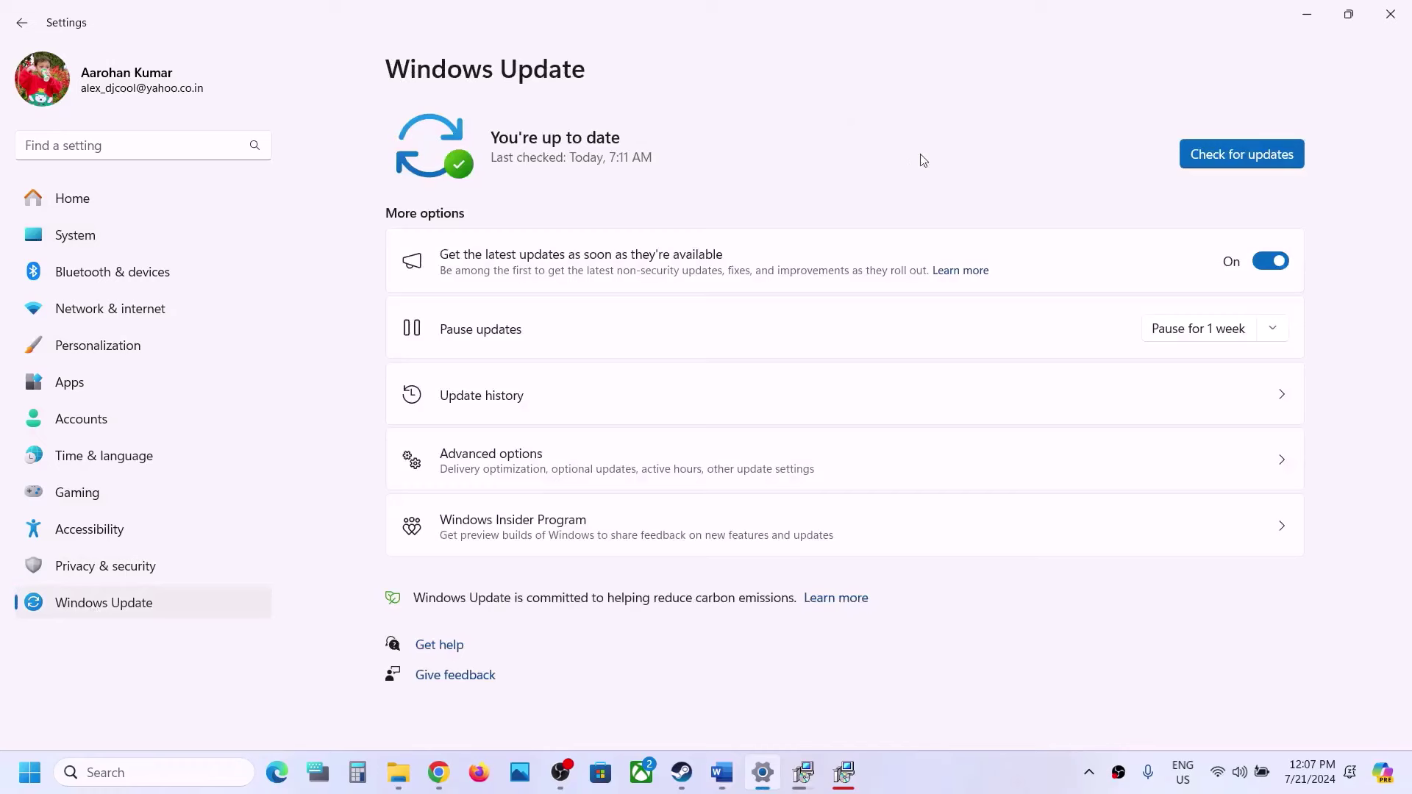
pyautogui.click(1198, 162)
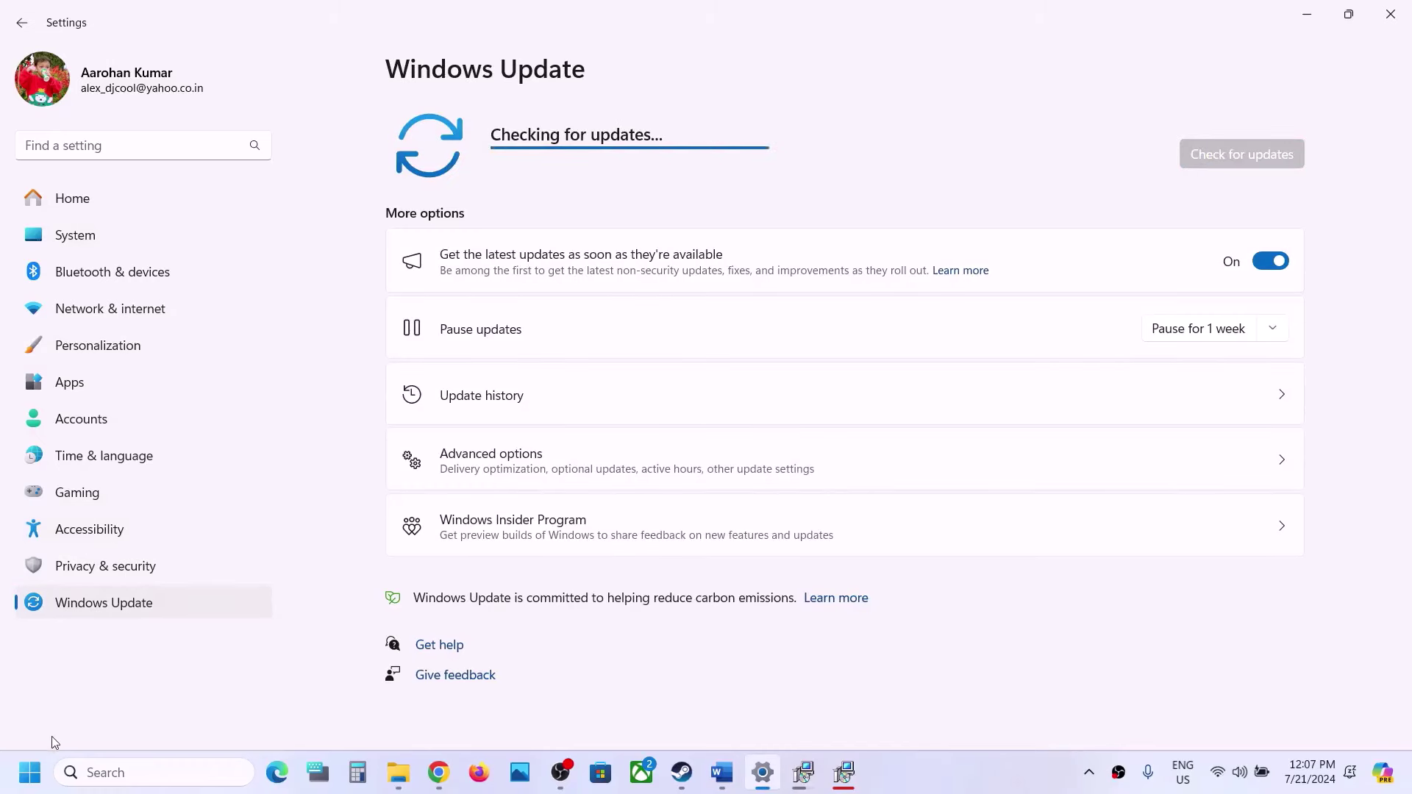
pyautogui.click(30, 772)
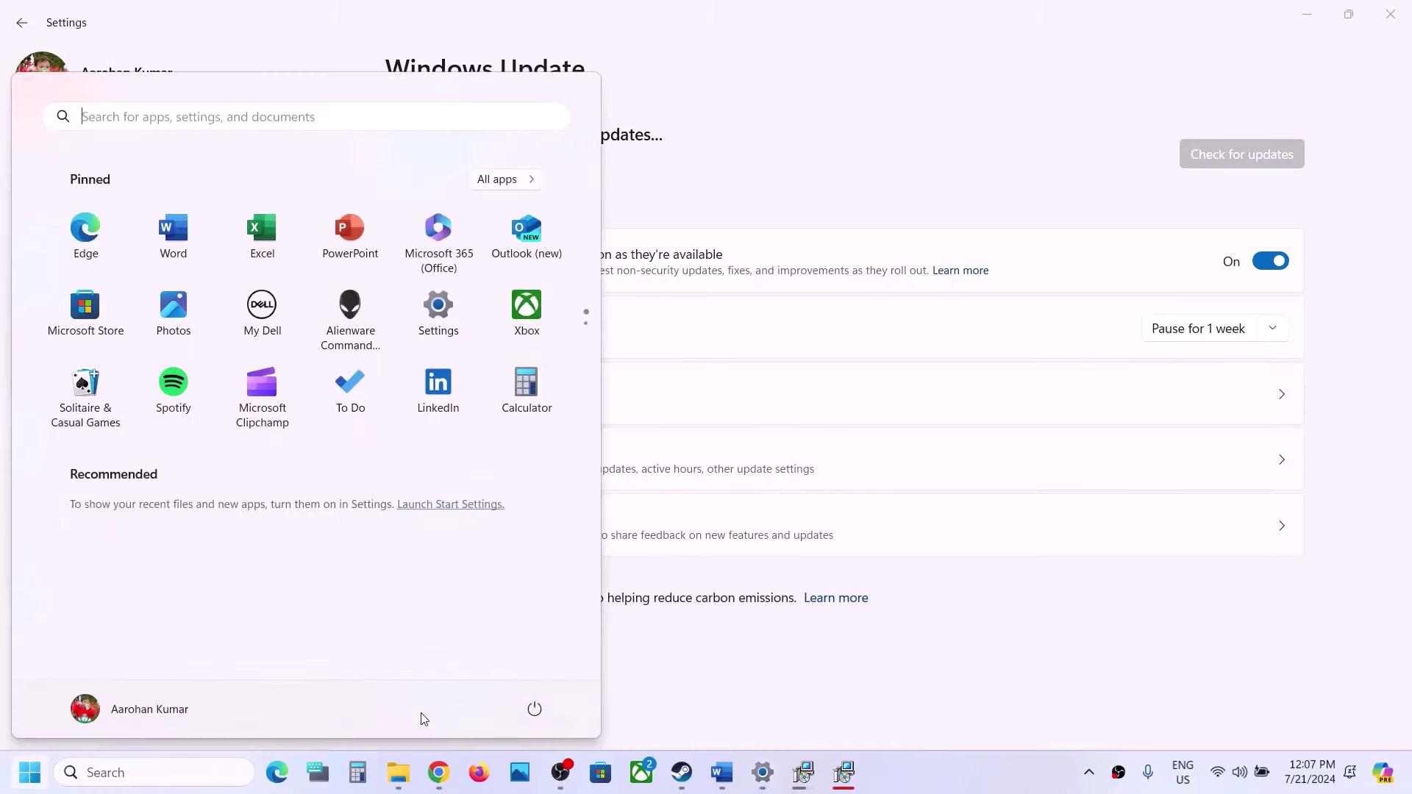
pyautogui.click(534, 710)
pyautogui.press('Escape')
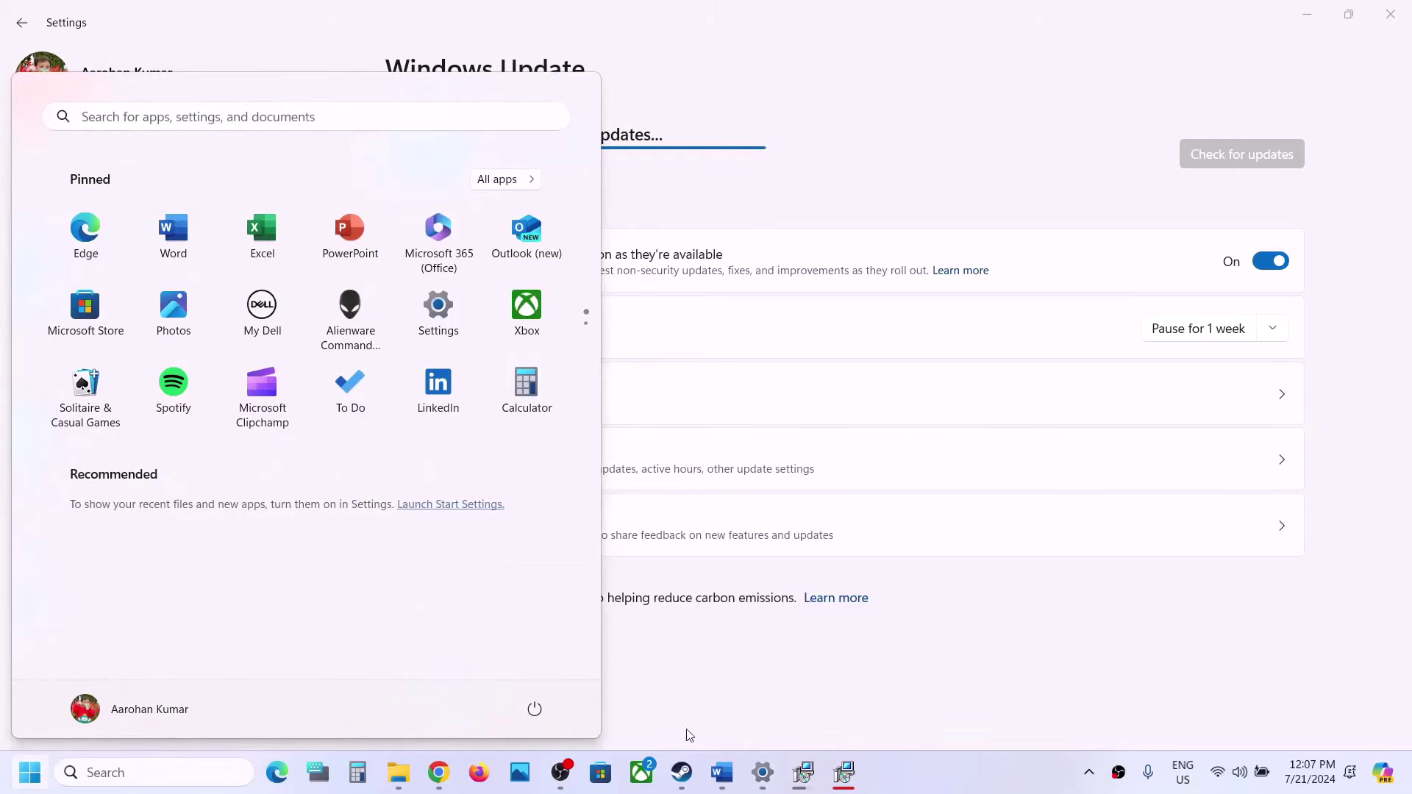
pyautogui.moveTo(671, 772)
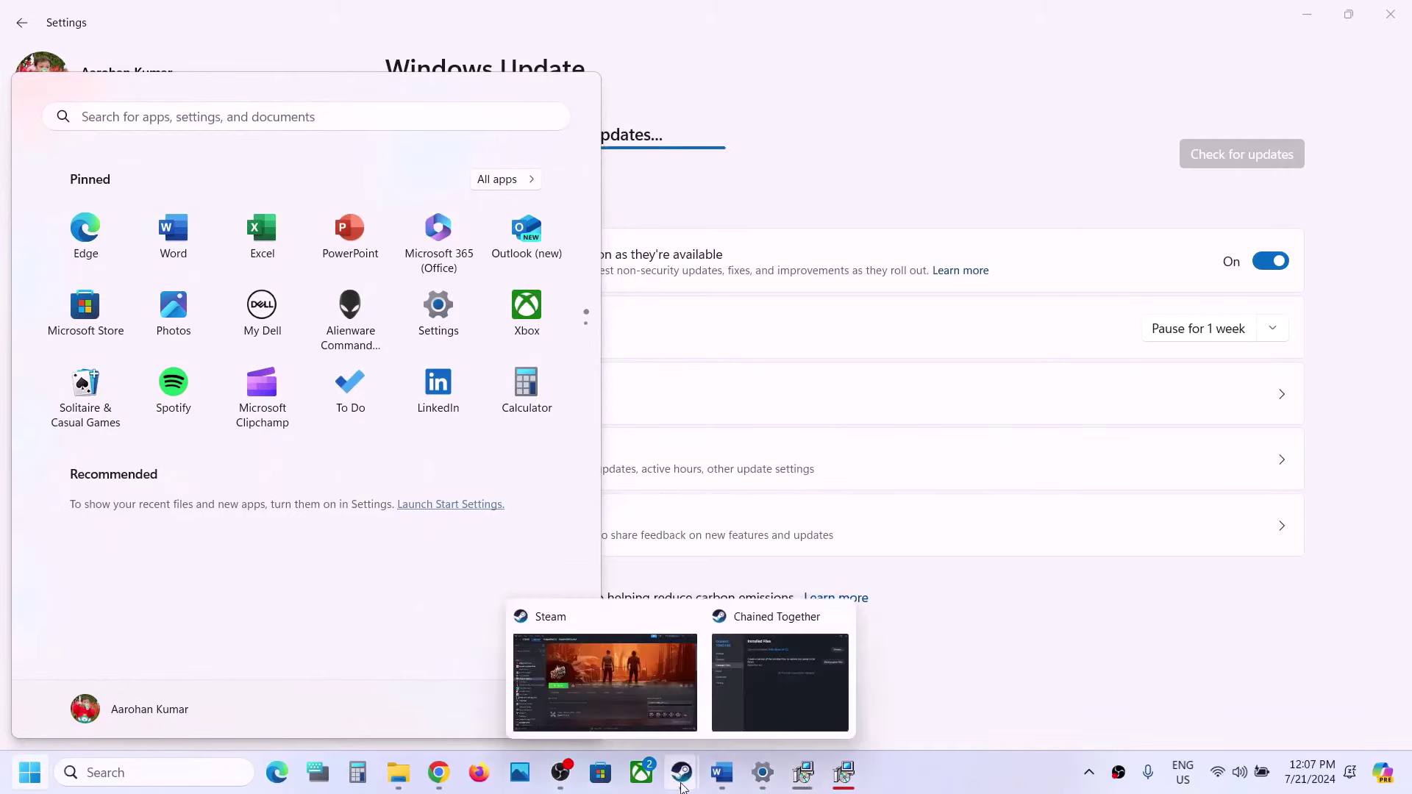
pyautogui.click(640, 704)
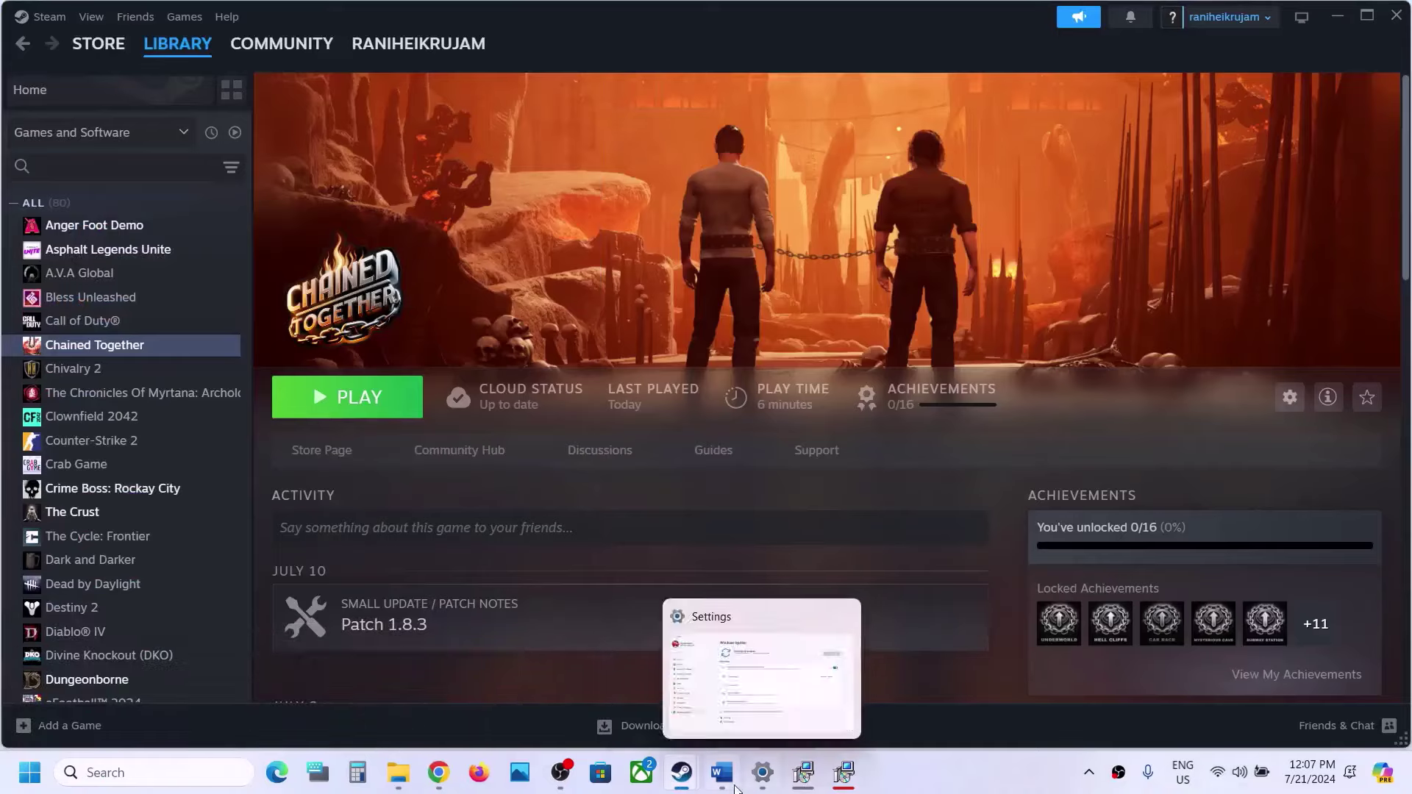
# - View Step 10 on disabling overlays in the Word document, and close Steam's open Chained Together properties window
pyautogui.click(722, 772)
pyautogui.scroll(-1, 670, 593)
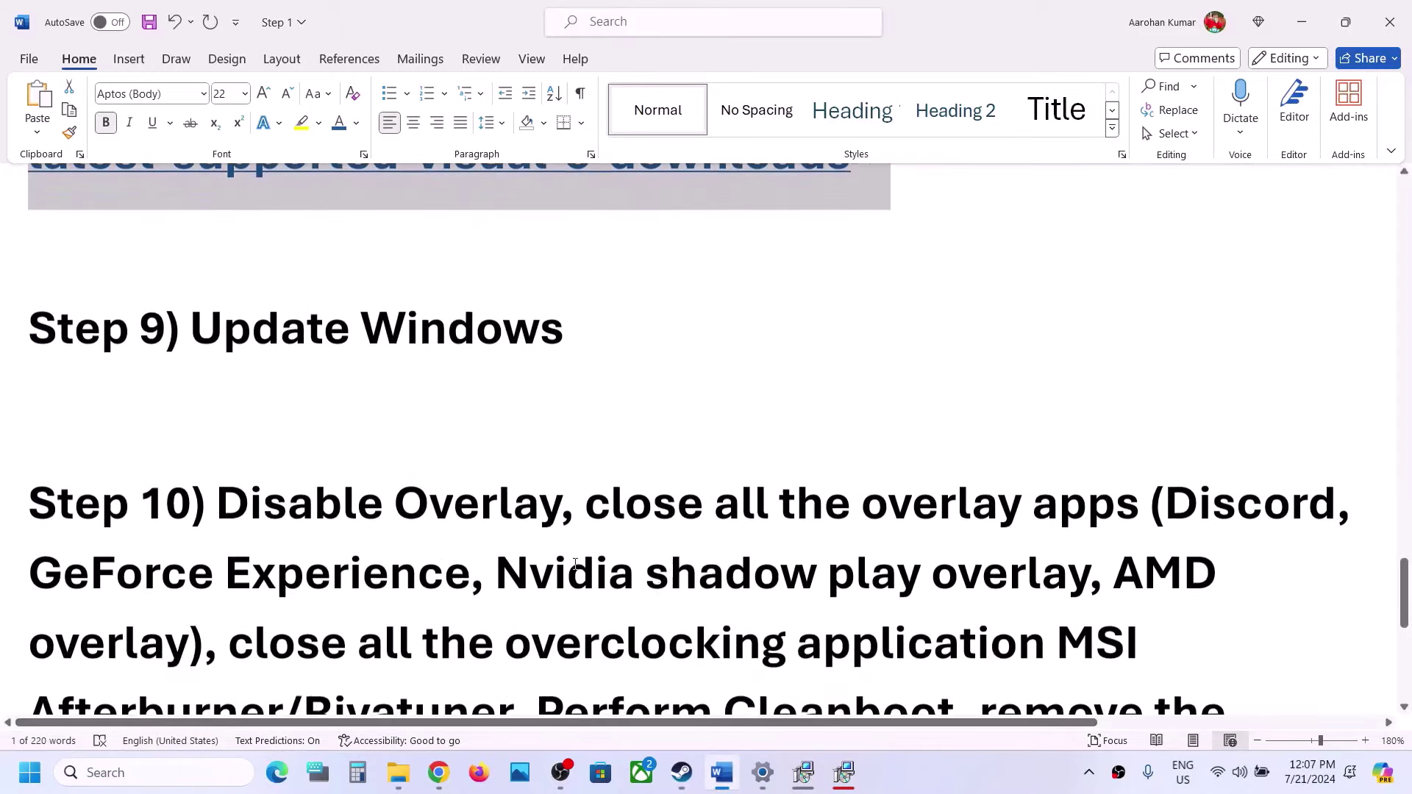
pyautogui.moveTo(682, 776)
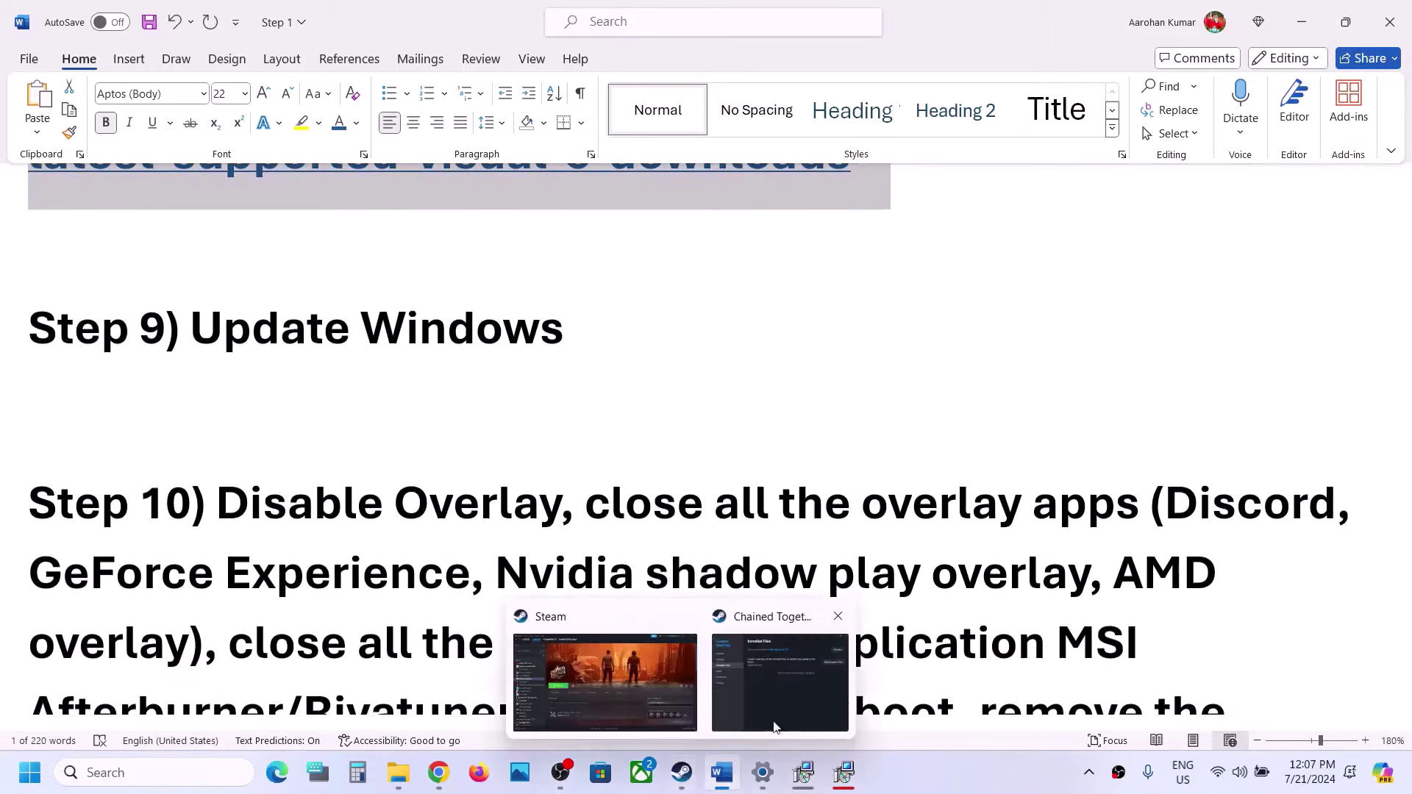
pyautogui.click(790, 700)
pyautogui.click(1078, 114)
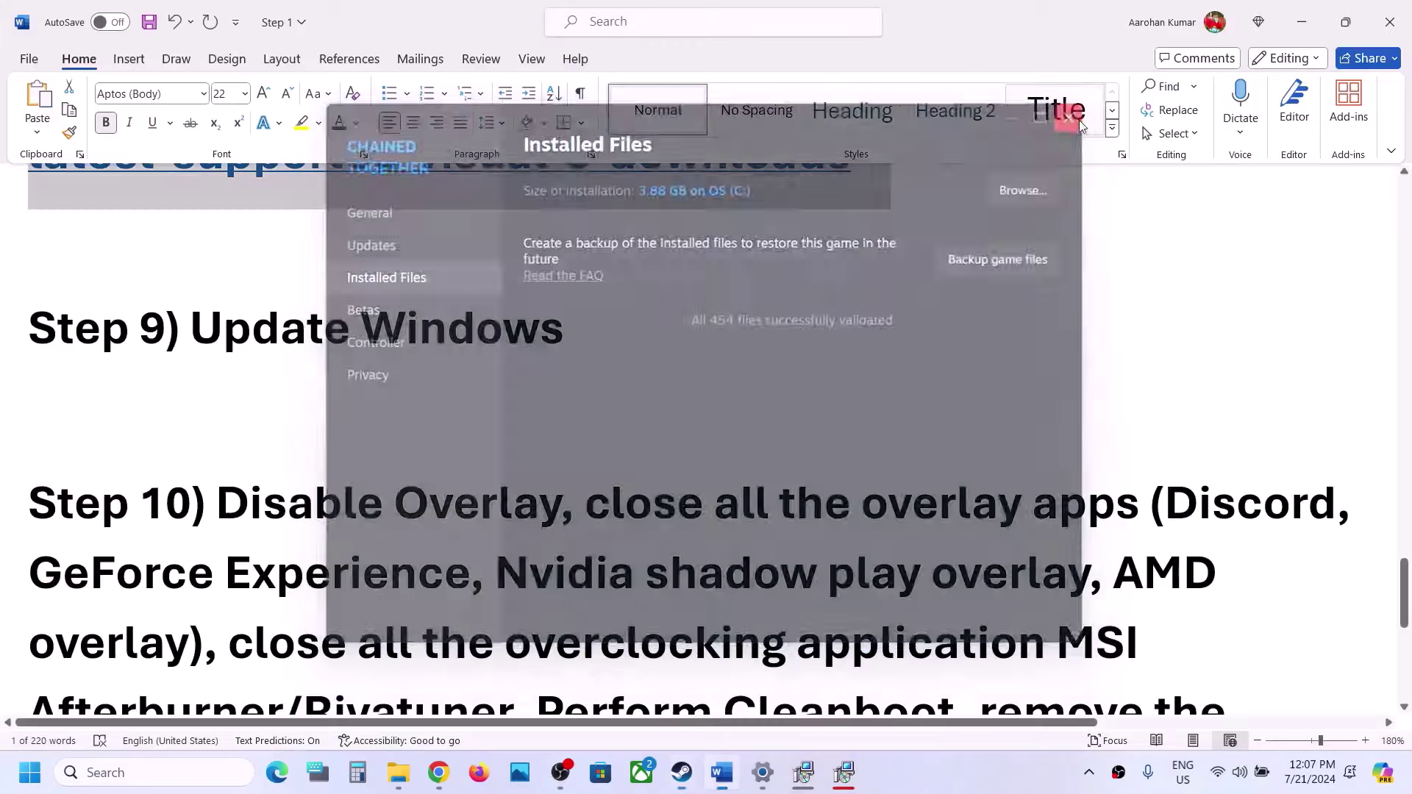
# - Switch to Steam and open the General properties of Chained Together
pyautogui.click(677, 772)
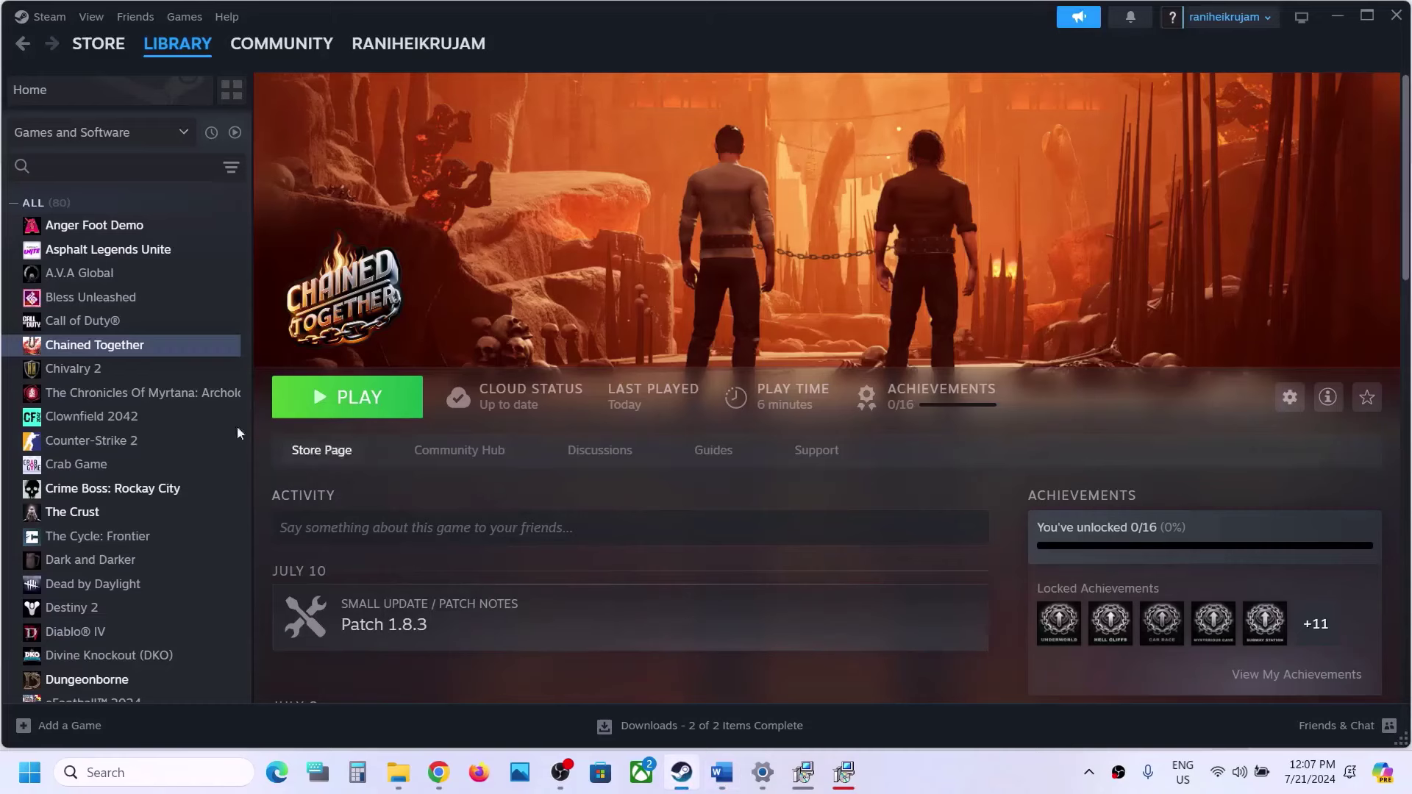
pyautogui.rightClick(131, 344)
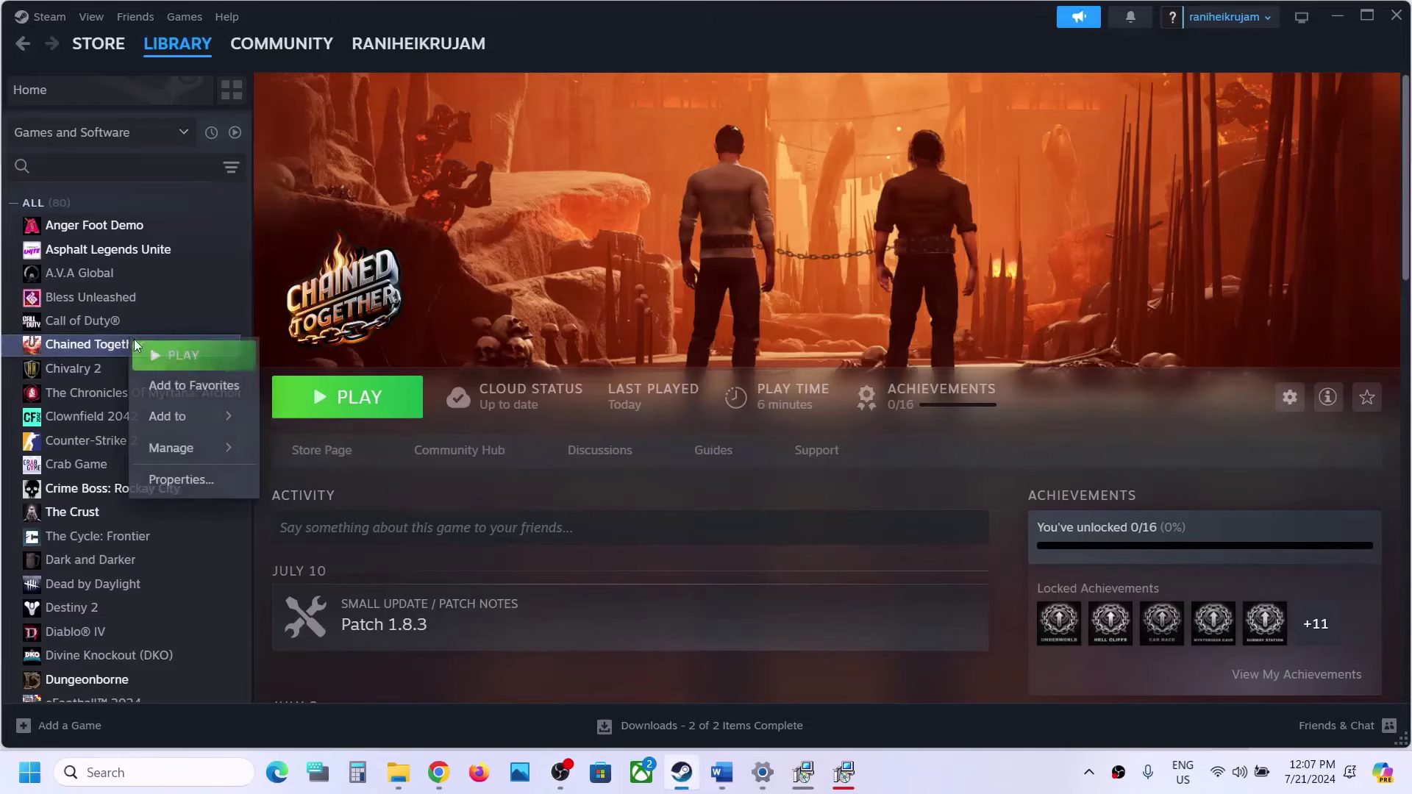
pyautogui.click(183, 478)
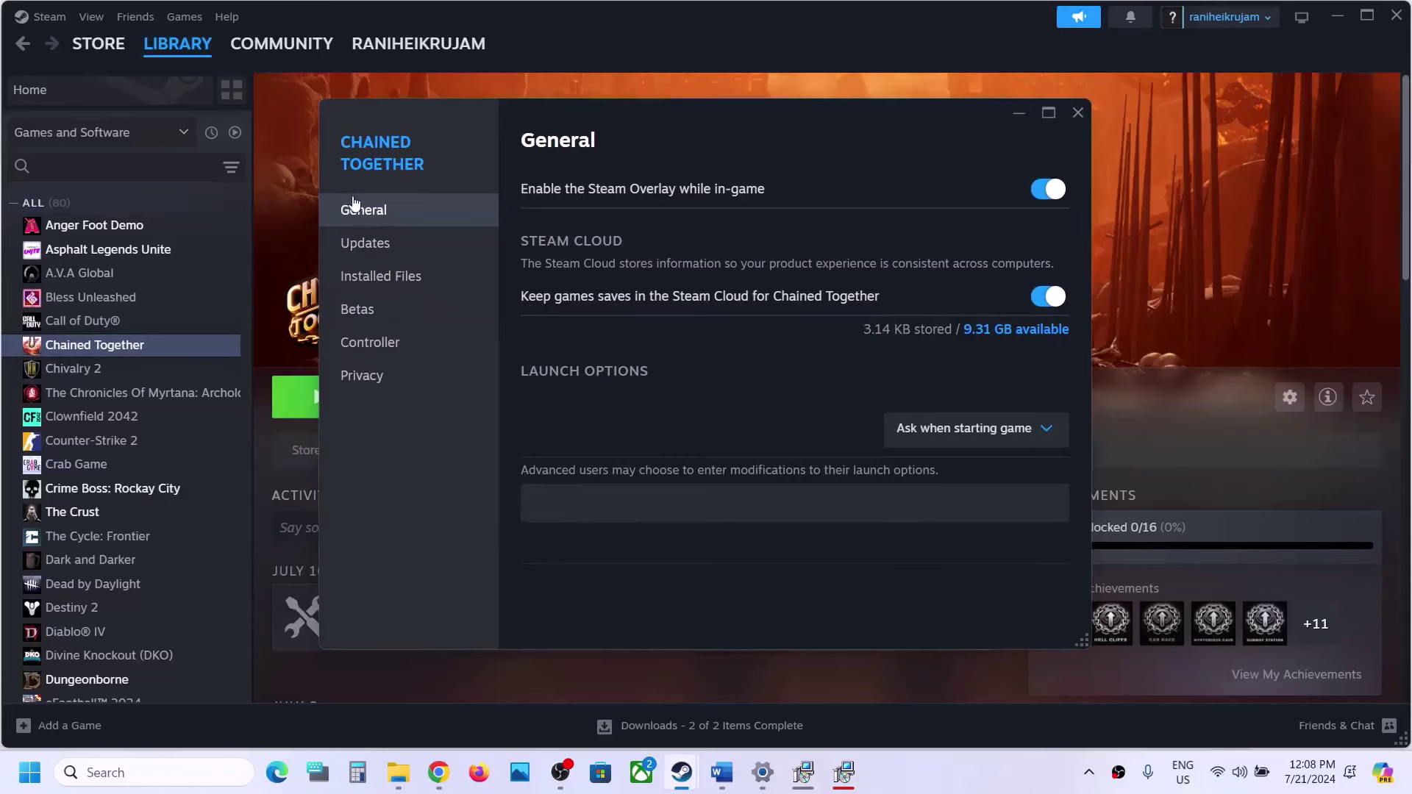
# - Turn off the Steam Overlay while in-game for Chained Together and close its properties
pyautogui.click(1053, 189)
pyautogui.click(1078, 112)
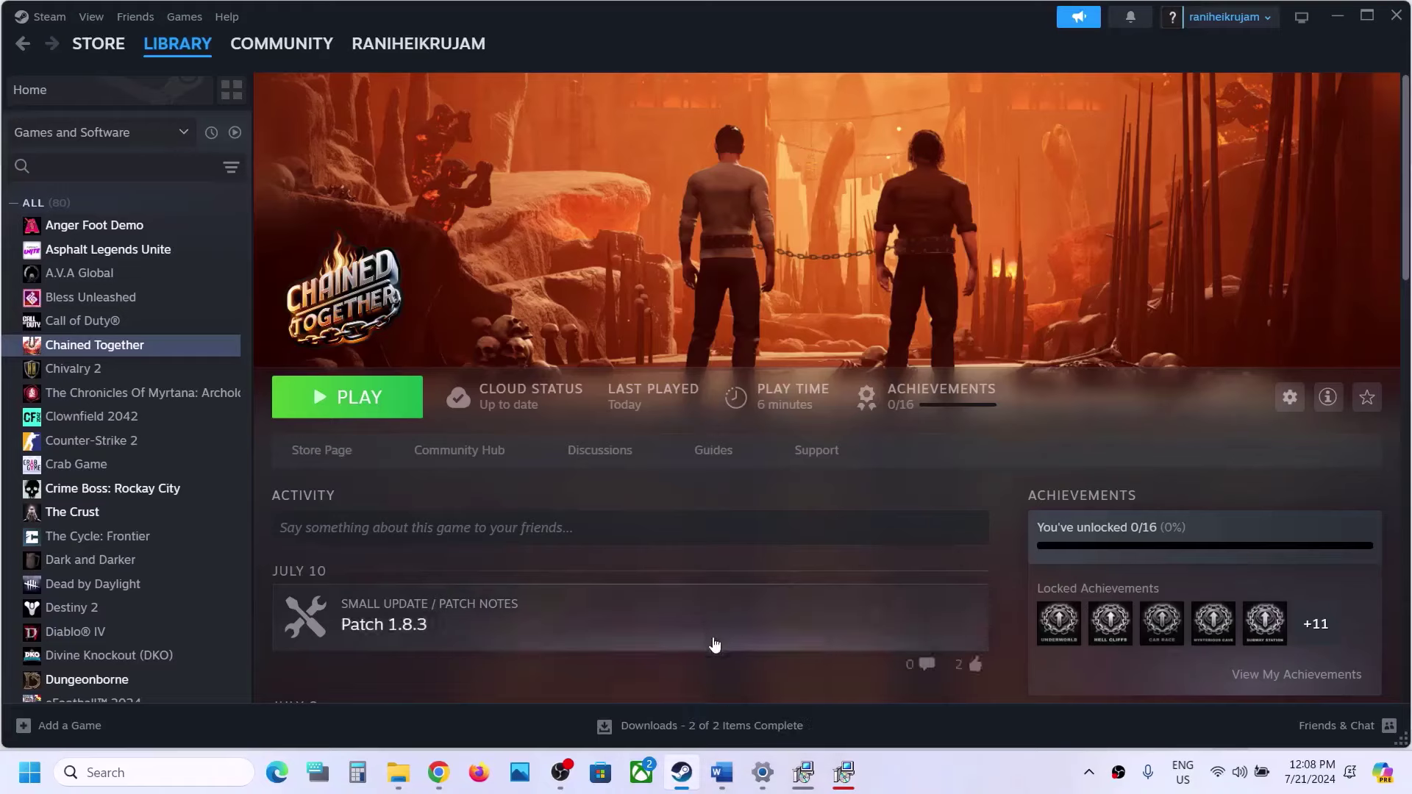
# - Return to the Word document and go through Step 10, highlighting the advice on overlay apps, overclocking applications and performing a clean boot
pyautogui.click(723, 769)
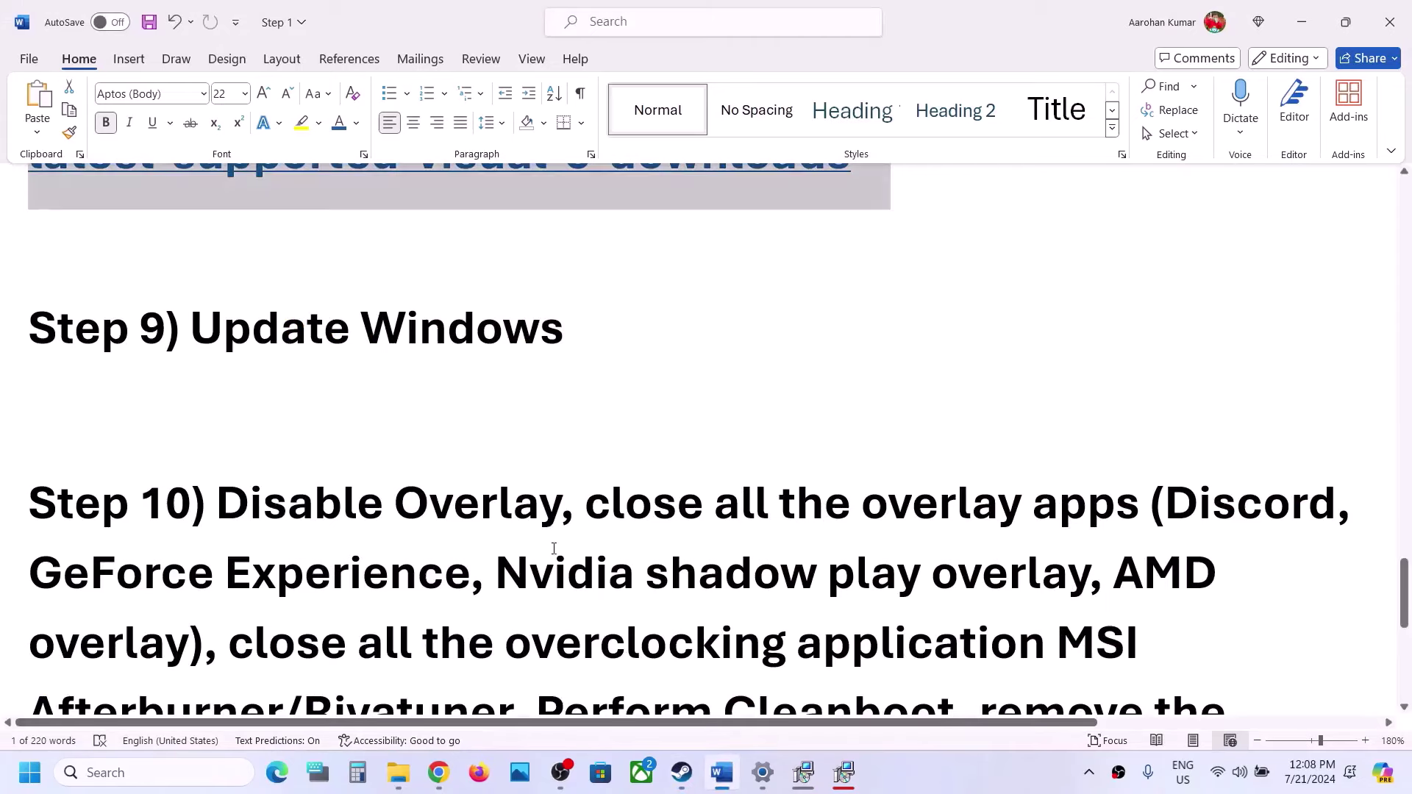
pyautogui.scroll(-2, 554, 548)
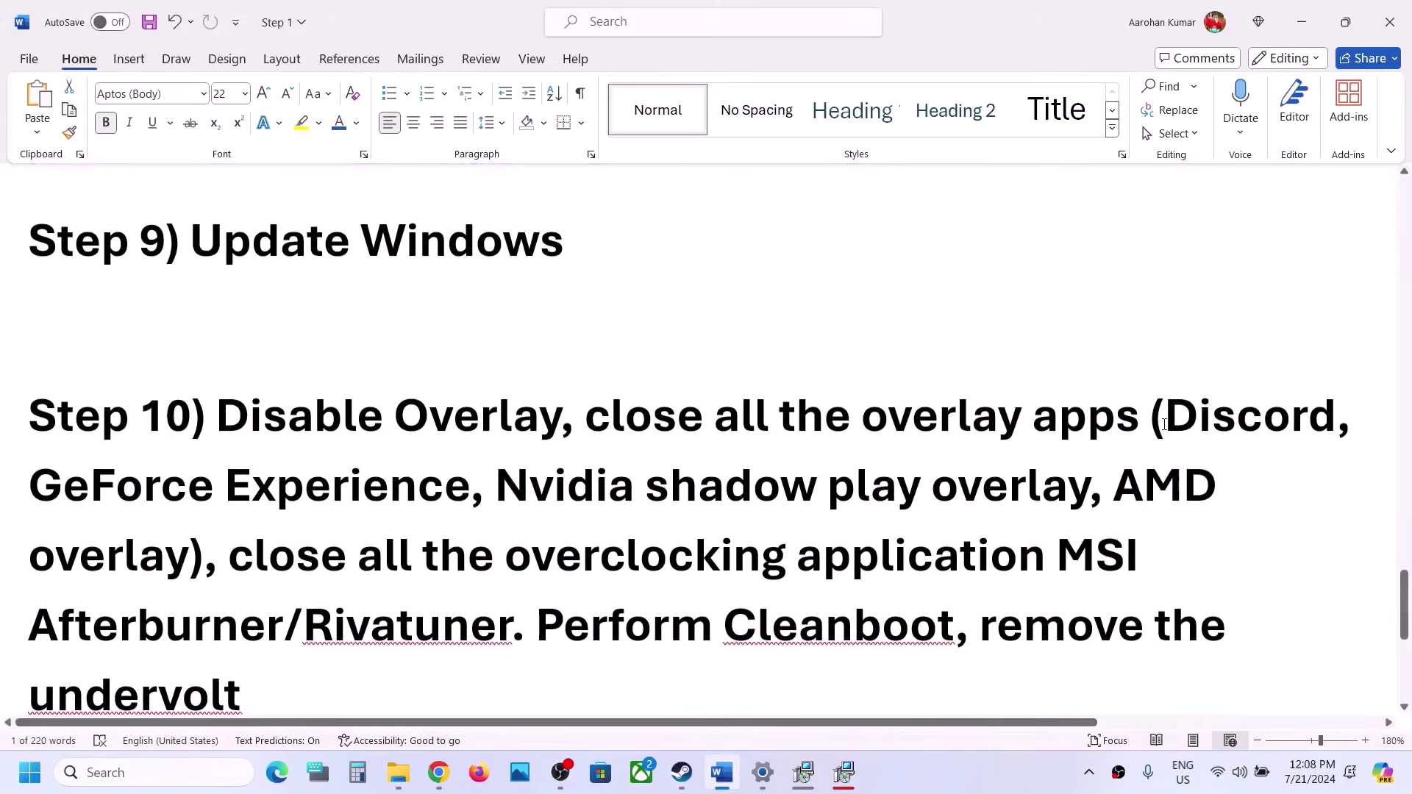
pyautogui.moveTo(1164, 424); pyautogui.dragTo(1336, 426)
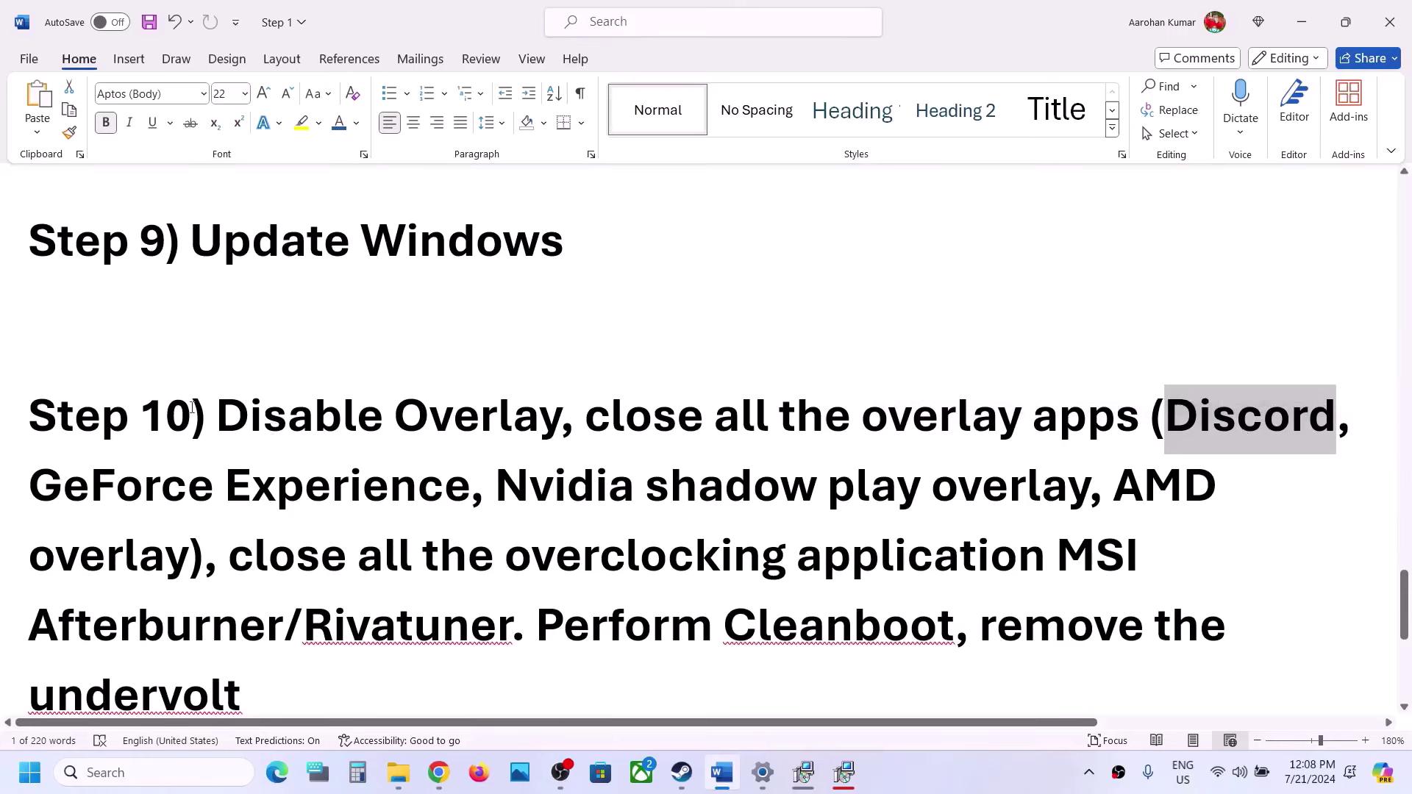
pyautogui.moveTo(108, 450); pyautogui.dragTo(417, 486)
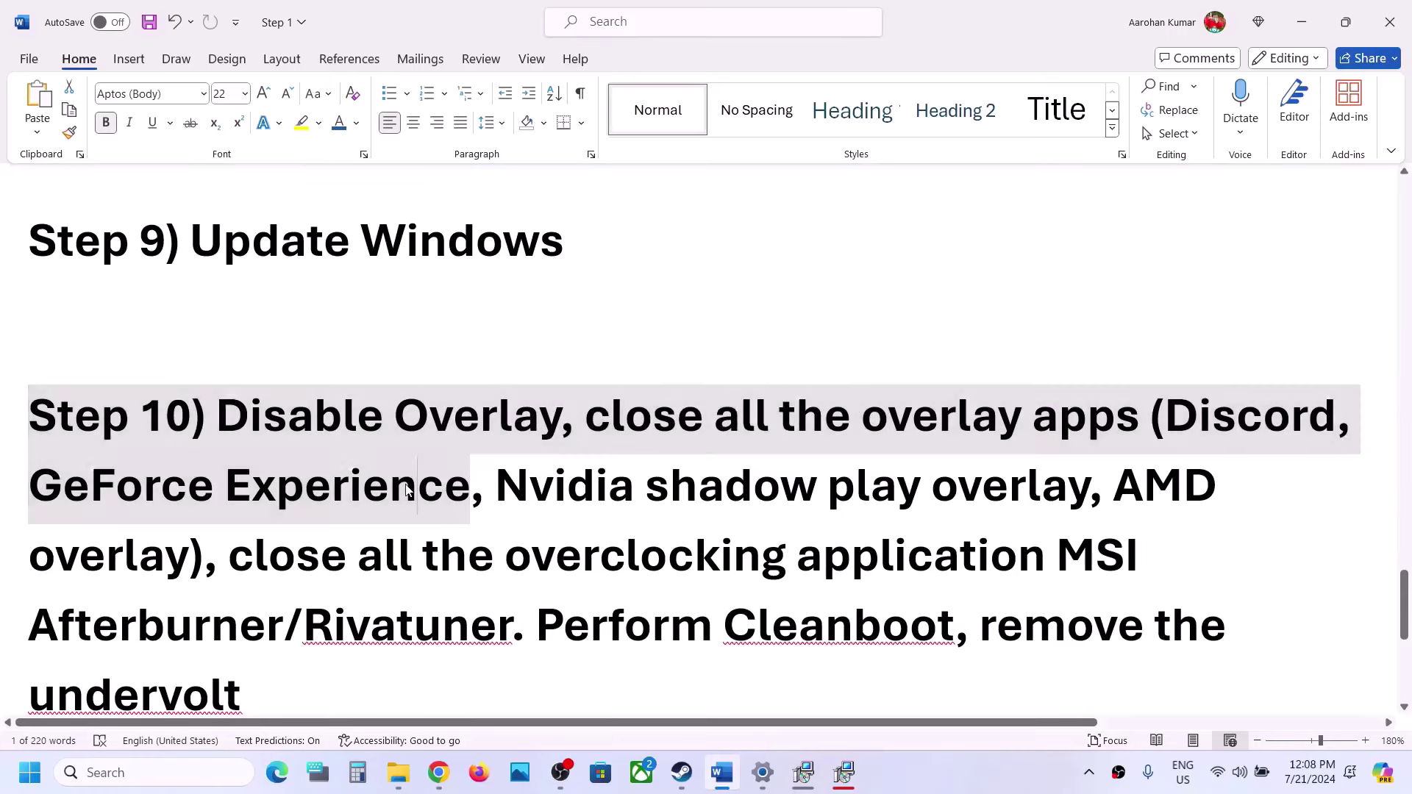
pyautogui.click(418, 486)
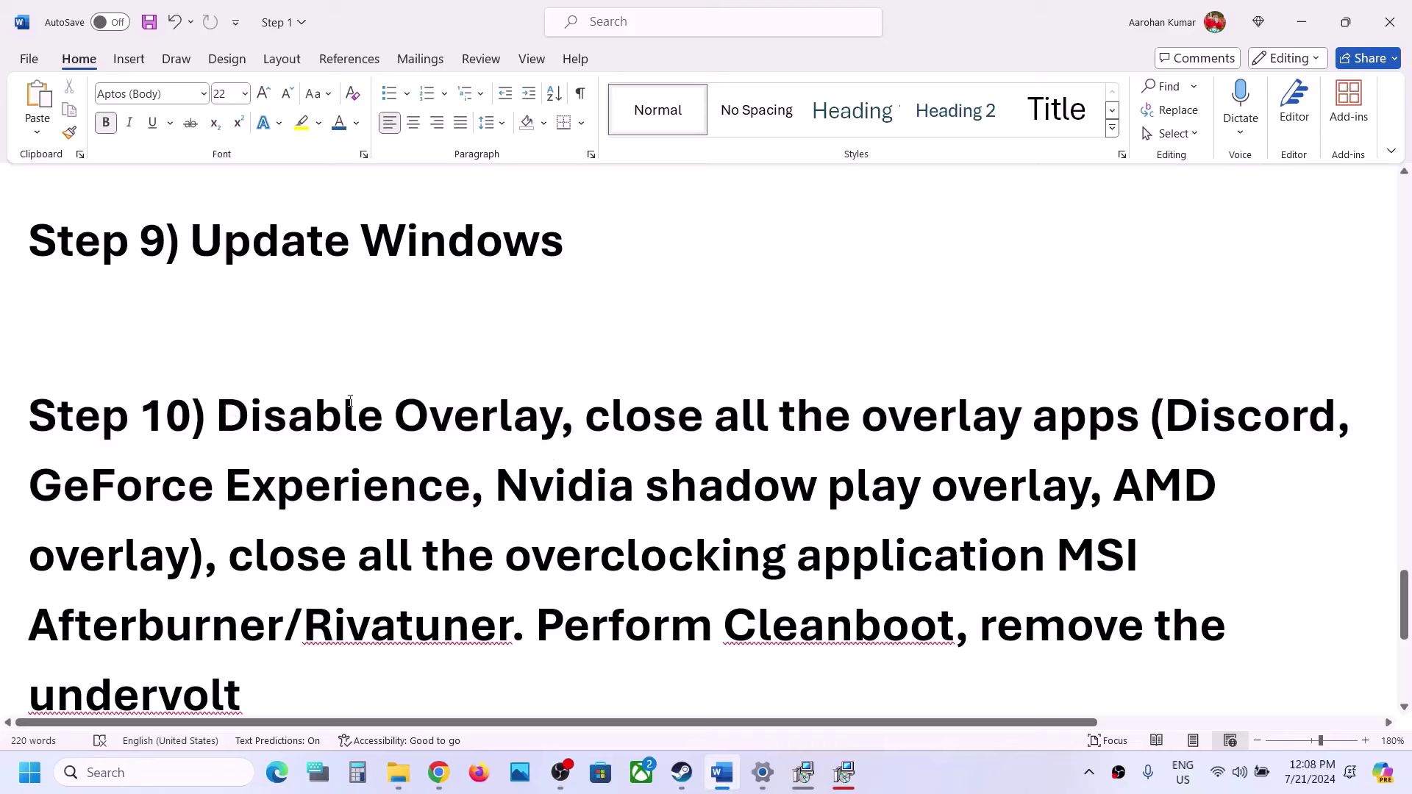
pyautogui.moveTo(576, 404); pyautogui.dragTo(1002, 555)
pyautogui.click(295, 555)
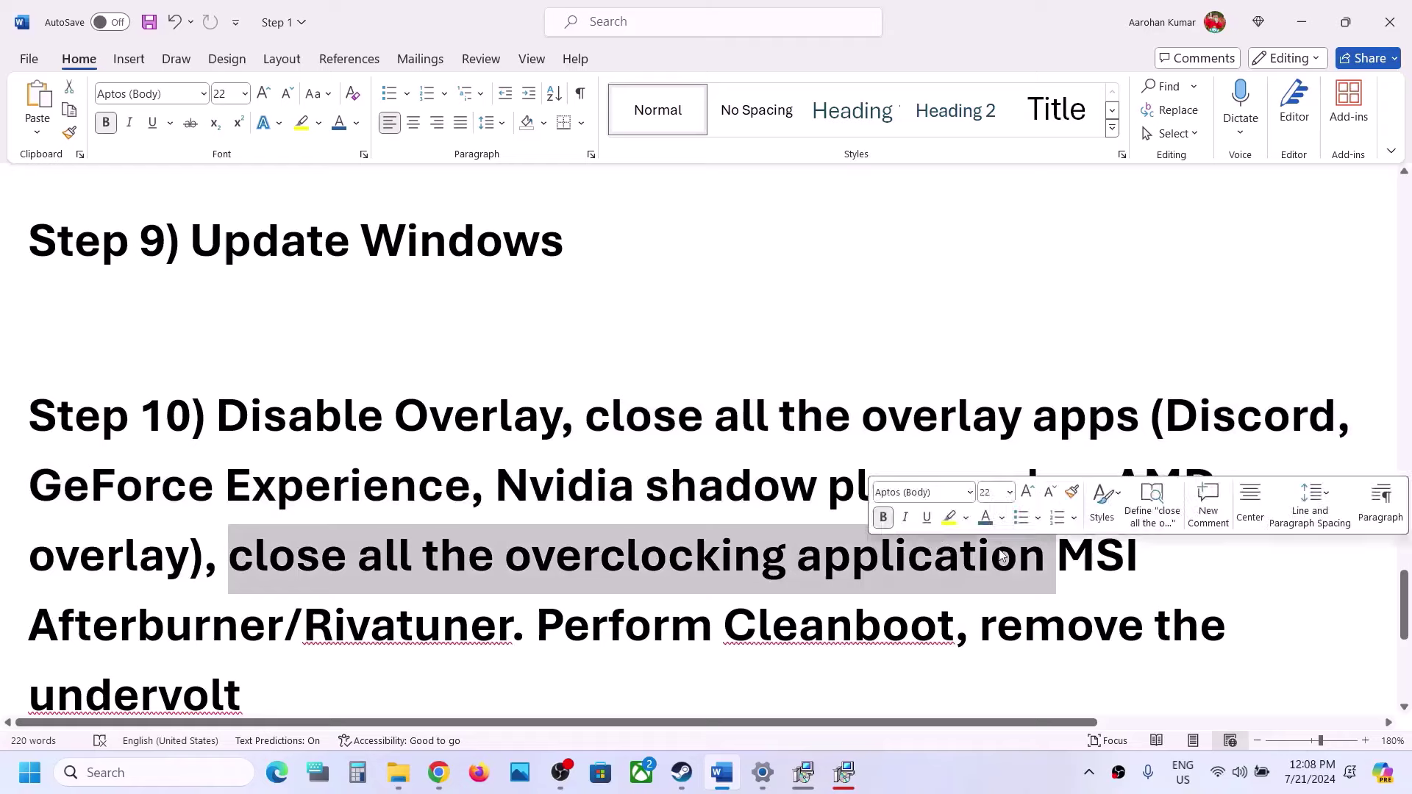
pyautogui.scroll(-3, 1001, 555)
pyautogui.click(1077, 395)
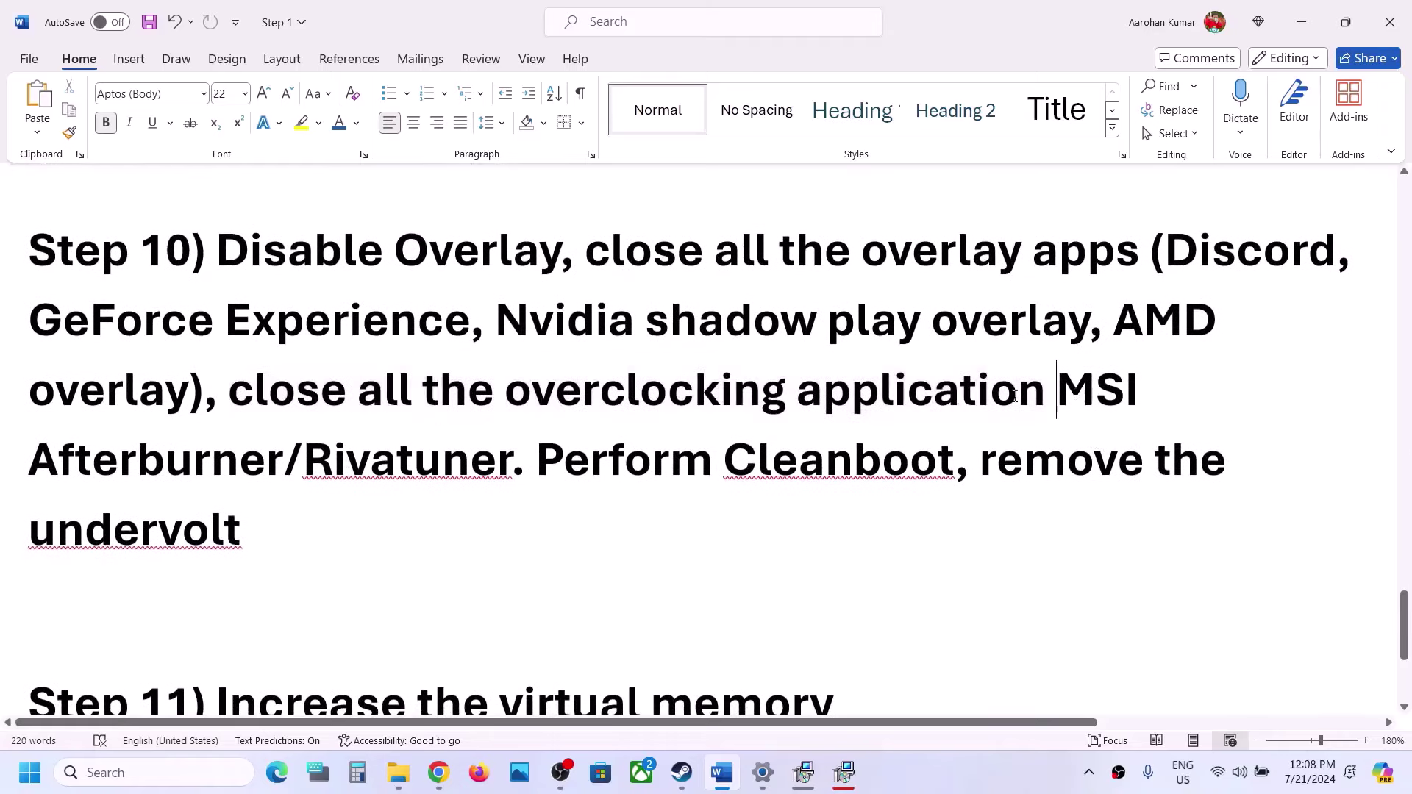
pyautogui.click(443, 460)
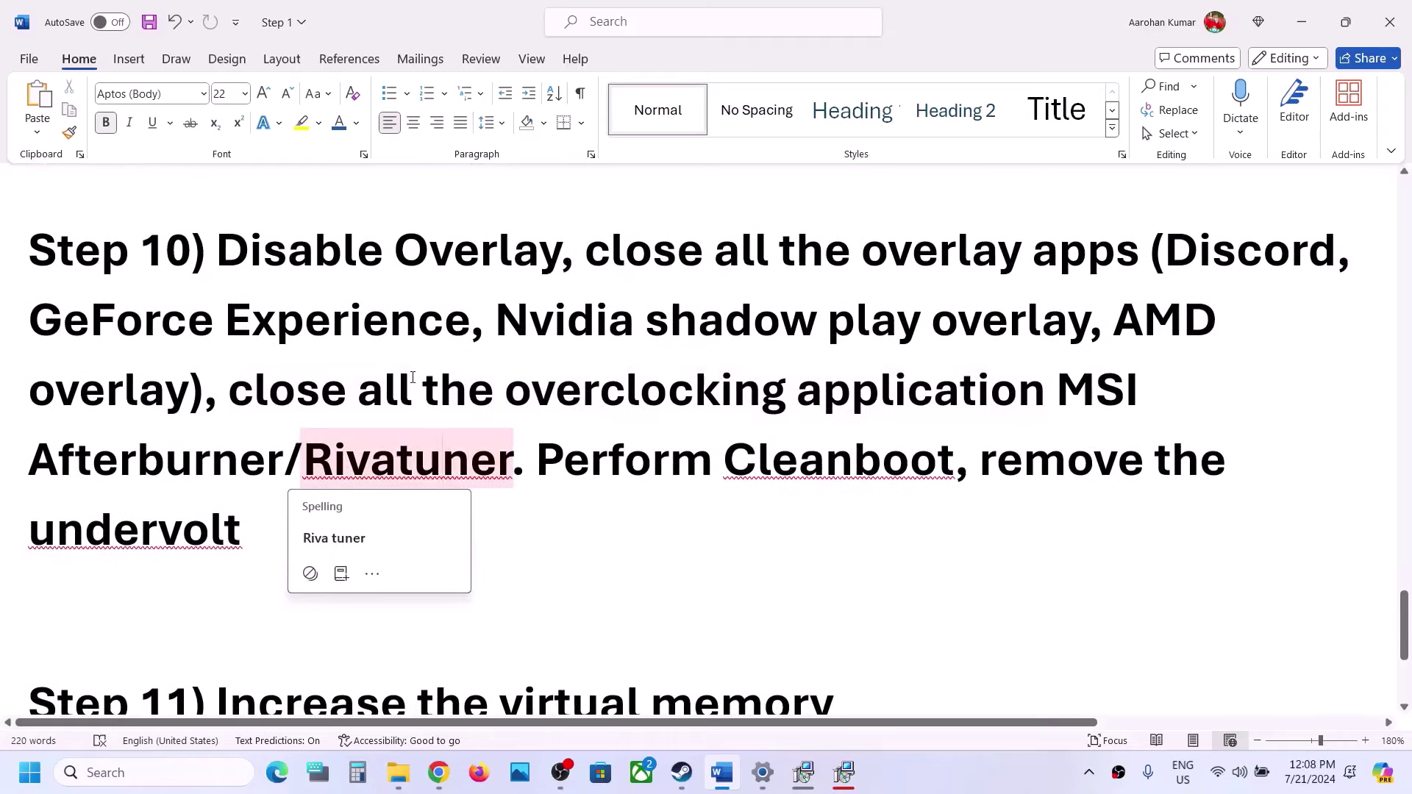
pyautogui.moveTo(413, 377); pyautogui.dragTo(1057, 393)
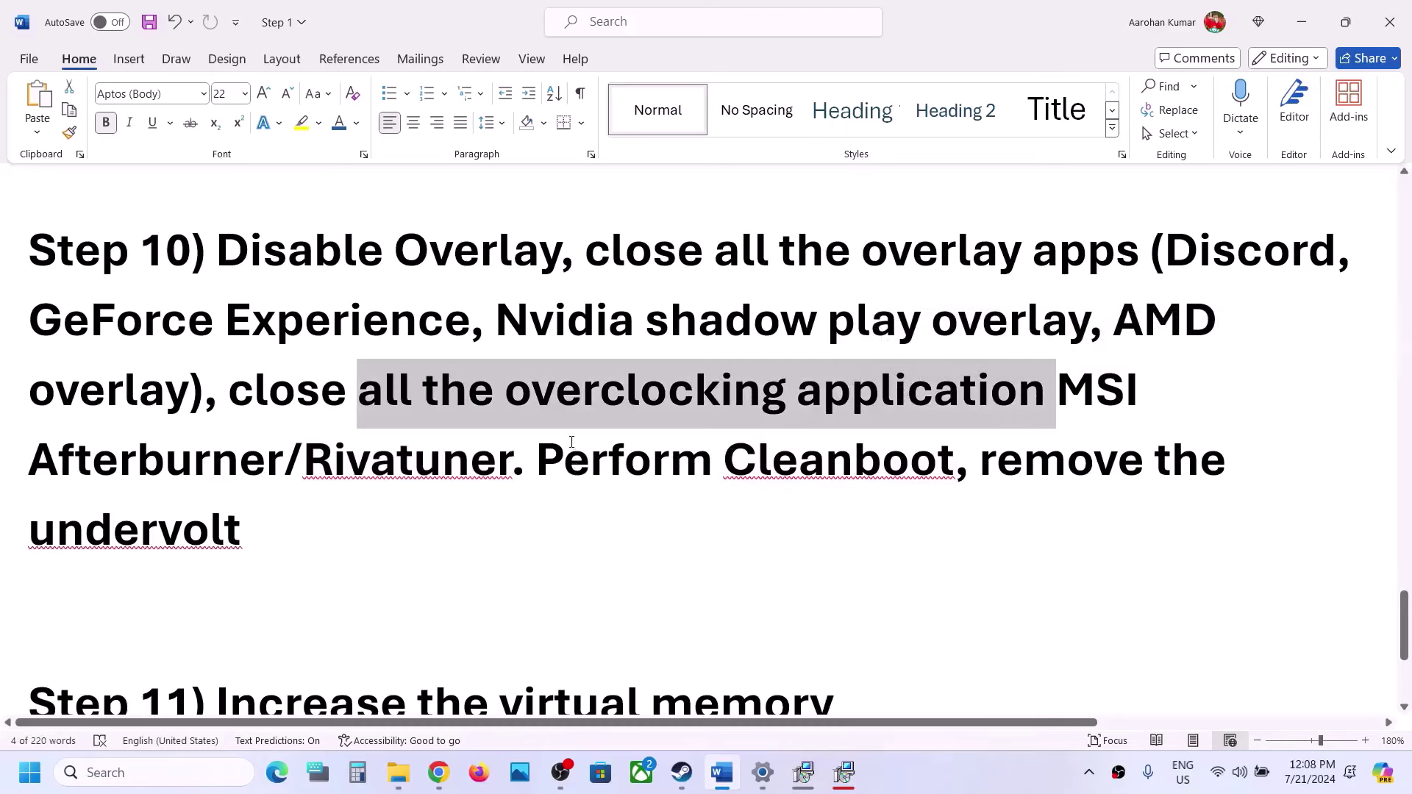
pyautogui.moveTo(552, 446); pyautogui.dragTo(955, 462)
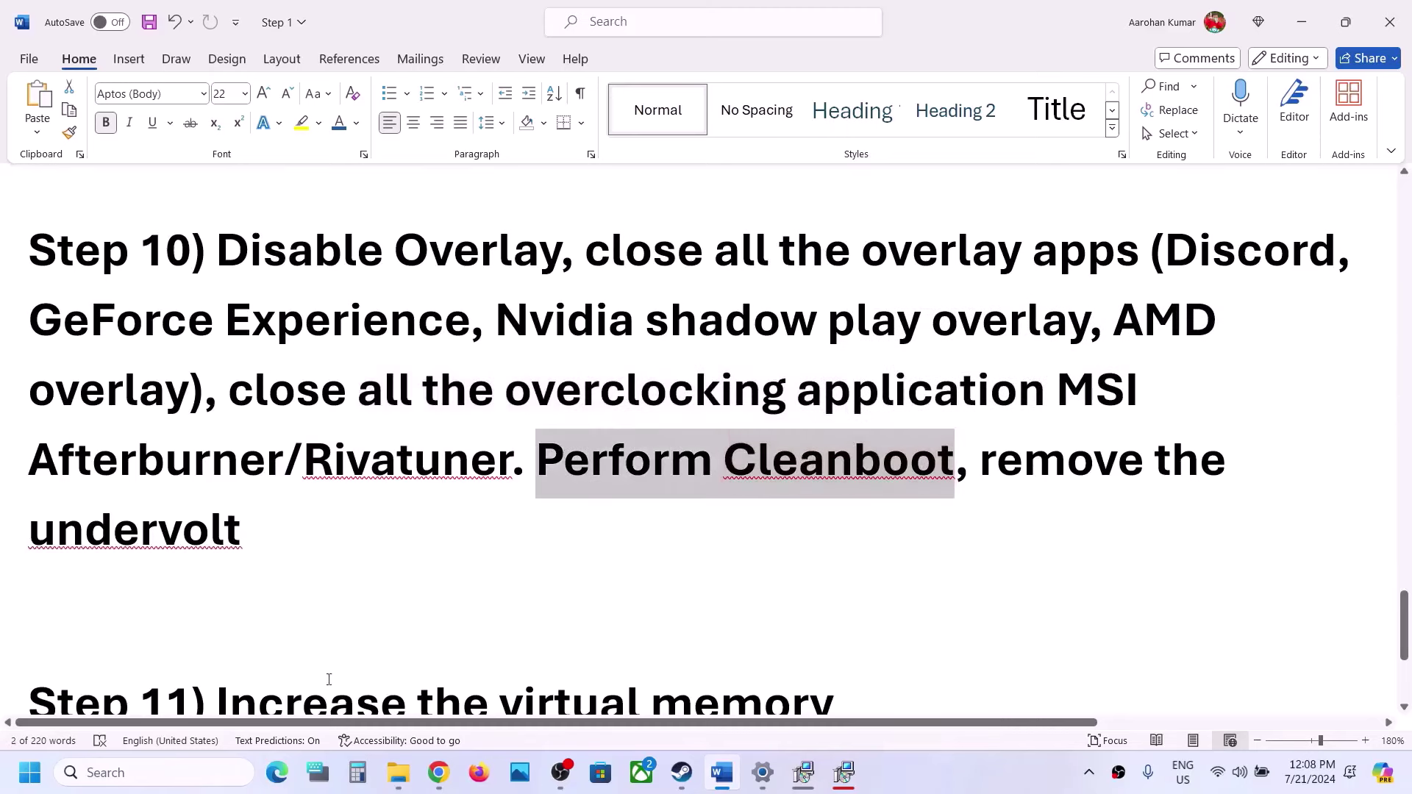
# - Search Windows for "system con" and open System Configuration
pyautogui.click(168, 769)
pyautogui.write('ystem')
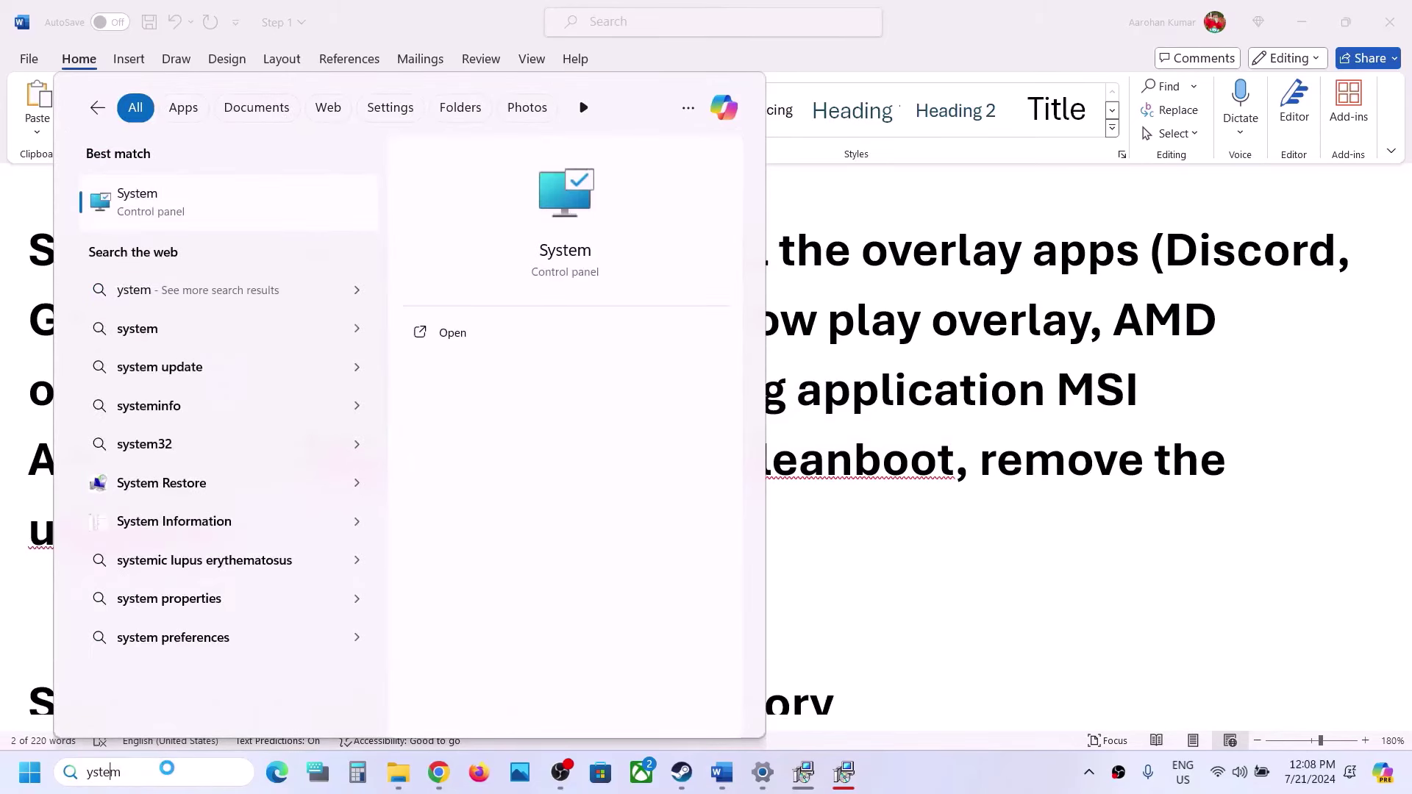
pyautogui.write('s')
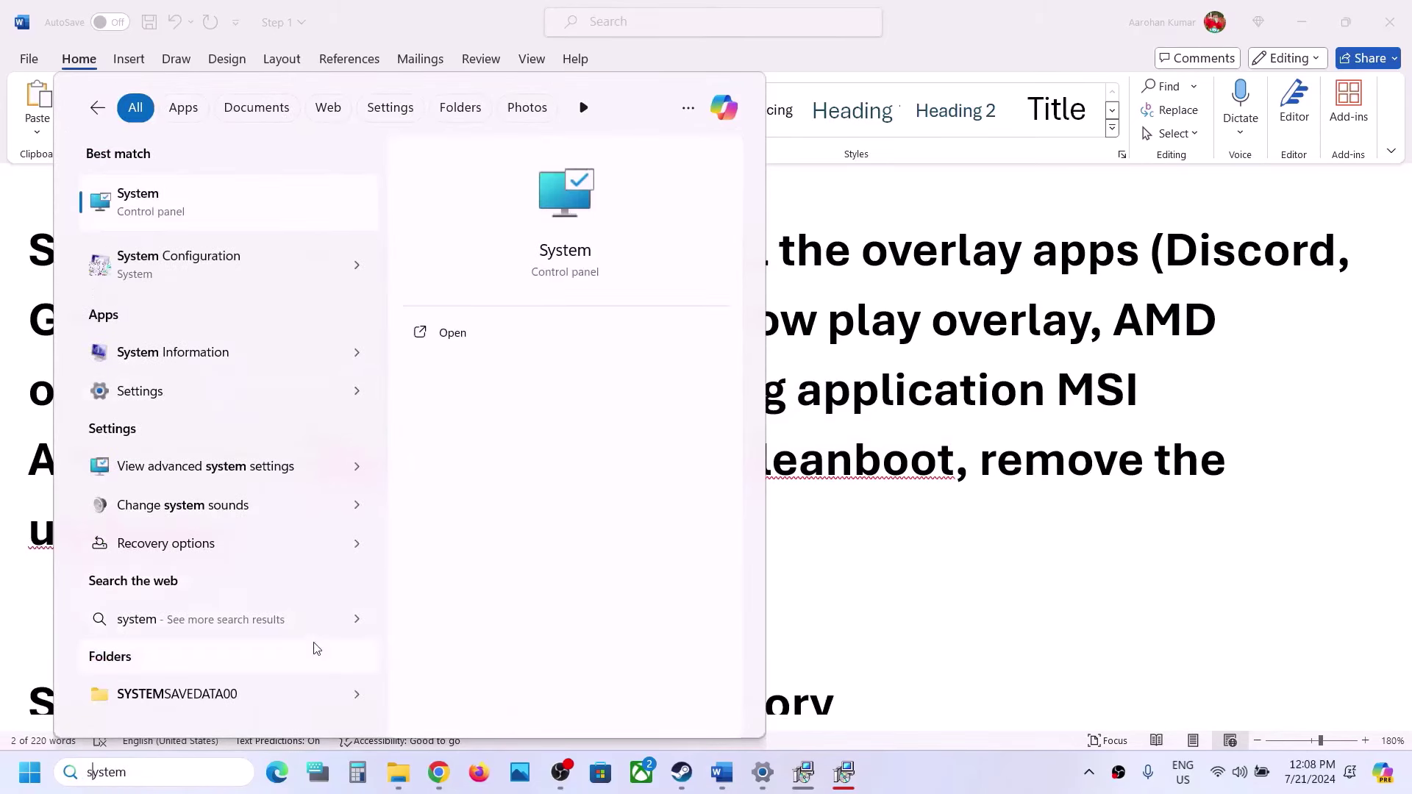
pyautogui.press('End')
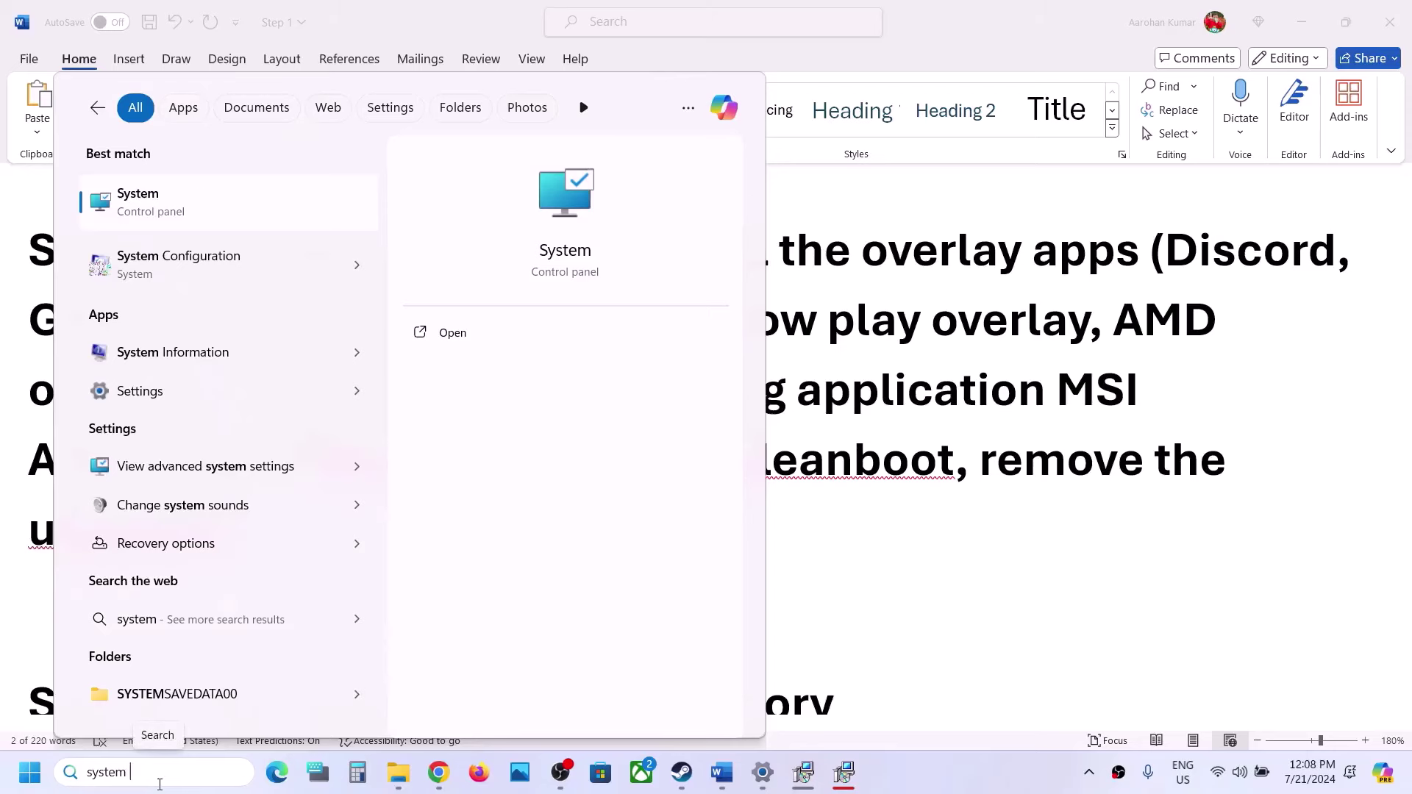
pyautogui.write('con')
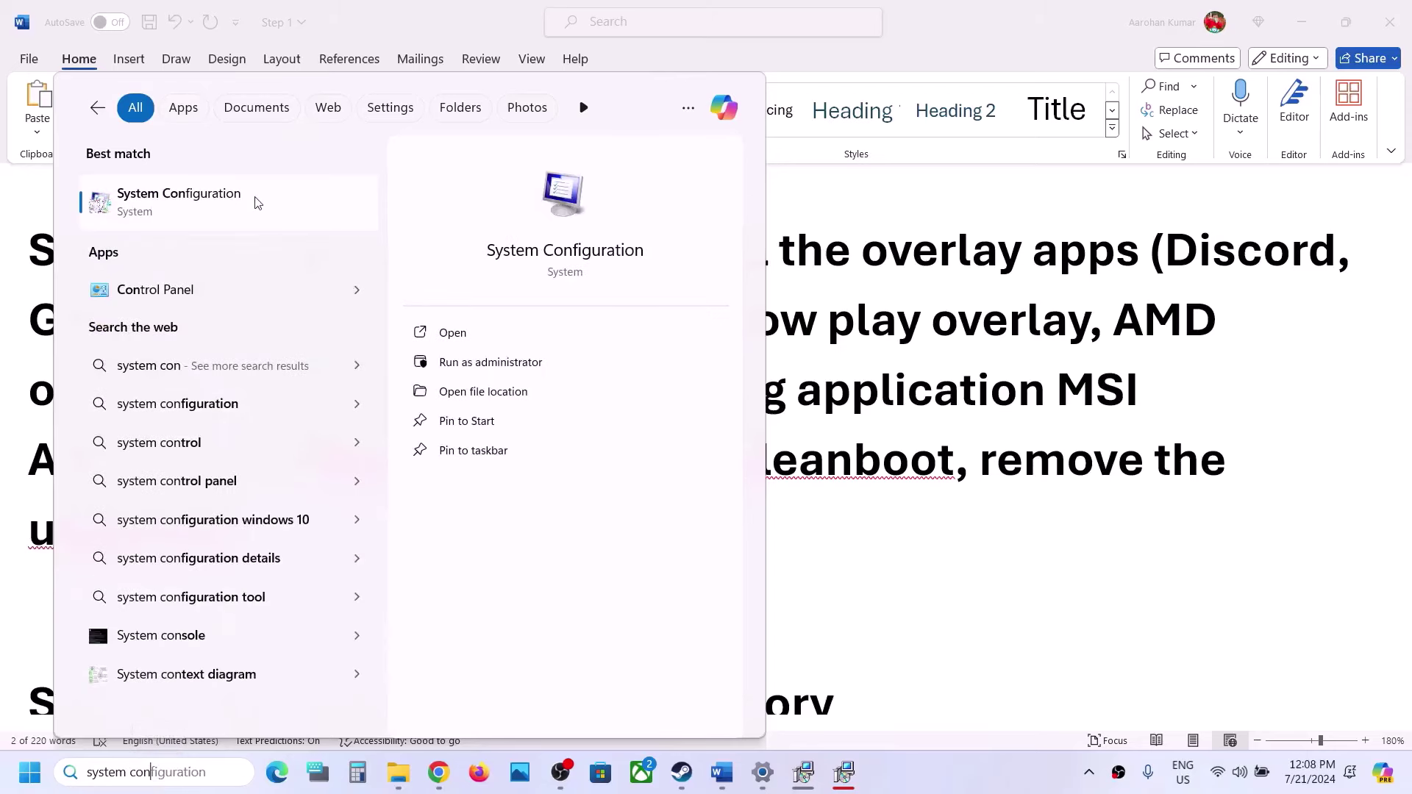
pyautogui.click(258, 203)
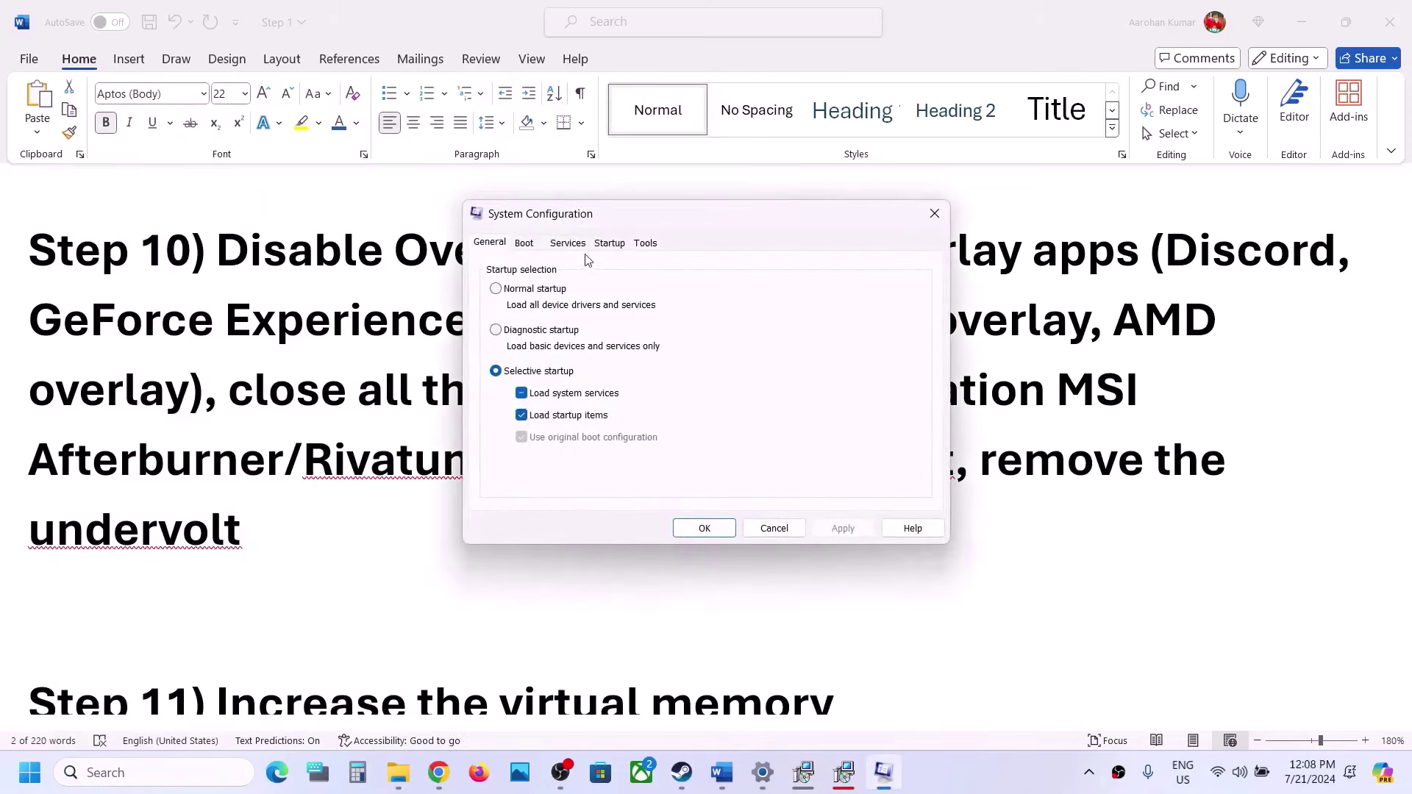
# - Hide all Microsoft services in the System Configuration service list and confirm the configuration
pyautogui.click(568, 243)
pyautogui.click(536, 495)
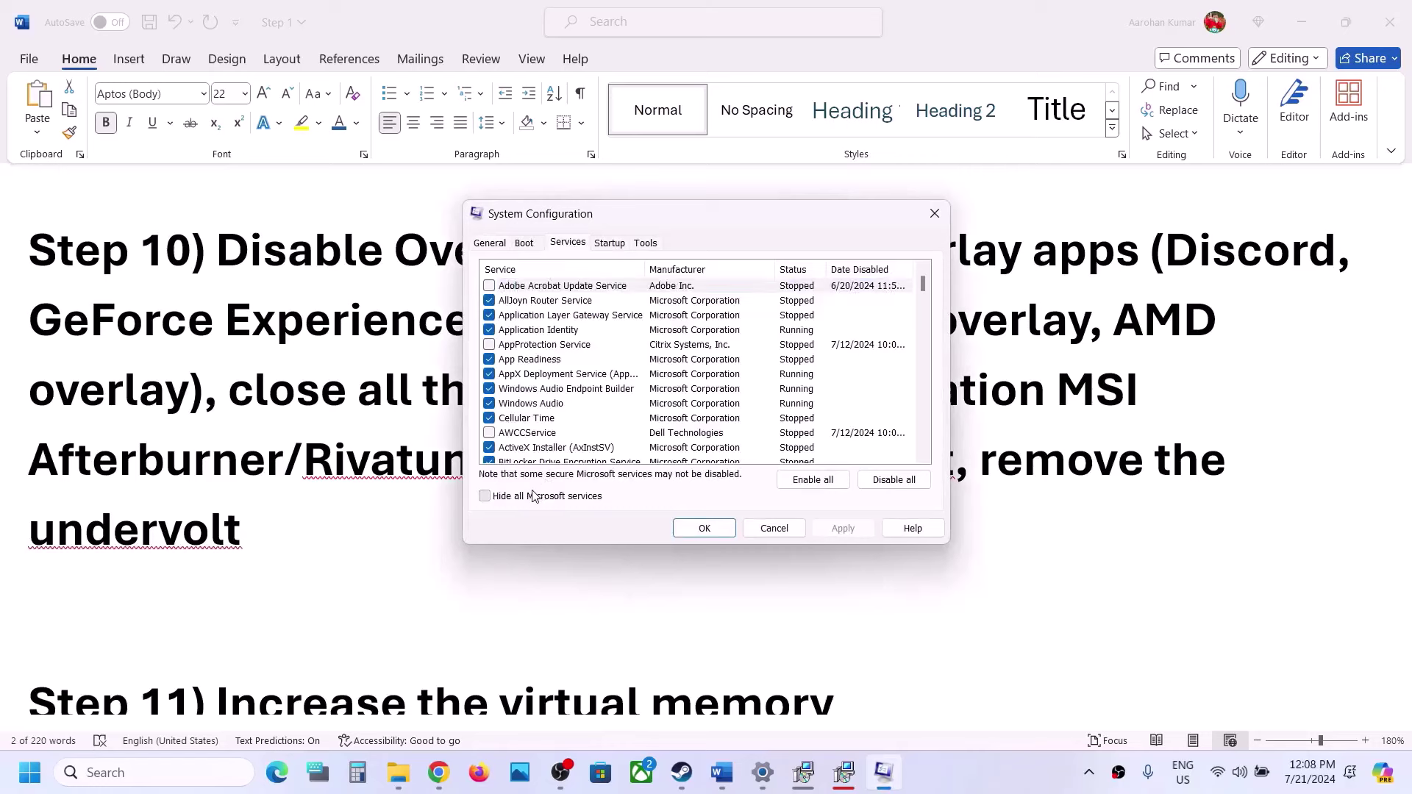
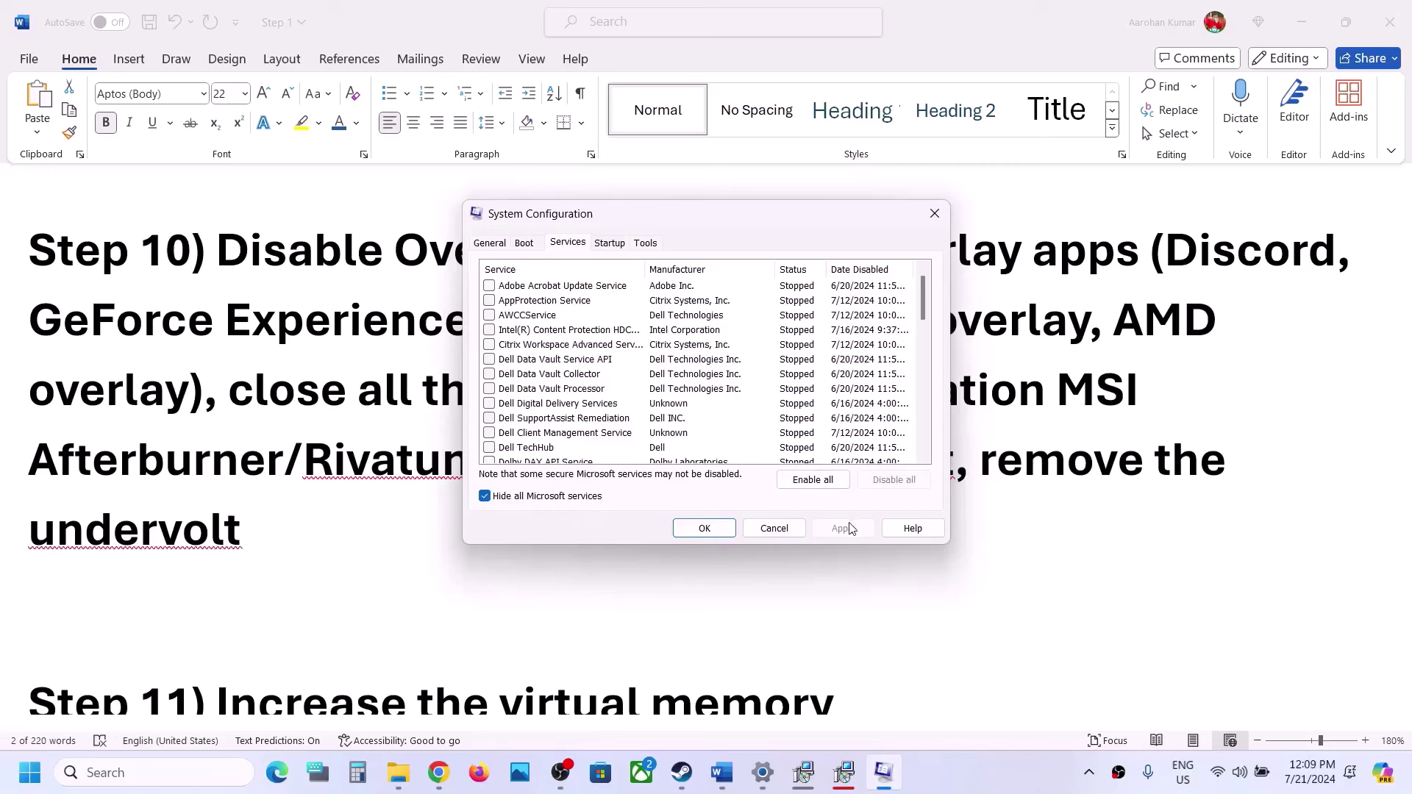
pyautogui.click(705, 528)
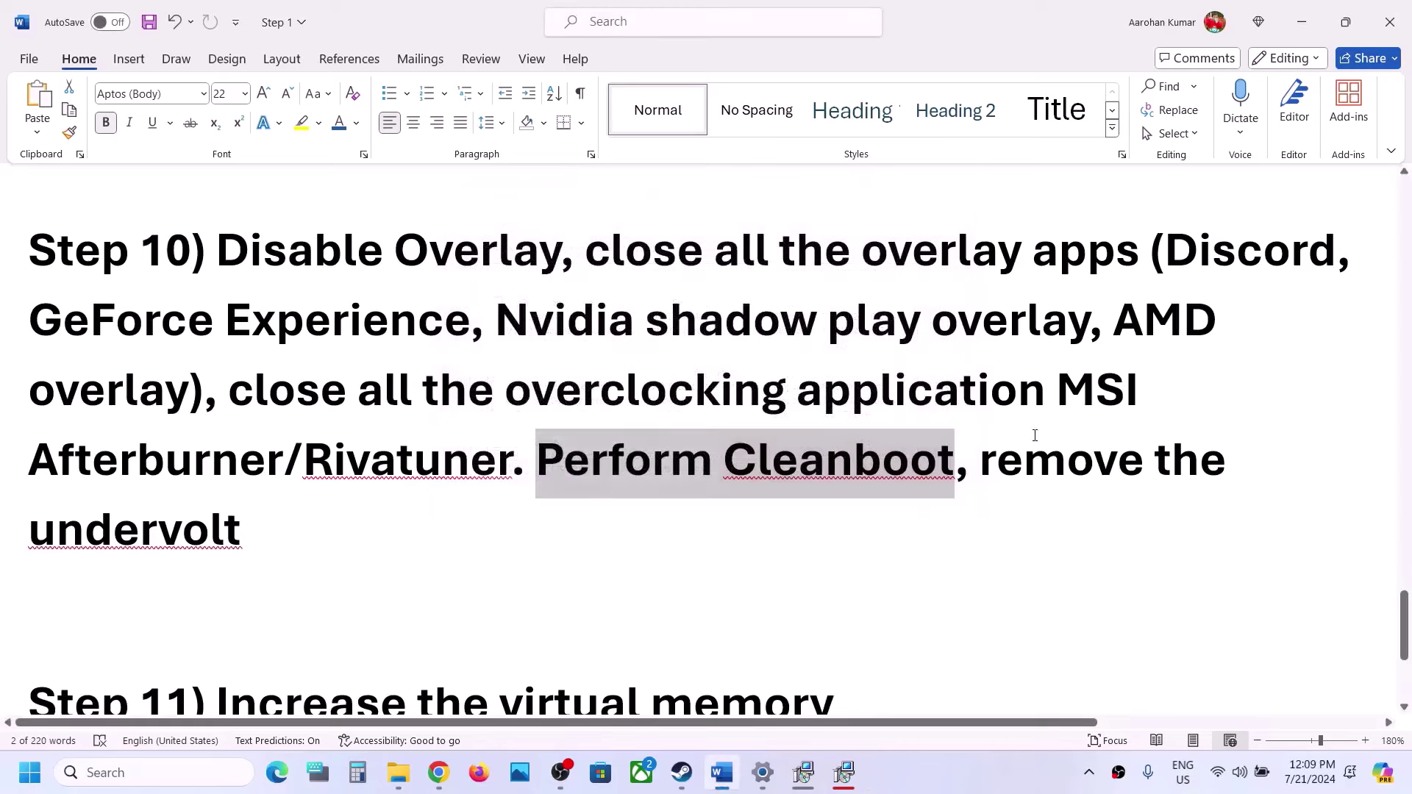
# - Highlight the remove-the-undervolt advice and Step 11 on increasing virtual memory in the Word document, and switch to Steam
pyautogui.moveTo(982, 460); pyautogui.dragTo(378, 535)
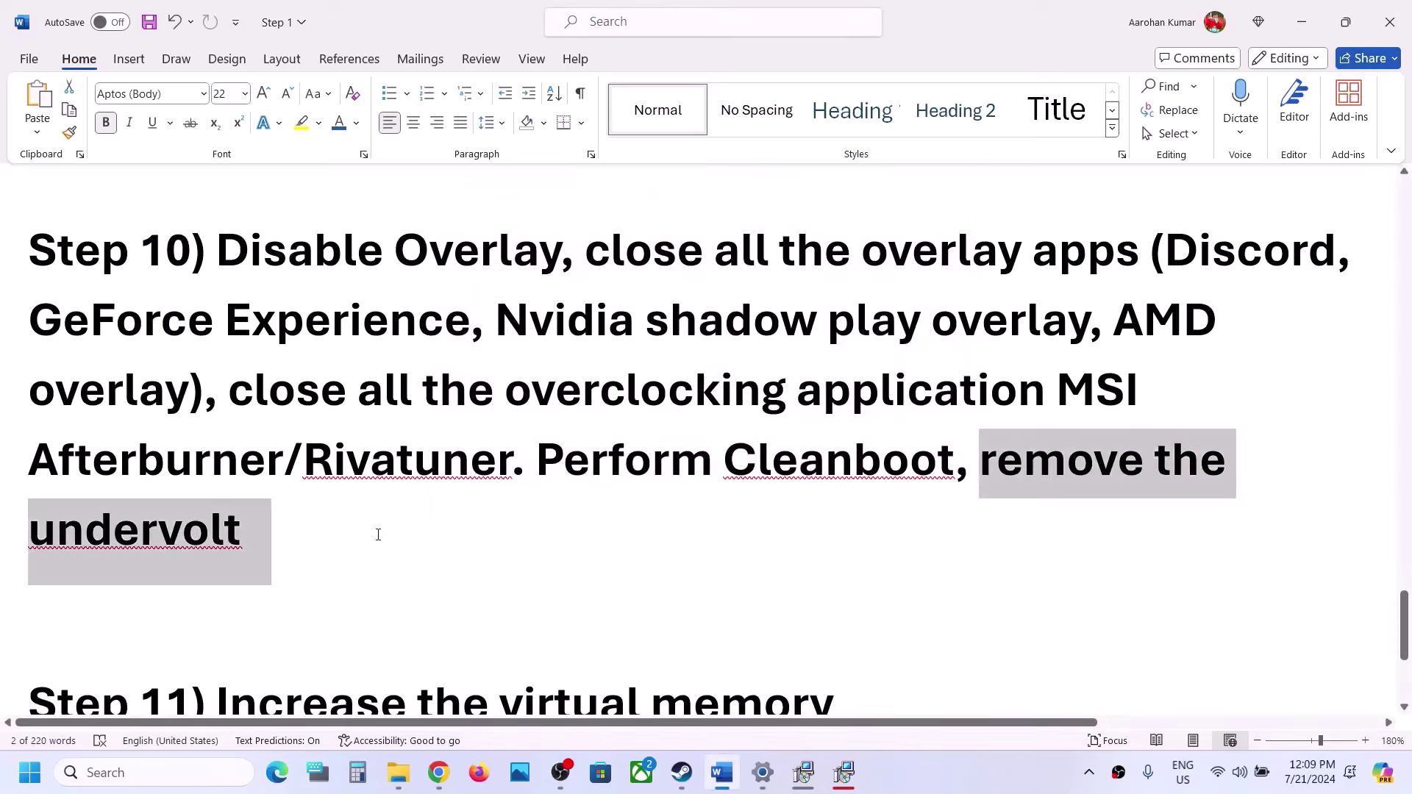
pyautogui.click(280, 531)
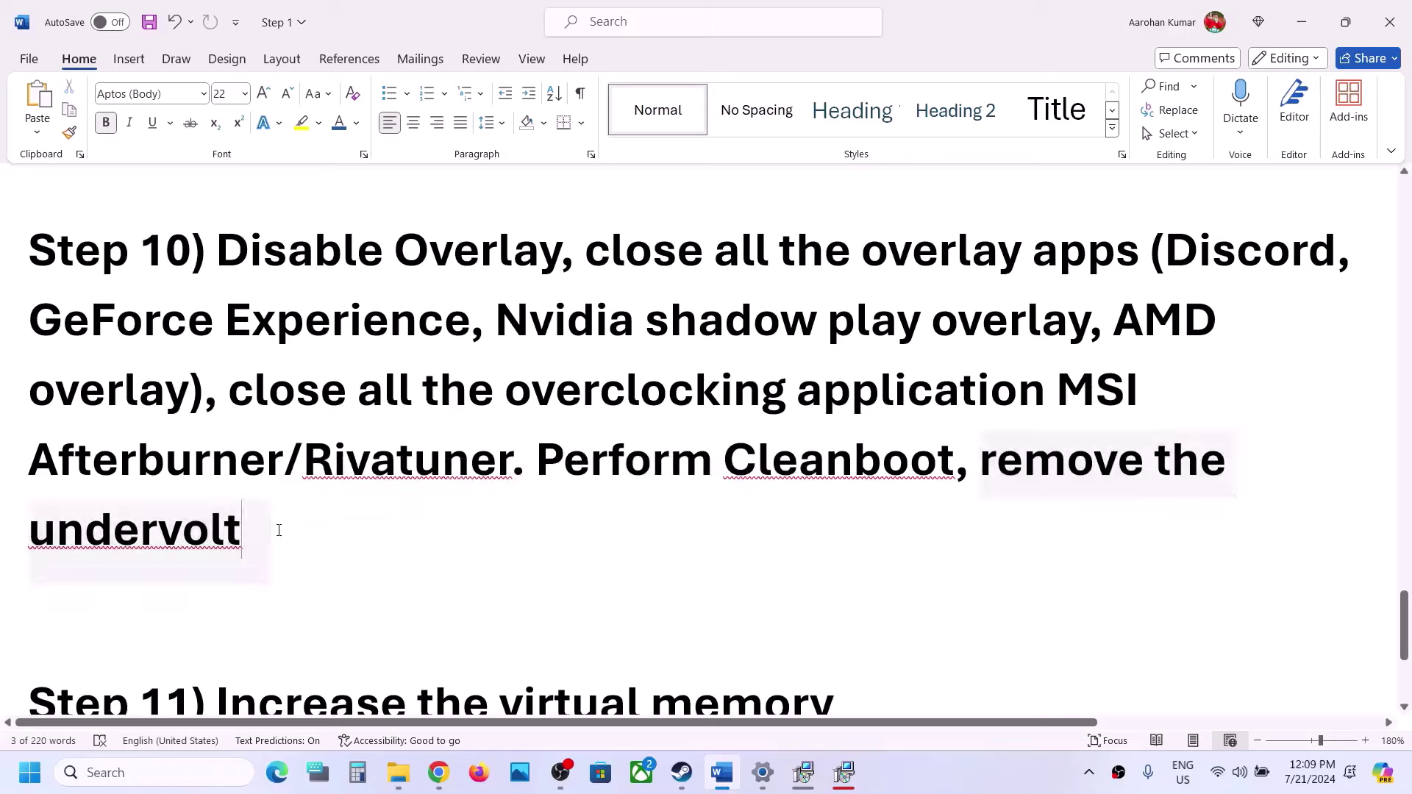
pyautogui.scroll(-2, 278, 530)
pyautogui.scroll(-2, 279, 530)
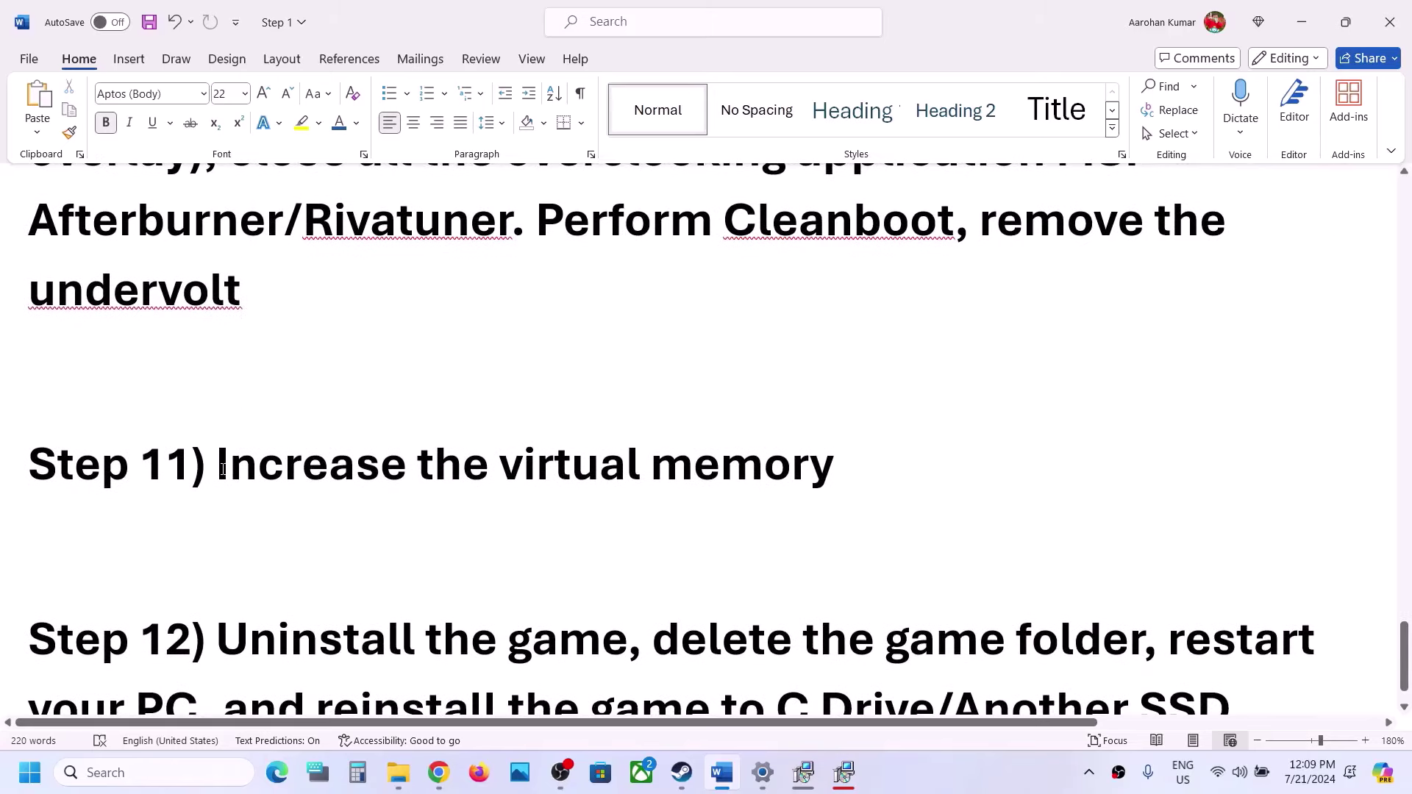
pyautogui.moveTo(216, 464); pyautogui.dragTo(886, 422)
pyautogui.click(681, 772)
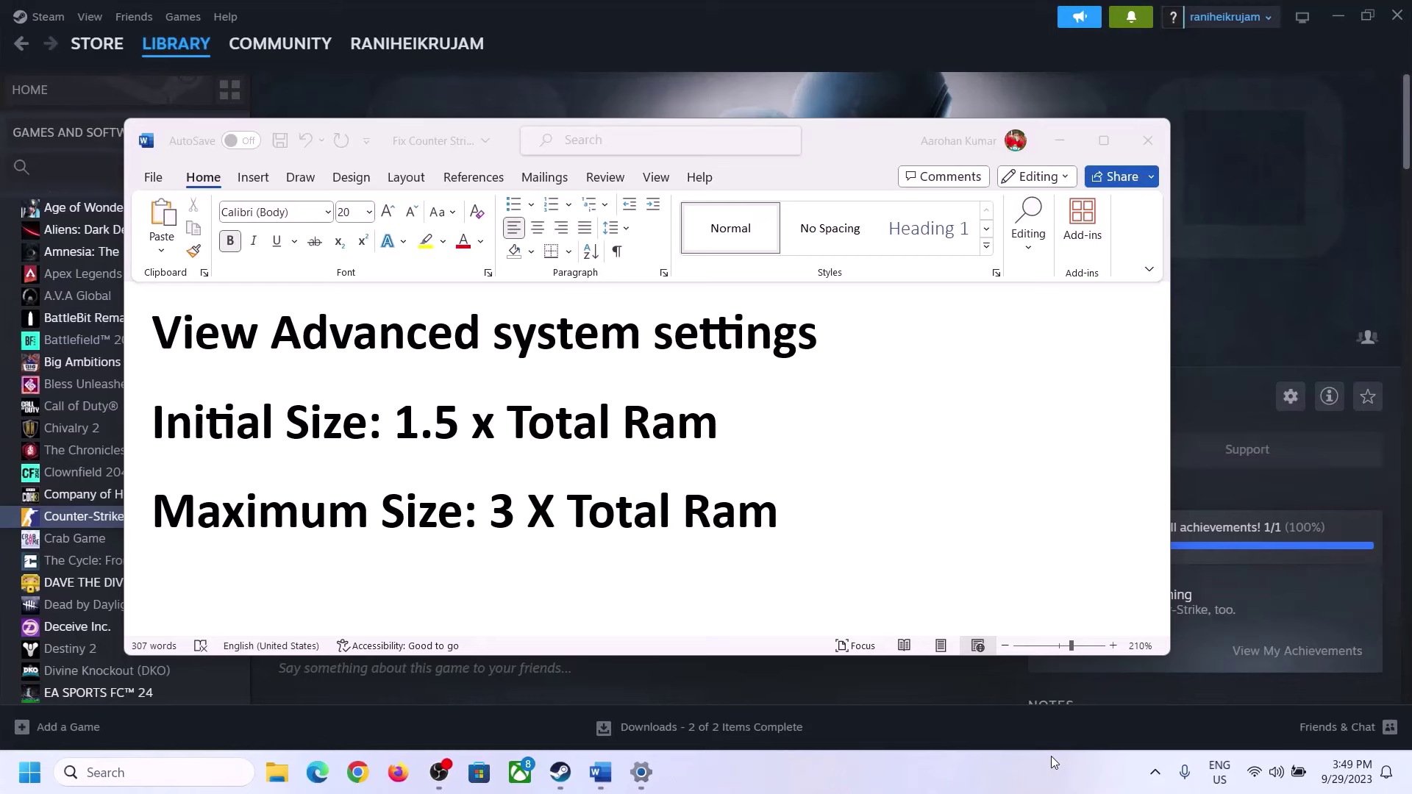
# - Copy "View Advanced system settings" from the Word document, search Windows for it and open the matching control panel entry
pyautogui.click(237, 342)
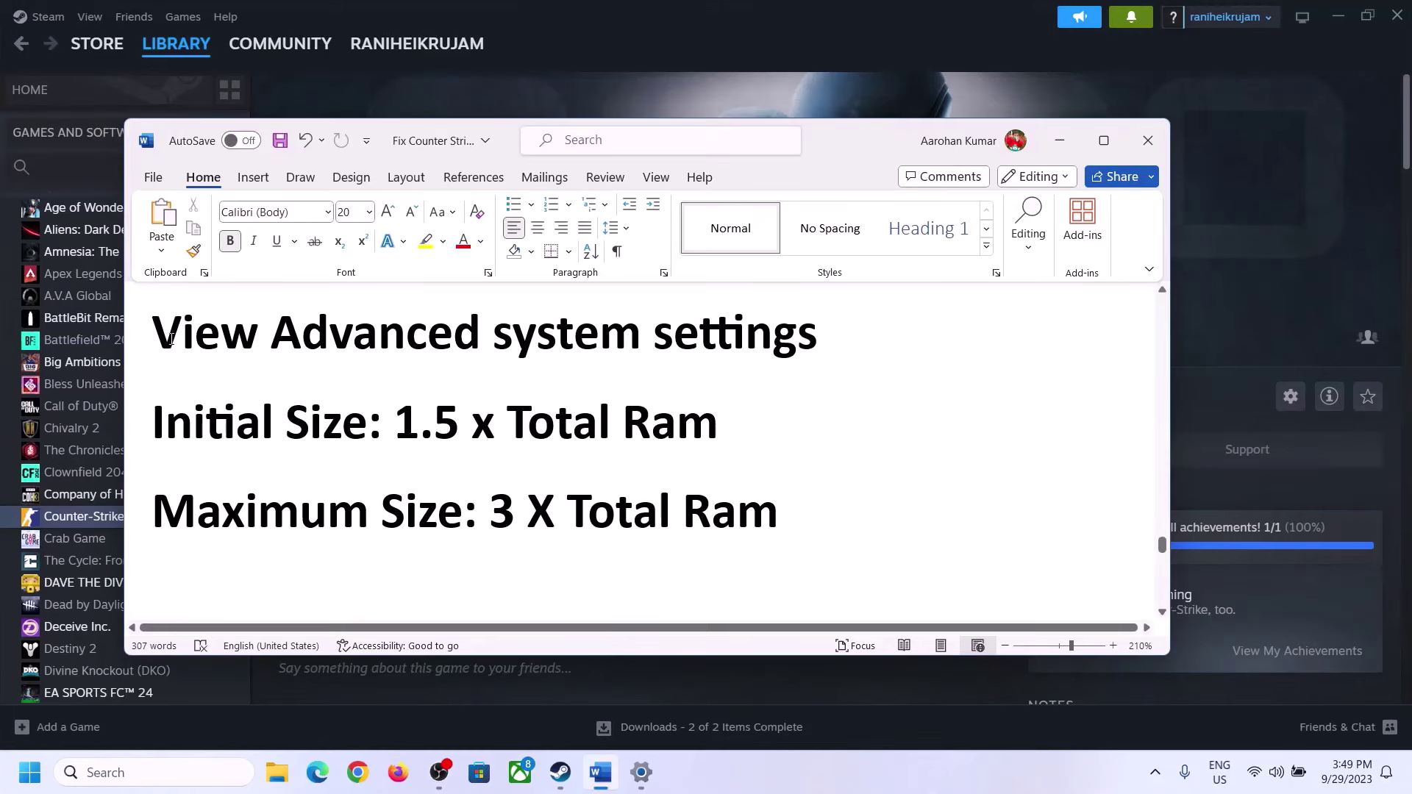
pyautogui.moveTo(256, 351); pyautogui.dragTo(787, 347)
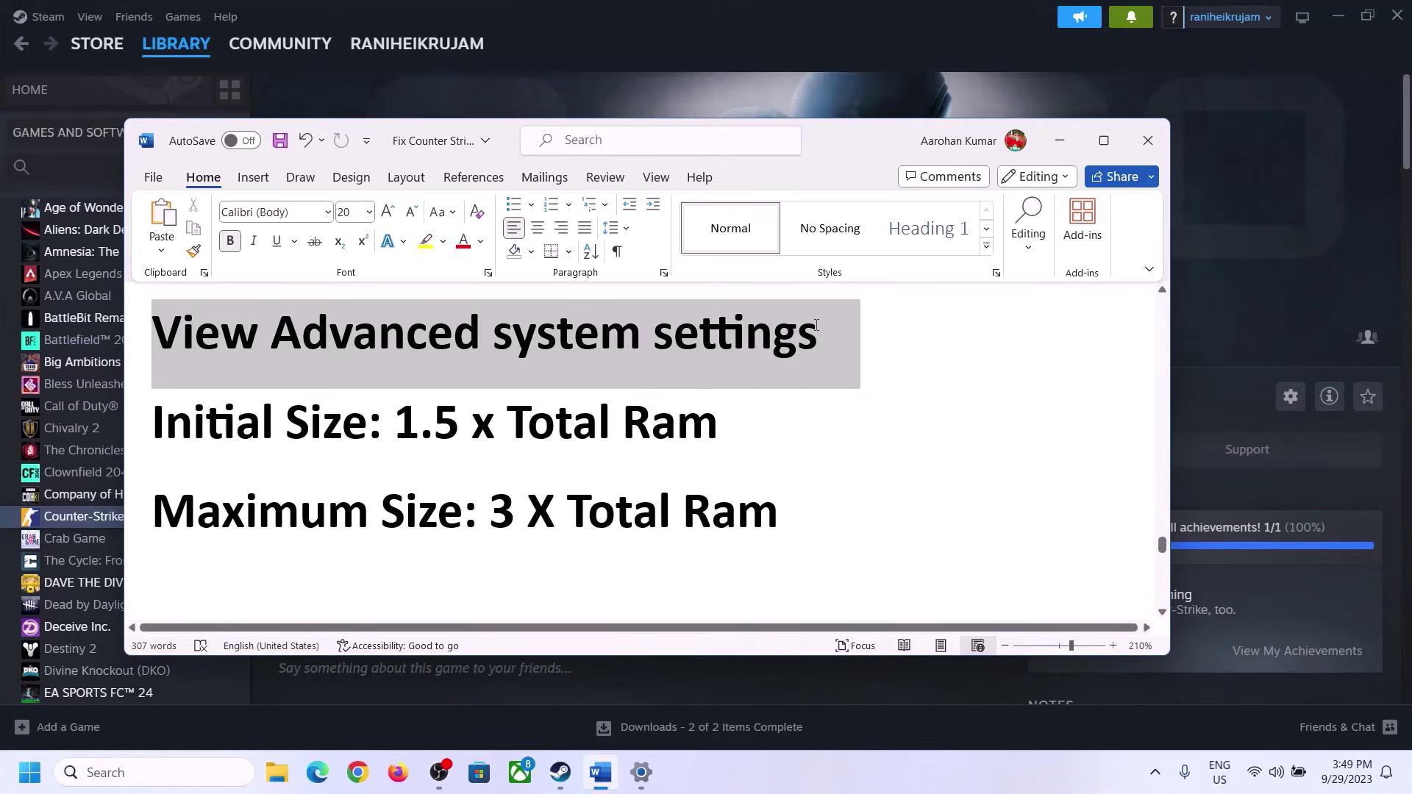
pyautogui.hotkey('ctrl', 'c')
pyautogui.click(148, 772)
pyautogui.hotkey('ctrl', 'v')
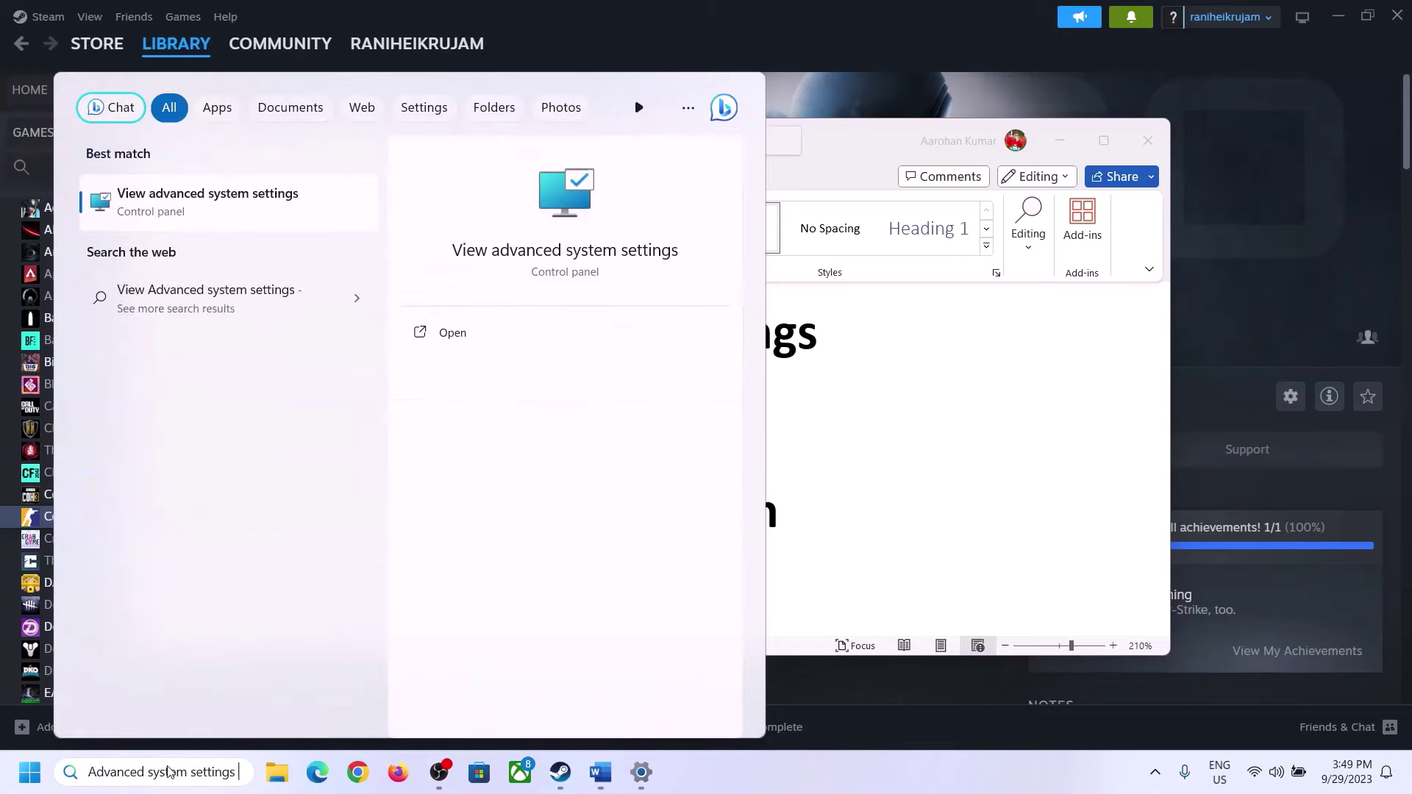
pyautogui.click(200, 212)
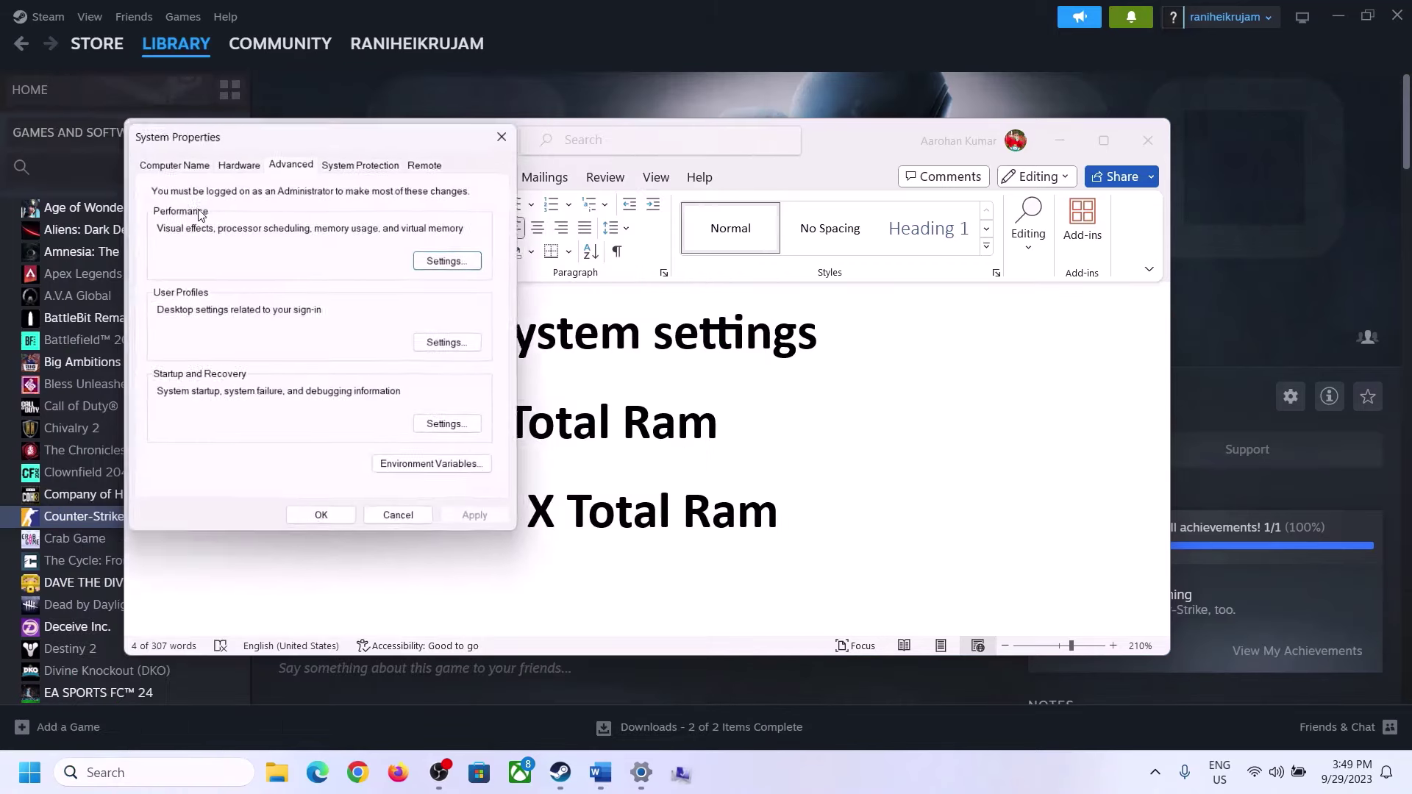
# - Open the virtual memory settings from Performance Options, turn off automatic paging file management and choose a custom size for drive C
pyautogui.moveTo(289, 145); pyautogui.dragTo(629, 254)
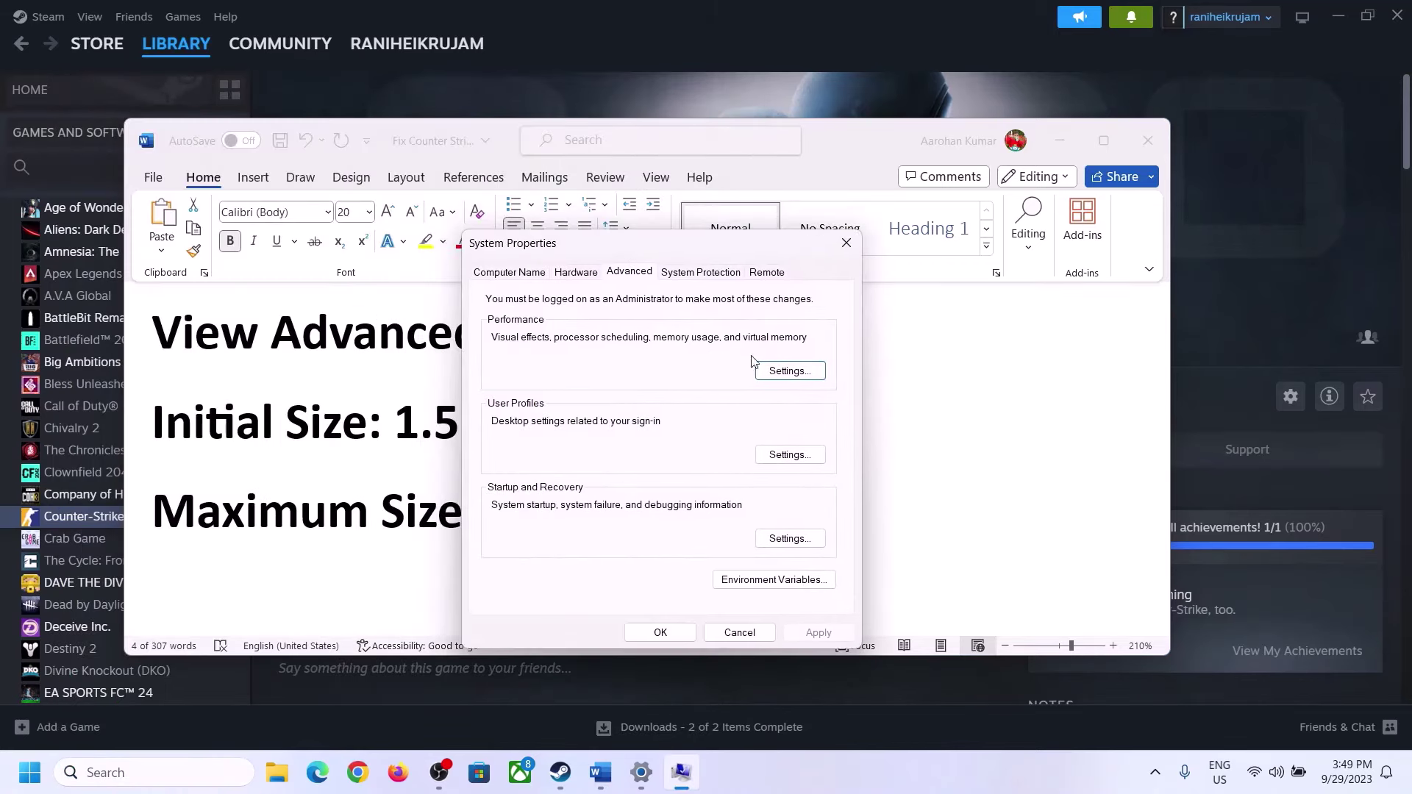
pyautogui.click(791, 374)
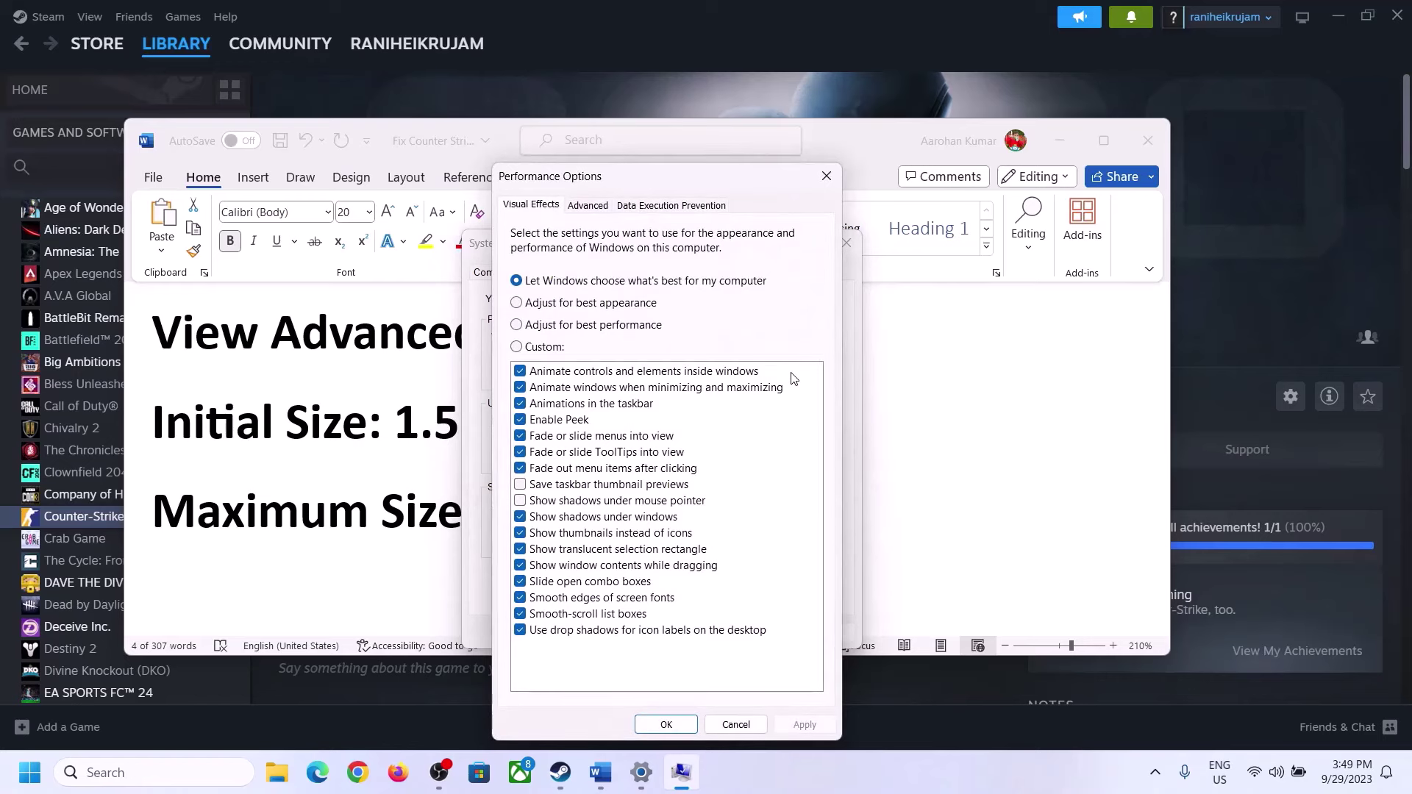
pyautogui.click(595, 209)
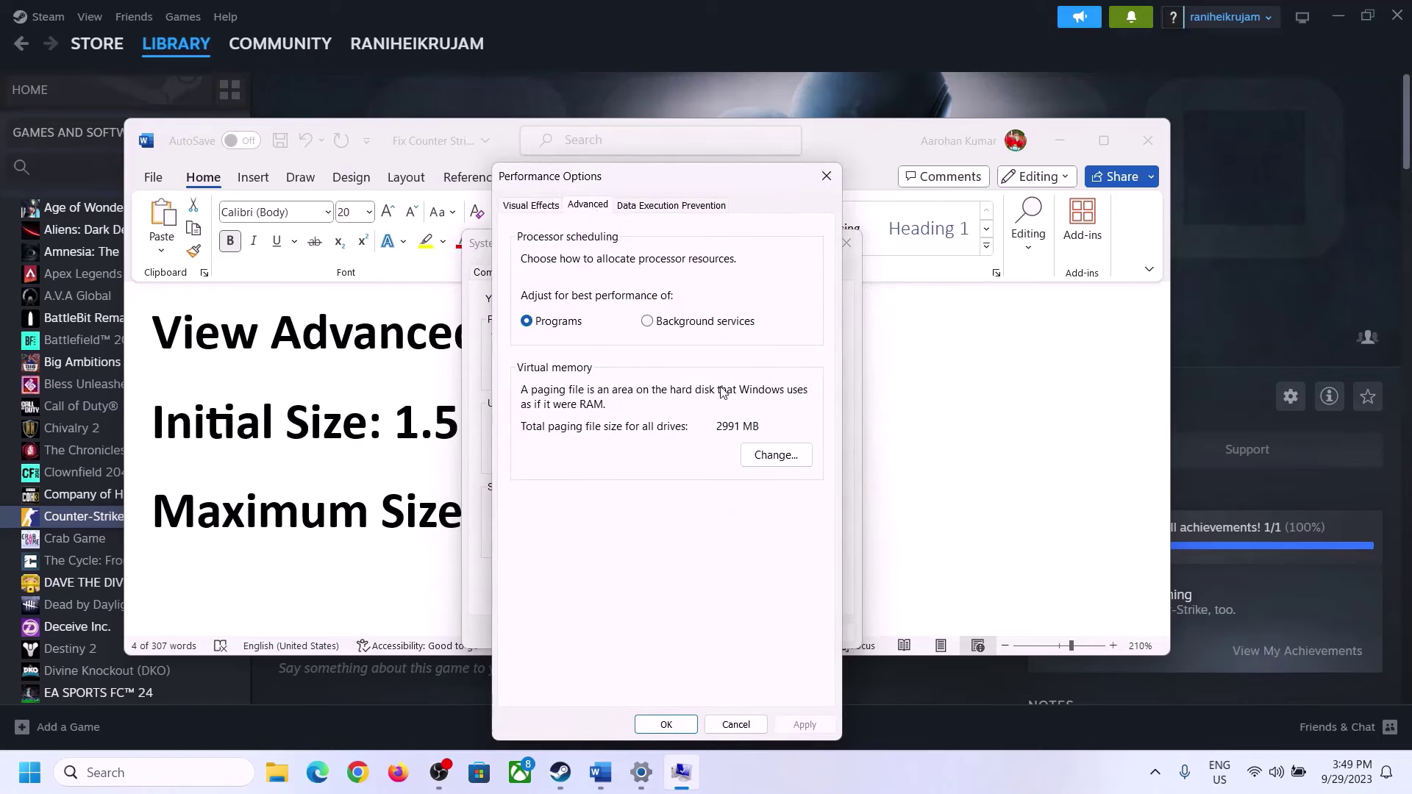
pyautogui.click(778, 455)
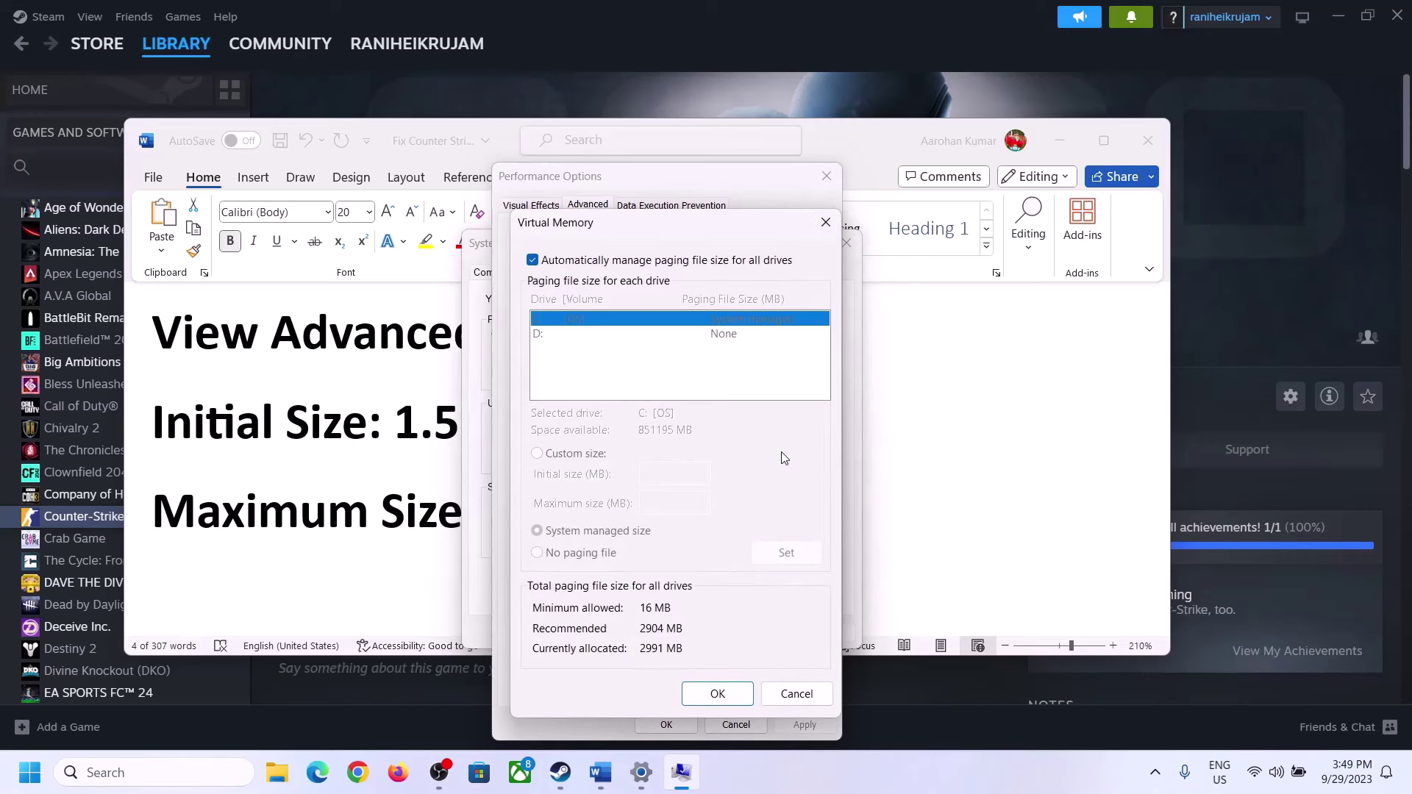
pyautogui.click(532, 261)
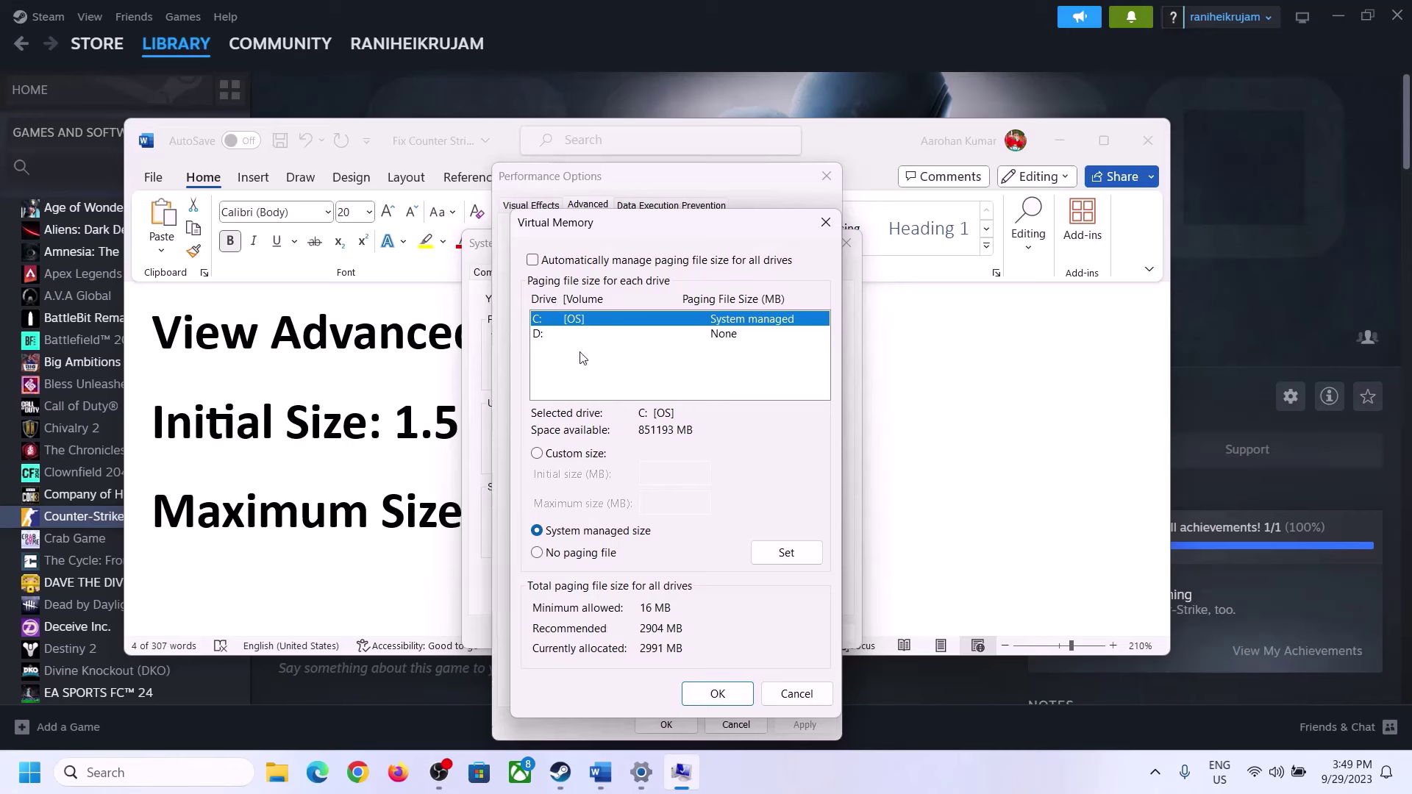
pyautogui.click(536, 453)
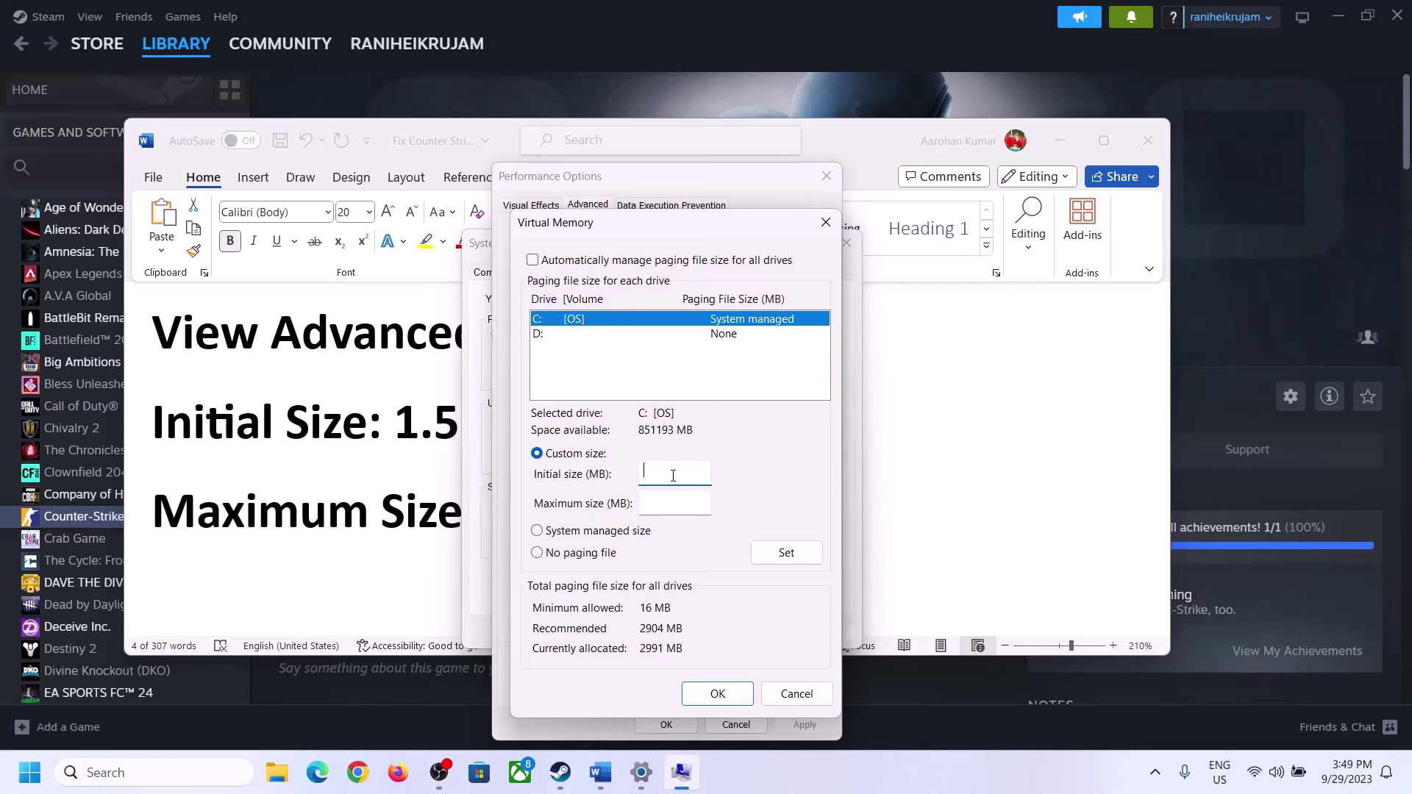
# - Highlight the initial size formula, 1.5 x Total Ram, in the Word document and switch to Settings
pyautogui.click(382, 439)
pyautogui.moveTo(398, 422); pyautogui.dragTo(655, 439)
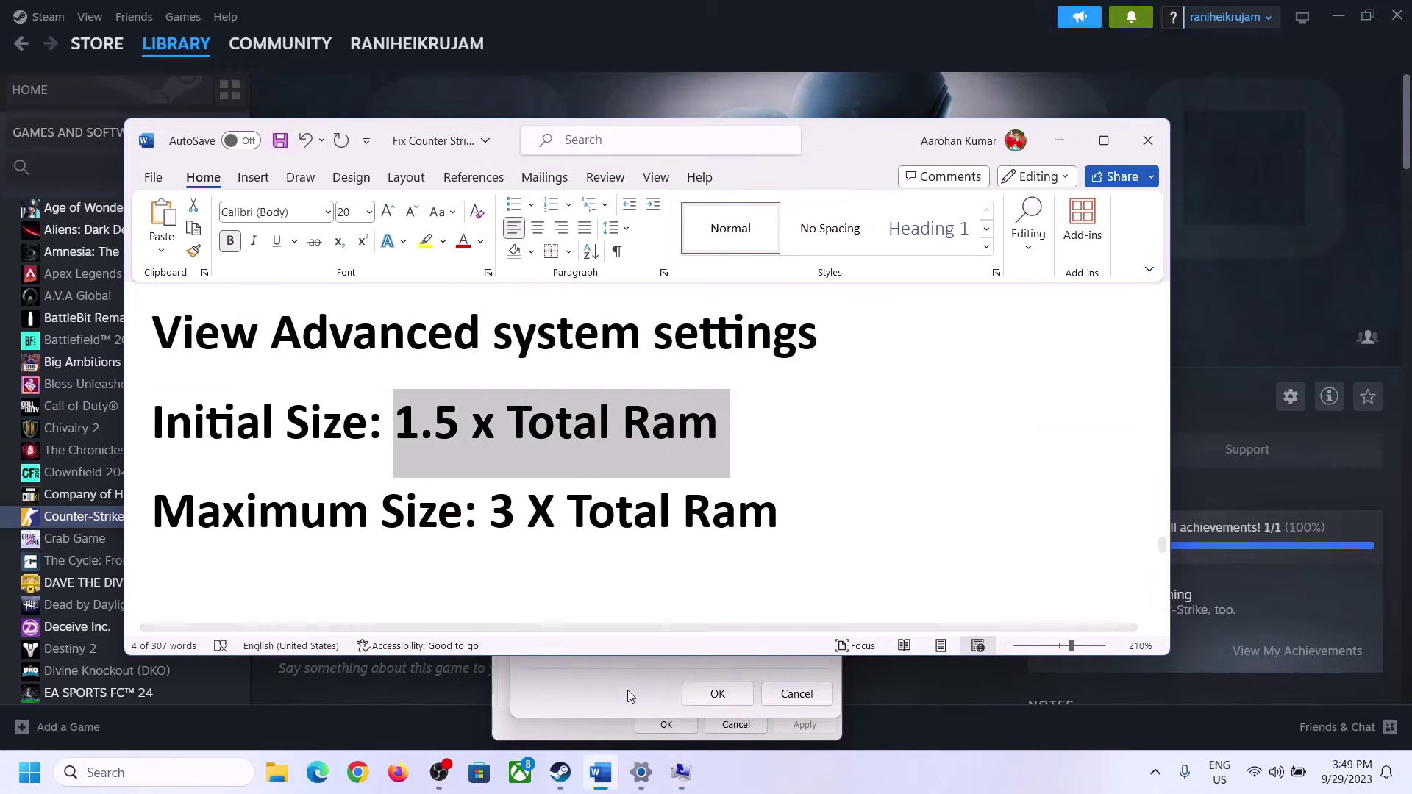
pyautogui.click(642, 773)
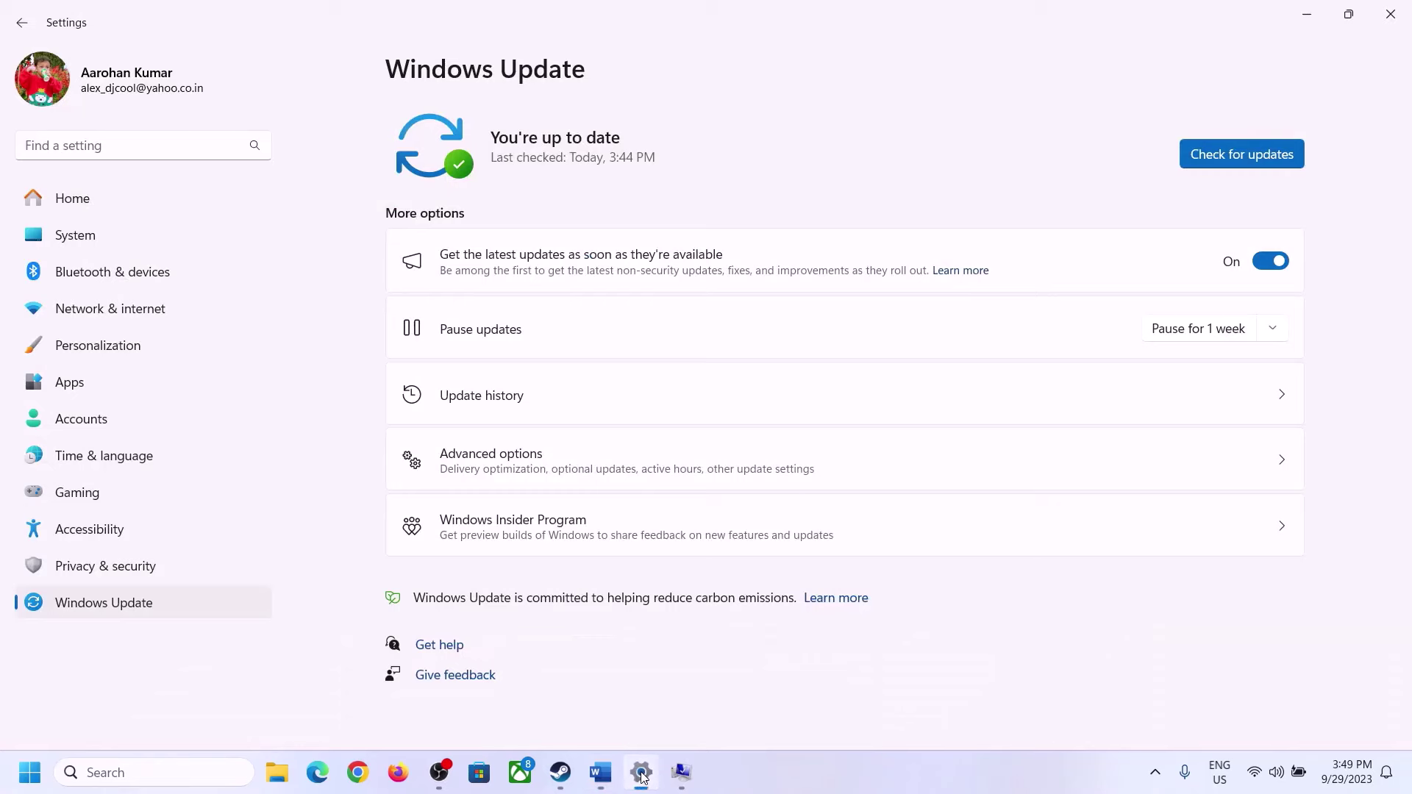
# - Open the System About page in Settings and highlight the installed RAM amount in the device specifications
pyautogui.click(65, 243)
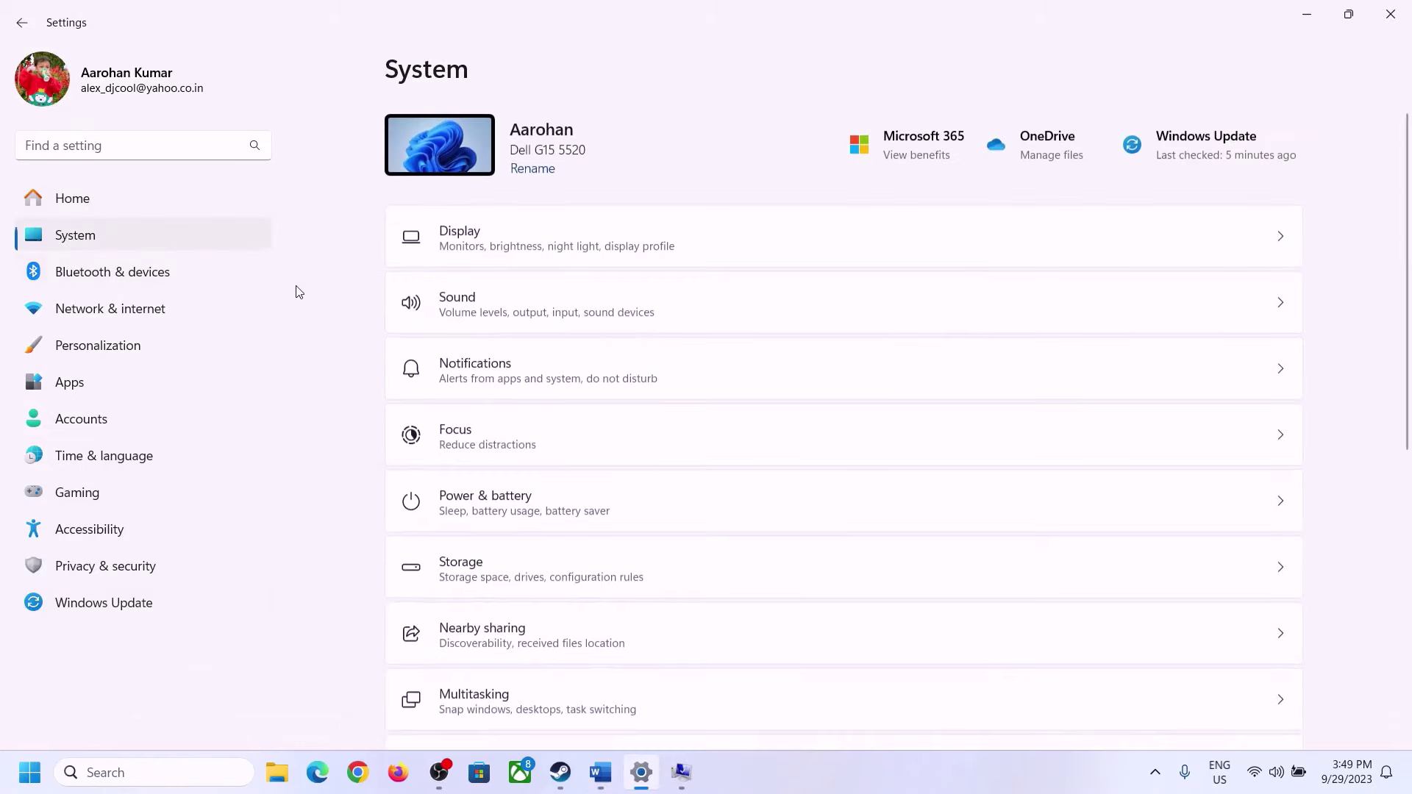
pyautogui.scroll(-10, 520, 530)
pyautogui.click(465, 695)
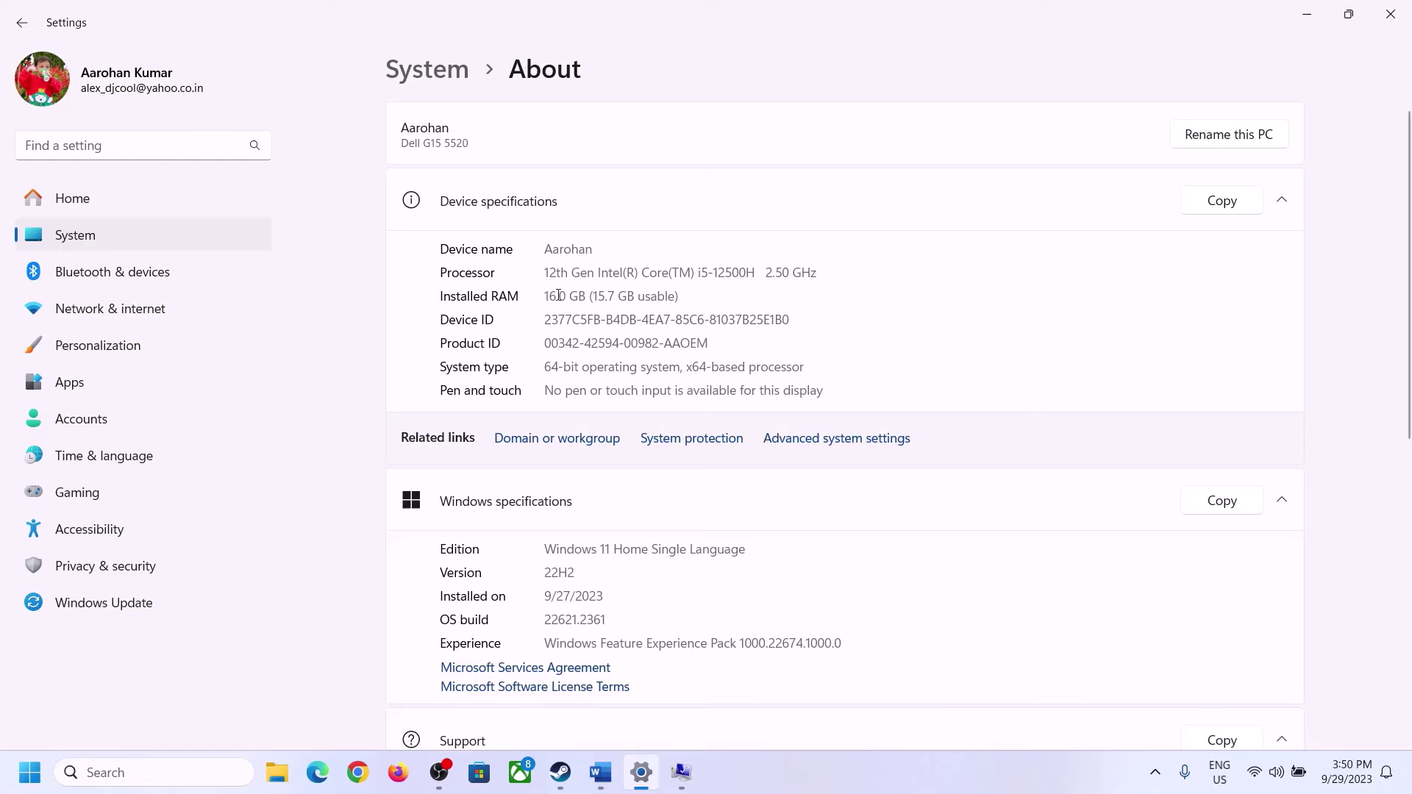
pyautogui.moveTo(559, 295); pyautogui.dragTo(539, 296)
pyautogui.click(555, 296)
pyautogui.moveTo(554, 291); pyautogui.dragTo(537, 293)
# - Return to the virtual memory settings, launch Calculator by running calc, and place it beside the Word document with the size formulas
pyautogui.click(681, 772)
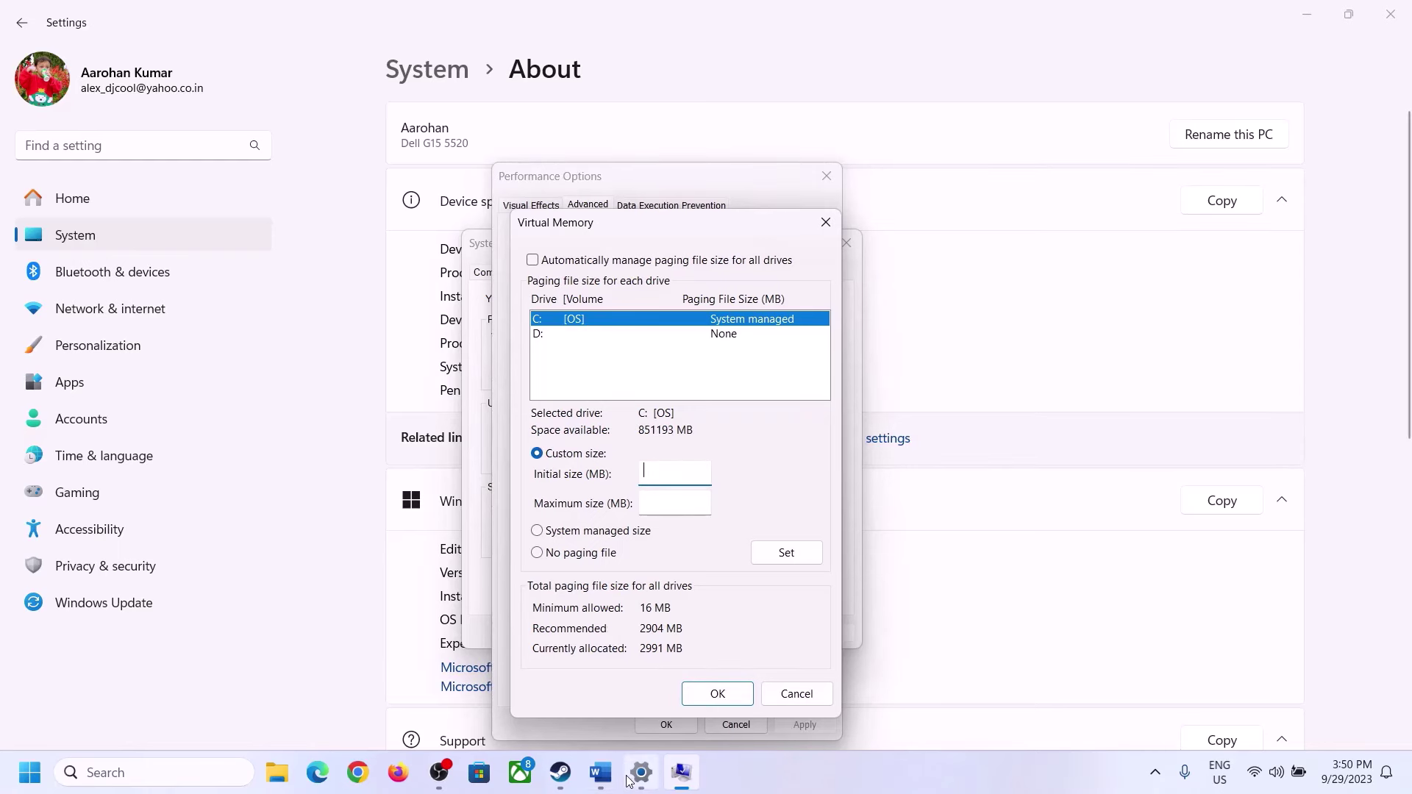
pyautogui.moveTo(632, 776)
pyautogui.press('super+r')
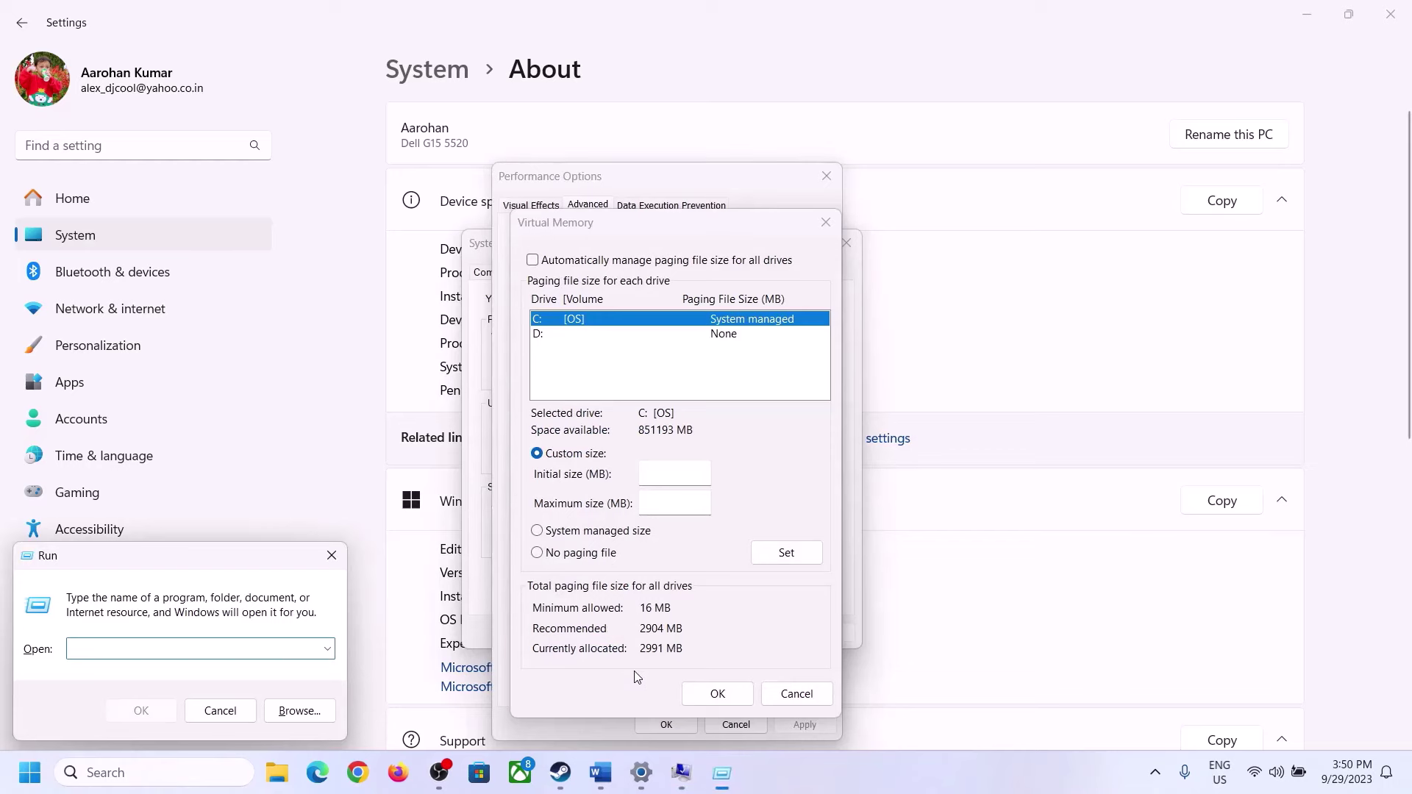
pyautogui.write('cal')
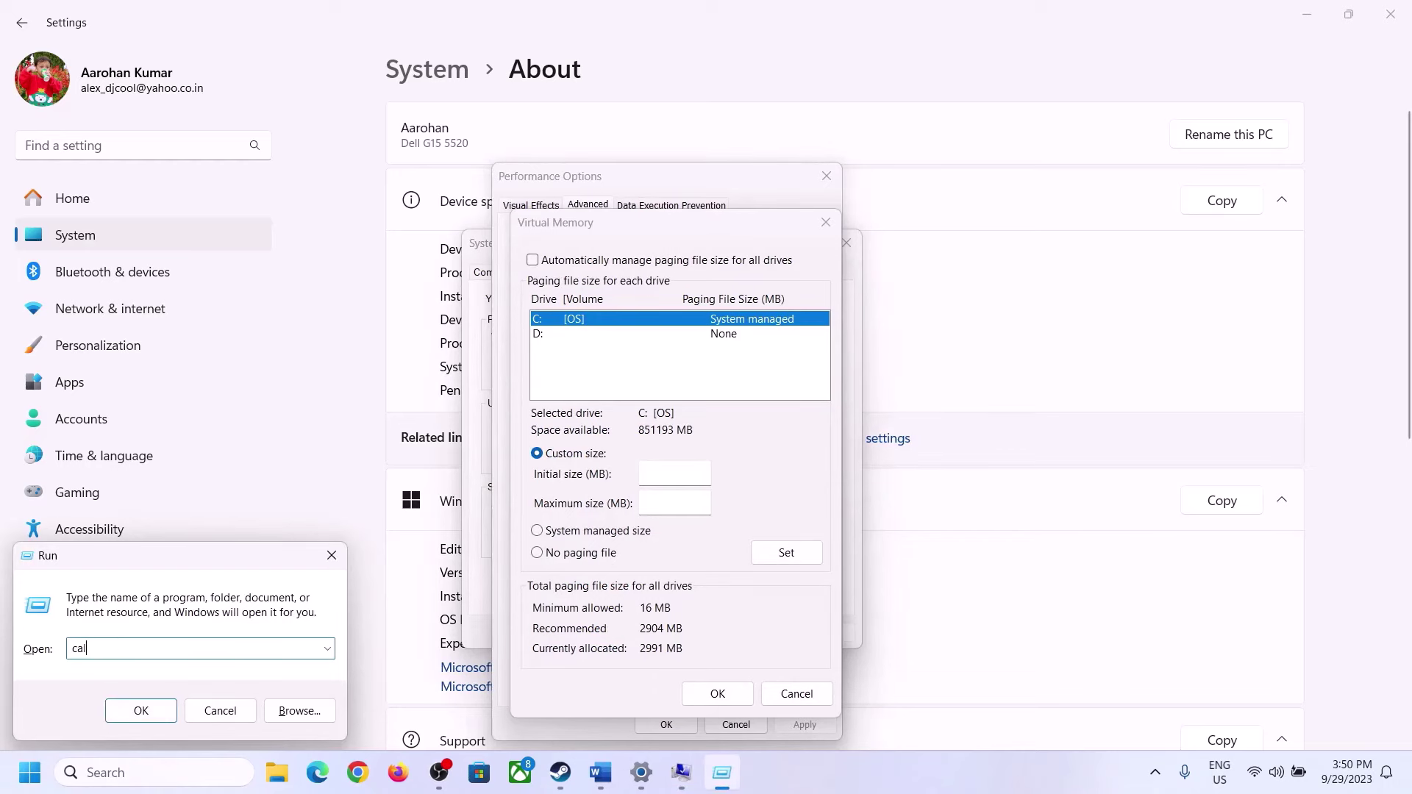
pyautogui.write('c')
pyautogui.press('Return')
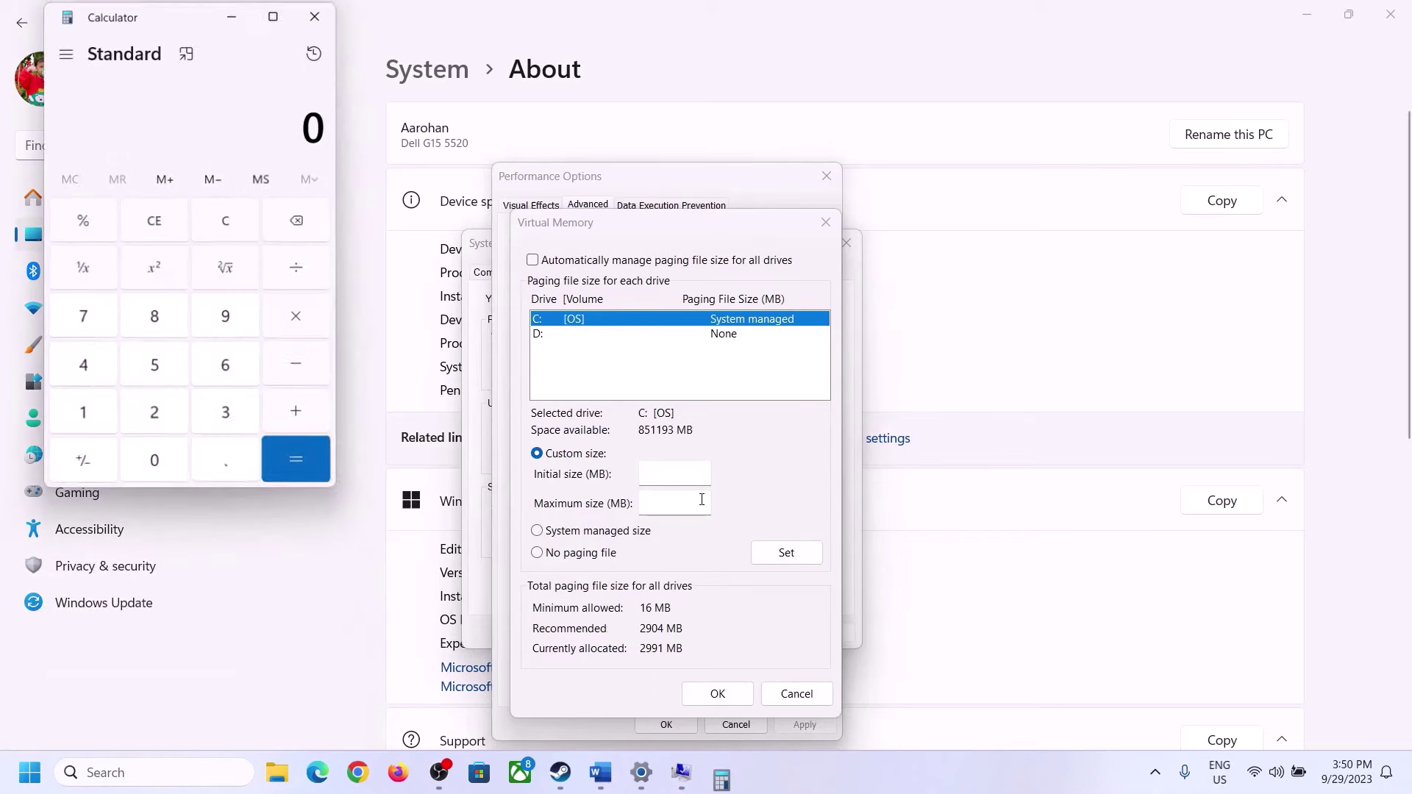
pyautogui.moveTo(175, 27); pyautogui.dragTo(1030, 241)
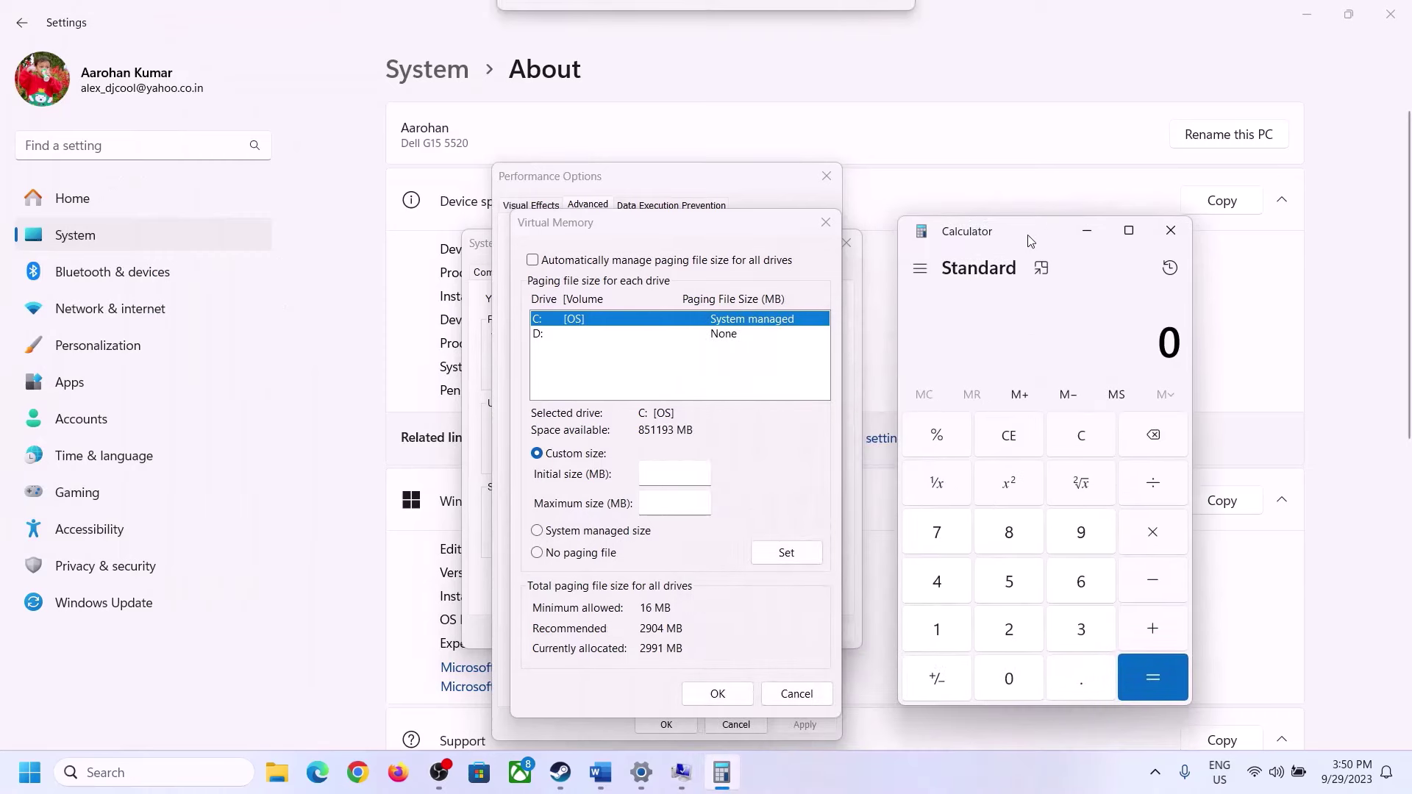
pyautogui.click(599, 784)
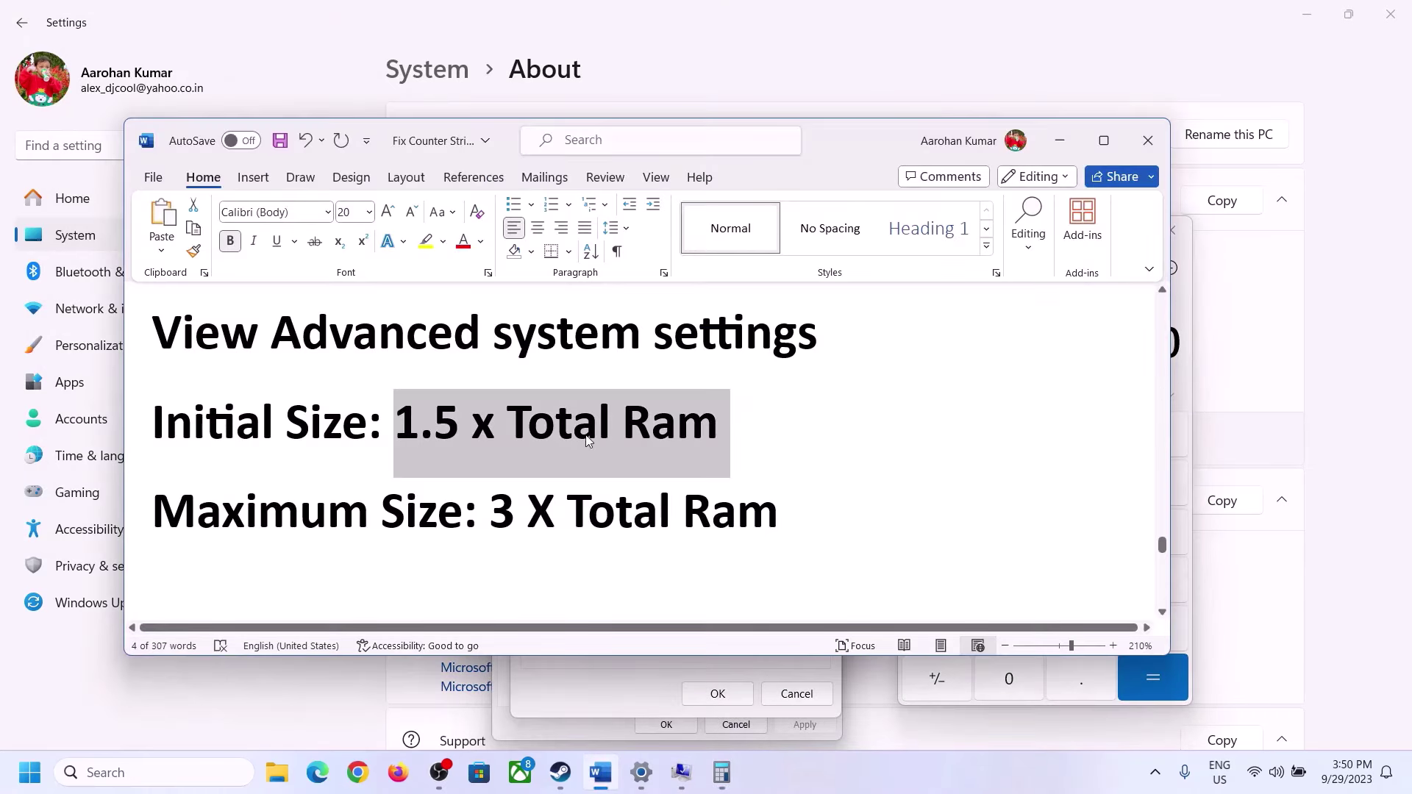
pyautogui.click(1176, 426)
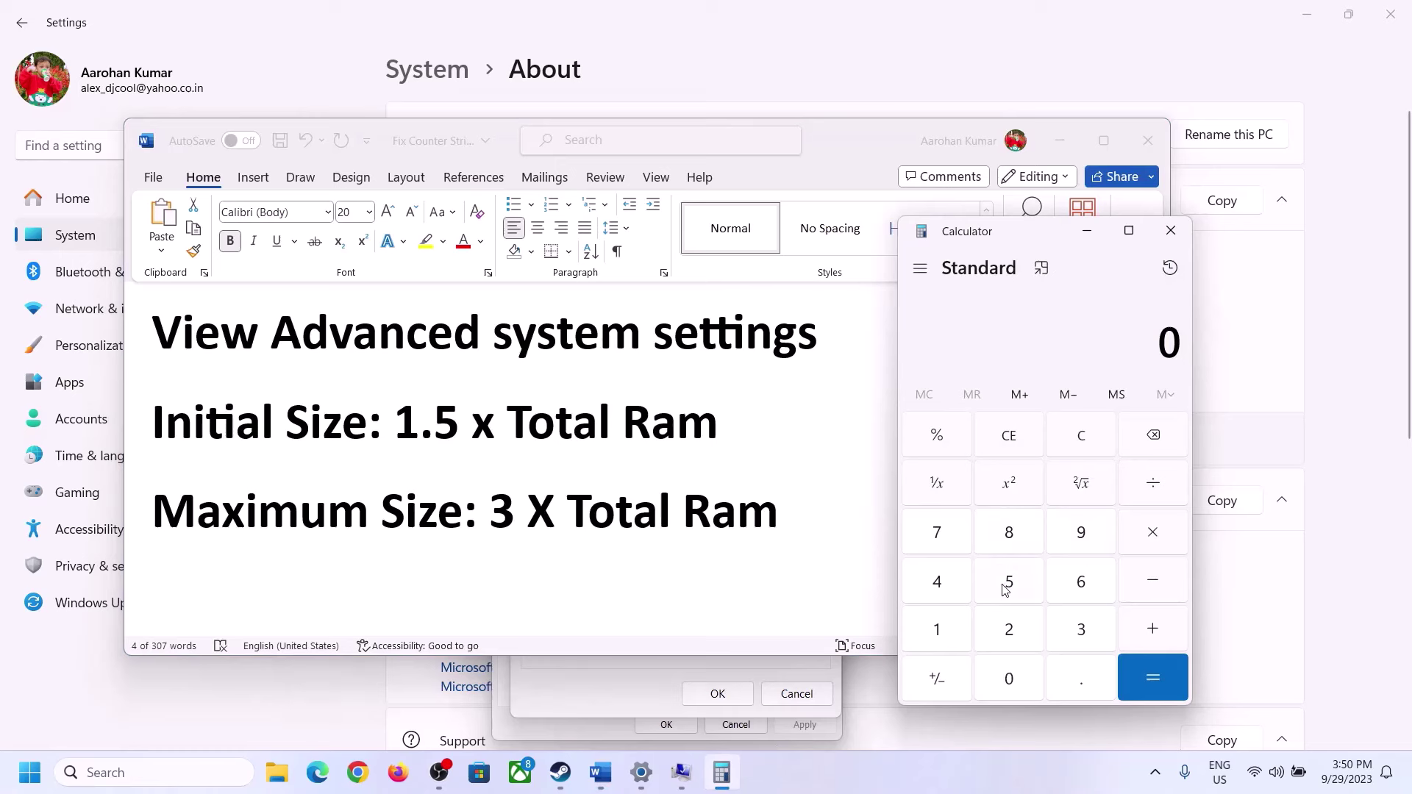
pyautogui.click(937, 631)
pyautogui.click(1076, 593)
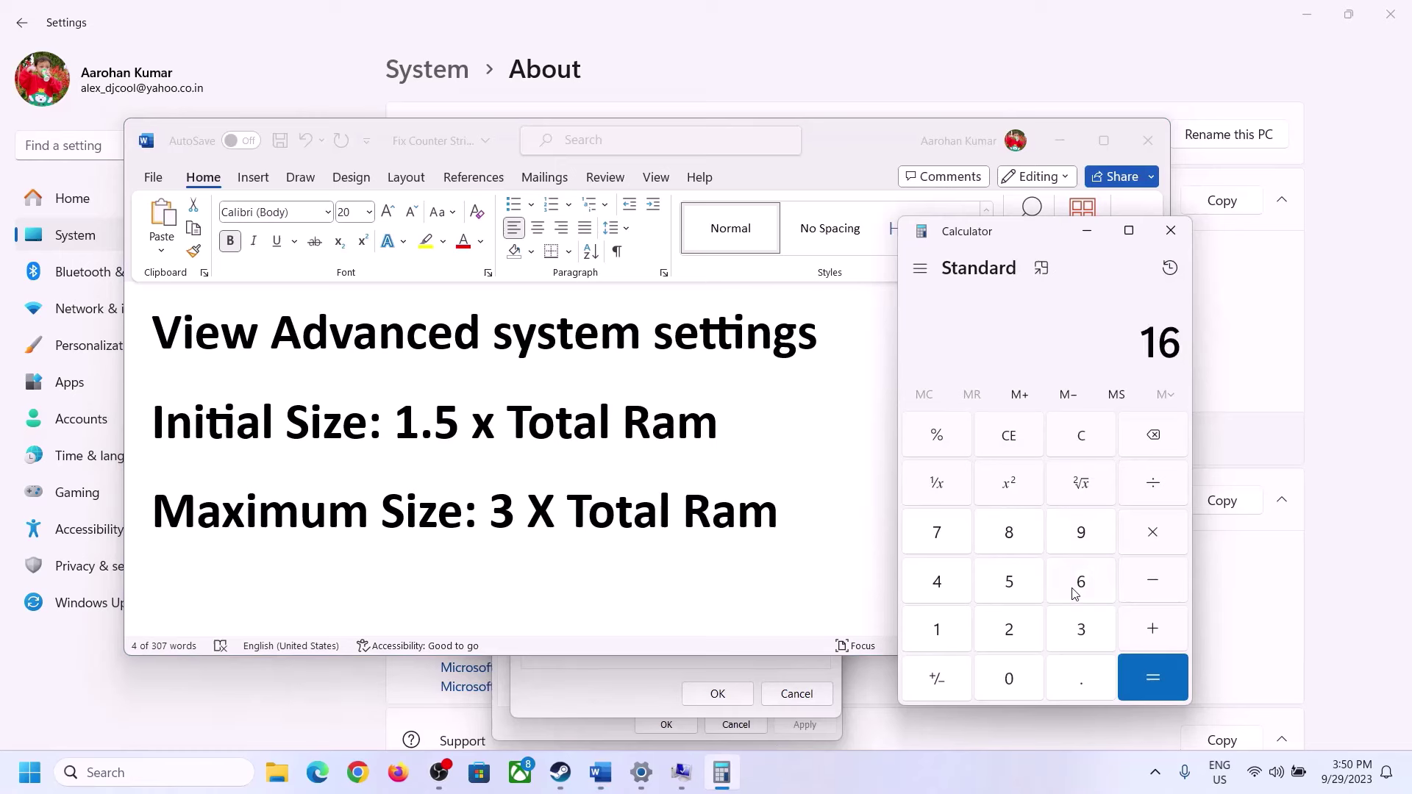
pyautogui.click(1084, 445)
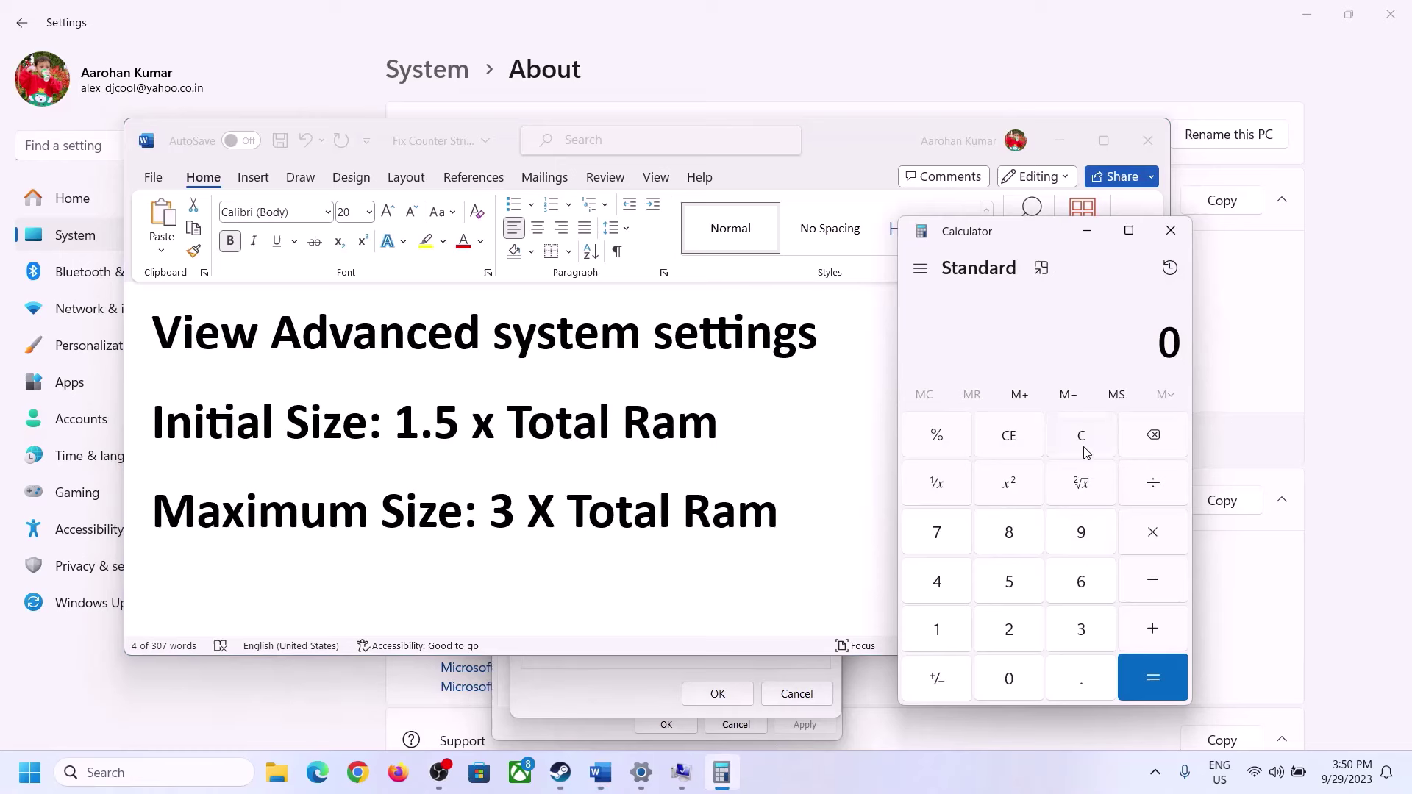
# - Calculate 16 × 1024 in Calculator to convert the installed RAM from GB to MB
pyautogui.click(947, 631)
pyautogui.click(1080, 583)
pyautogui.click(1152, 543)
pyautogui.click(937, 631)
pyautogui.click(1019, 688)
pyautogui.click(1009, 634)
pyautogui.click(969, 582)
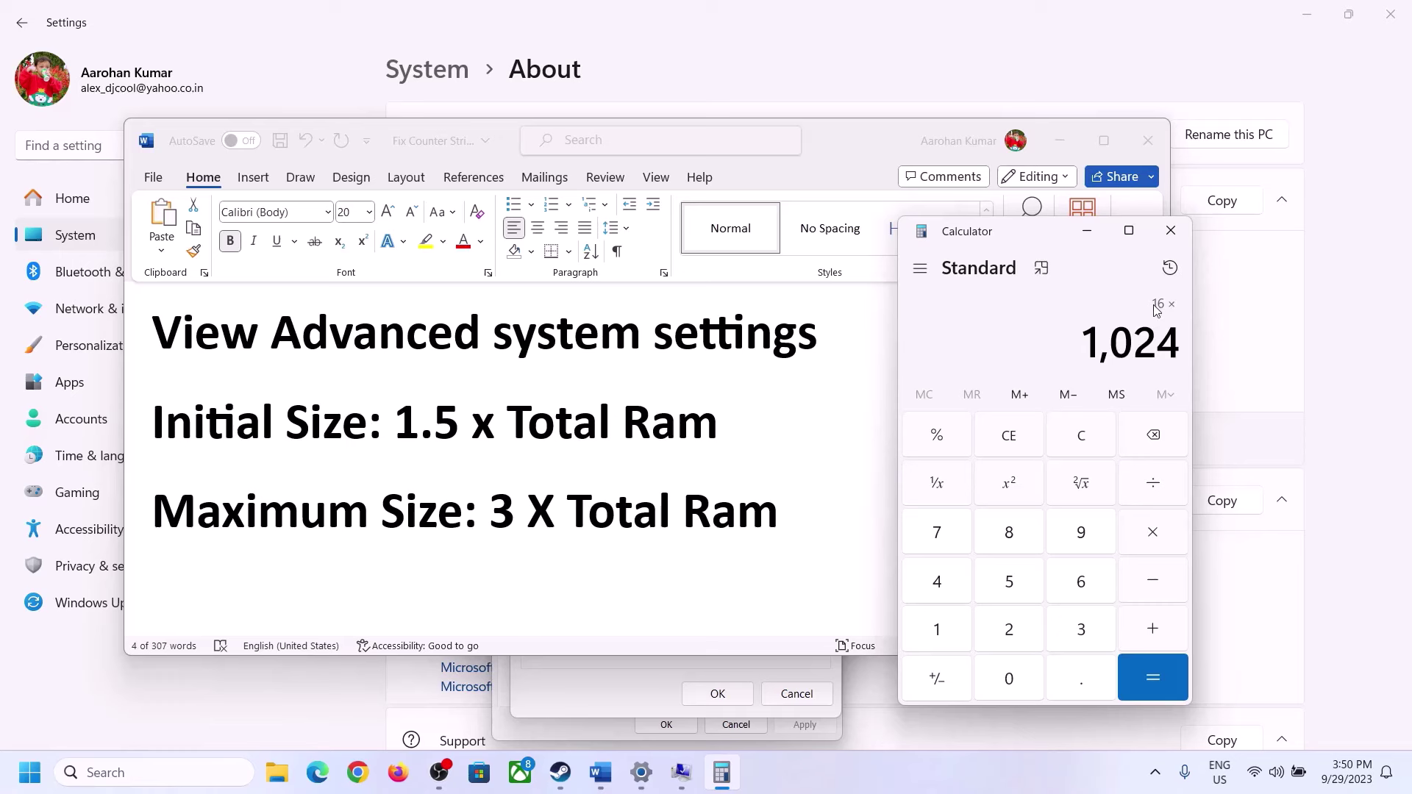
pyautogui.click(1153, 682)
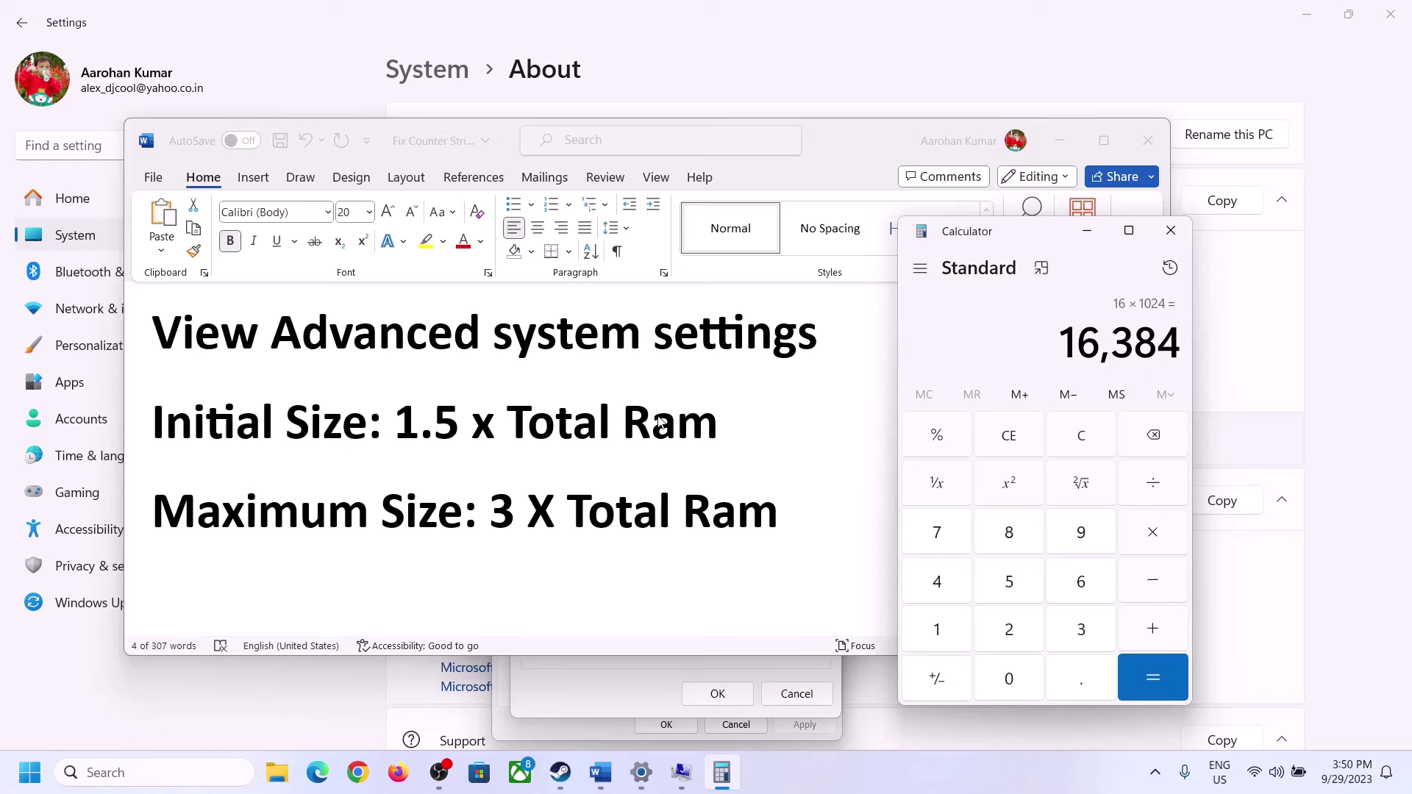
# - Multiply the RAM size in MB by 1.5 in Calculator to get the initial paging file size
pyautogui.click(1156, 541)
pyautogui.click(955, 634)
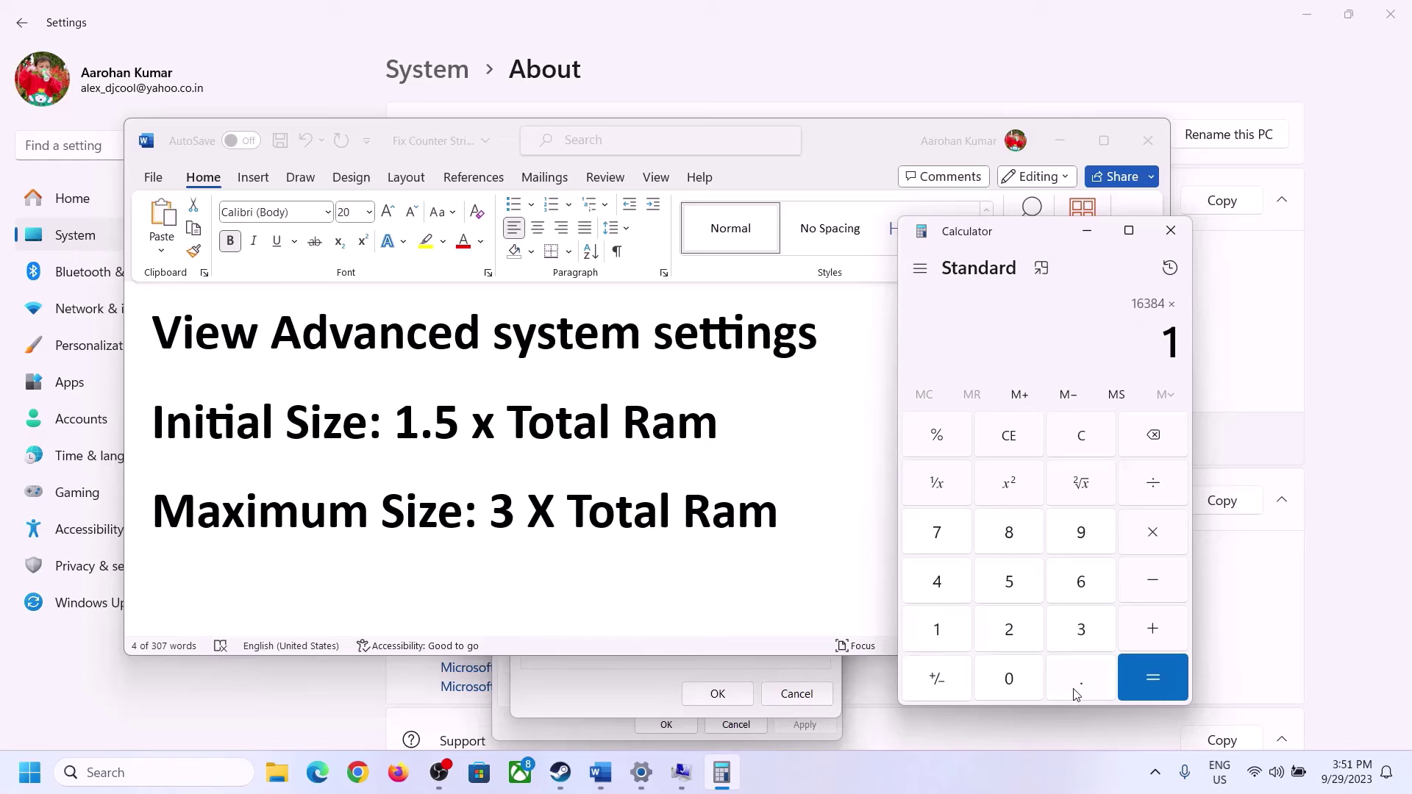
pyautogui.click(1077, 693)
pyautogui.click(1026, 597)
pyautogui.click(1152, 675)
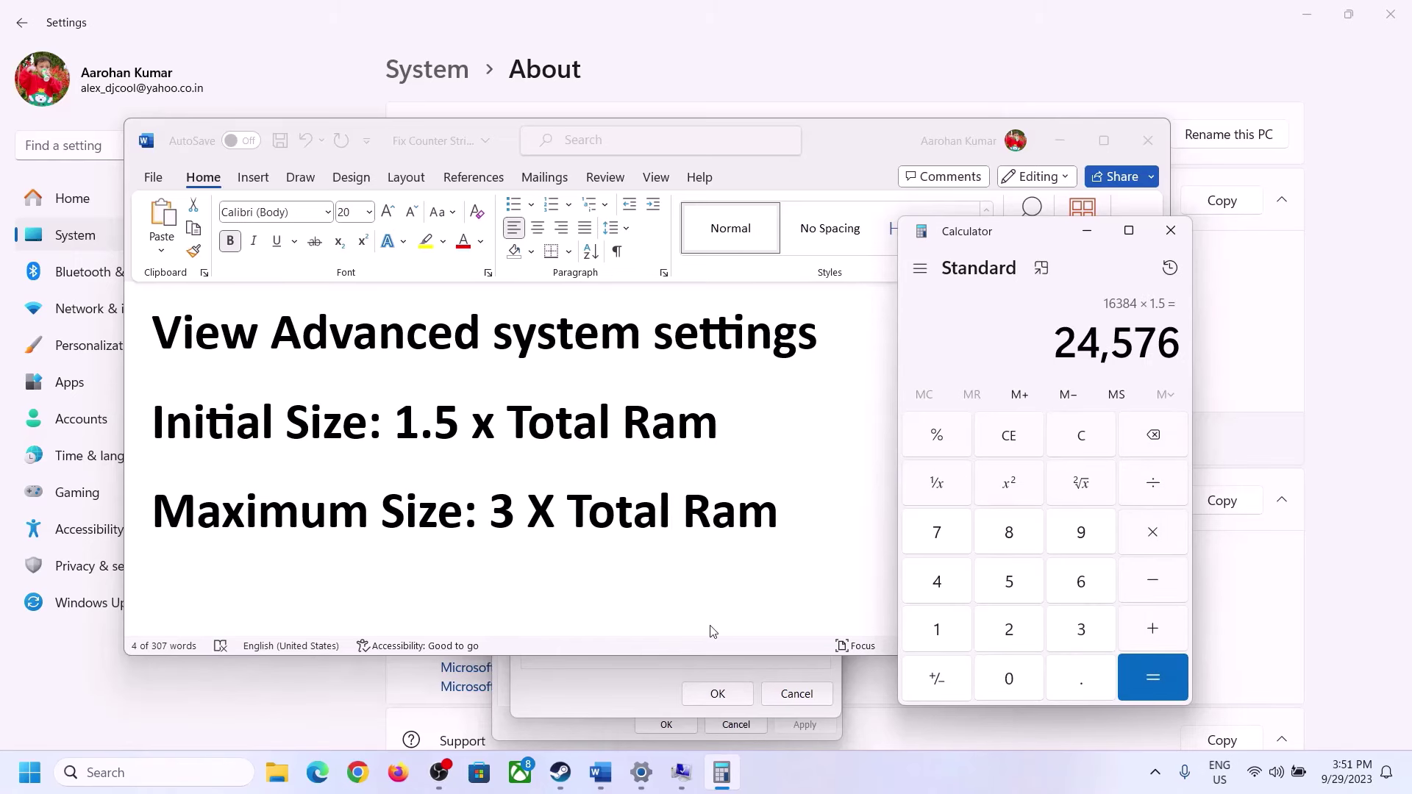
# - Set the custom initial size of drive C's paging file to 24576 MB and move on to the maximum size
pyautogui.click(622, 686)
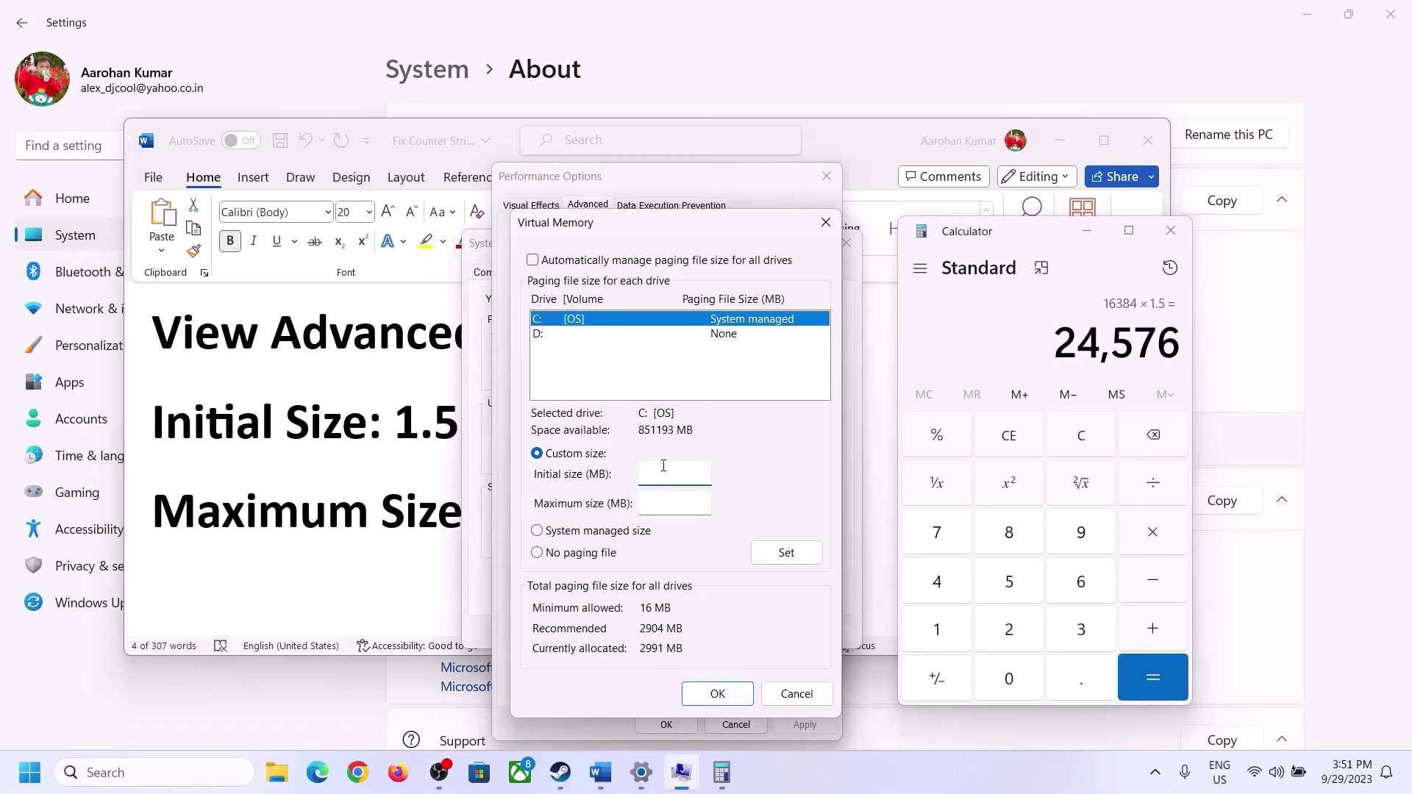
pyautogui.write('24576')
pyautogui.click(707, 503)
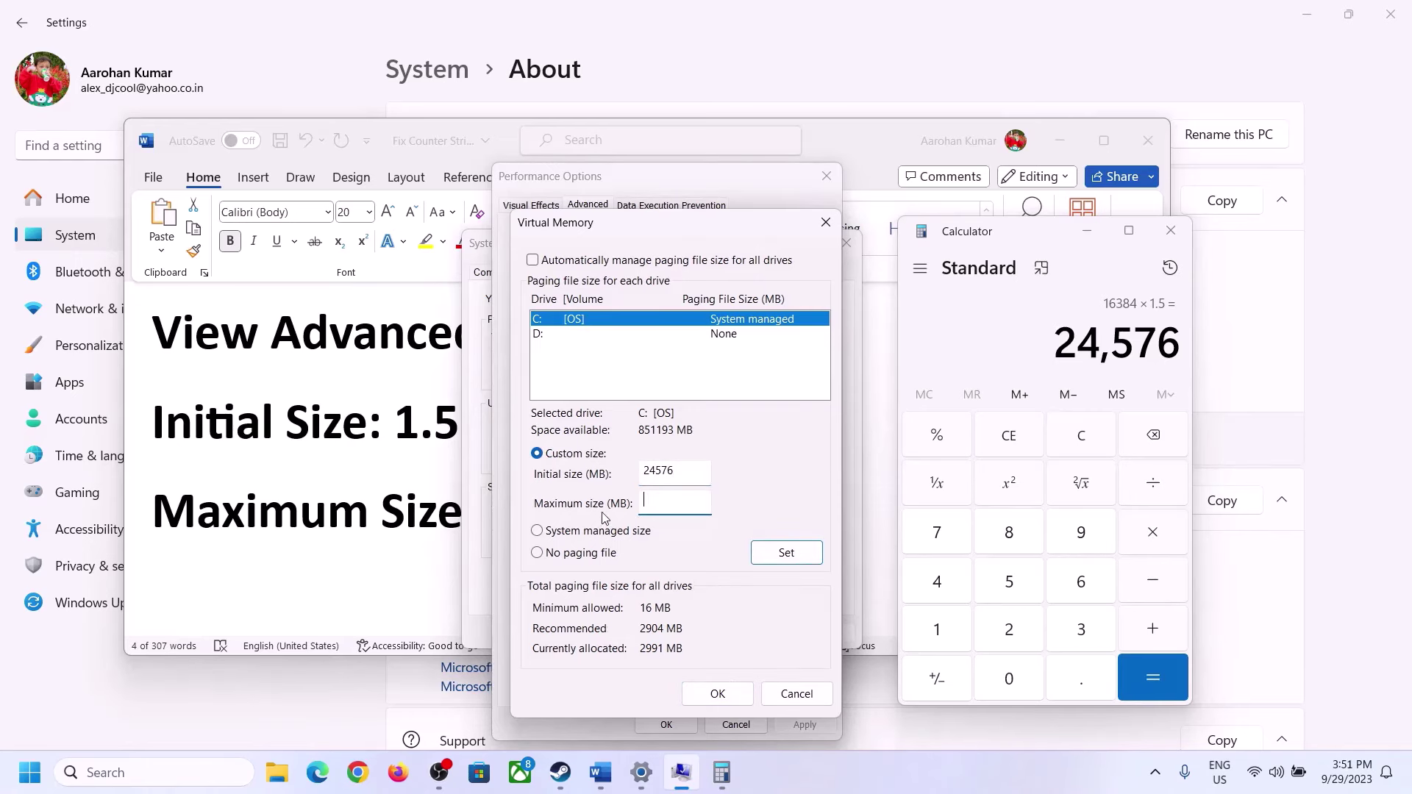
# - Review the size formulas in Word, clear Calculator, and recheck the installed RAM in Settings before returning to Calculator
pyautogui.hotkey('alt', 'Tab')
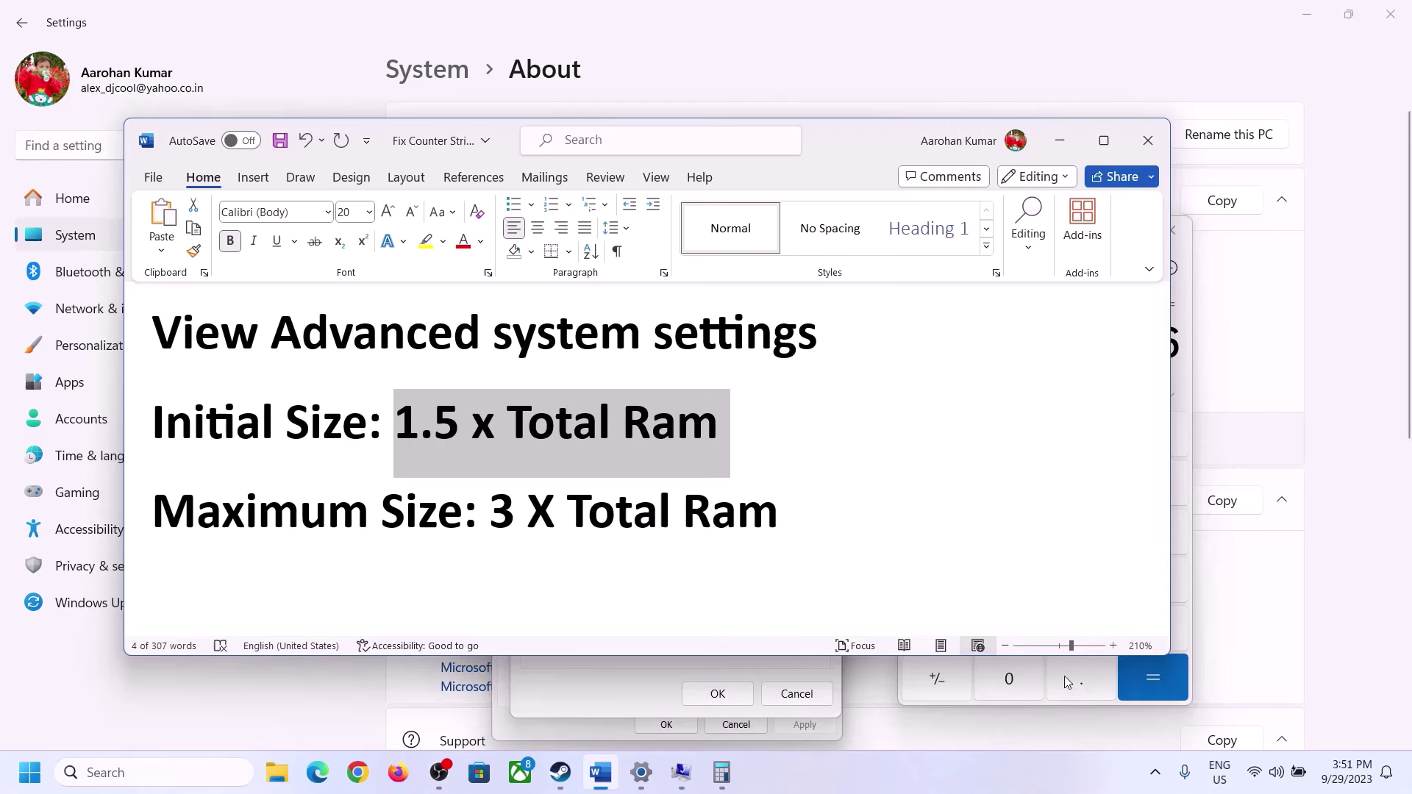
pyautogui.click(1185, 381)
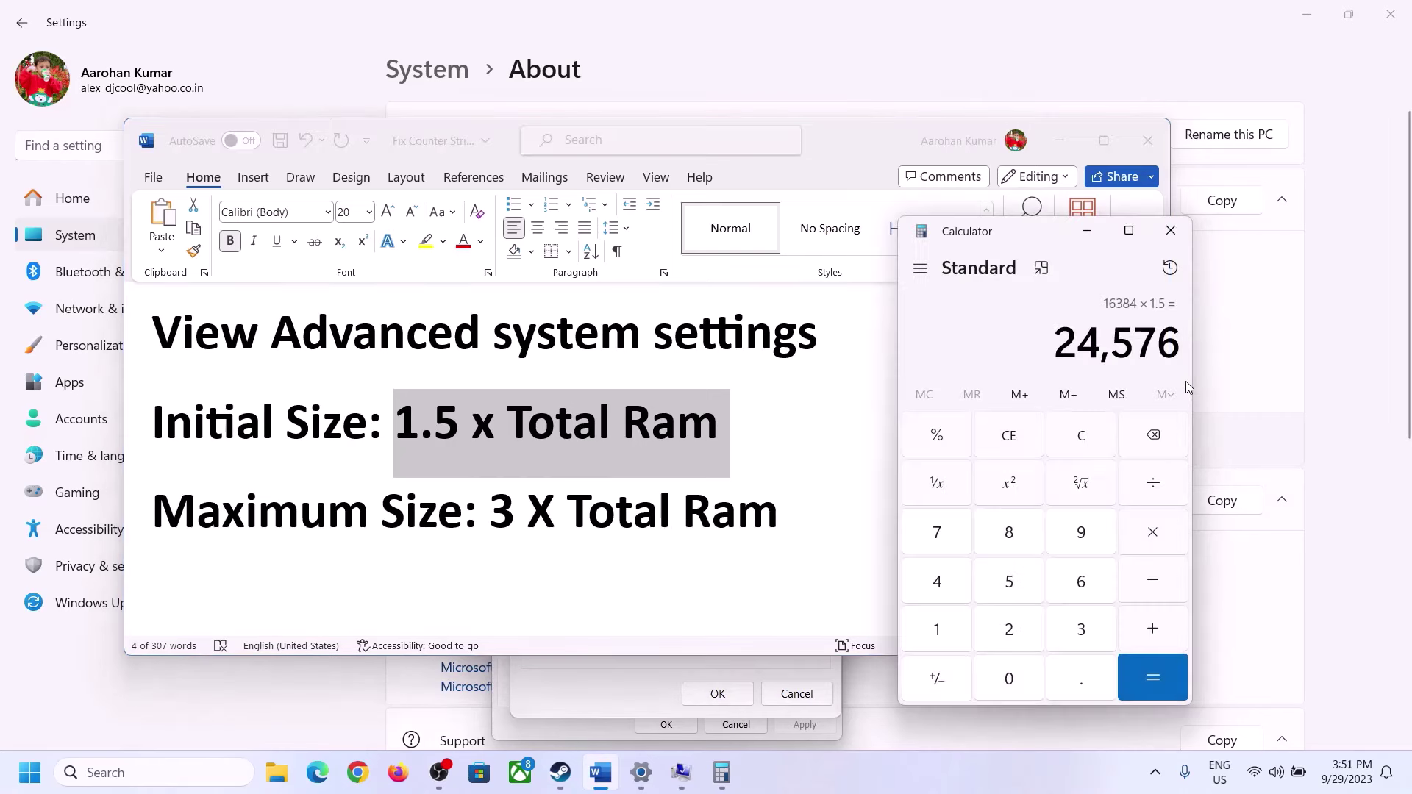
pyautogui.click(1094, 436)
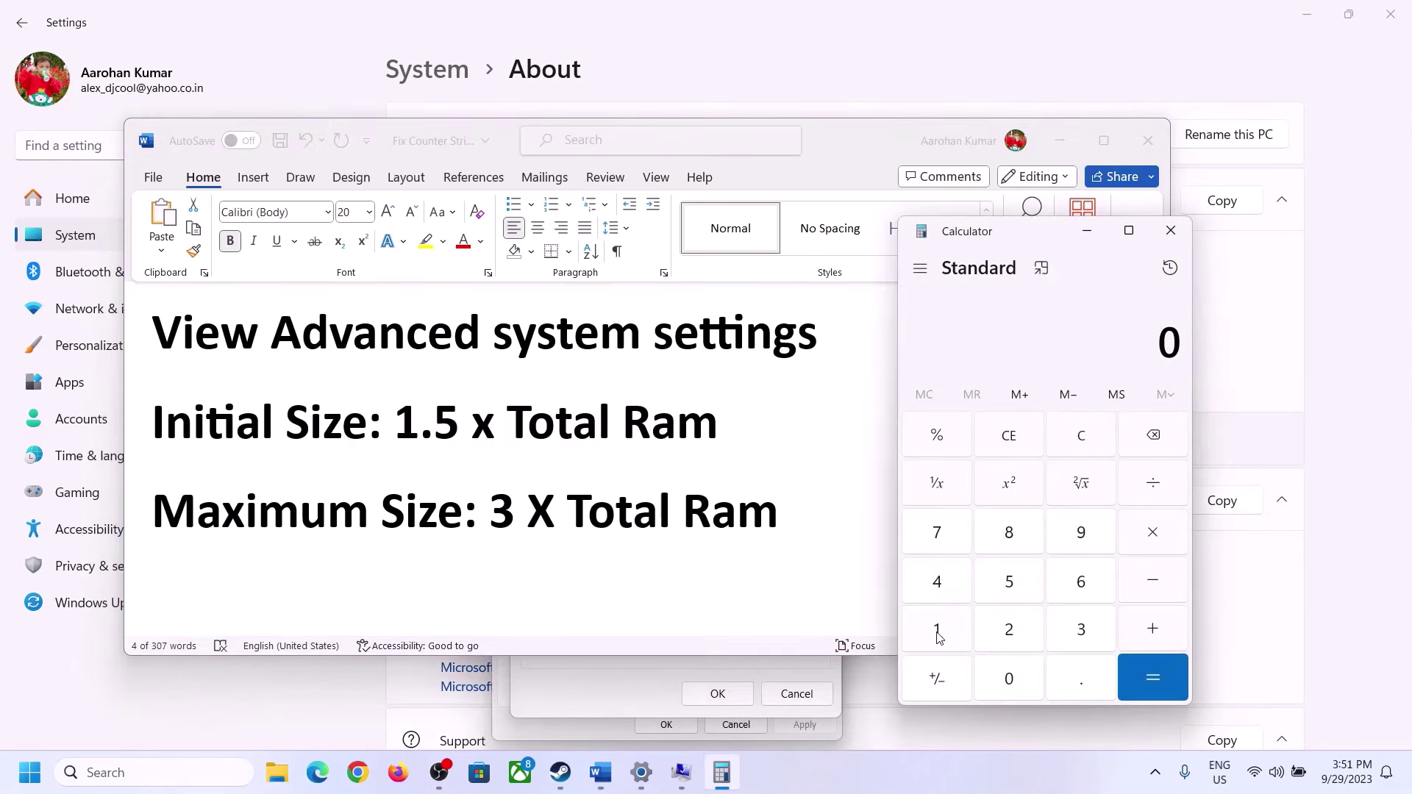
pyautogui.click(642, 772)
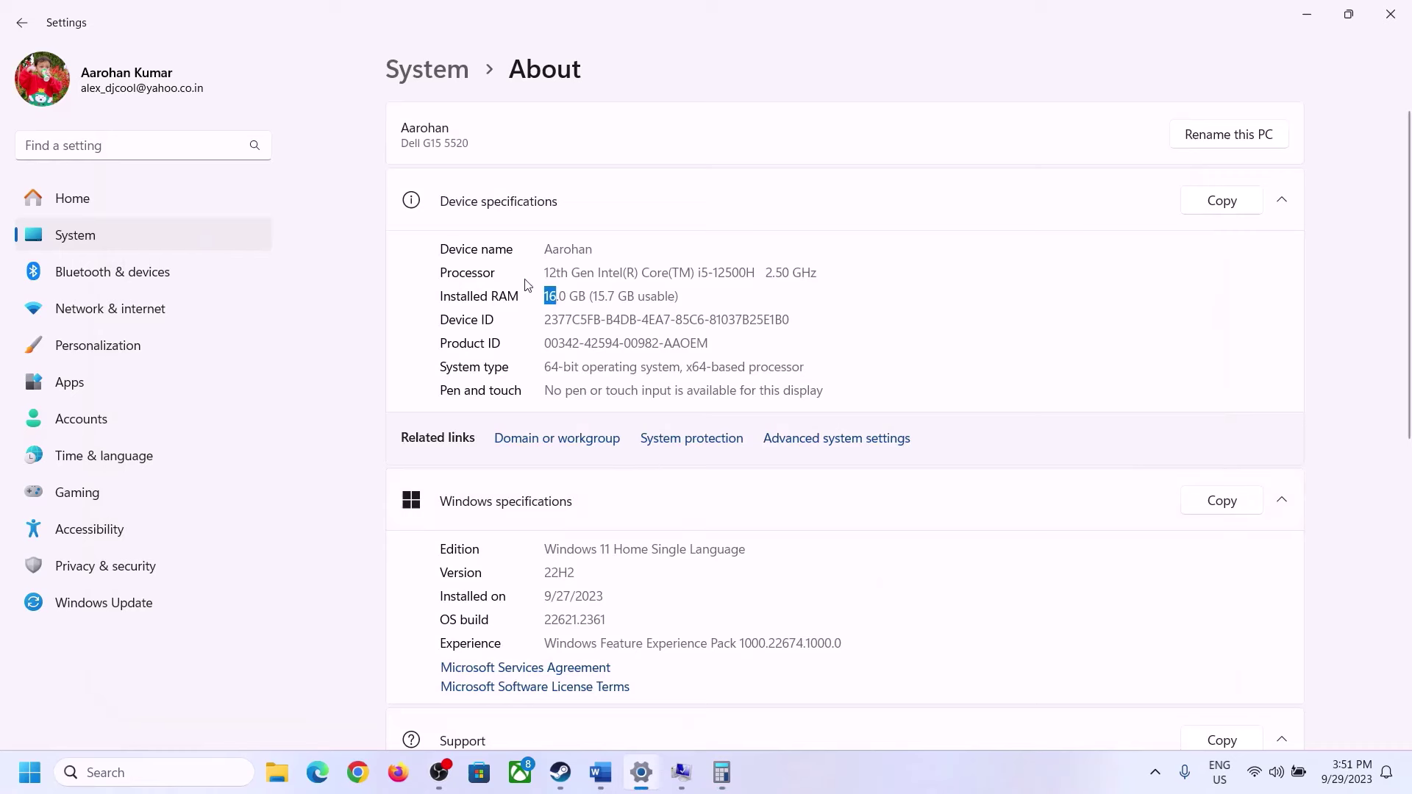
pyautogui.click(721, 772)
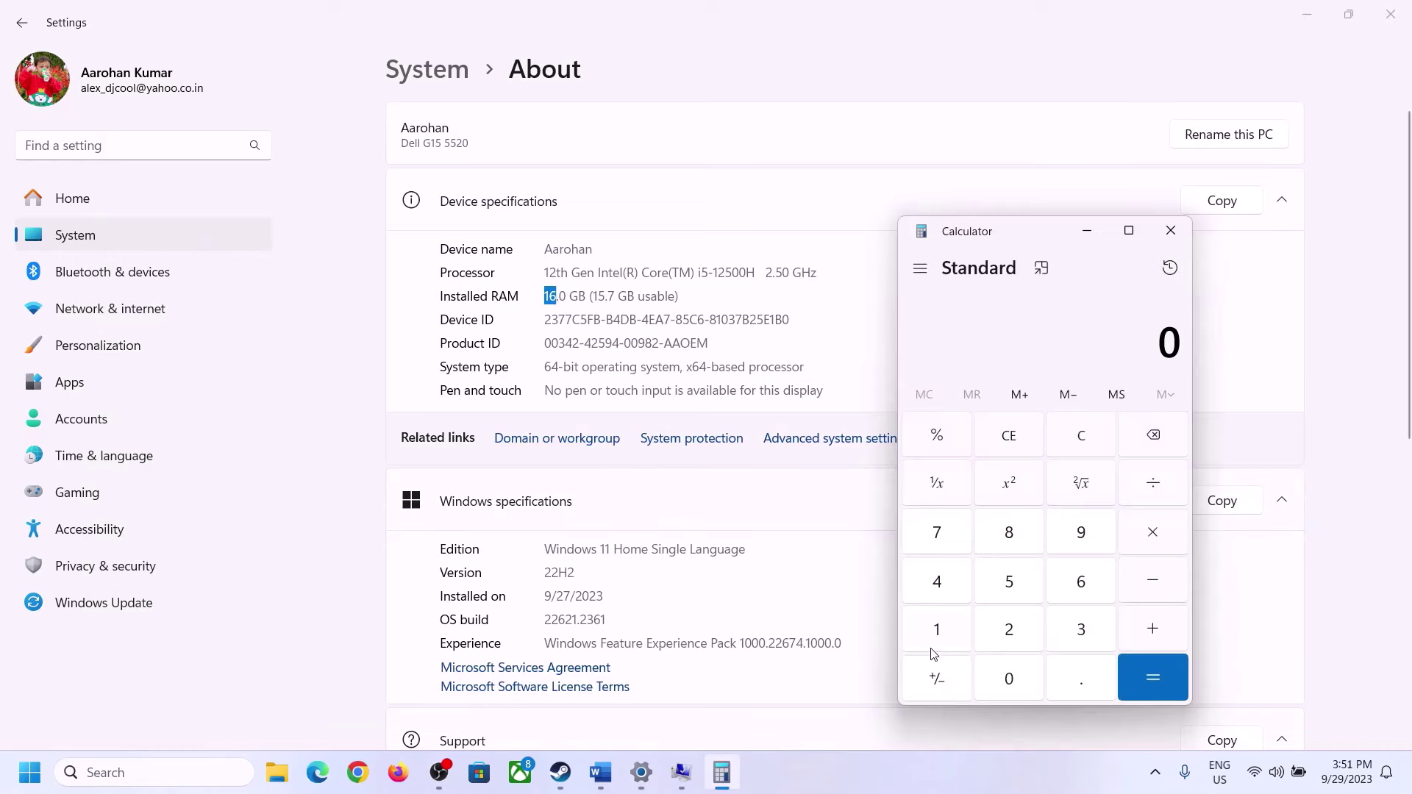
# - Convert the 16 GB of RAM to MB again by calculating 16 × 1024
pyautogui.click(952, 624)
pyautogui.click(1077, 581)
pyautogui.click(1150, 534)
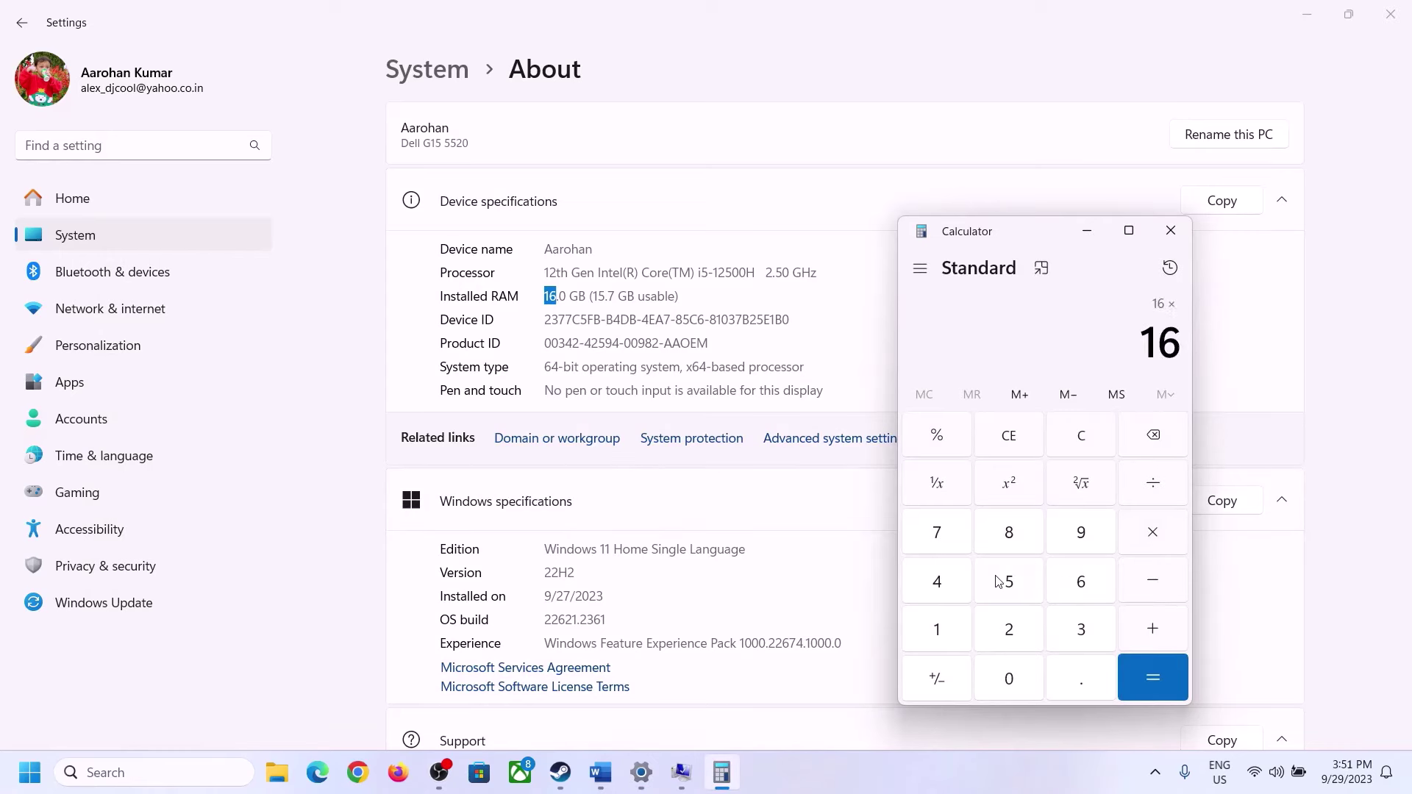
pyautogui.click(946, 624)
pyautogui.click(998, 673)
pyautogui.click(1003, 628)
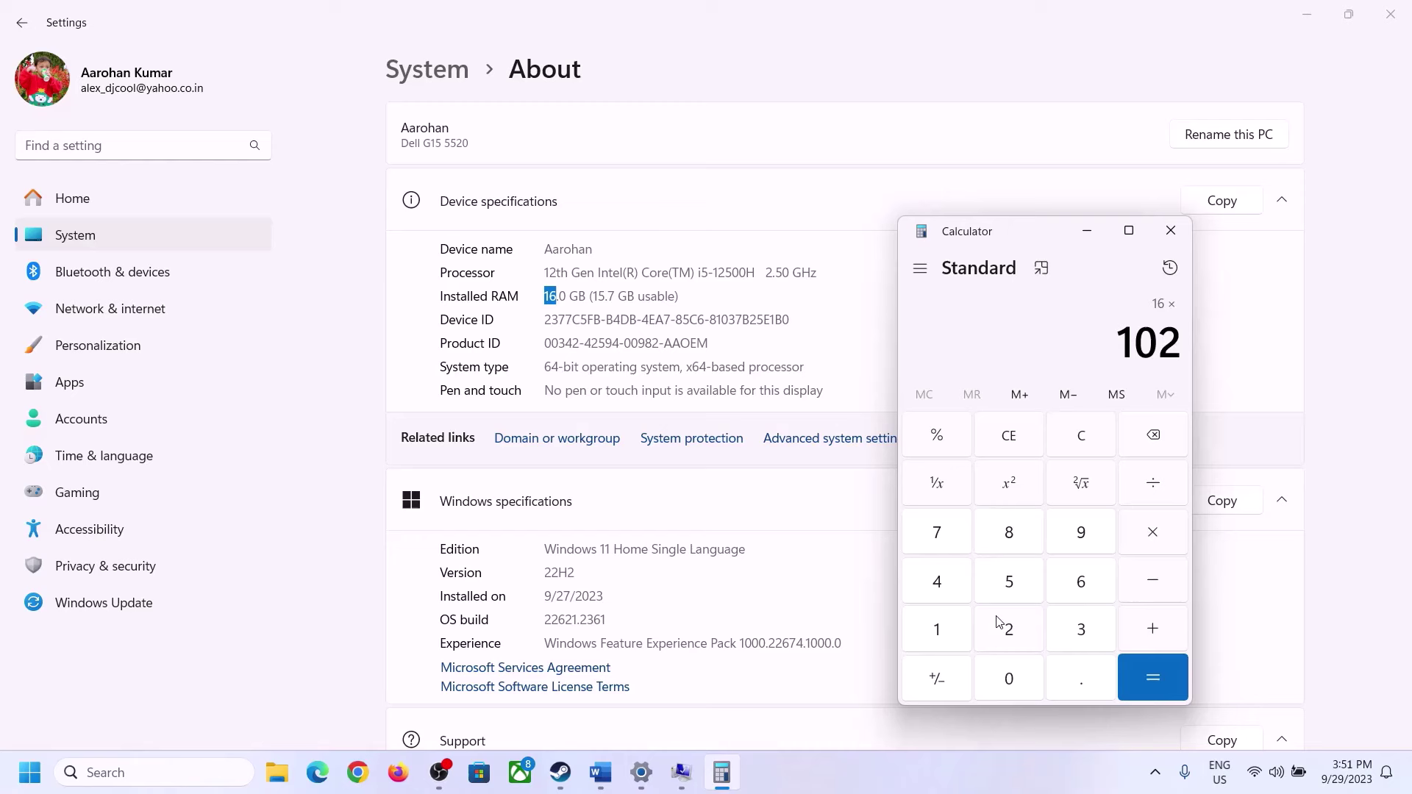
pyautogui.click(936, 584)
pyautogui.click(1132, 690)
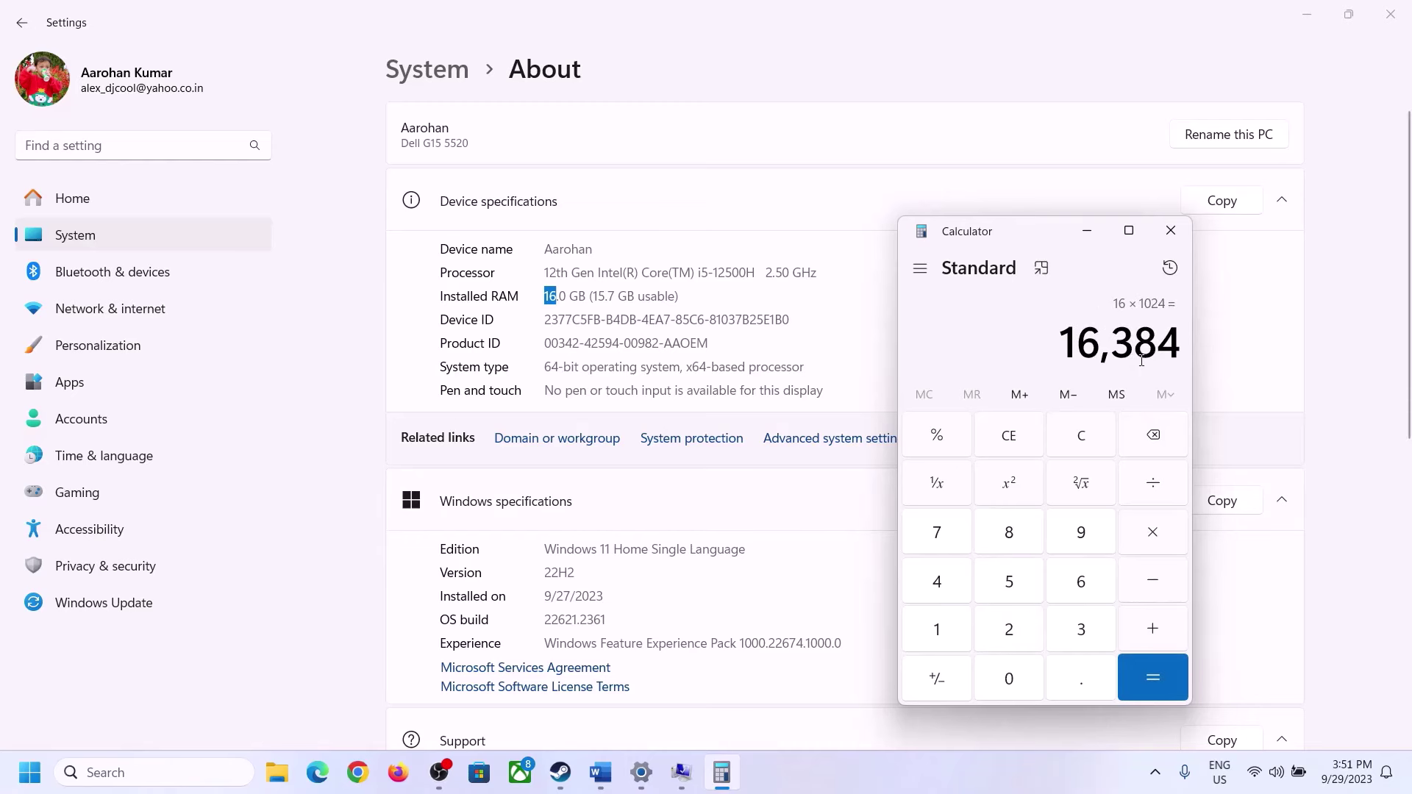
# - Check the maximum size formula in Word and multiply the RAM size in MB by 3 in Calculator
pyautogui.click(601, 772)
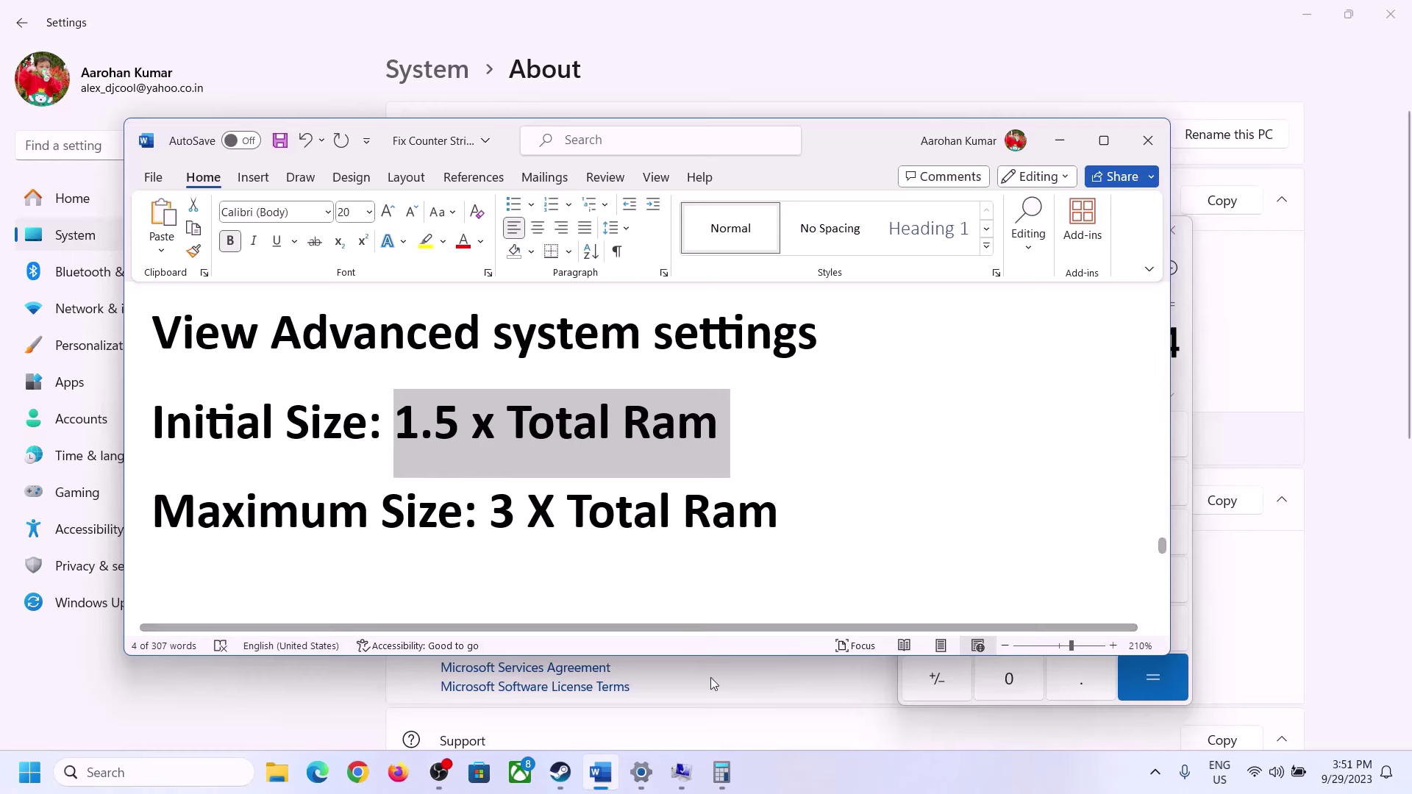
pyautogui.click(722, 773)
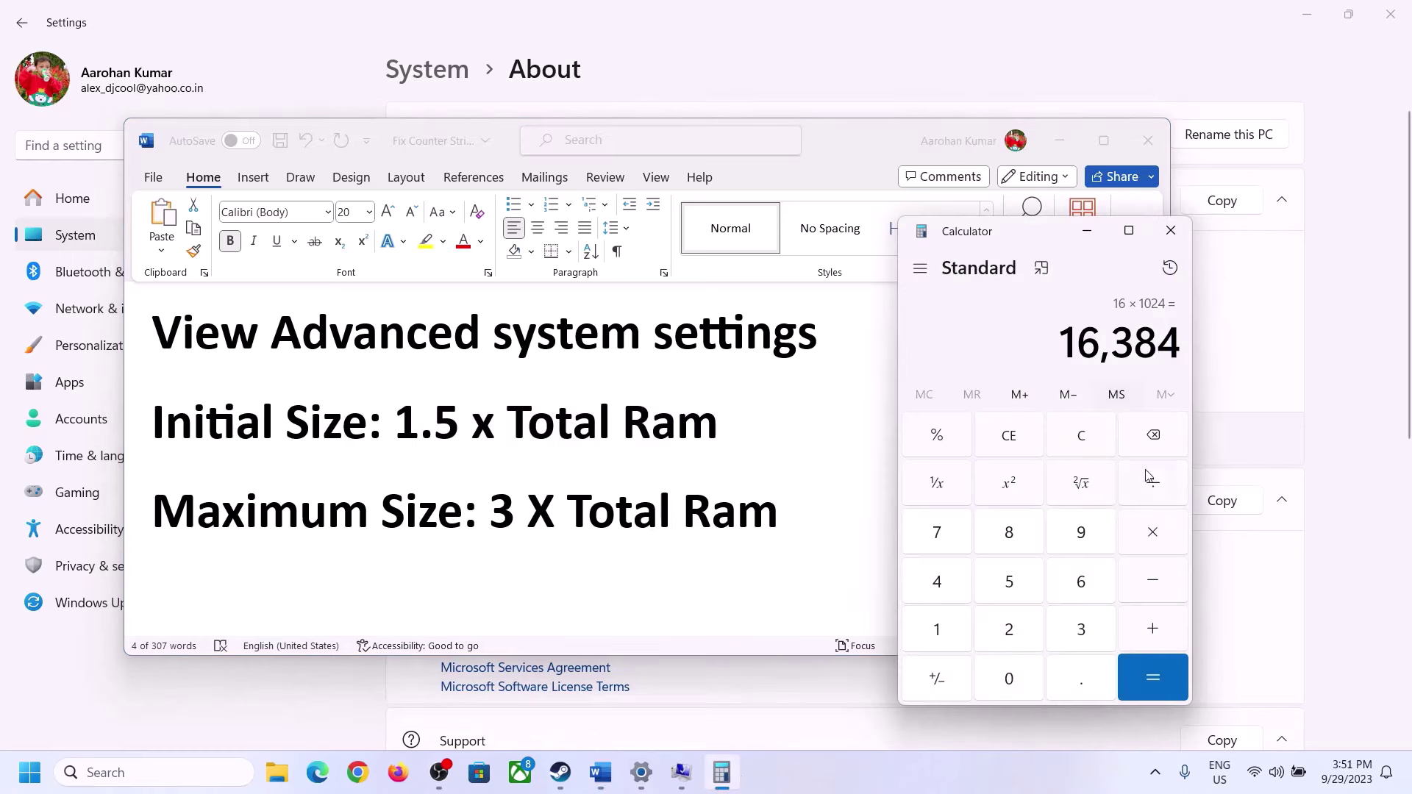
pyautogui.click(1153, 532)
pyautogui.click(1081, 630)
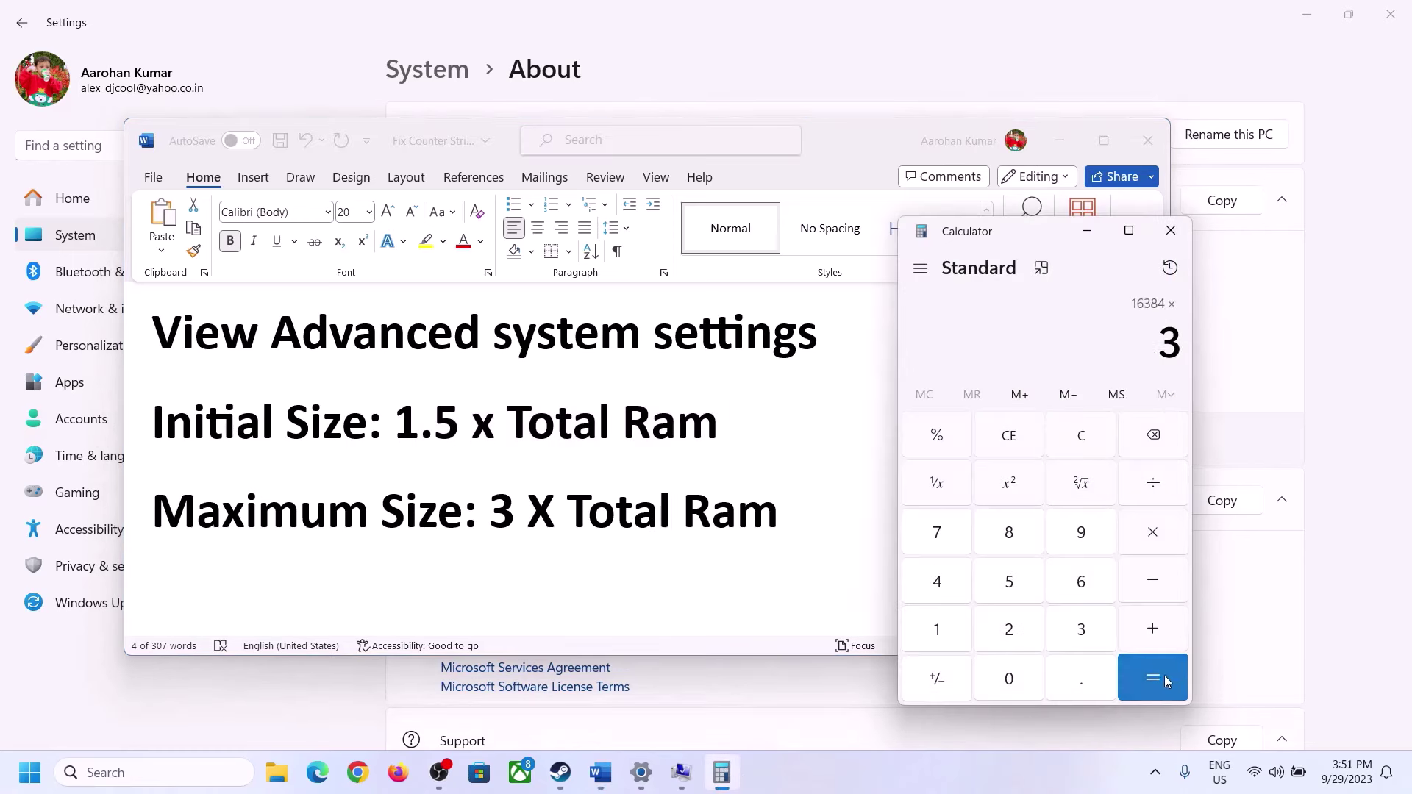
pyautogui.click(1163, 675)
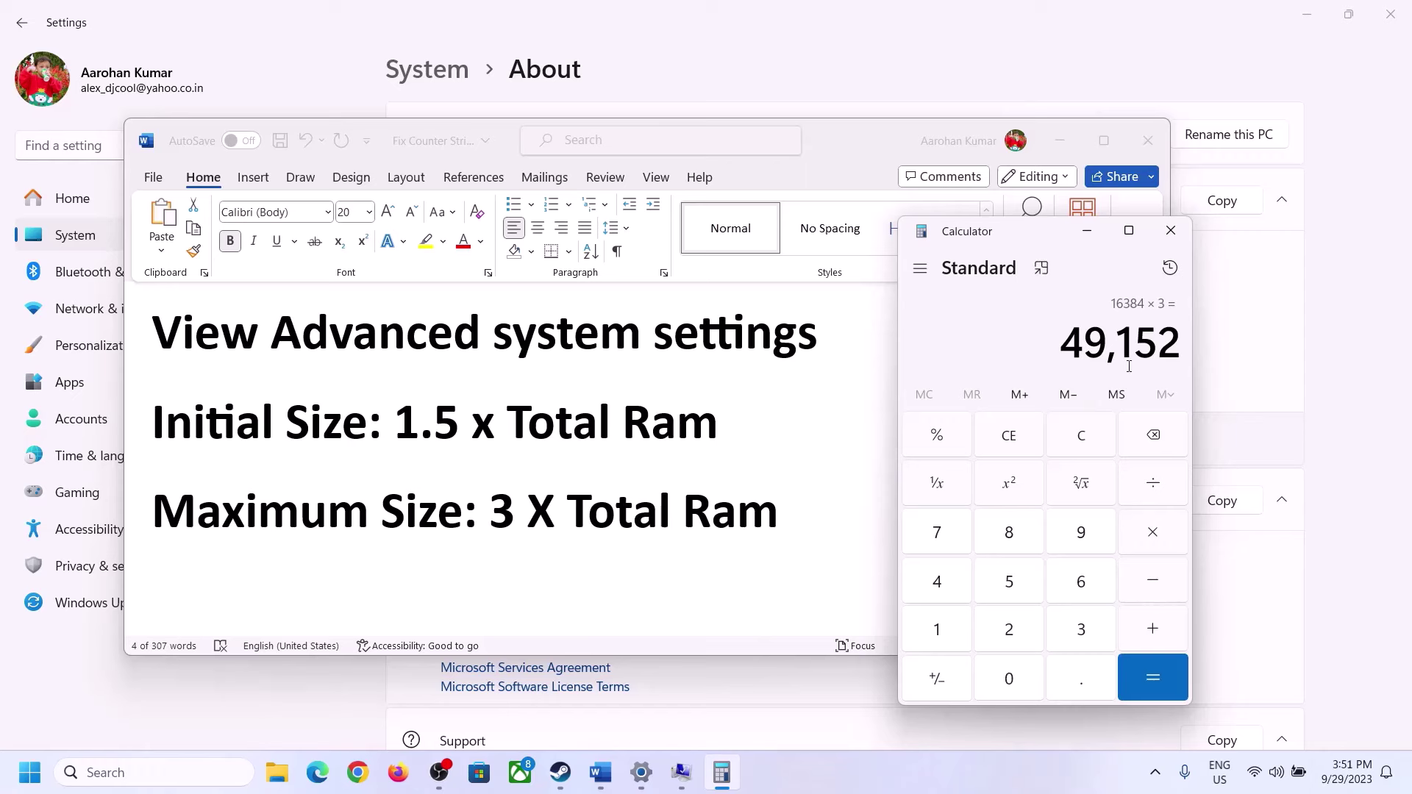
# - Set the paging file's maximum size to 49152 MB and assign the custom size to drive C
pyautogui.click(682, 780)
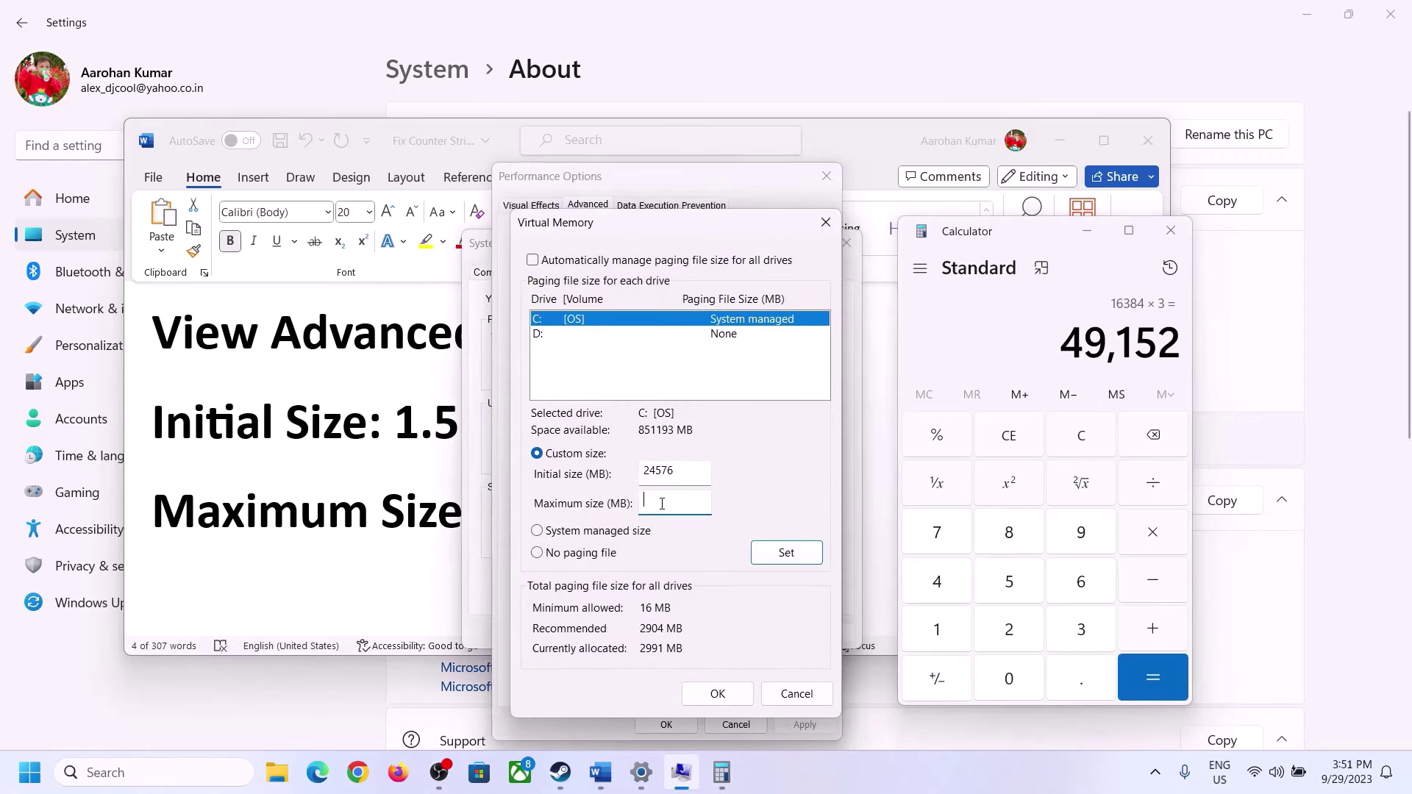
pyautogui.write('49152')
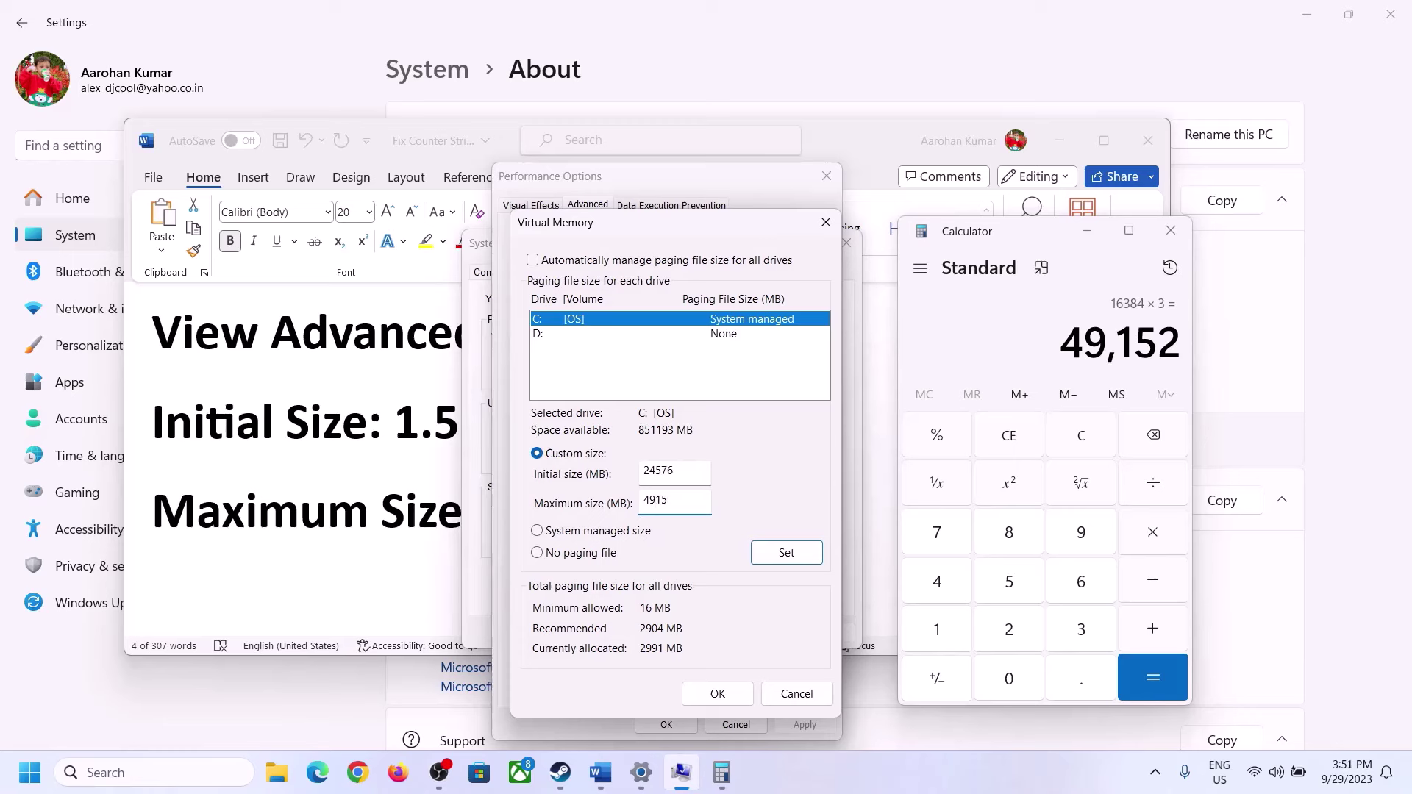
pyautogui.click(786, 556)
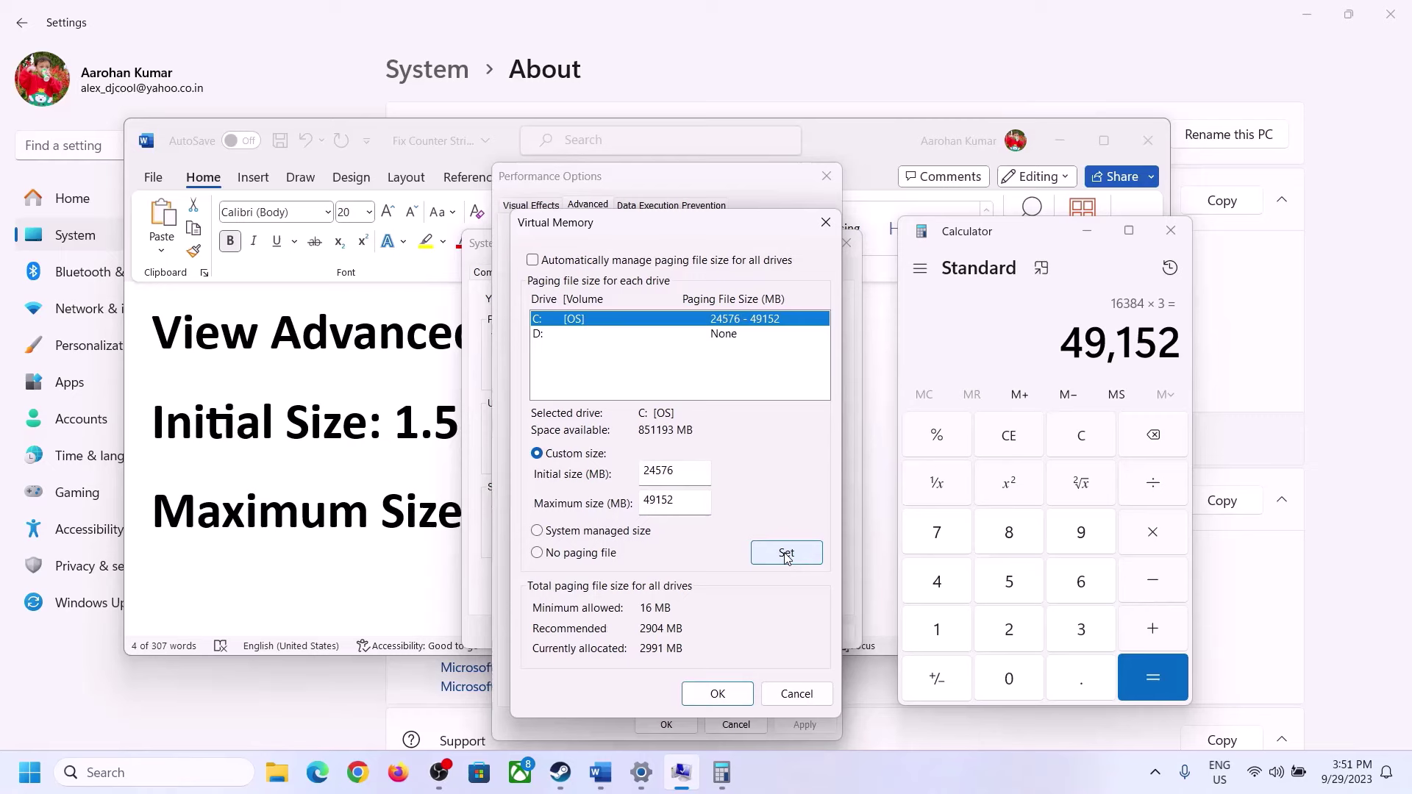
# - Confirm the virtual memory change, acknowledge the restart notice, and accept Performance Options and System Properties
pyautogui.click(718, 693)
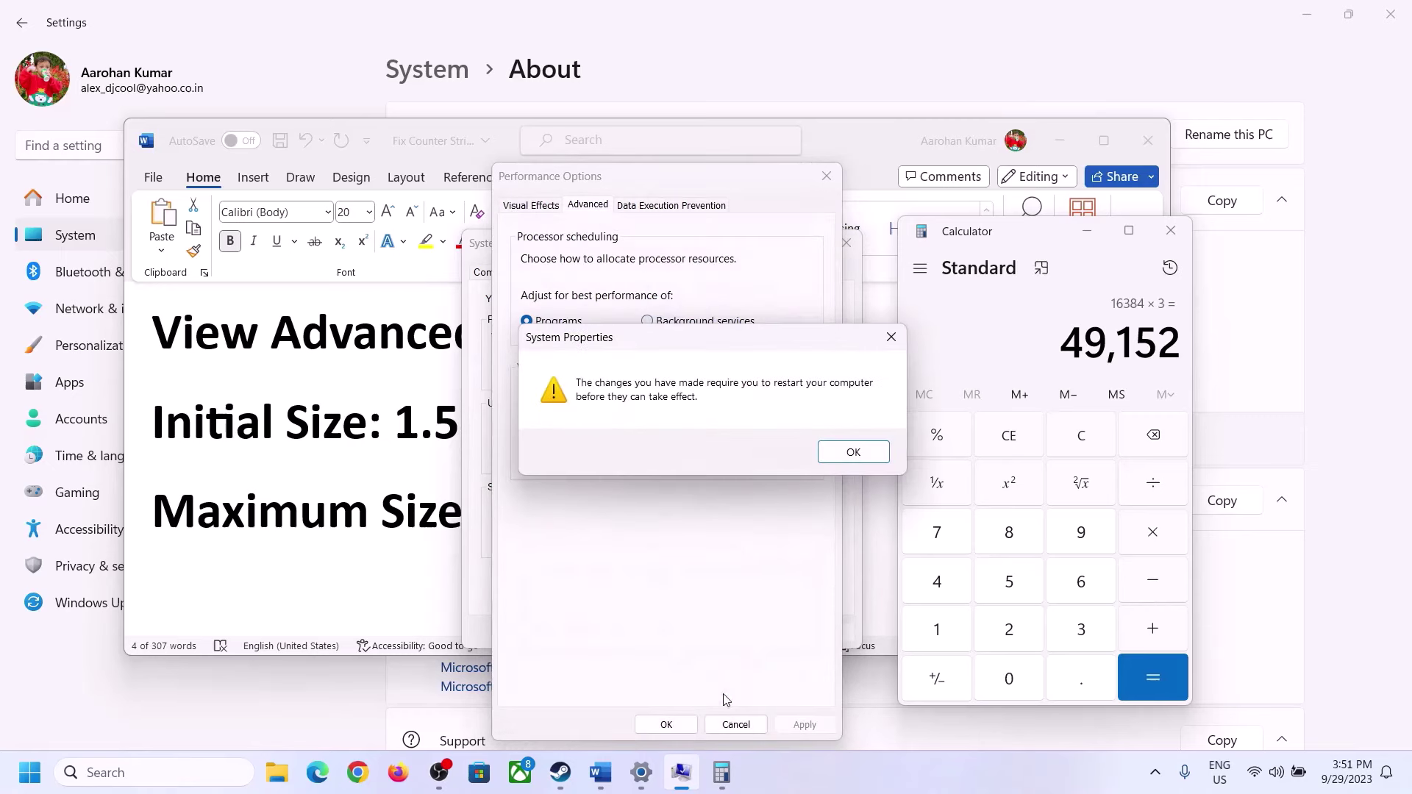
pyautogui.click(875, 454)
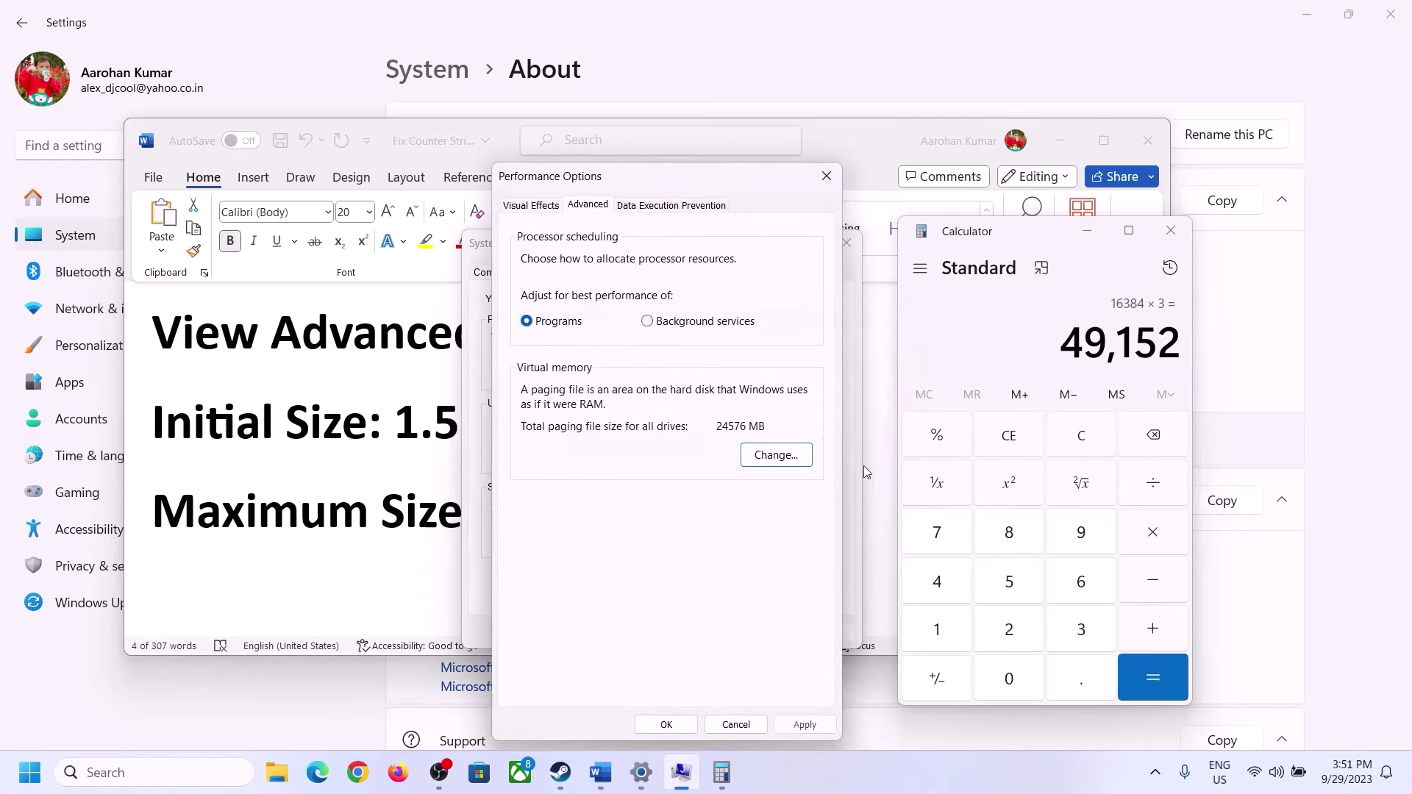
pyautogui.click(667, 725)
pyautogui.click(670, 631)
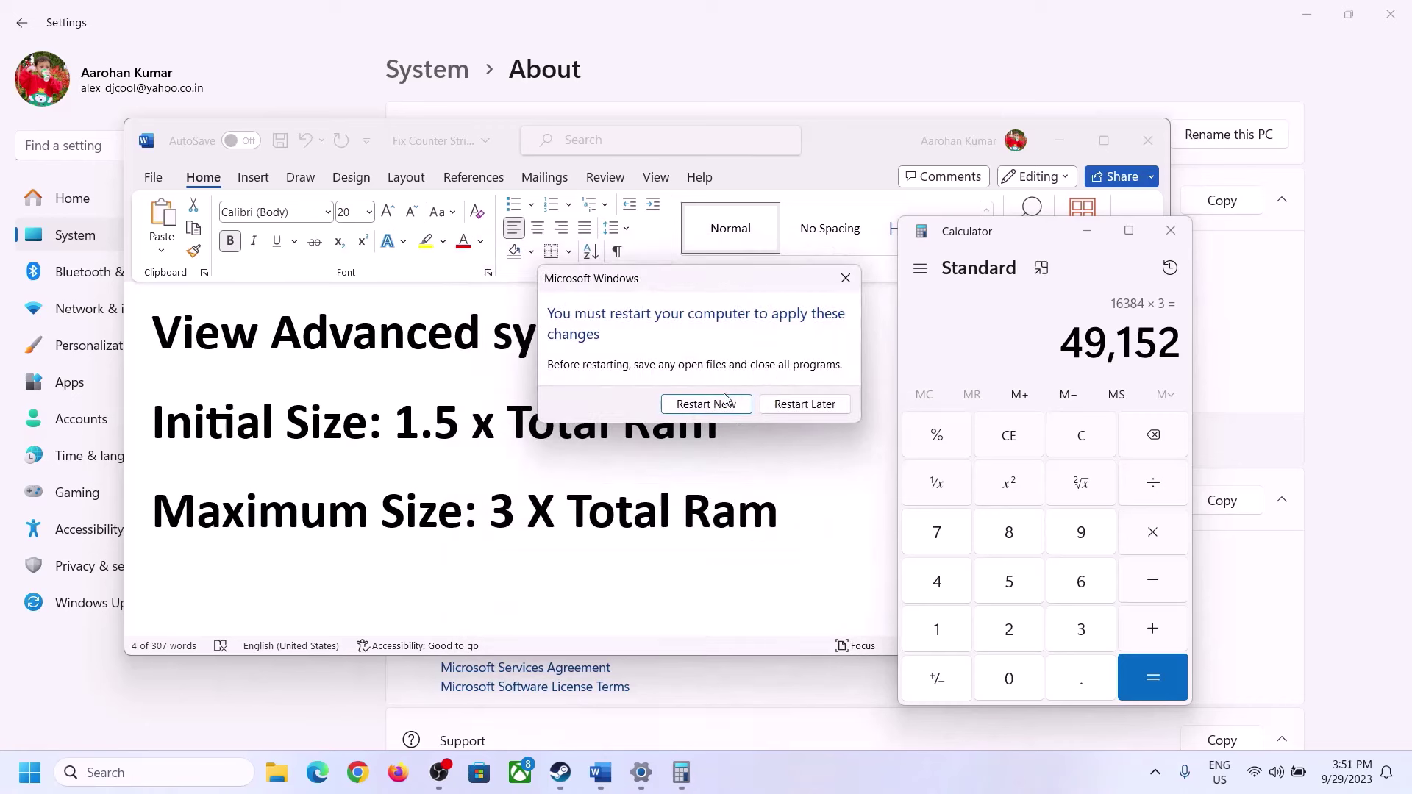
# - Dismiss the restart prompt without restarting the computer
pyautogui.click(843, 277)
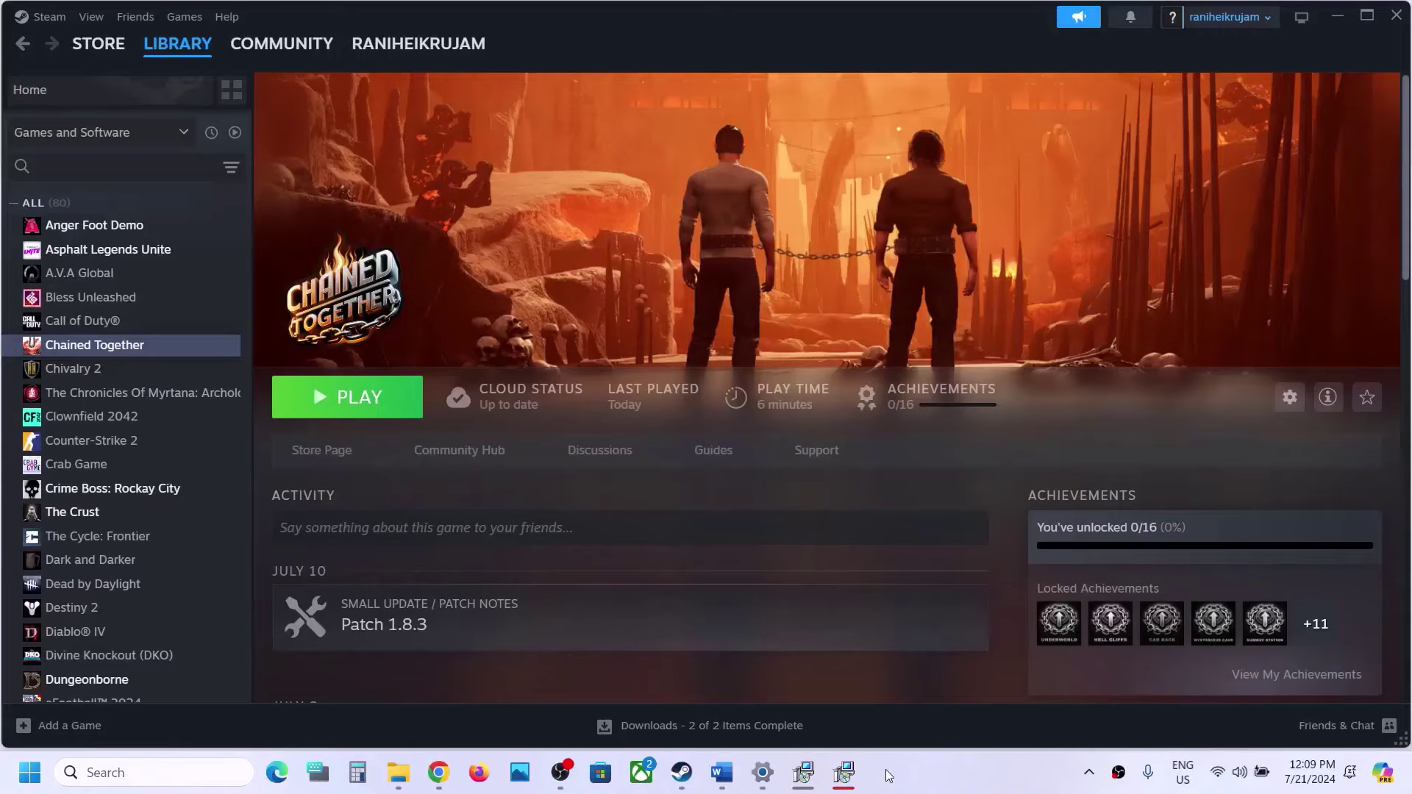
# - Switch to the Word notes and highlight the Step 12 instruction on uninstalling and reinstalling the game
pyautogui.click(722, 772)
pyautogui.scroll(-1, 398, 556)
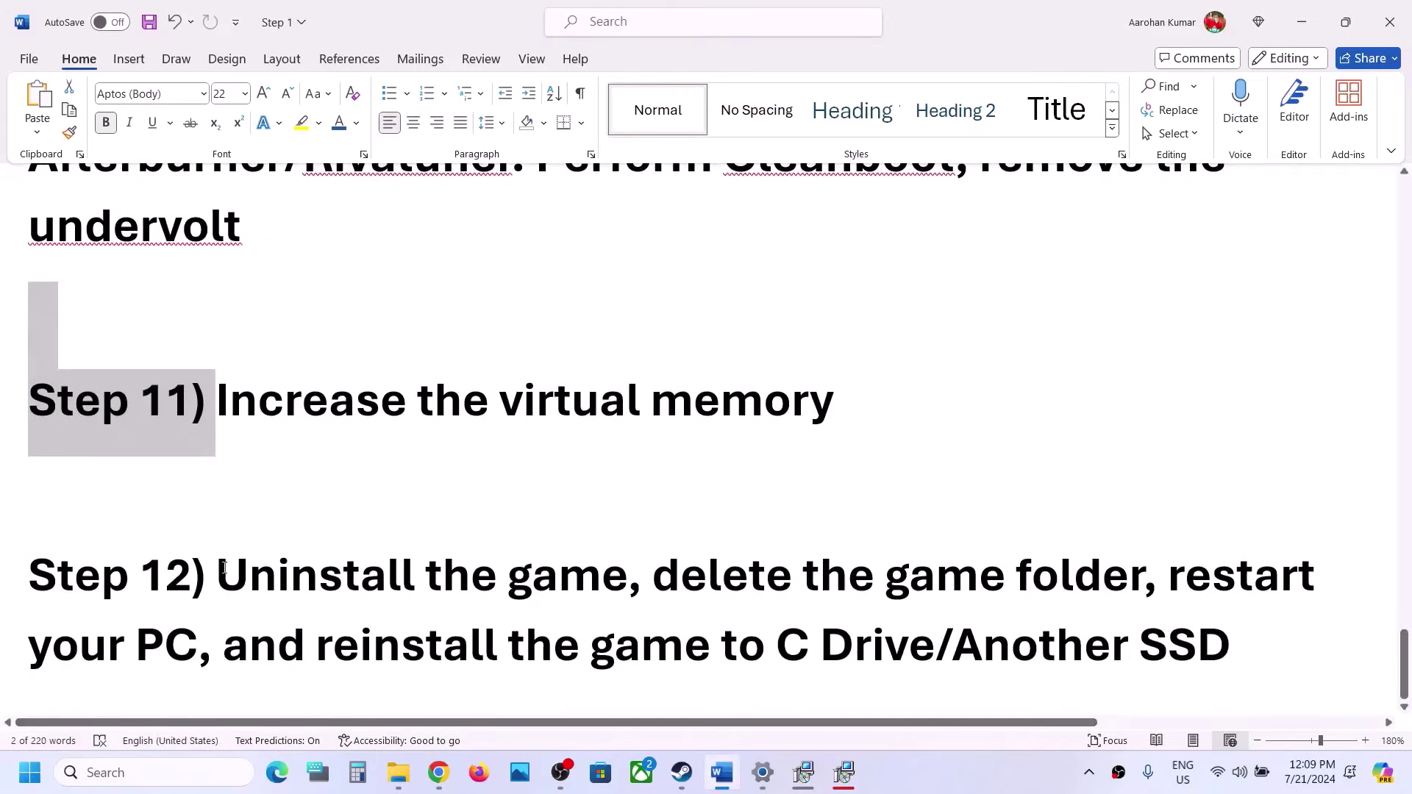
pyautogui.moveTo(224, 568); pyautogui.dragTo(1136, 647)
# - Switch to Steam and show the management options for Chained Together that include Uninstall
pyautogui.click(681, 772)
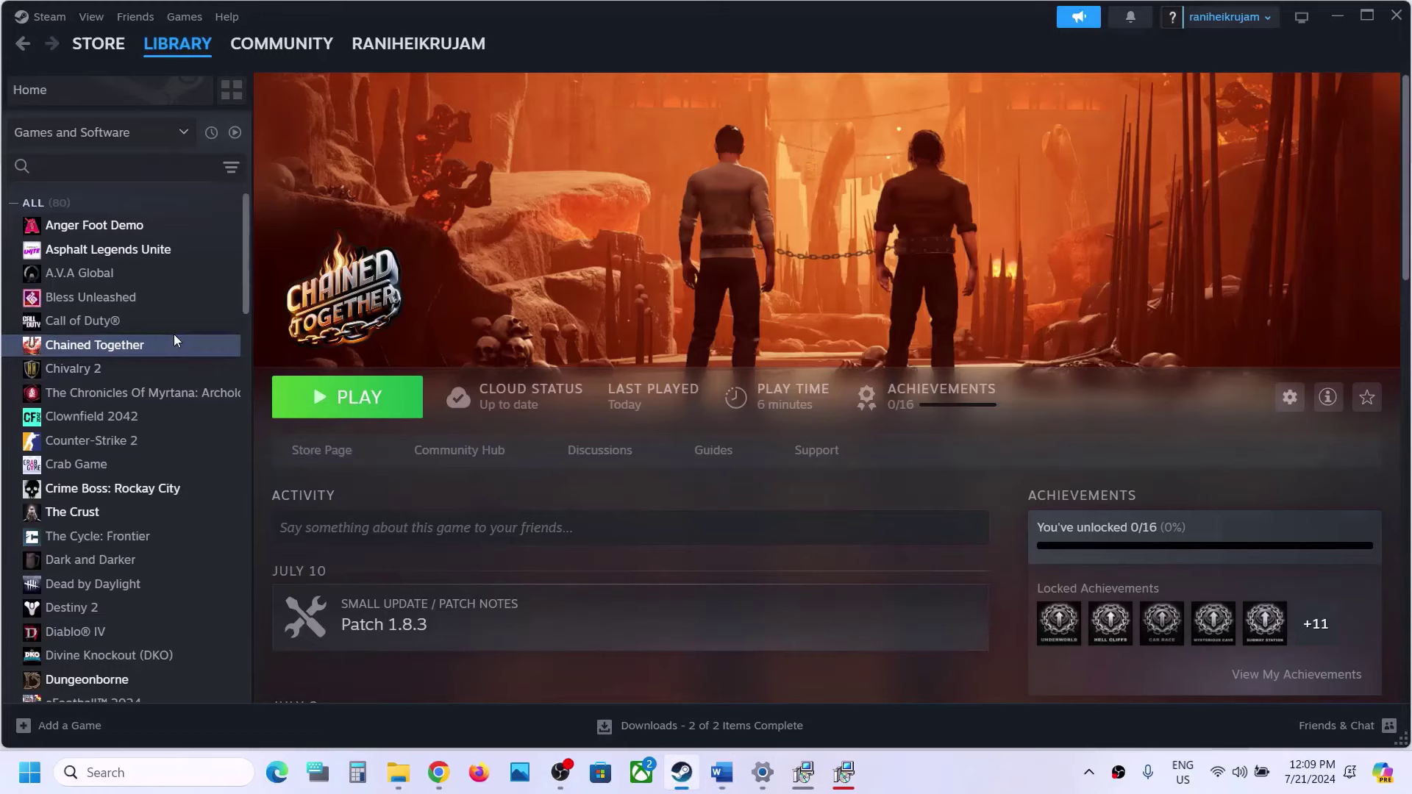
pyautogui.rightClick(176, 343)
pyautogui.moveTo(224, 452)
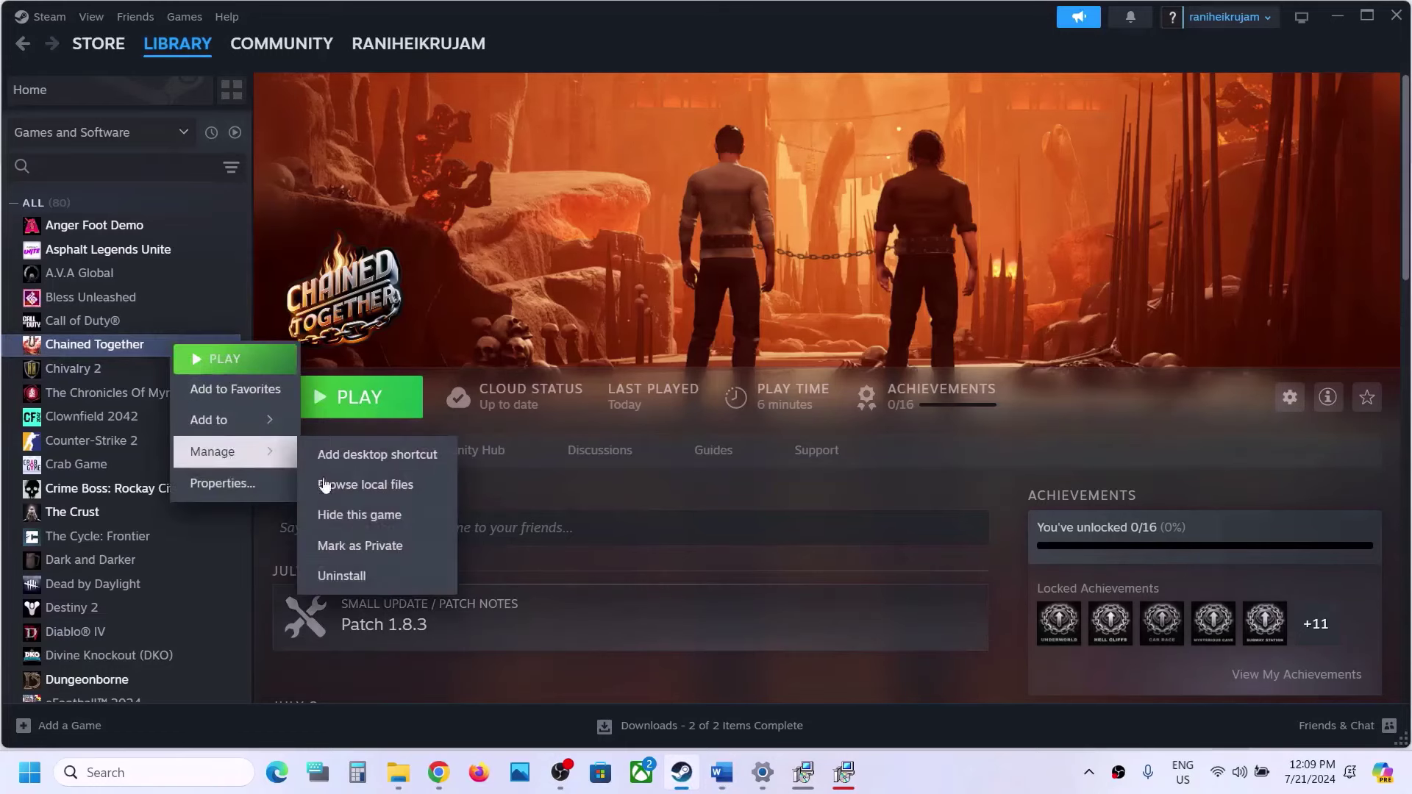
# - Review Step 12 in Word, highlighting the game folder deletion, C Drive and Another SSD parts, and return to Steam
pyautogui.click(728, 774)
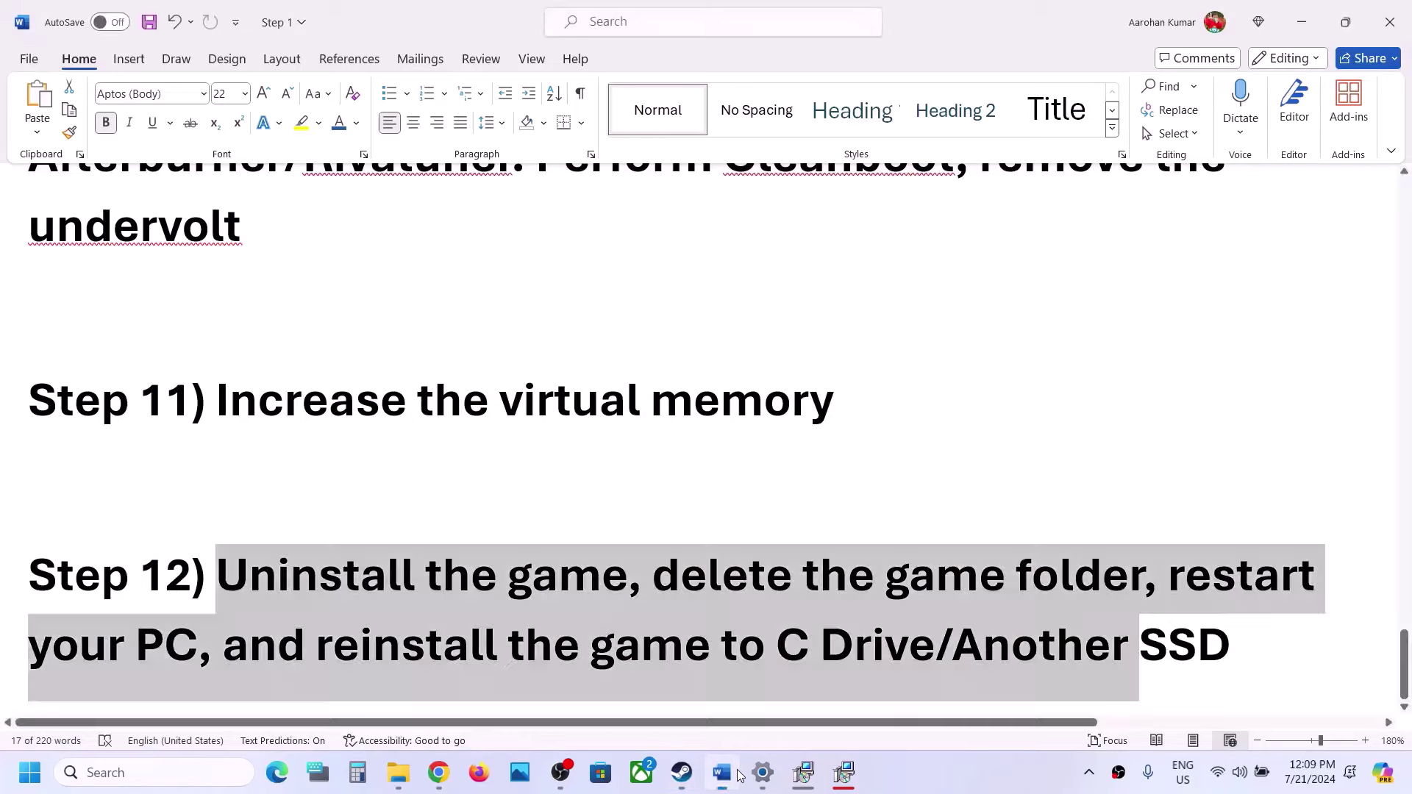
pyautogui.click(707, 581)
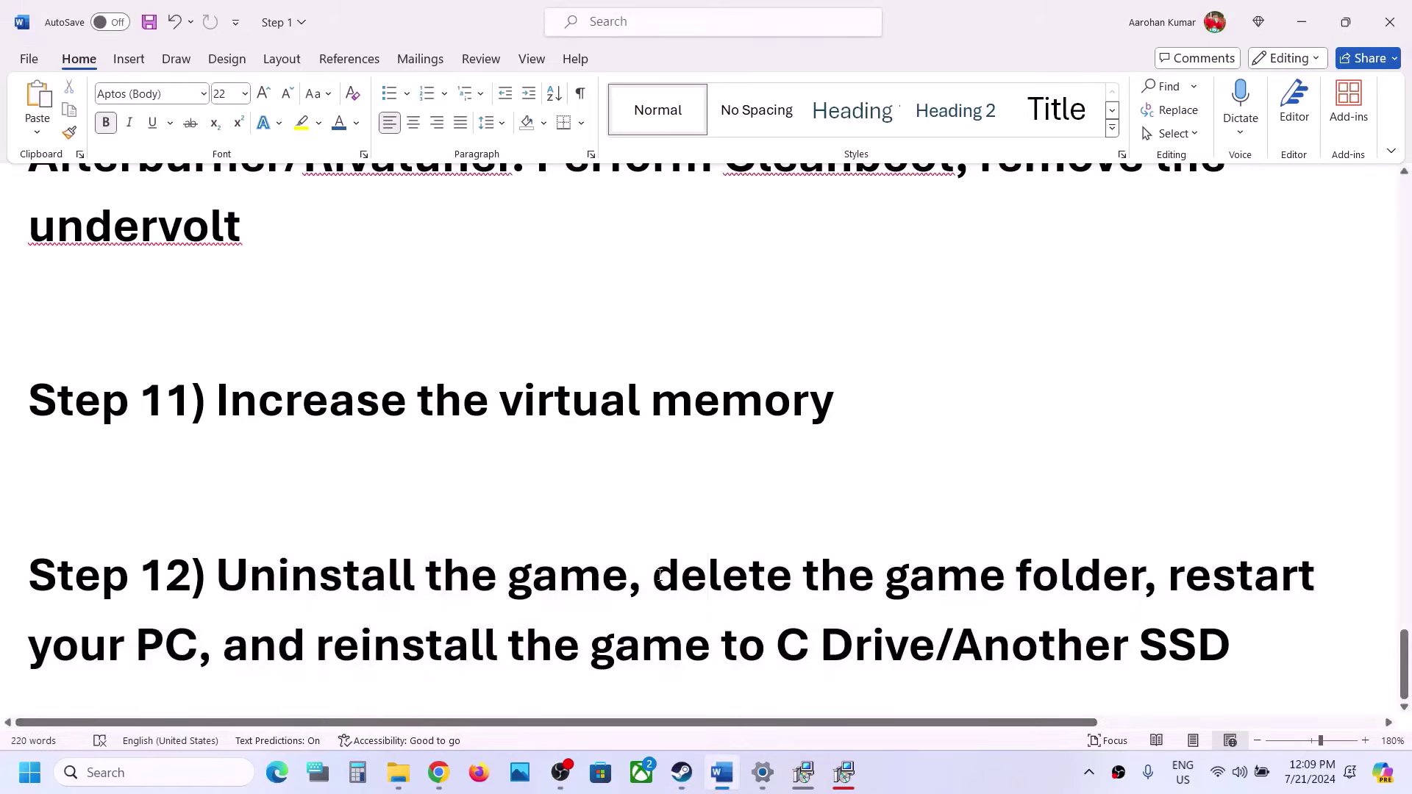
pyautogui.moveTo(660, 576); pyautogui.dragTo(1143, 577)
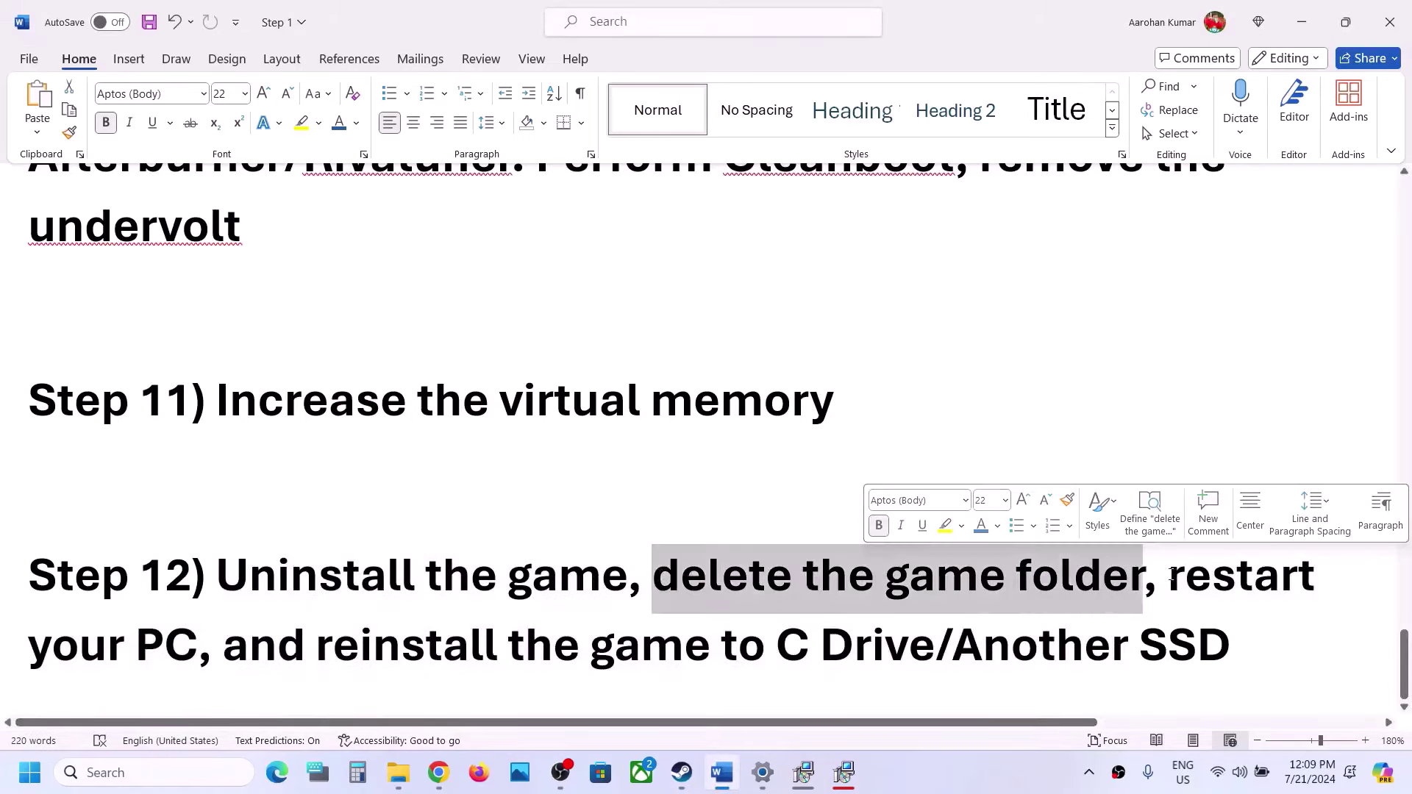
pyautogui.click(211, 649)
pyautogui.rightClick(213, 649)
pyautogui.click(221, 648)
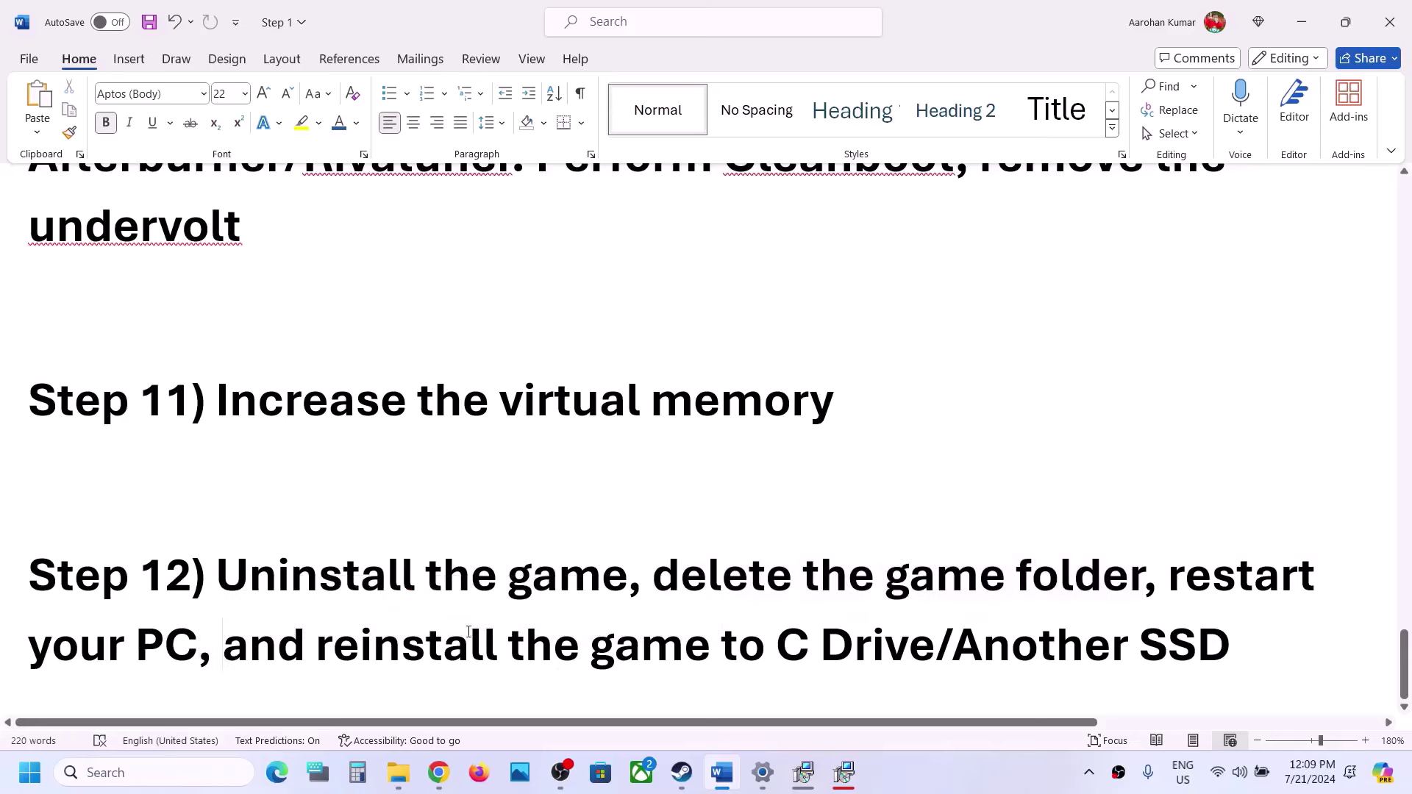
pyautogui.moveTo(669, 642); pyautogui.dragTo(859, 647)
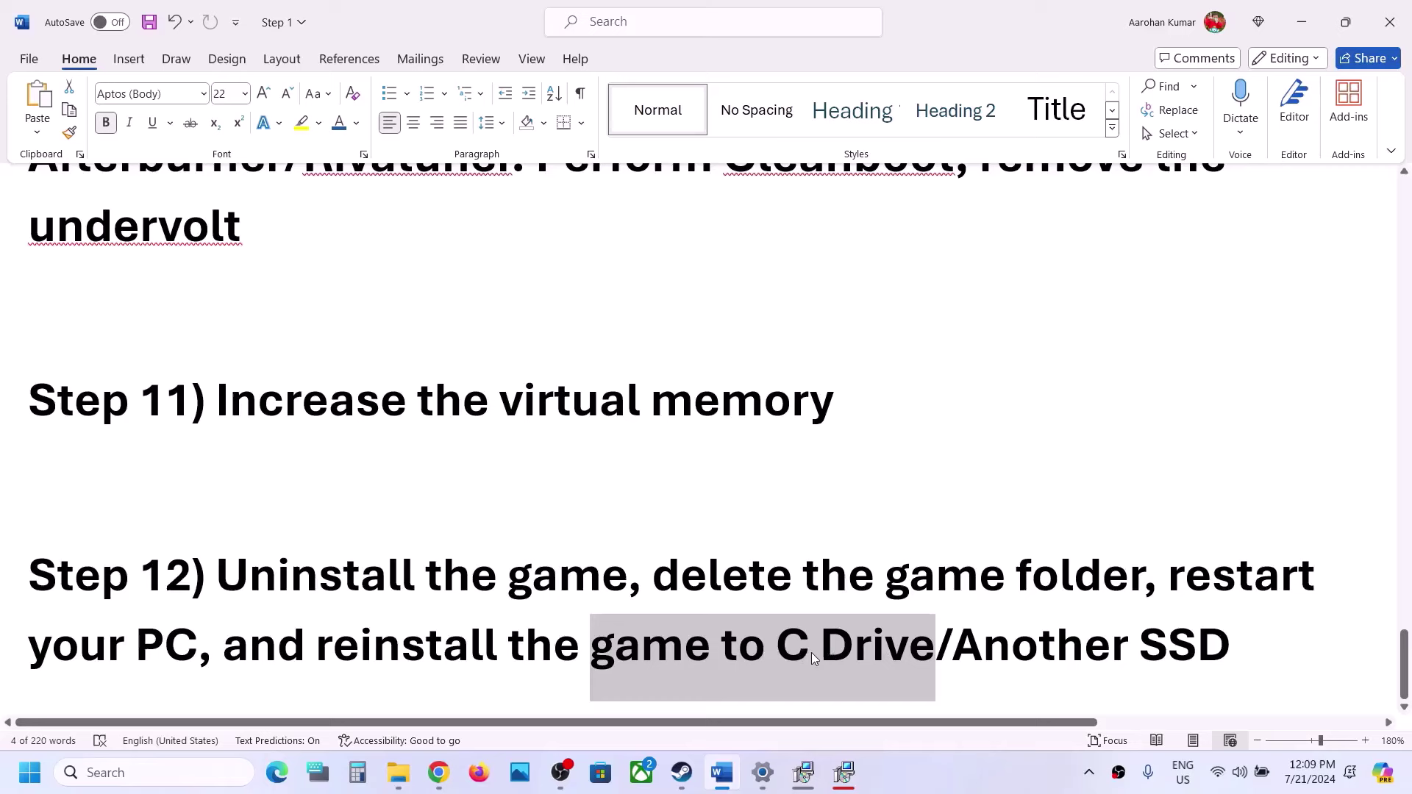
pyautogui.moveTo(964, 641); pyautogui.dragTo(1230, 643)
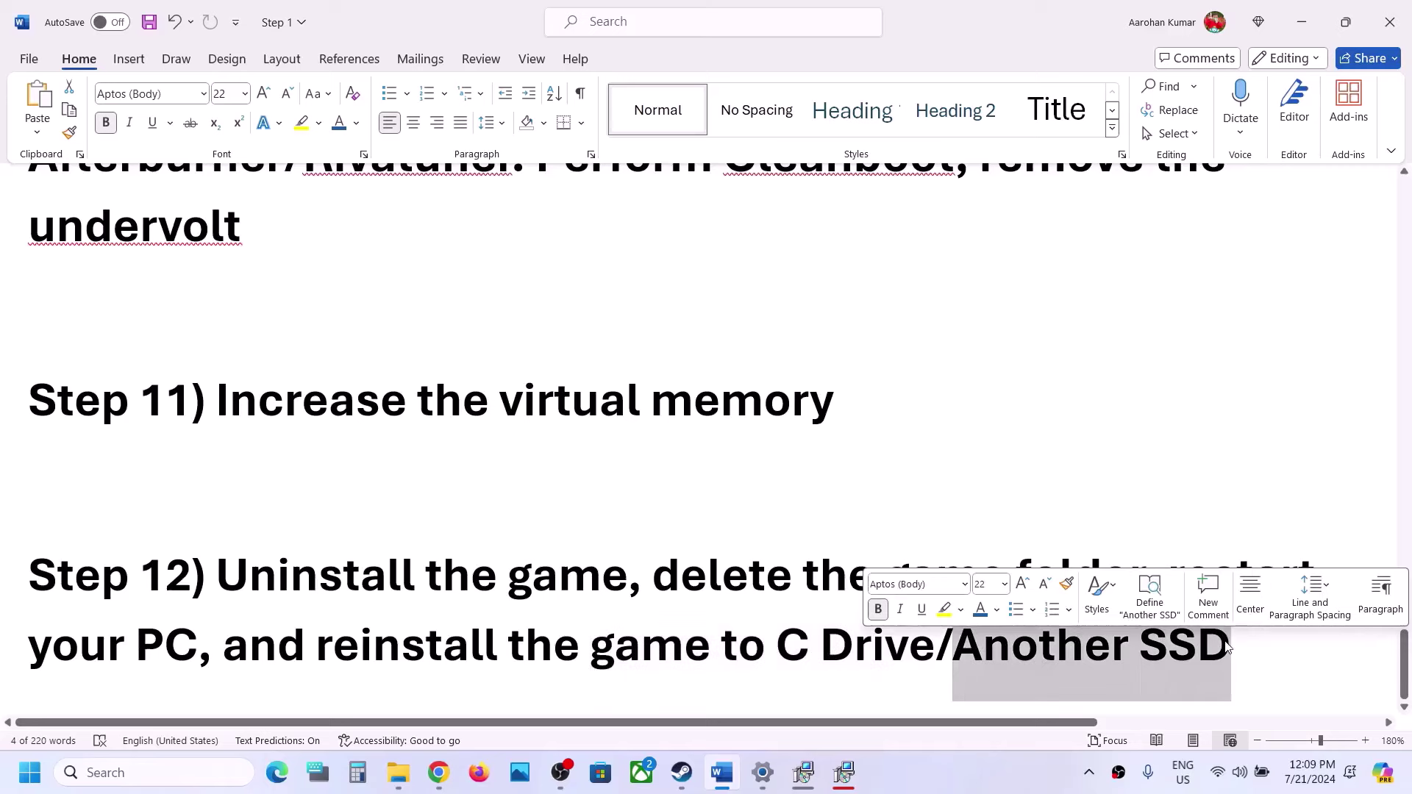
pyautogui.click(682, 773)
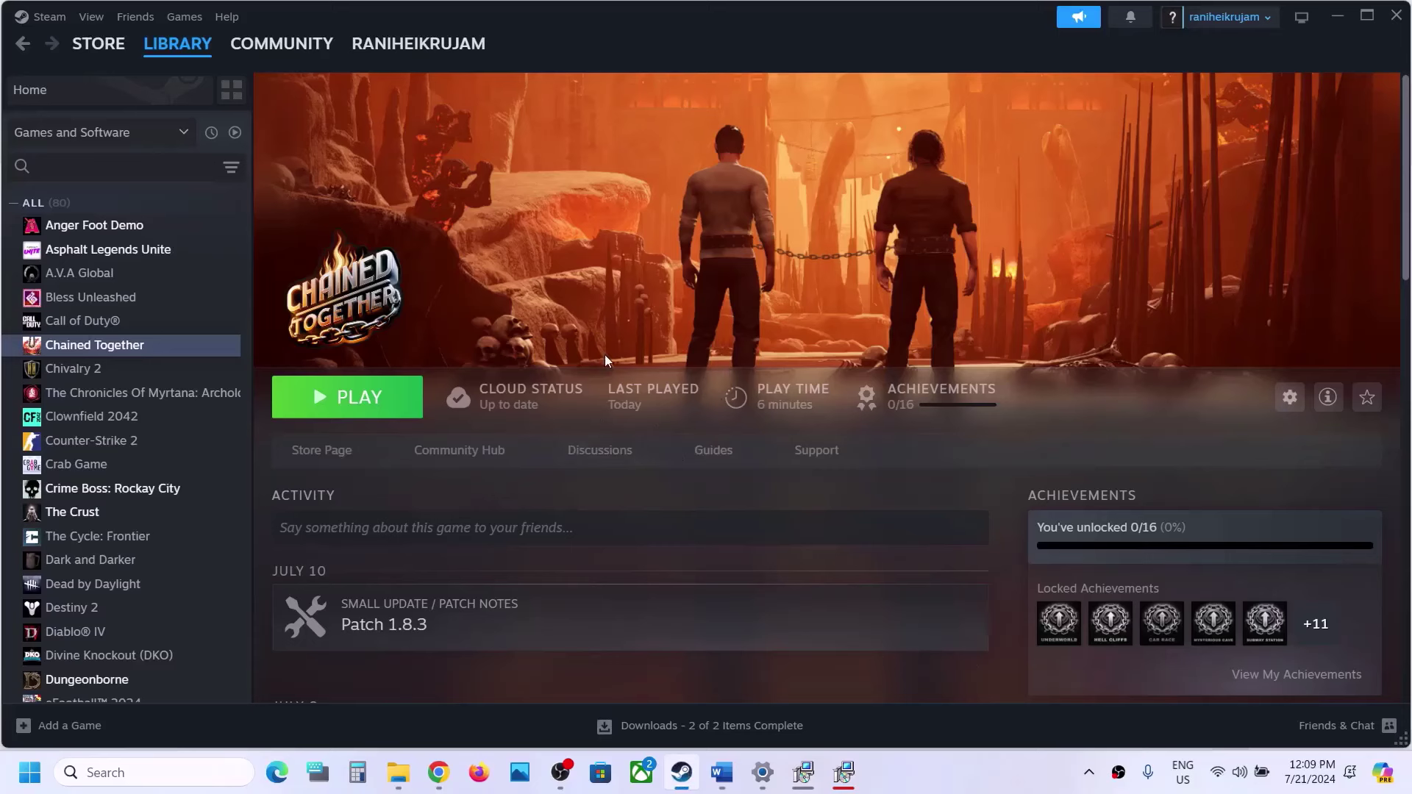